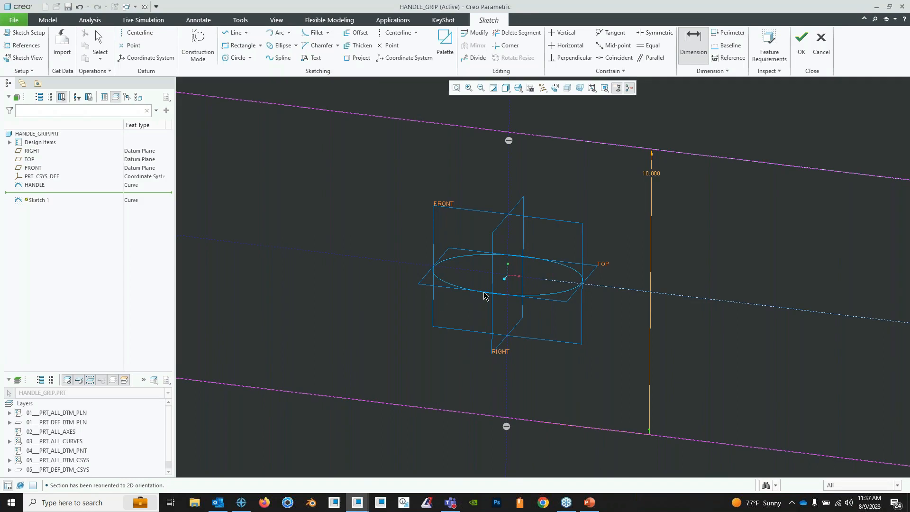
- Examine the elliptical handle curve and datum planes against the sketch's two horizontal lines from an angled view
scroll(506, 281, "down", 2)
mouse_move(499, 304)
middle_mouse_down()
mouse_move(505, 290)
mouse_move(514, 303)
middle_mouse_up()
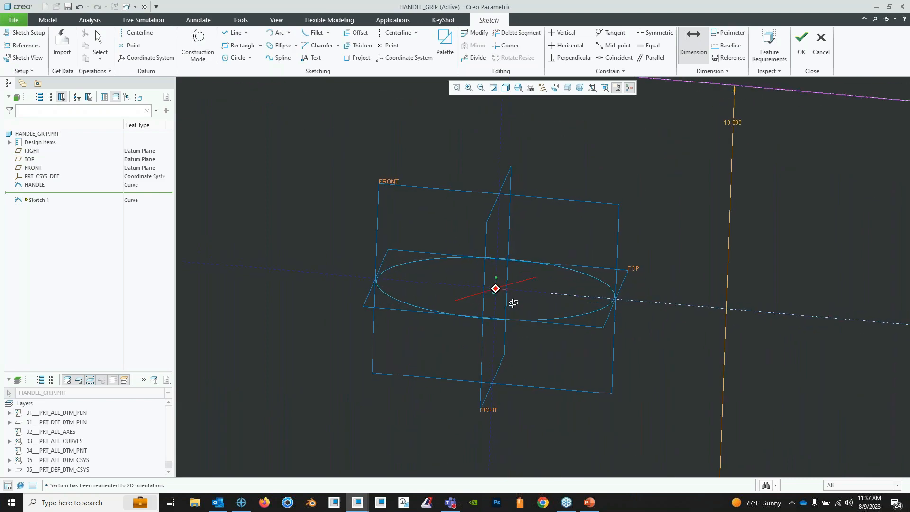
scroll(513, 303, "up", 1)
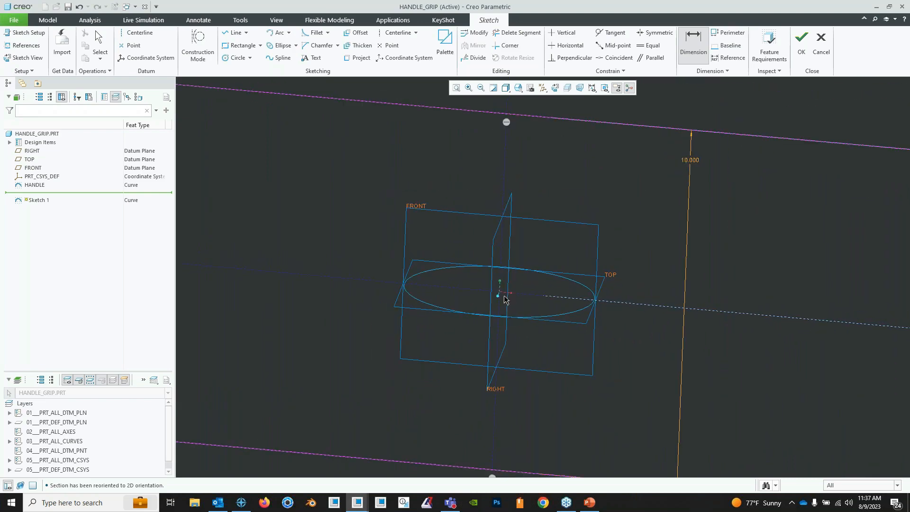
middle_click_drag(491, 303, 517, 255)
scroll(507, 268, "down", 2)
scroll(516, 272, "up", 3)
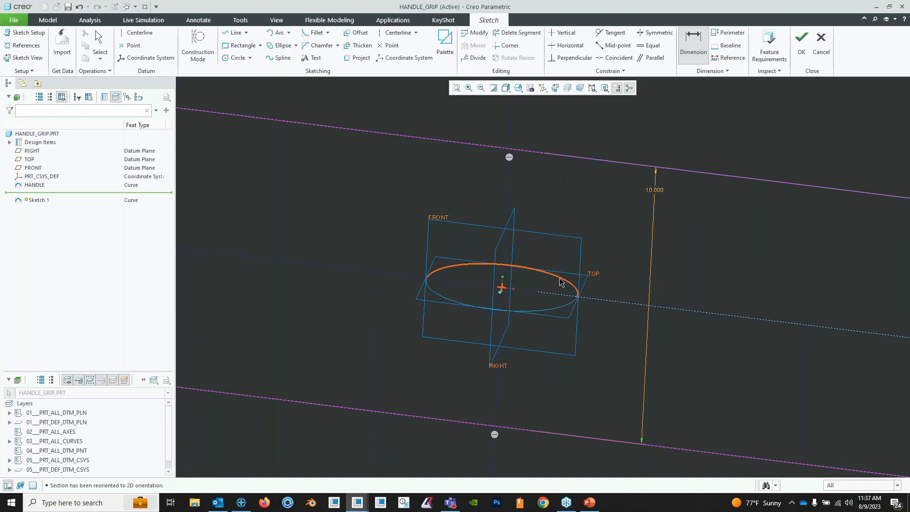
mouse_move(562, 283)
middle_mouse_down()
mouse_move(574, 294)
mouse_move(572, 281)
mouse_move(539, 315)
mouse_move(521, 290)
mouse_move(545, 294)
mouse_move(544, 283)
middle_mouse_up()
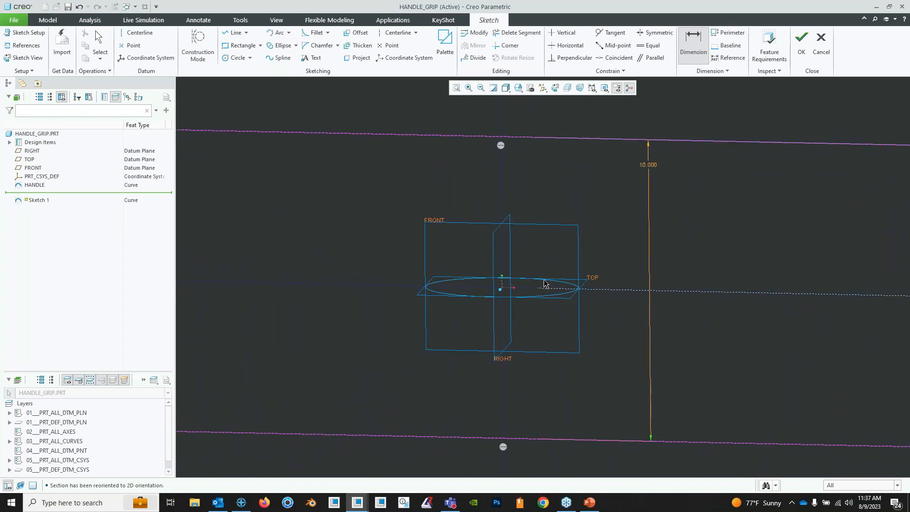
- Start the Spline tool, check the handle ellipse against the sketch plane from several angles, and align the view square to the sketch plane
left_click(279, 58)
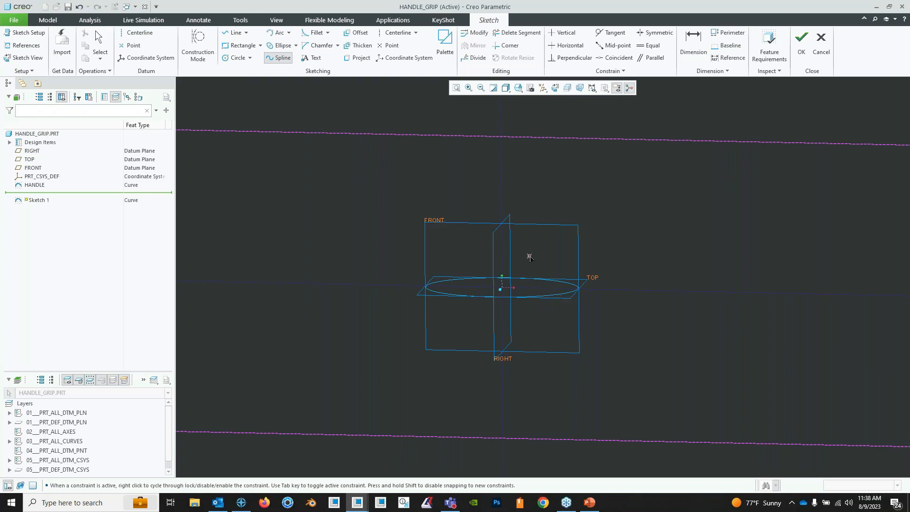
mouse_move(552, 265)
middle_mouse_down()
mouse_move(556, 274)
mouse_move(548, 268)
middle_mouse_up()
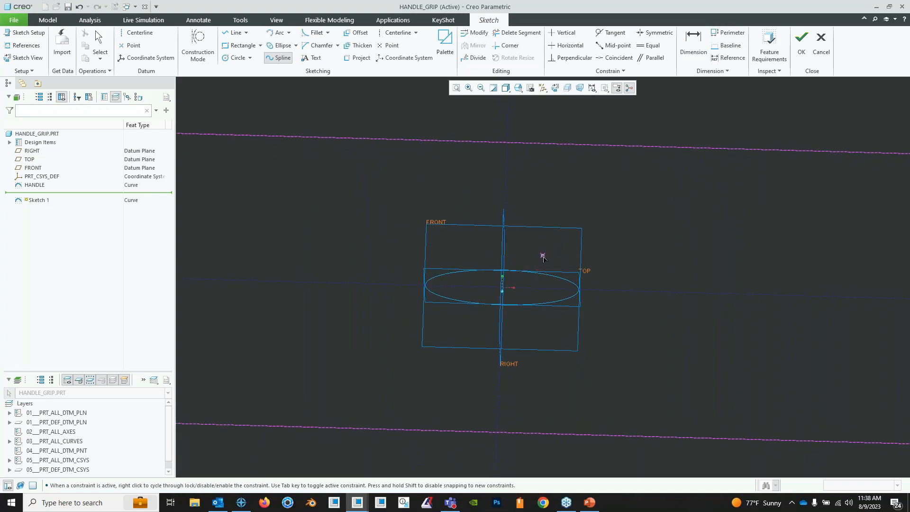
mouse_move(544, 257)
middle_mouse_down()
mouse_move(555, 246)
mouse_move(533, 294)
middle_mouse_up()
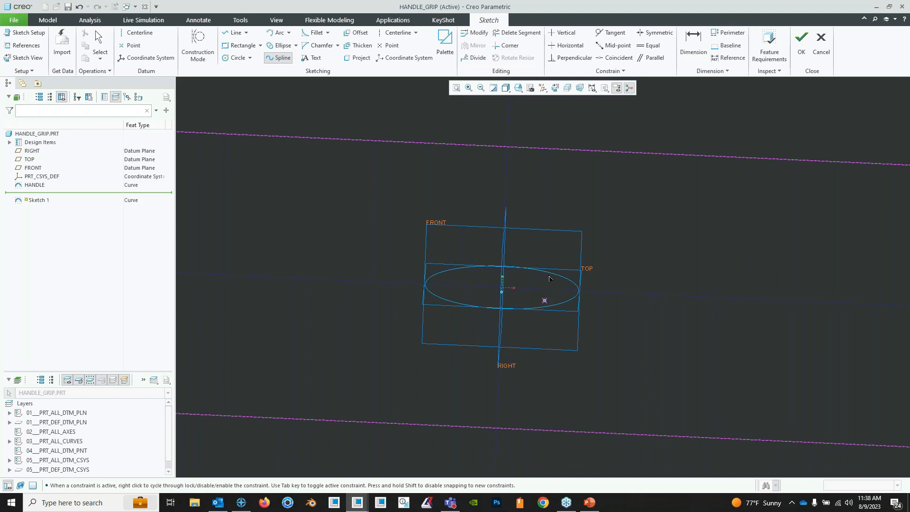
mouse_move(549, 296)
middle_mouse_down()
mouse_move(532, 264)
mouse_move(545, 277)
mouse_move(535, 204)
middle_mouse_up()
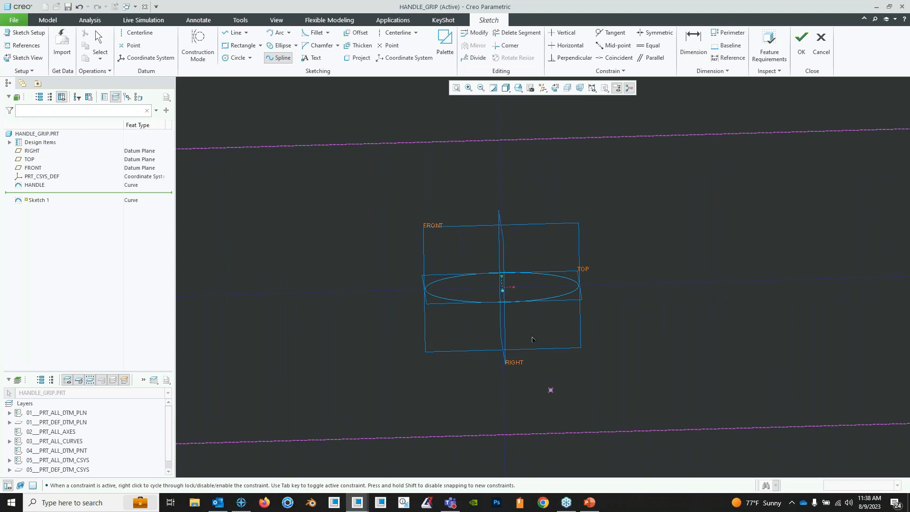
left_click(500, 274)
left_click(554, 88)
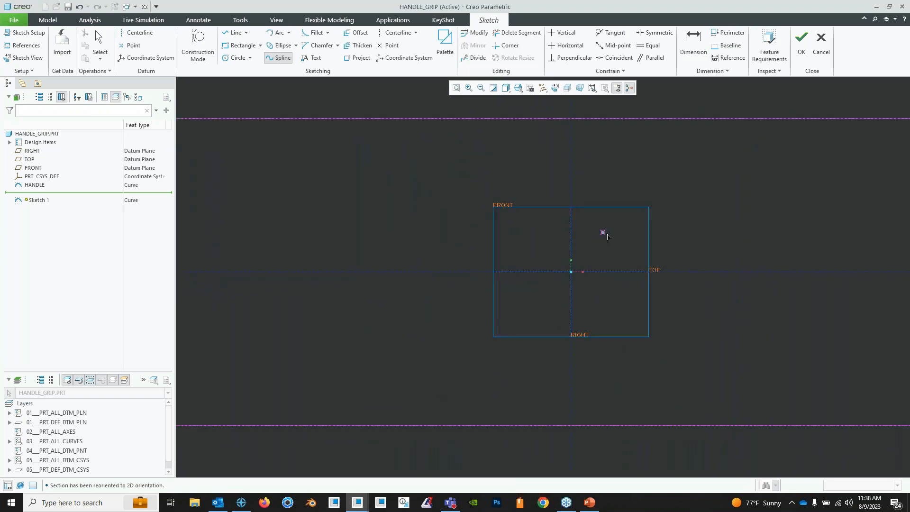
middle_click_drag(607, 235, 553, 247)
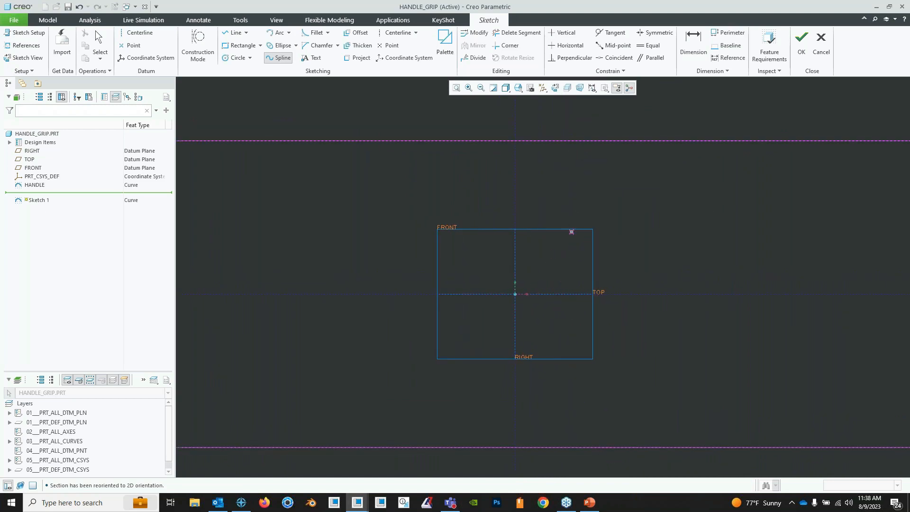
mouse_move(572, 231)
middle_mouse_down()
mouse_move(571, 262)
mouse_move(556, 228)
middle_mouse_up()
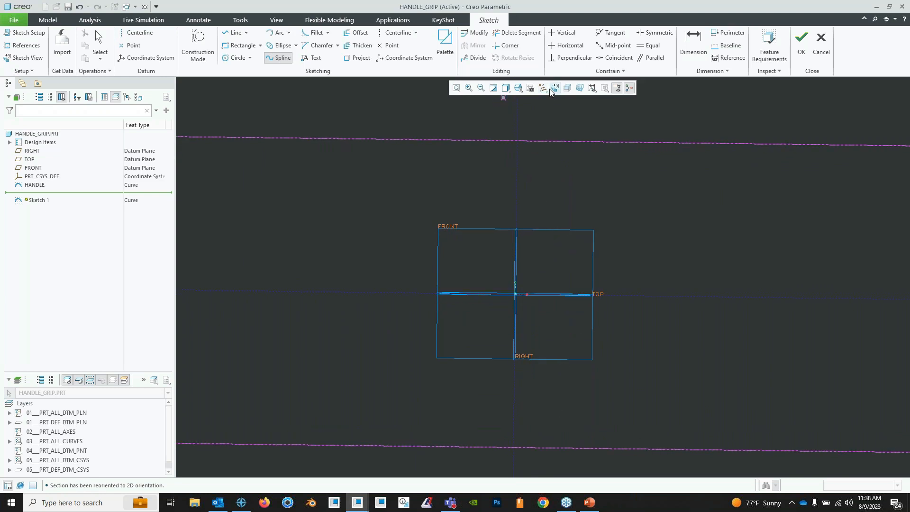
mouse_move(560, 342)
middle_mouse_down()
mouse_move(567, 373)
mouse_move(531, 123)
middle_mouse_up()
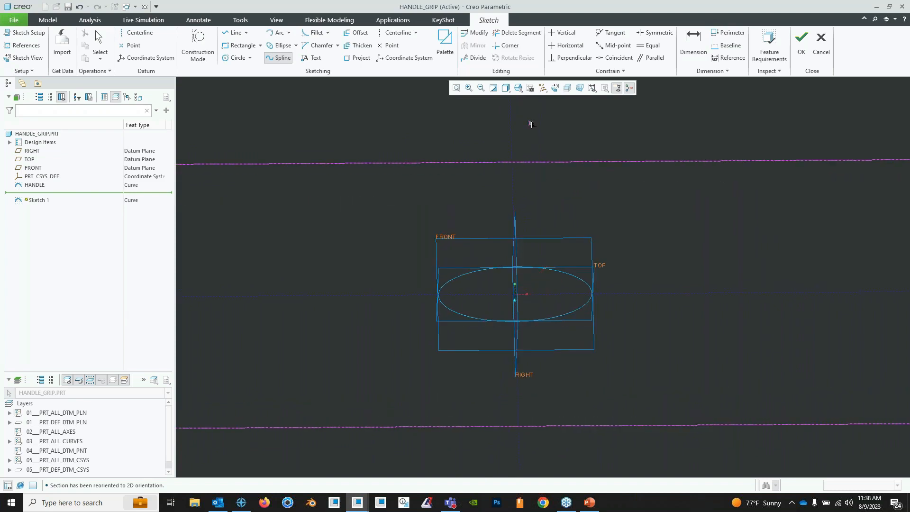
left_click(555, 89)
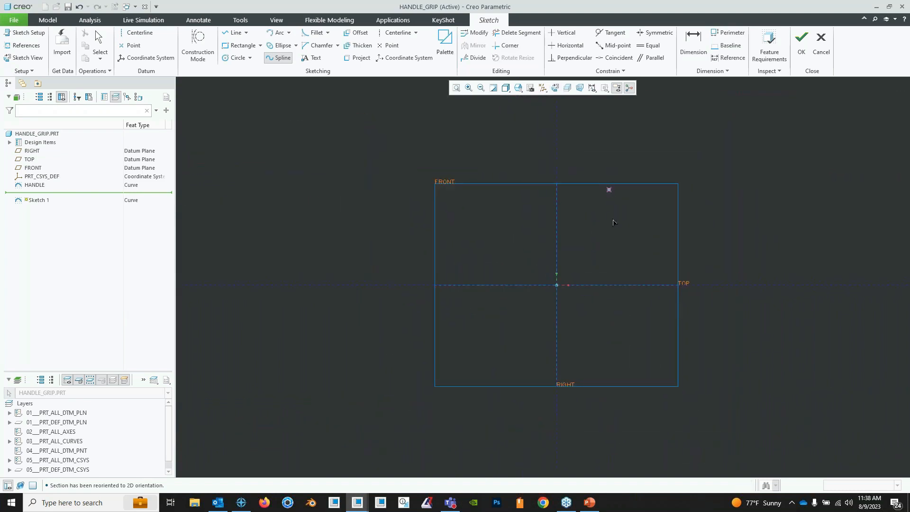
scroll(613, 222, "up", 2)
scroll(597, 242, "down", 3)
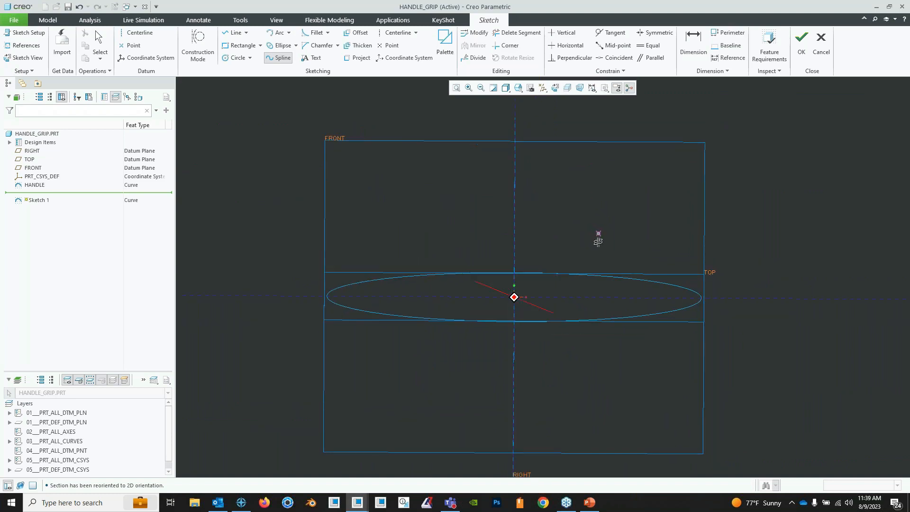
left_click(556, 89)
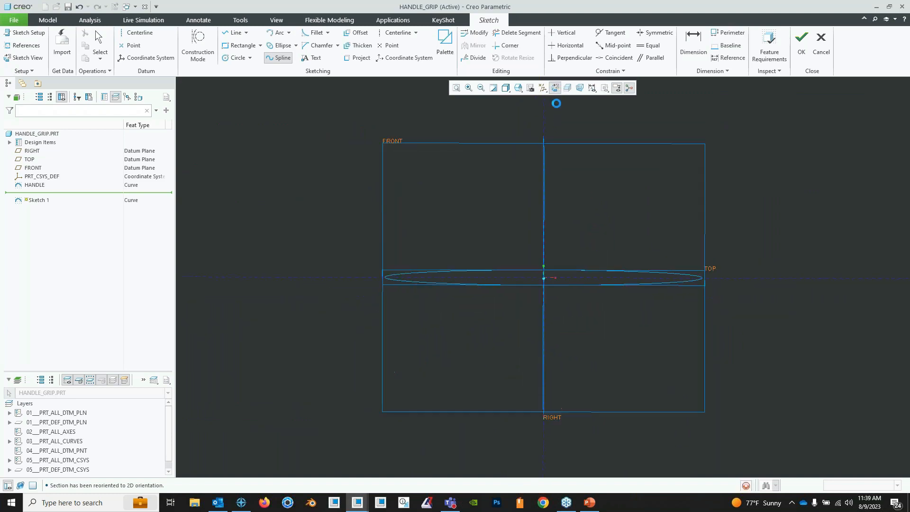
middle_click_drag(589, 206, 579, 220)
scroll(585, 209, "down", 4)
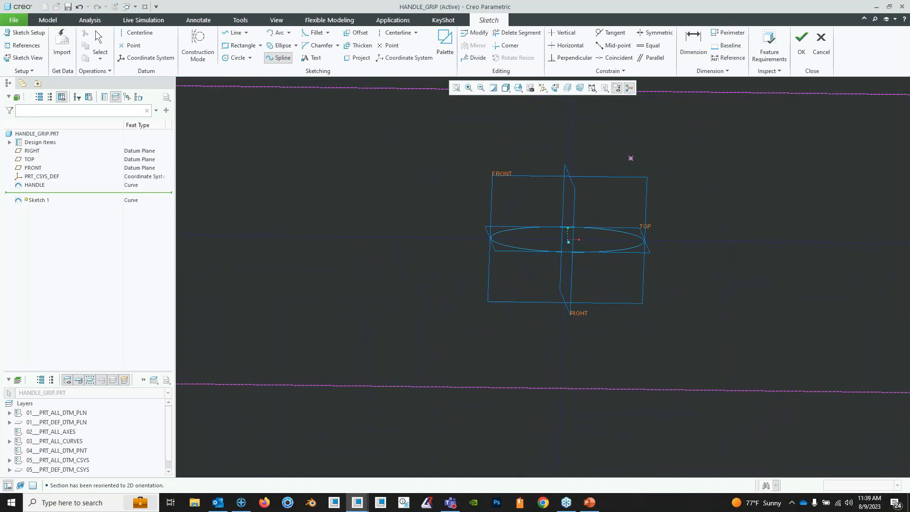
middle_click_drag(629, 157, 605, 202)
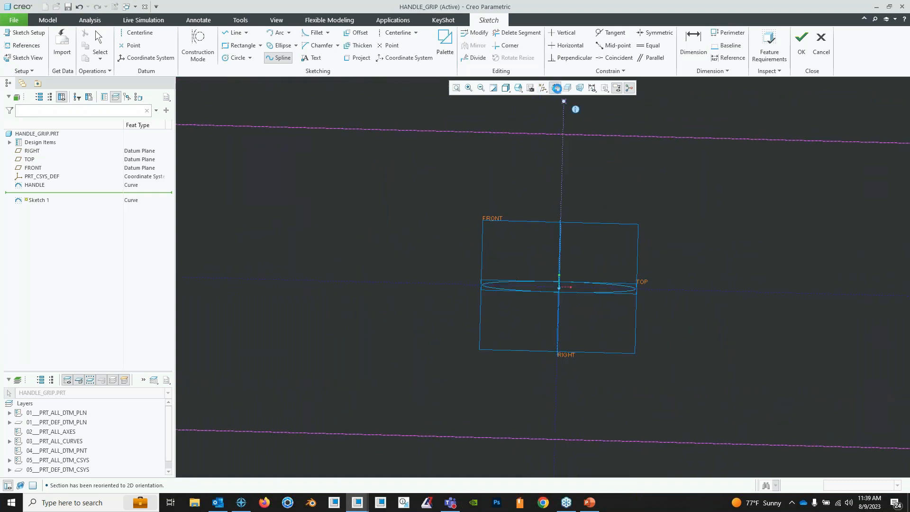
left_click(555, 88)
- Draw a wavy eight-point spline from the upper to the lower horizontal line, with ends about 1.5 and 1.9 from the vertical reference
scroll(600, 178, "down", 4)
middle_click_drag(619, 160, 579, 227, "shift")
left_click(586, 138)
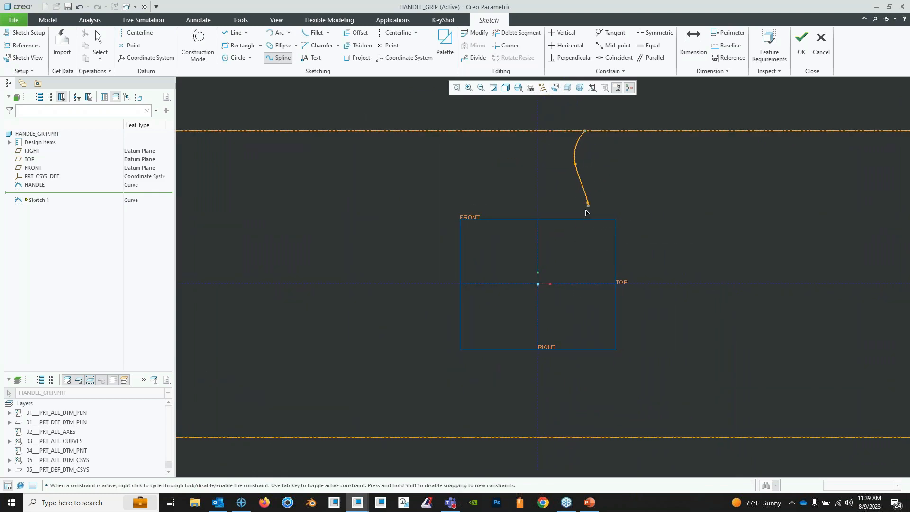
left_click(587, 202)
left_click(578, 243)
left_click(589, 273)
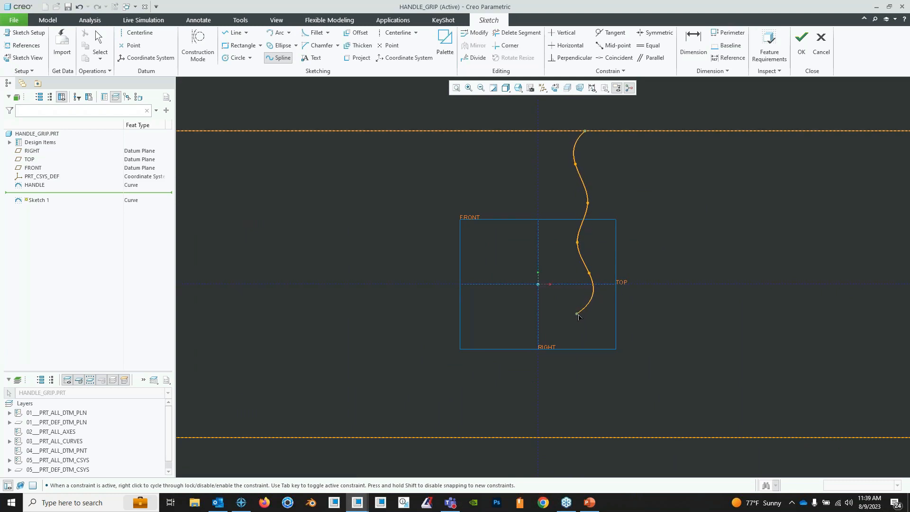
left_click(576, 342)
left_click(598, 392)
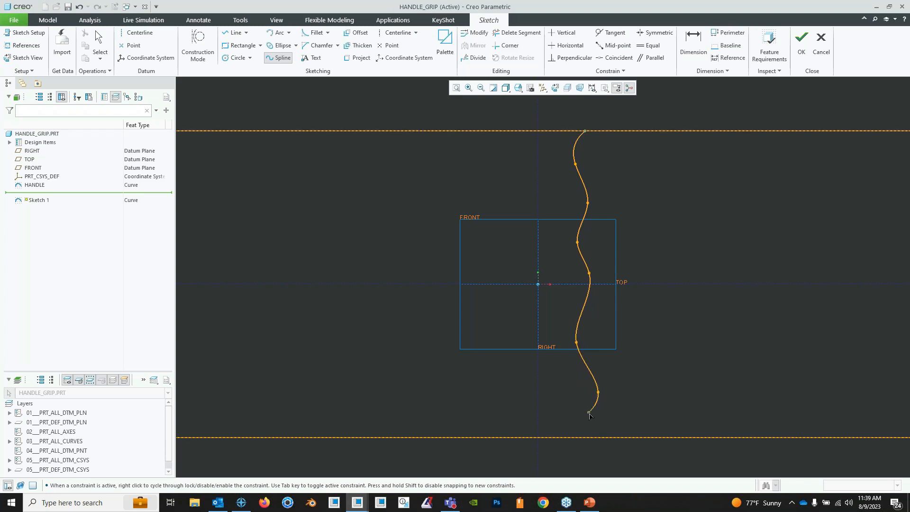
left_click(596, 437)
middle_click(596, 437)
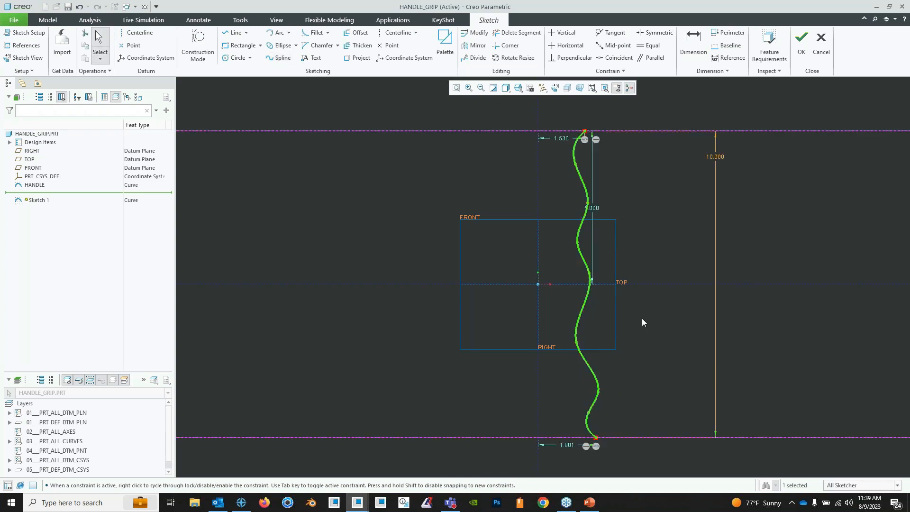
- Check the wavy spline at an angle, finish the sketch, and rename it FINGER_GRIP
mouse_move(642, 317)
middle_mouse_down()
mouse_move(634, 351)
mouse_move(635, 329)
mouse_move(598, 273)
mouse_move(604, 281)
middle_mouse_up()
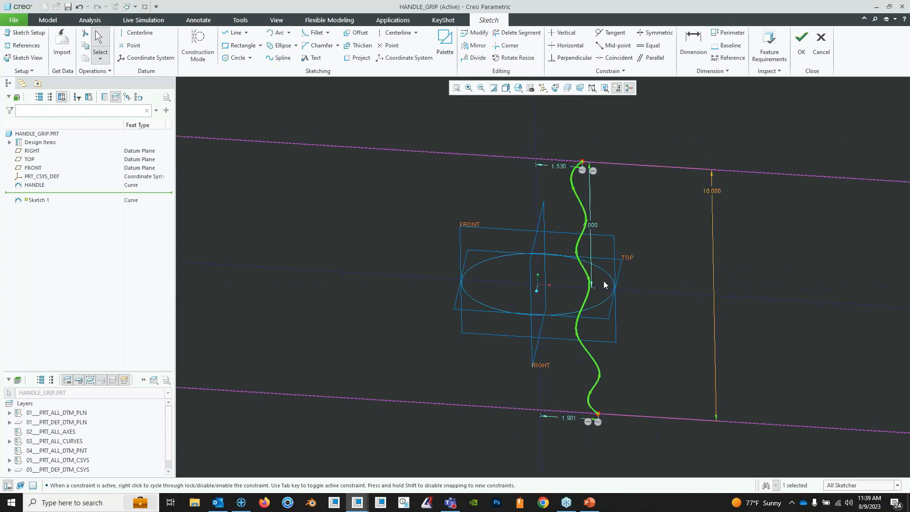
mouse_move(567, 255)
middle_mouse_down()
mouse_move(559, 270)
mouse_move(596, 249)
mouse_move(571, 267)
middle_mouse_up()
mouse_move(560, 320)
middle_mouse_down()
mouse_move(581, 305)
mouse_move(584, 279)
mouse_move(569, 283)
middle_mouse_up()
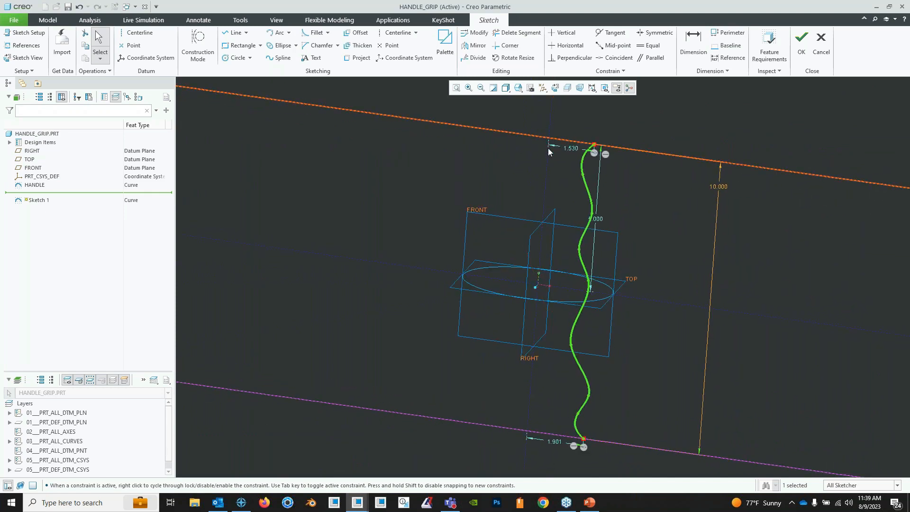
left_click(801, 43)
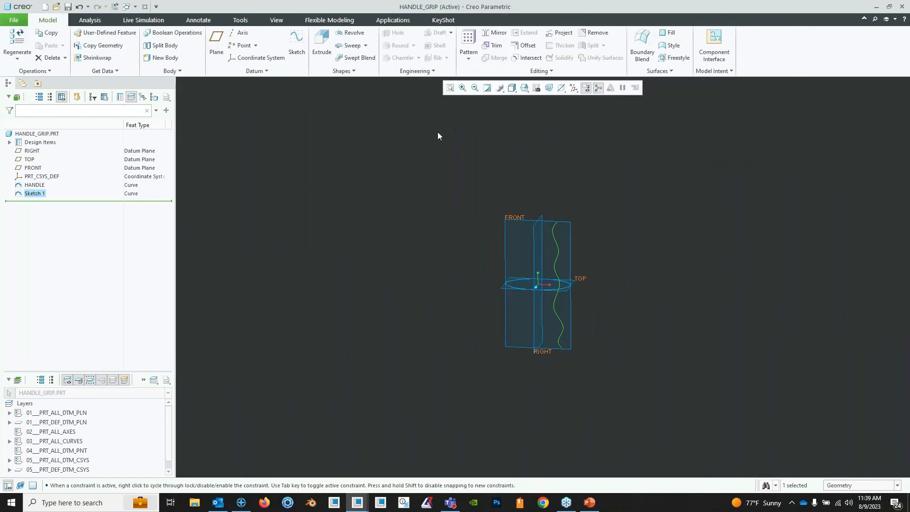
right_click(41, 197)
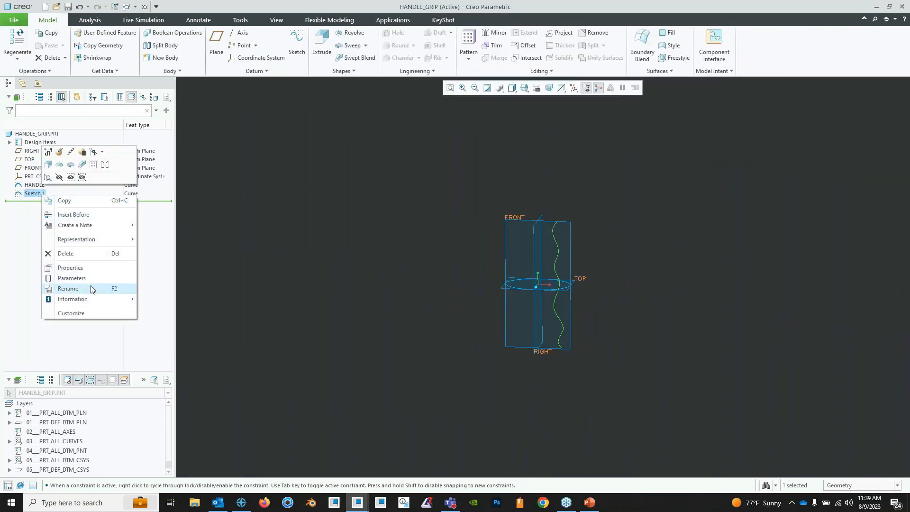
left_click(92, 288)
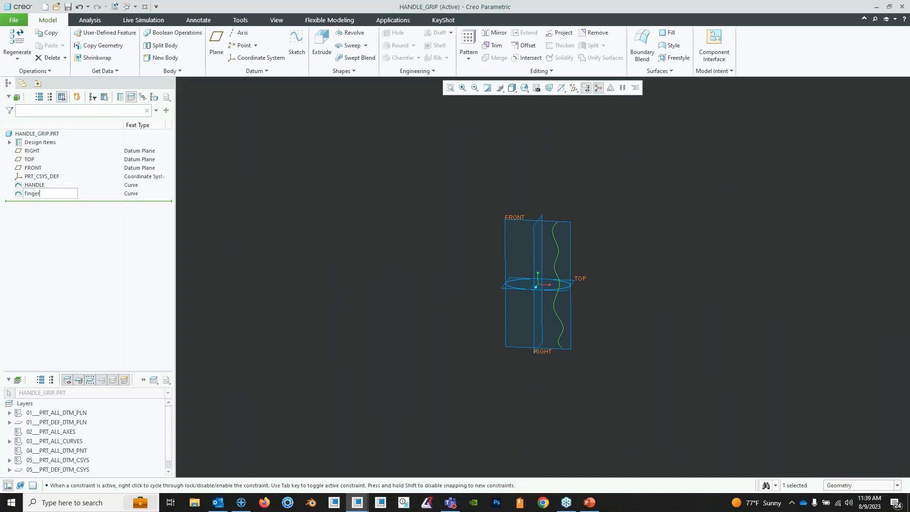
type("finger_grip")
key("Return")
left_click(511, 141)
- Start a new sketch on the FRONT datum plane, with the RIGHT plane as reference and orientation Right
scroll(611, 272, "up", 2)
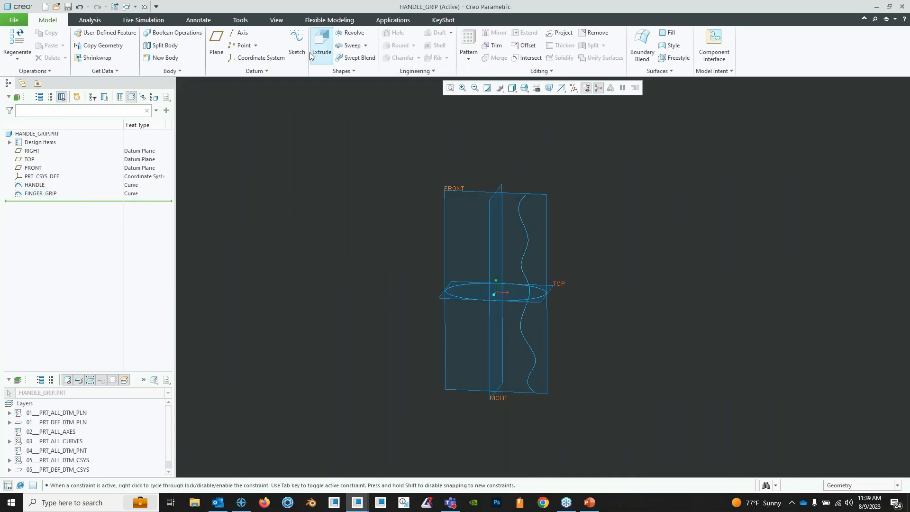
left_click(297, 47)
left_click(467, 194)
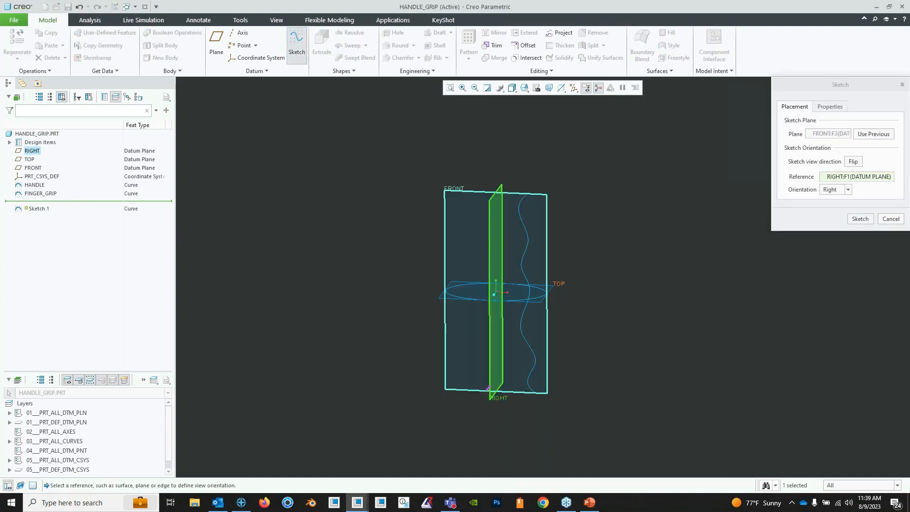
left_click(855, 221)
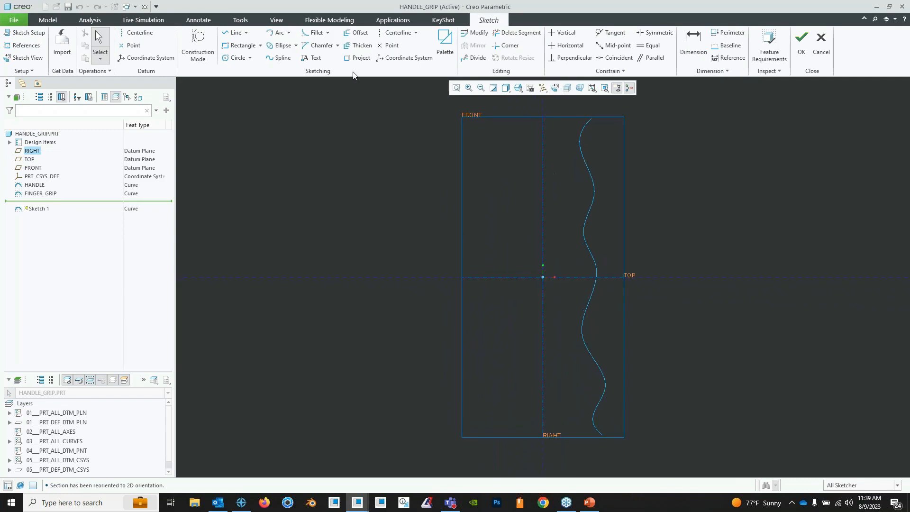
- Add two horizontal centerlines, one through the upper and one through the lower endpoint of the finger grip curve
left_click(280, 57)
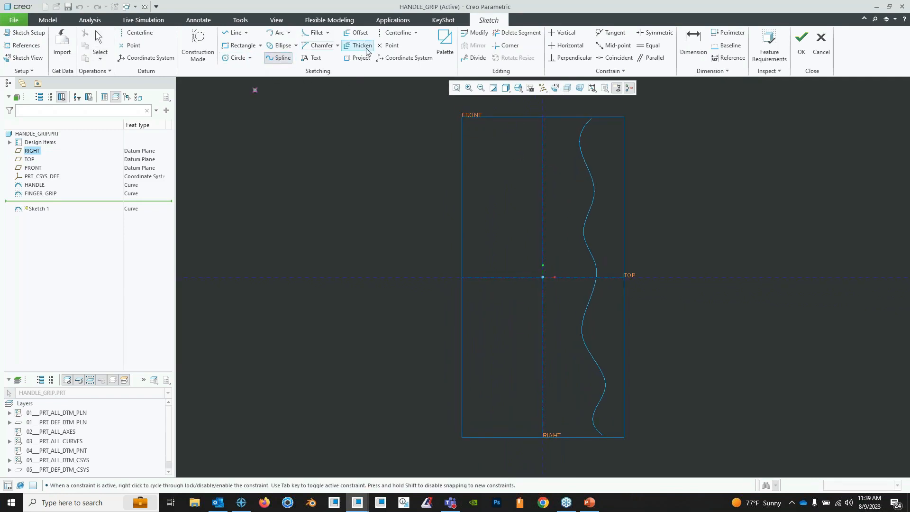
left_click(397, 33)
left_click(591, 119)
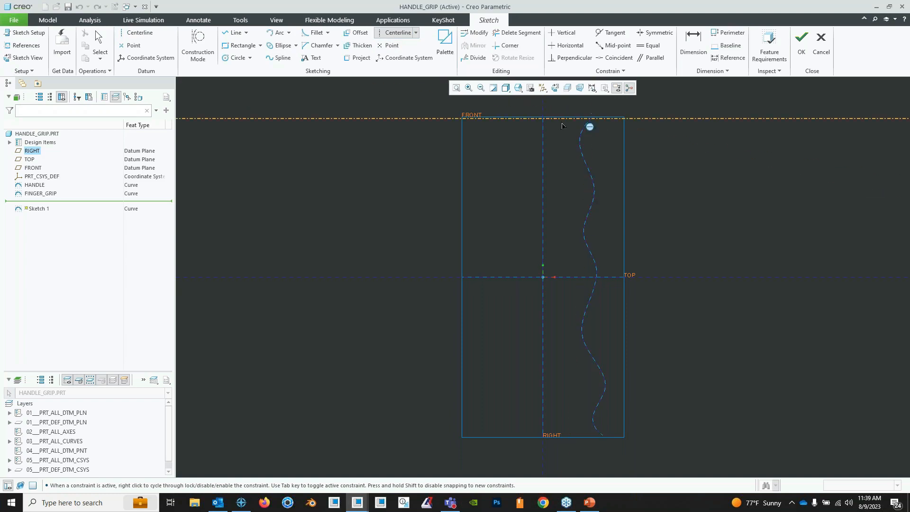
left_click(562, 120)
left_click(604, 436)
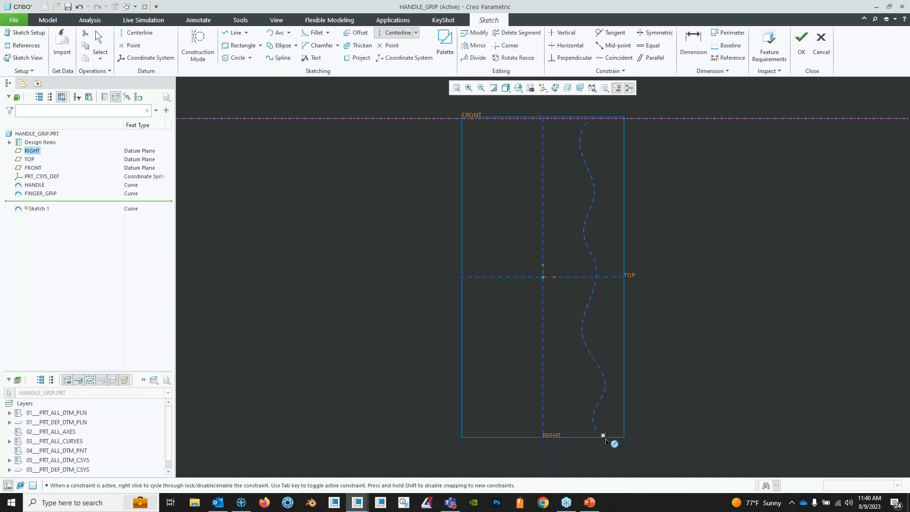
left_click(577, 436)
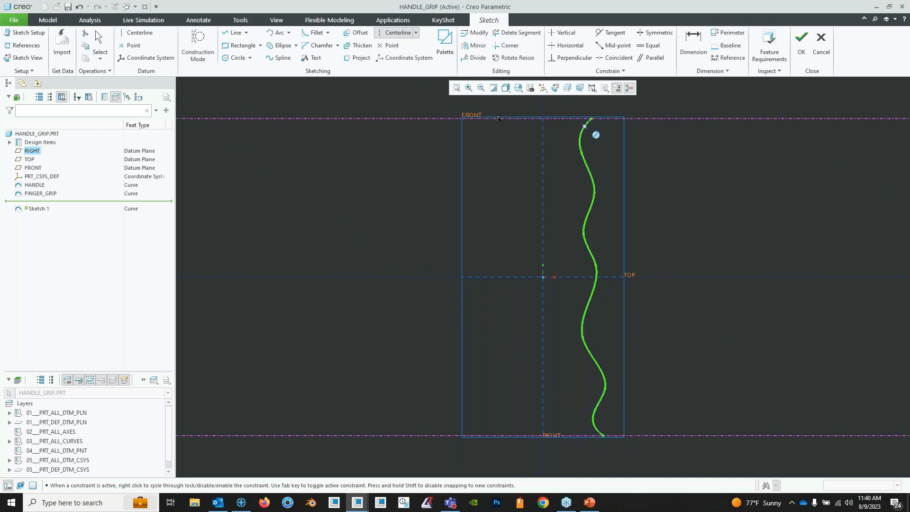
- Draw a gently curved four-point spline between the horizontal centerlines, opposite the finger grip, with ends about 1.2 and 1.4 from the vertical reference
left_click(280, 57)
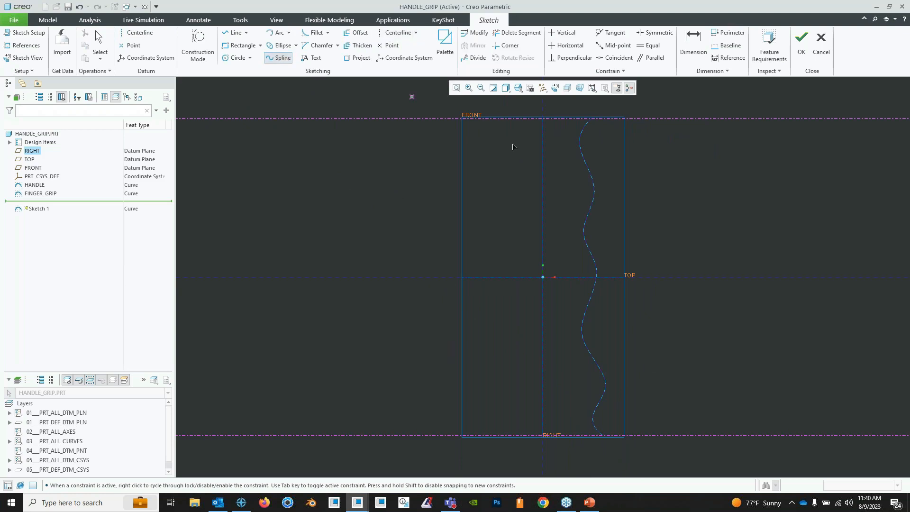
left_click(505, 118)
left_click(499, 217)
left_click(487, 322)
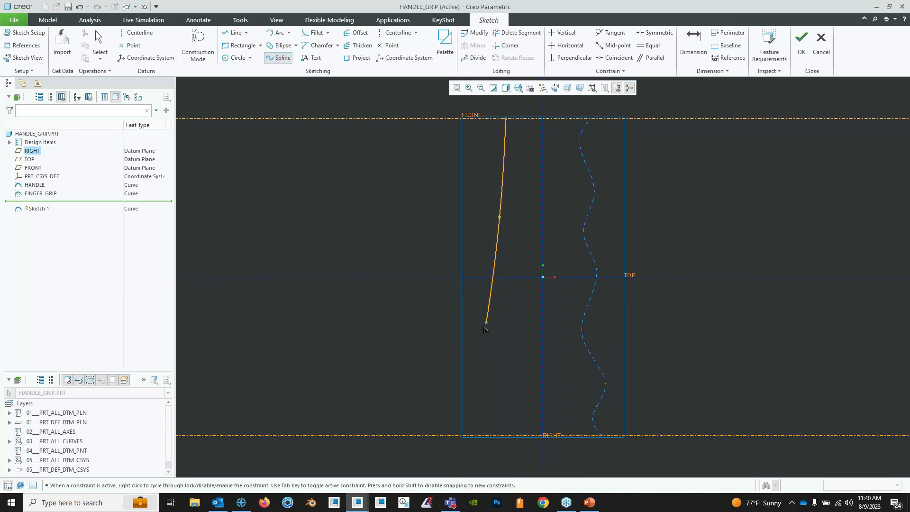
left_click(483, 327)
left_click(498, 435)
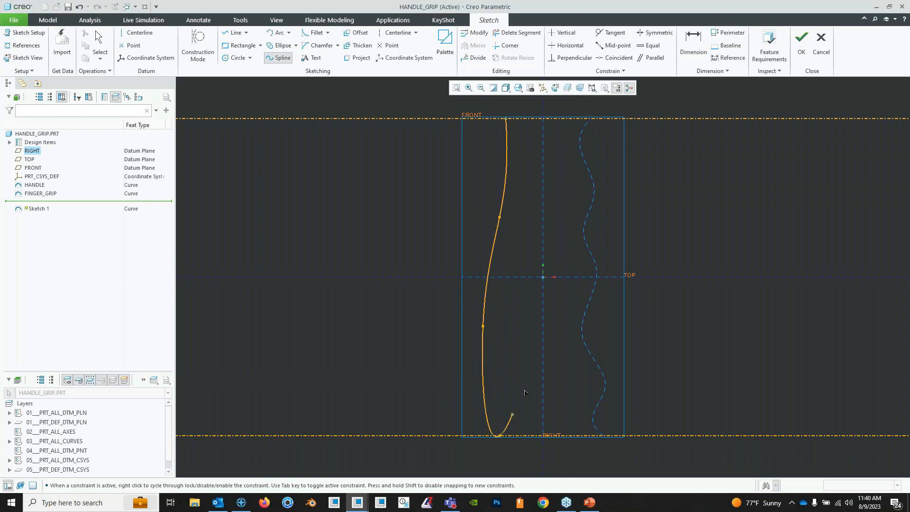
middle_click(527, 358)
middle_click(526, 357)
mouse_move(526, 358)
middle_mouse_down()
mouse_move(536, 333)
mouse_move(524, 318)
middle_mouse_up()
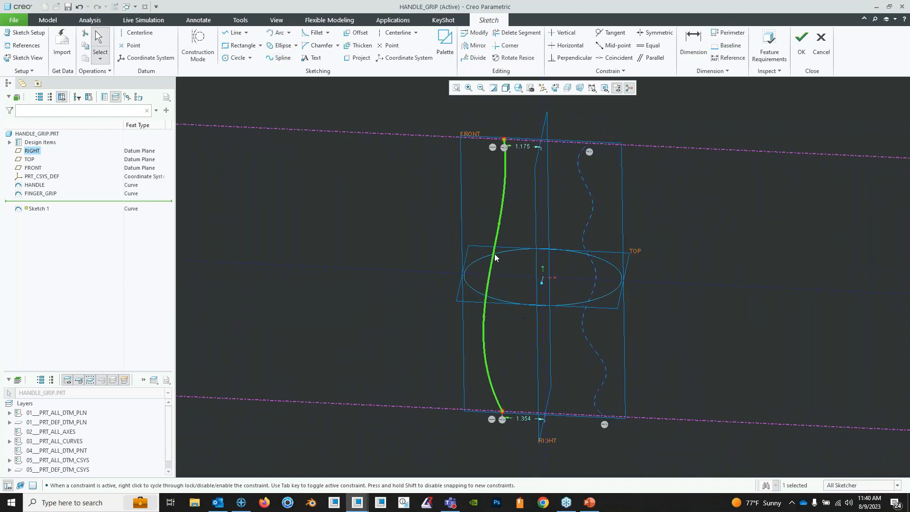
- Finish the palm-side sketch and rename it PALM_GRIP
left_click(802, 49)
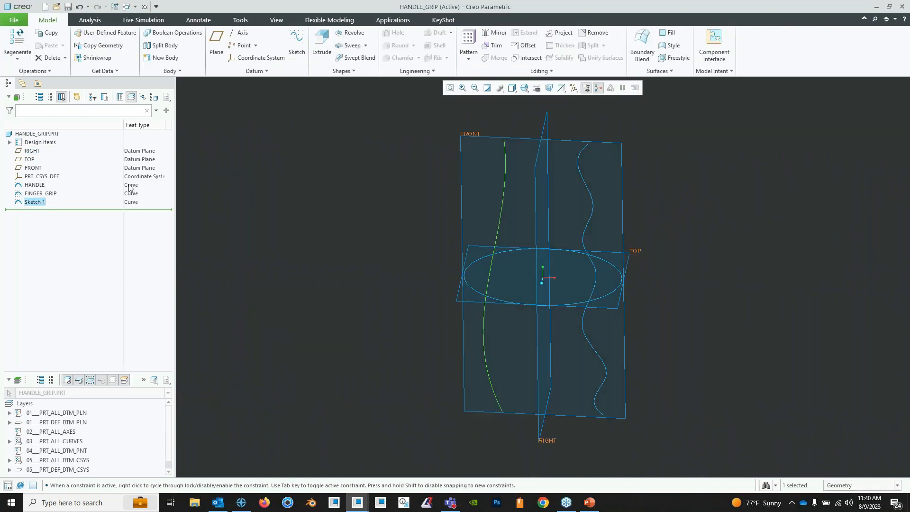
right_click(52, 209)
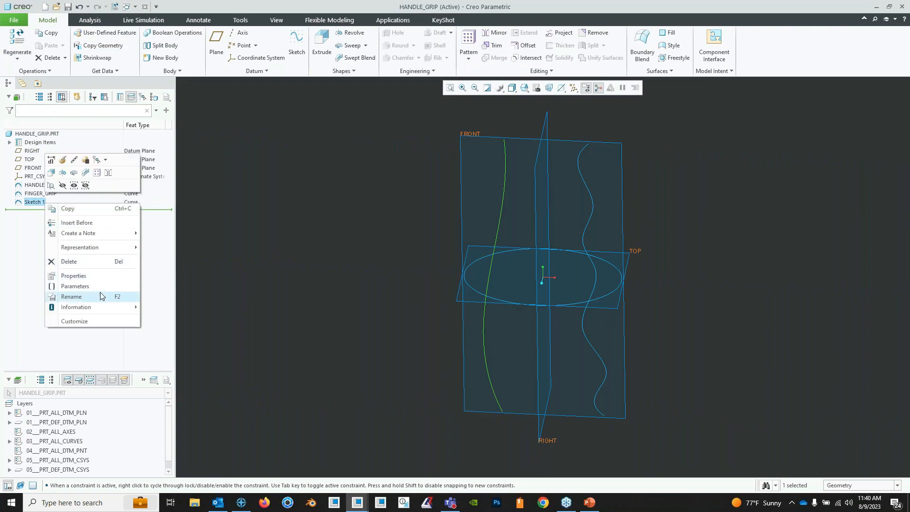
left_click(101, 294)
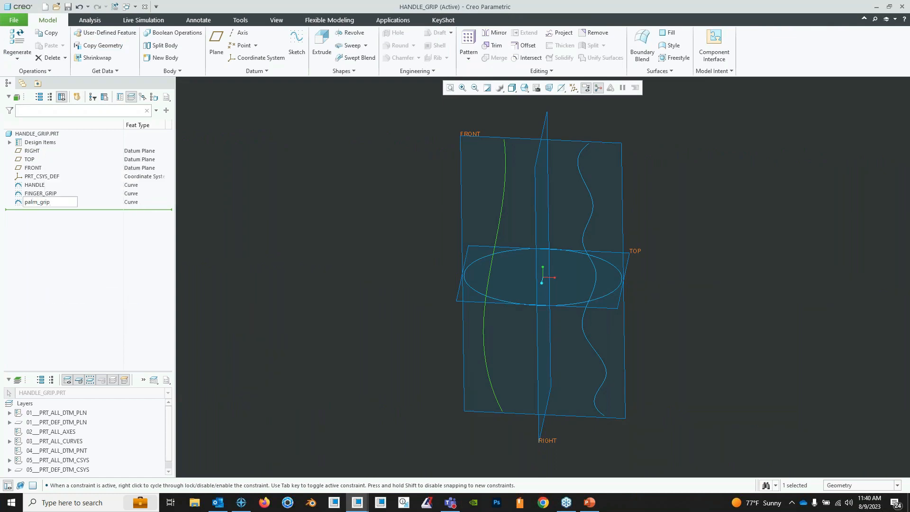
key("Return")
middle_click_drag(531, 223, 477, 301)
middle_click_drag(567, 265, 586, 245)
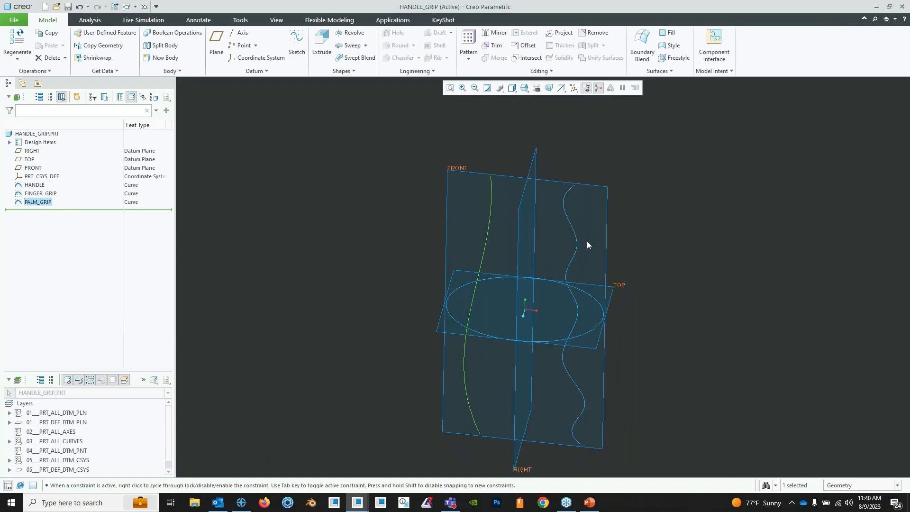
- Extrude the elliptical HANDLE sketch as a surface with symmetric depth about the sketch plane
left_click(595, 150)
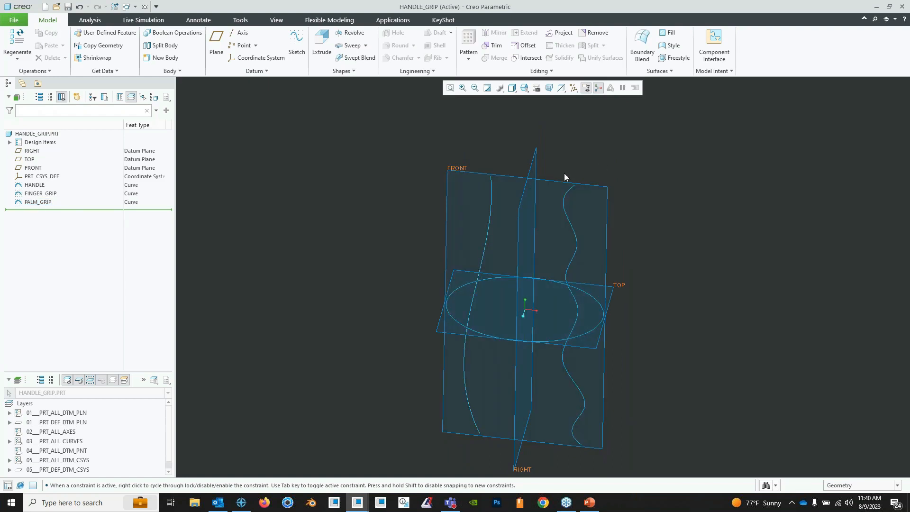
left_click(322, 52)
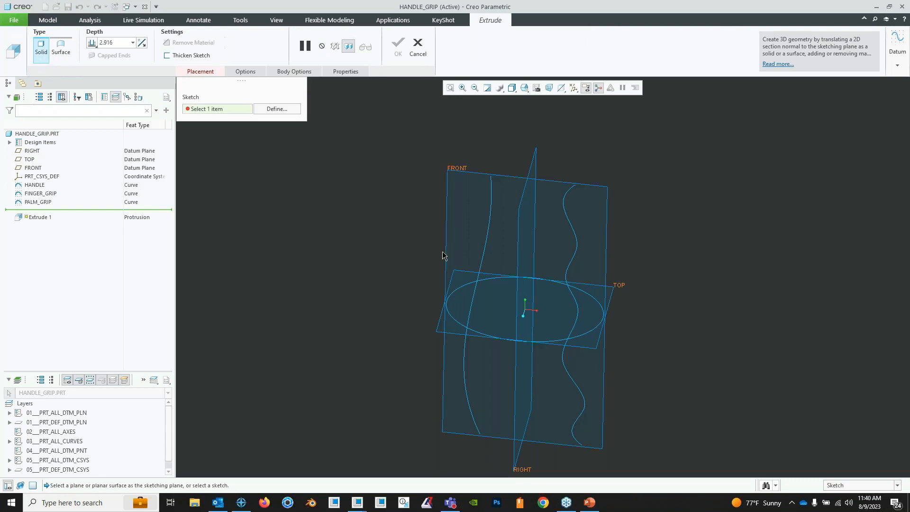
left_click(417, 48)
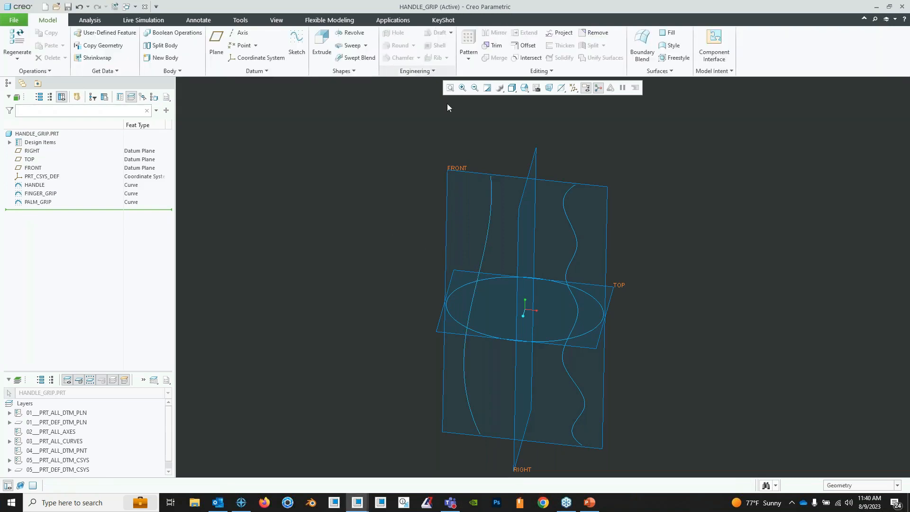
left_click(321, 45)
left_click(491, 284)
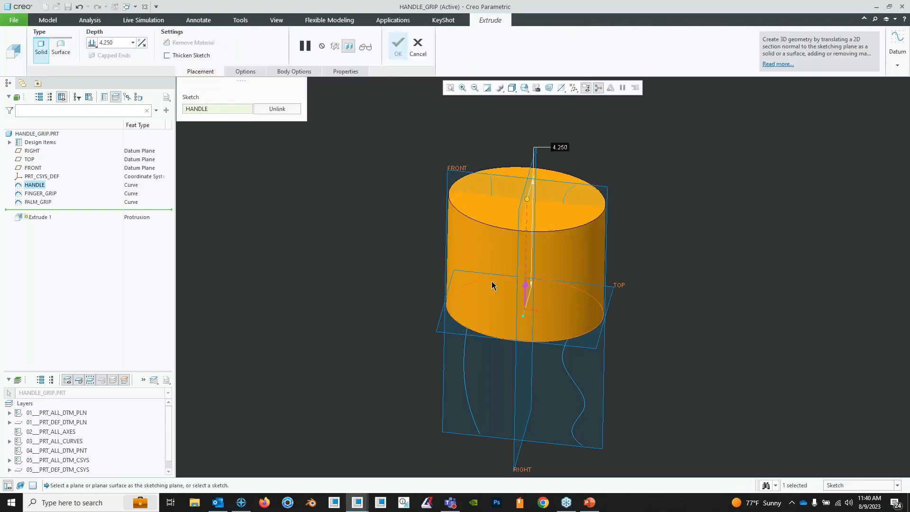
left_click(62, 49)
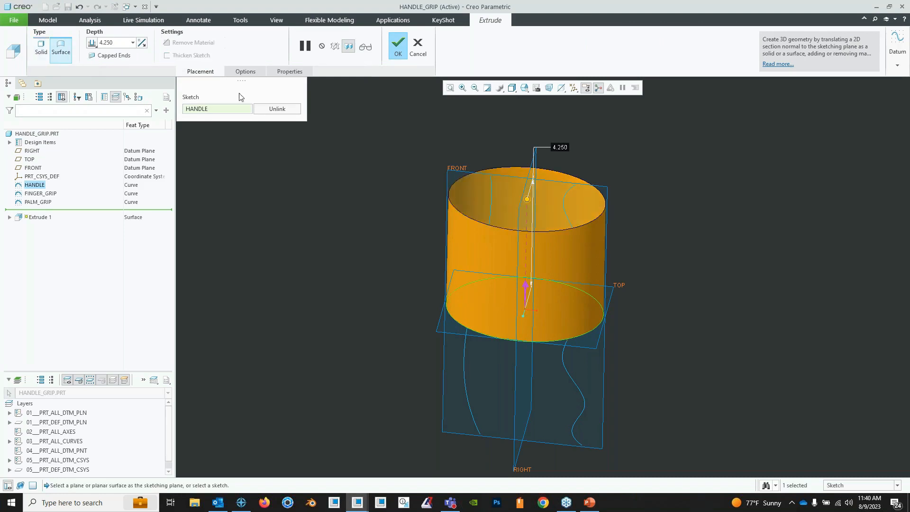
right_click(526, 201)
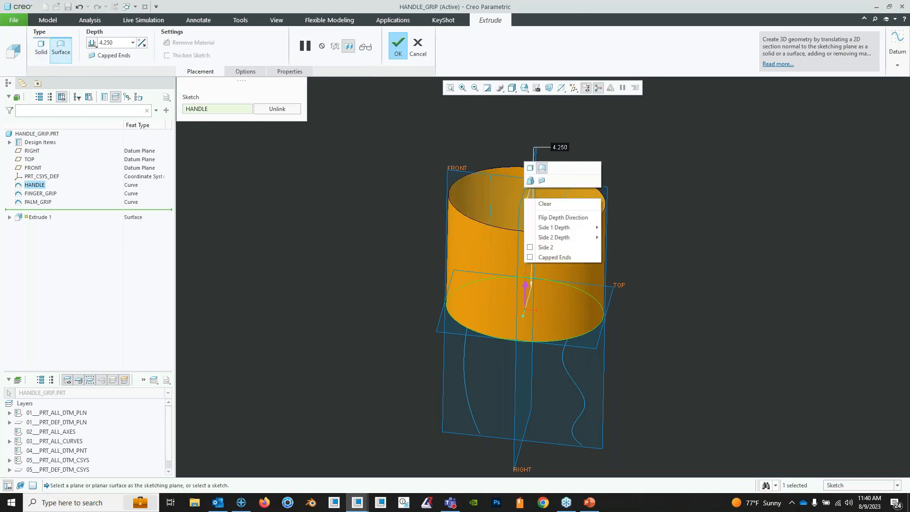
left_click(510, 198)
right_click(527, 201)
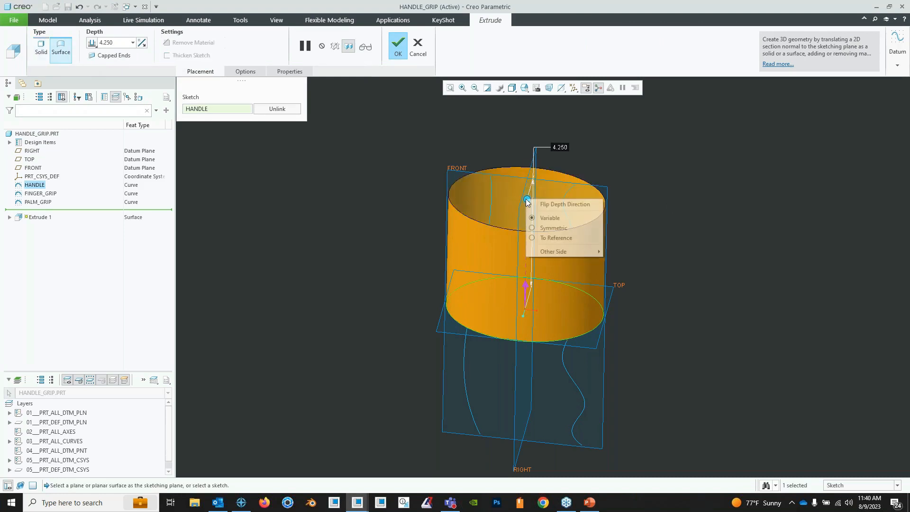
left_click(559, 230)
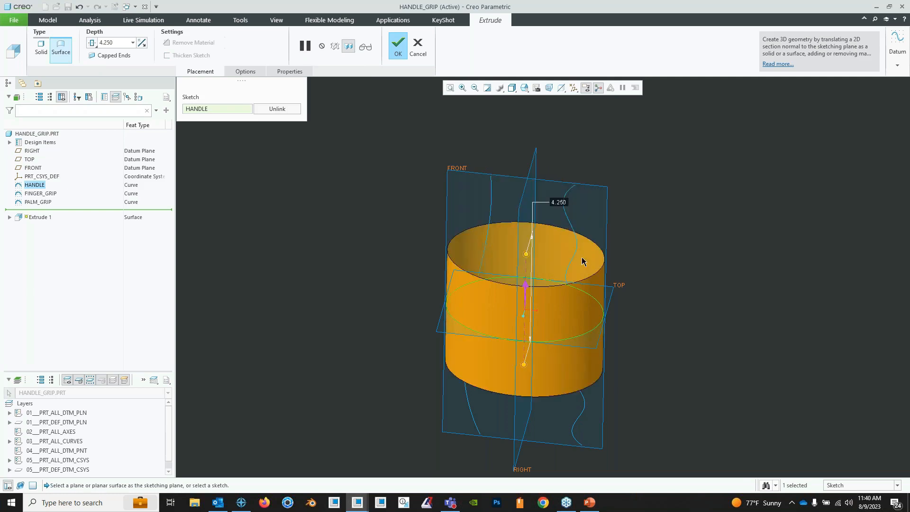
- Set the handle surface's symmetric depth to 10, cap its ends, and complete the extrusion
double_click(557, 204)
key("Return")
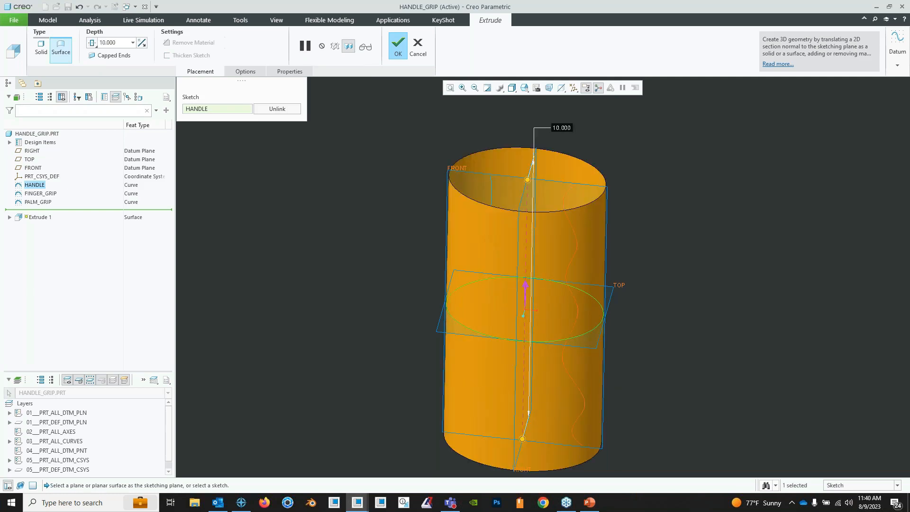
mouse_move(599, 195)
middle_mouse_down()
mouse_move(524, 309)
mouse_move(510, 236)
mouse_move(539, 254)
mouse_move(535, 247)
middle_mouse_up()
left_click(254, 73)
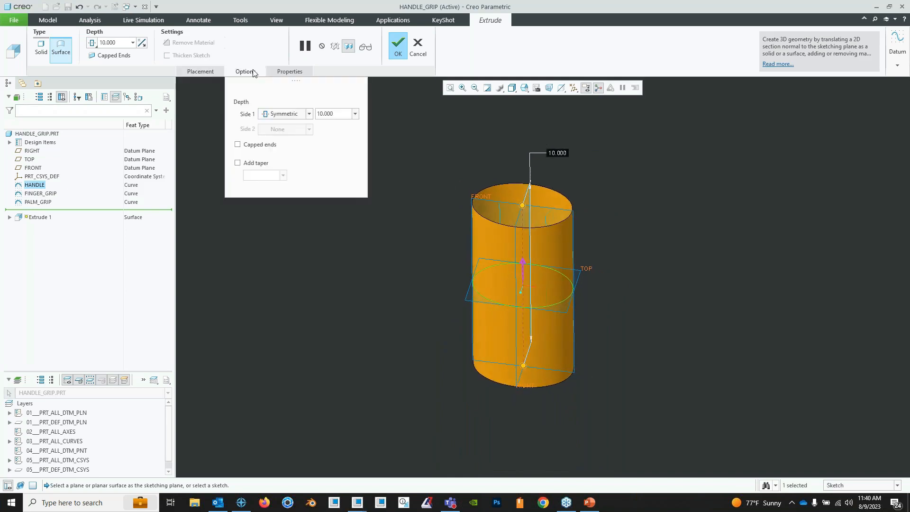
left_click(238, 146)
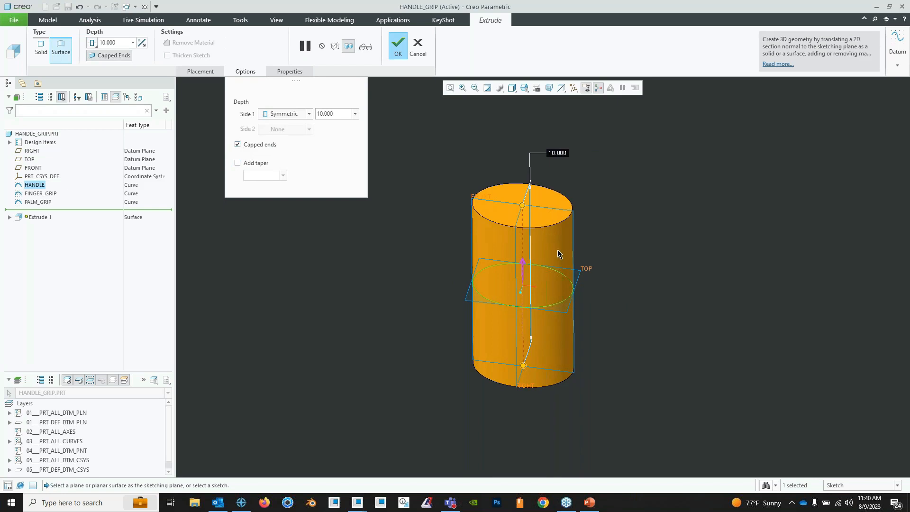
mouse_move(557, 254)
middle_mouse_down()
mouse_move(540, 223)
mouse_move(552, 217)
mouse_move(527, 216)
middle_mouse_up()
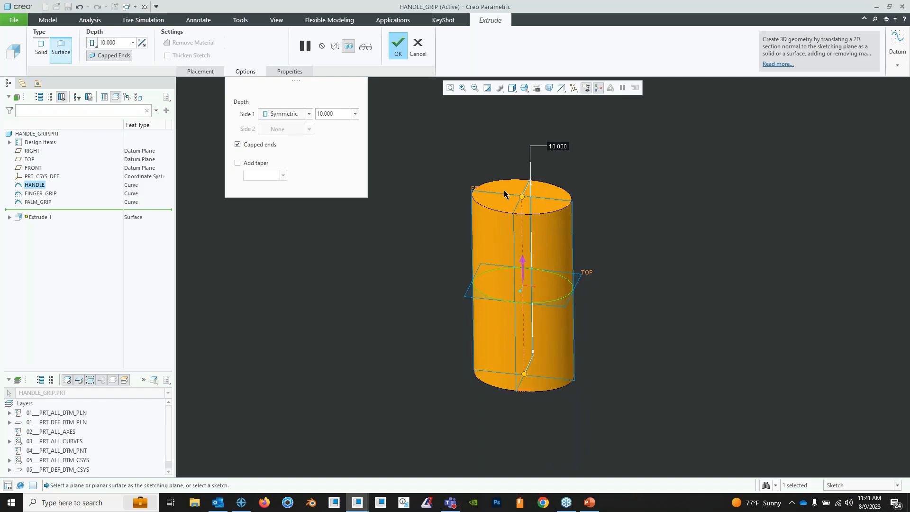
left_click(398, 46)
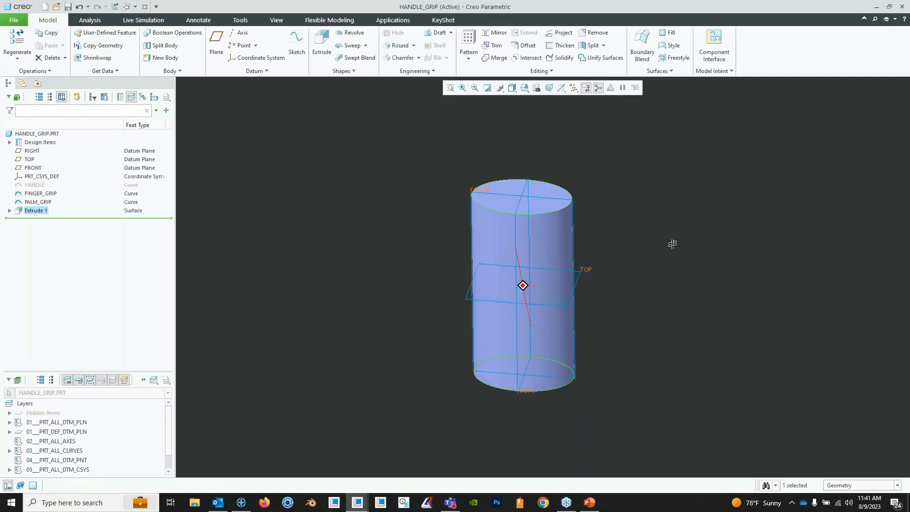
- Set the selection filter to Quilt and inspect the capped handle surface as one quilt
middle_click_drag(672, 243, 674, 246)
left_click(897, 484)
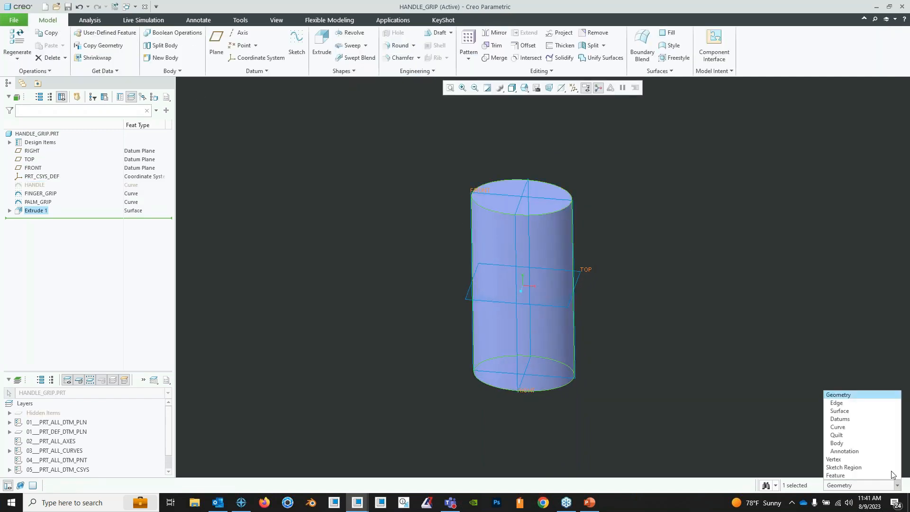
left_click(886, 436)
scroll(523, 239, "down", 2)
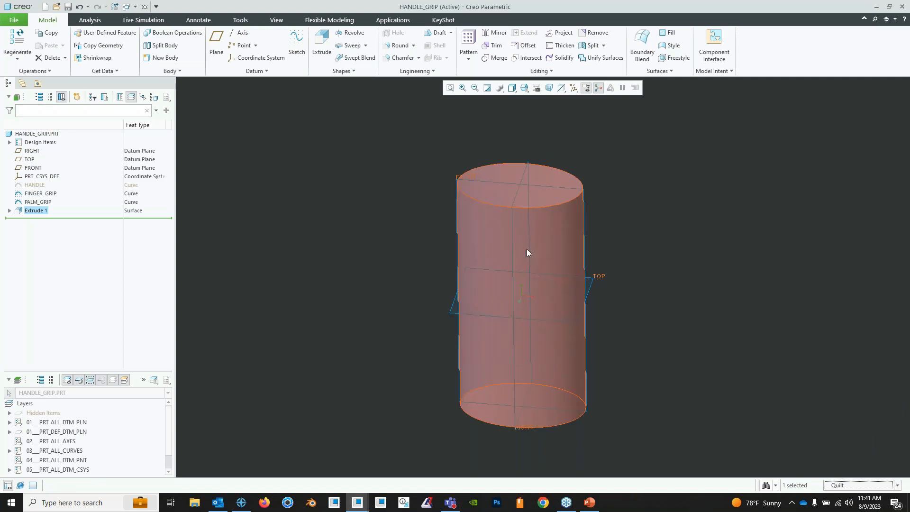
middle_click_drag(544, 274, 537, 234)
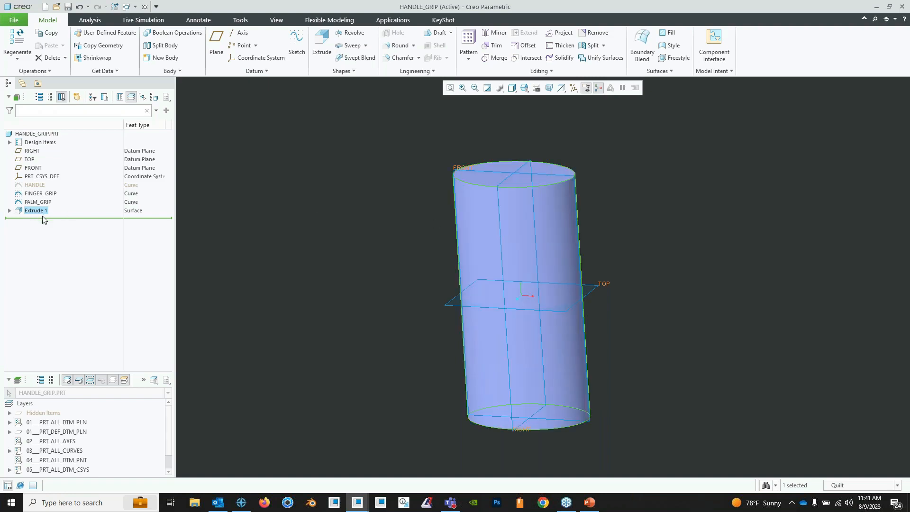
- Extrude the FINGER_GRIP curve as a symmetric surface about 7.6 deep, extending past both sides of the handle
left_click(40, 194)
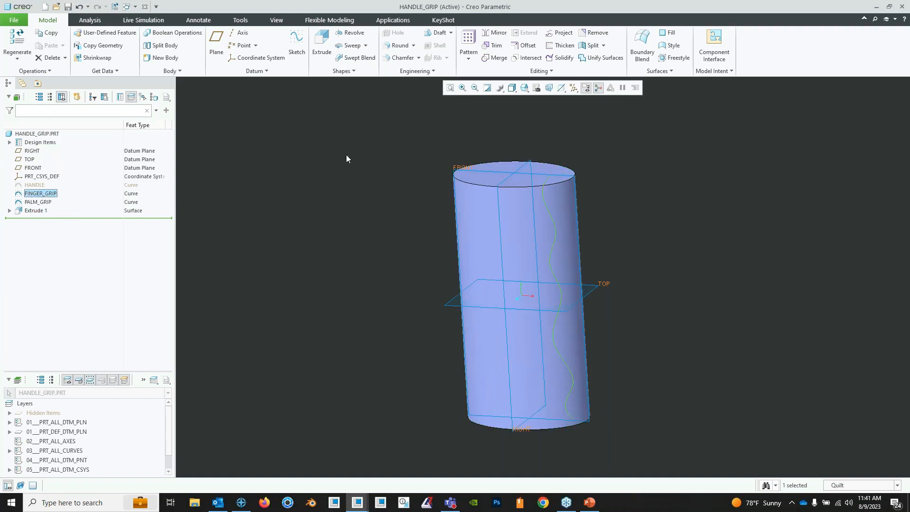
left_click(321, 44)
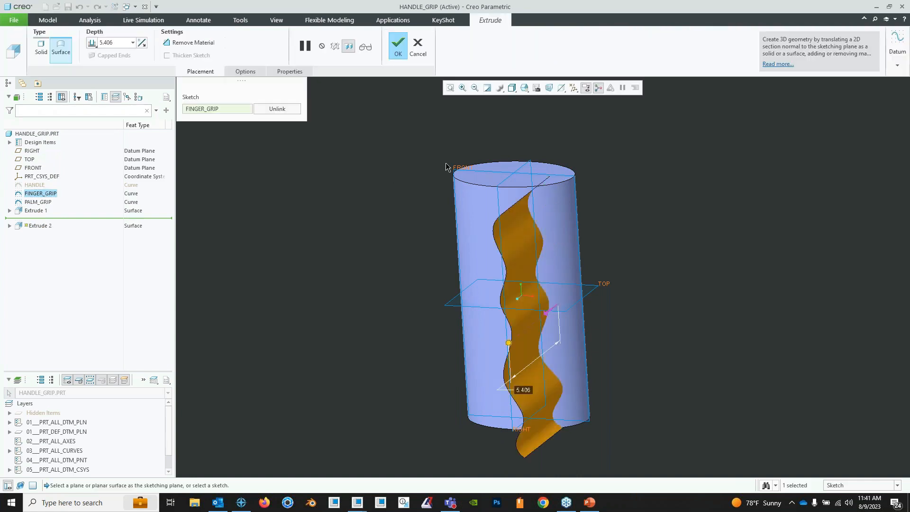
middle_click_drag(523, 384, 493, 327)
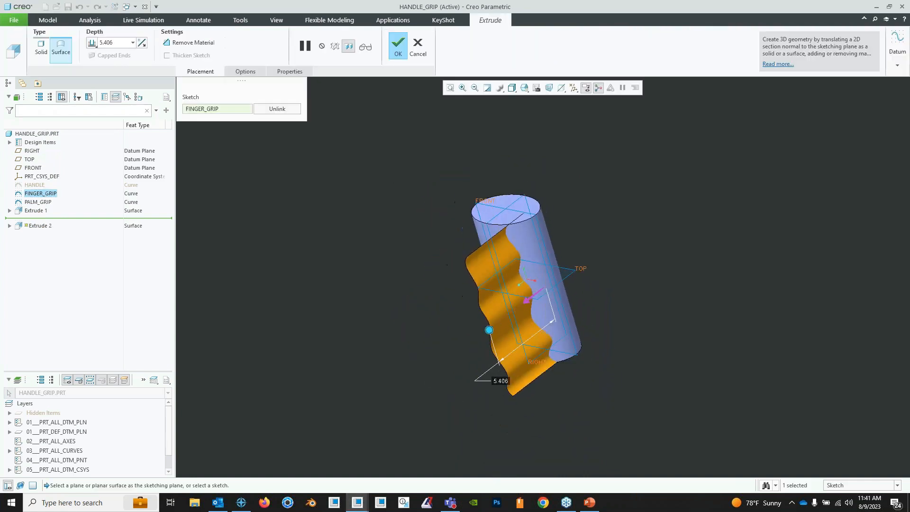
right_click(490, 331)
left_click(507, 357)
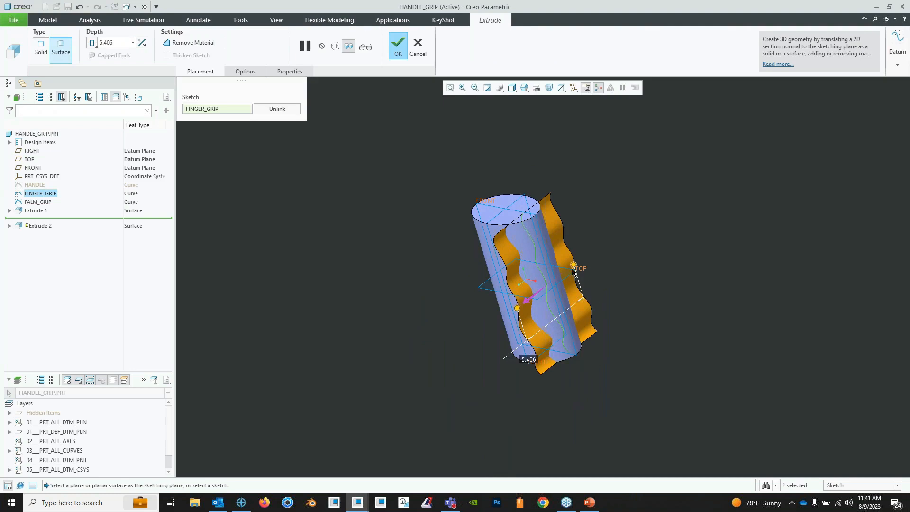
left_click_drag(574, 266, 586, 257)
mouse_move(586, 257)
middle_mouse_down()
mouse_move(582, 290)
mouse_move(584, 260)
middle_mouse_up()
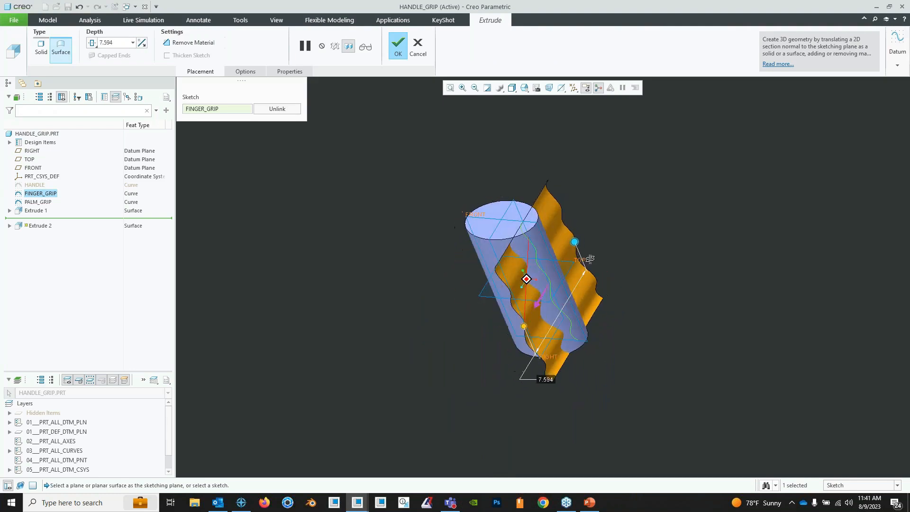
left_click(399, 48)
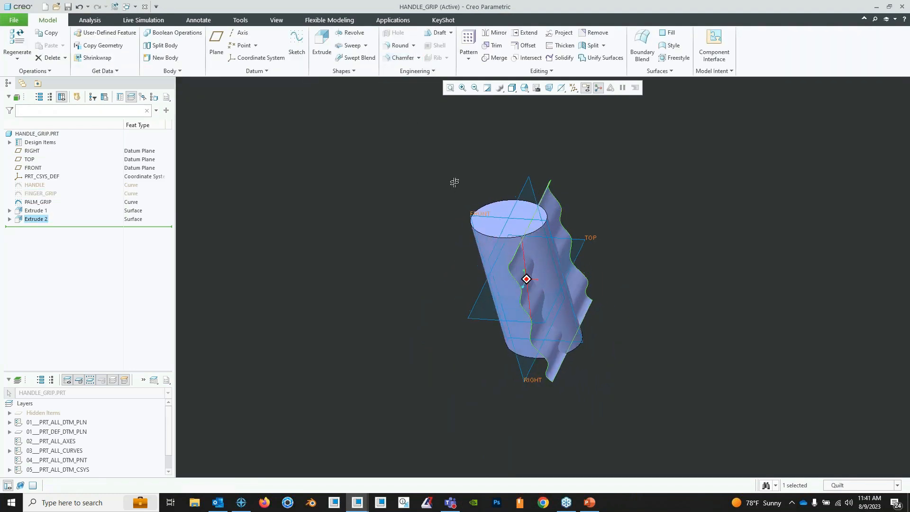
- Extrude the PALM_GRIP curve as a symmetric surface wide enough to pass through both sides of the handle
left_click(38, 202)
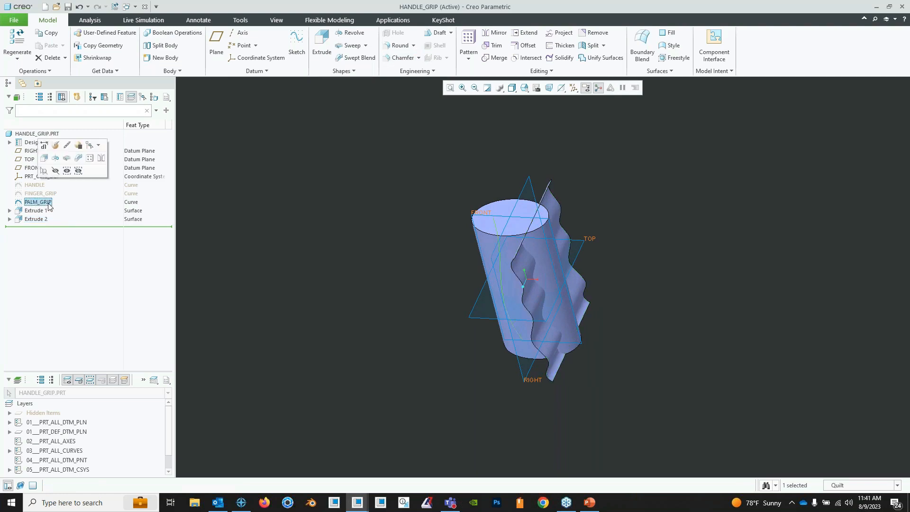
left_click(321, 42)
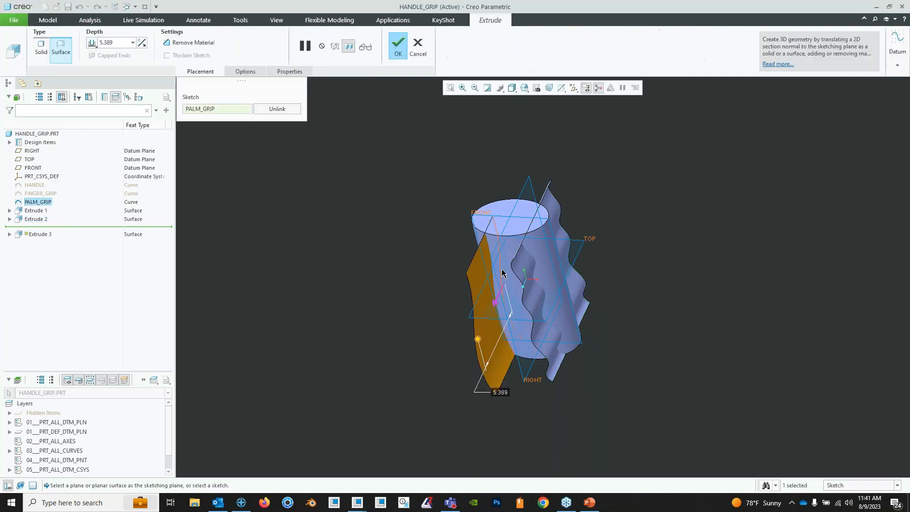
right_click(478, 339)
left_click(505, 366)
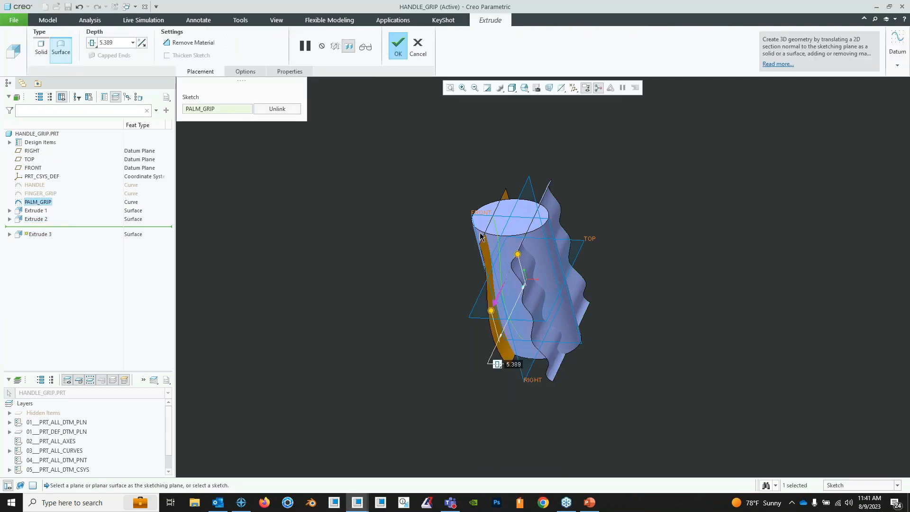
left_click_drag(518, 256, 525, 243)
middle_click_drag(525, 244, 541, 285)
left_click(397, 45)
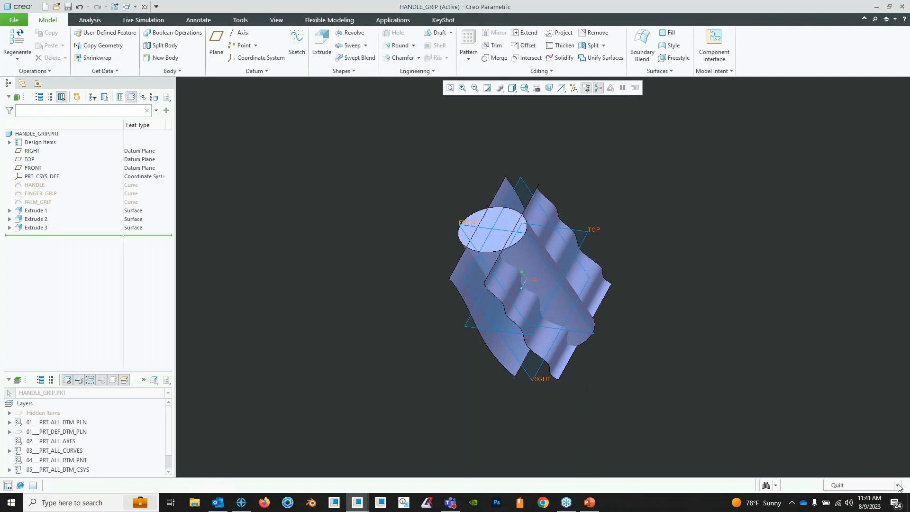
mouse_move(663, 343)
middle_mouse_down()
mouse_move(558, 331)
mouse_move(470, 253)
mouse_move(482, 231)
mouse_move(503, 237)
middle_mouse_up()
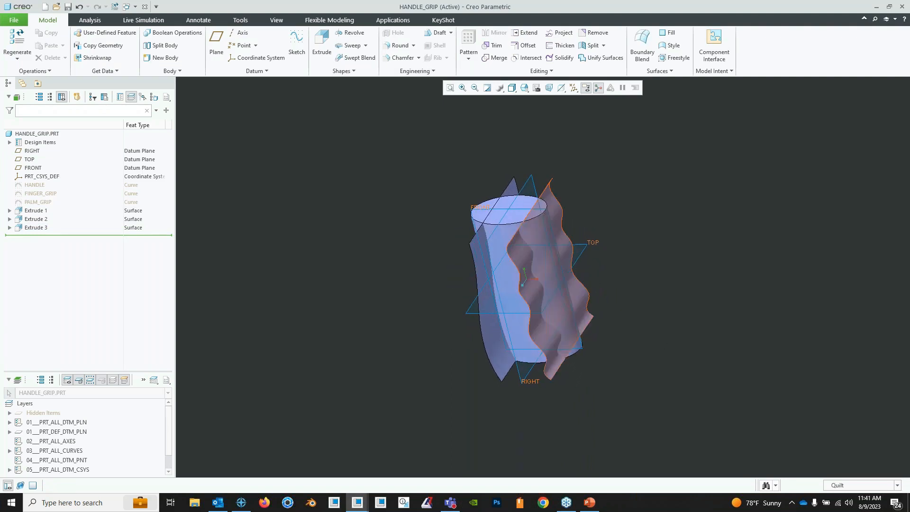
- Merge the finger-grip quilt with the capped handle quilt, flipping the side to keep so the handle body behind the finger grip remains
left_click(493, 58)
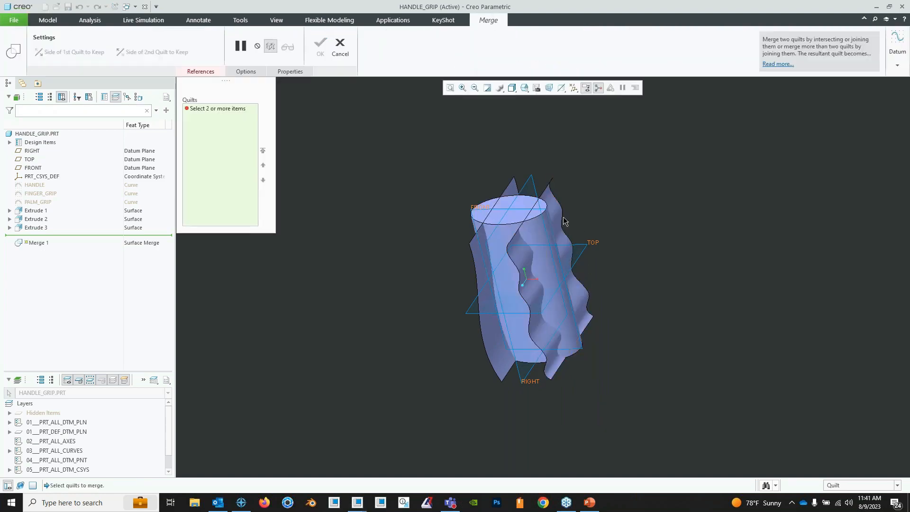
left_click(512, 235)
left_click(512, 235, "ctrl")
middle_click_drag(665, 274, 652, 286)
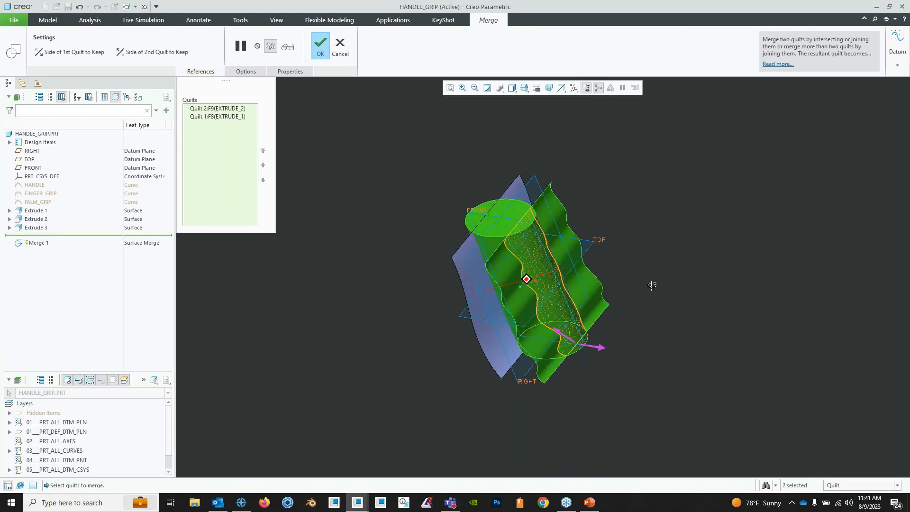
scroll(589, 347, "down", 3)
middle_click_drag(567, 334, 596, 365, "shift")
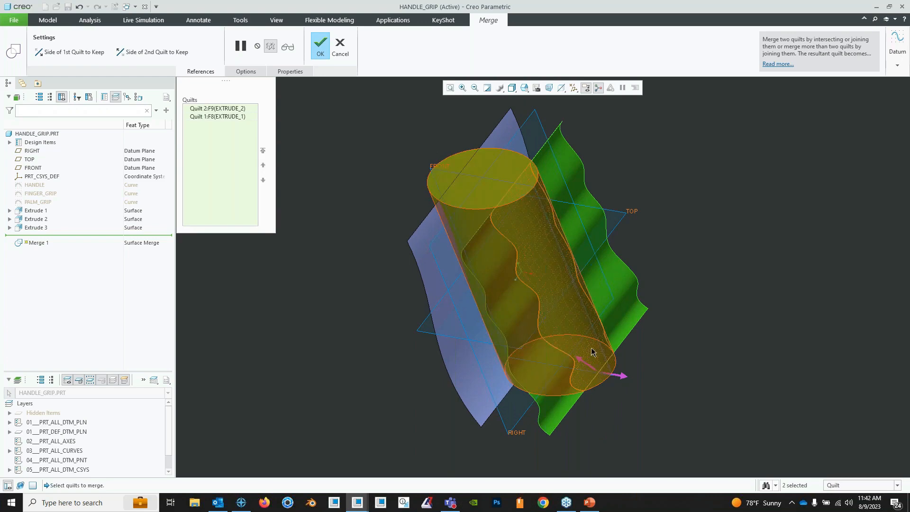
left_click(587, 363)
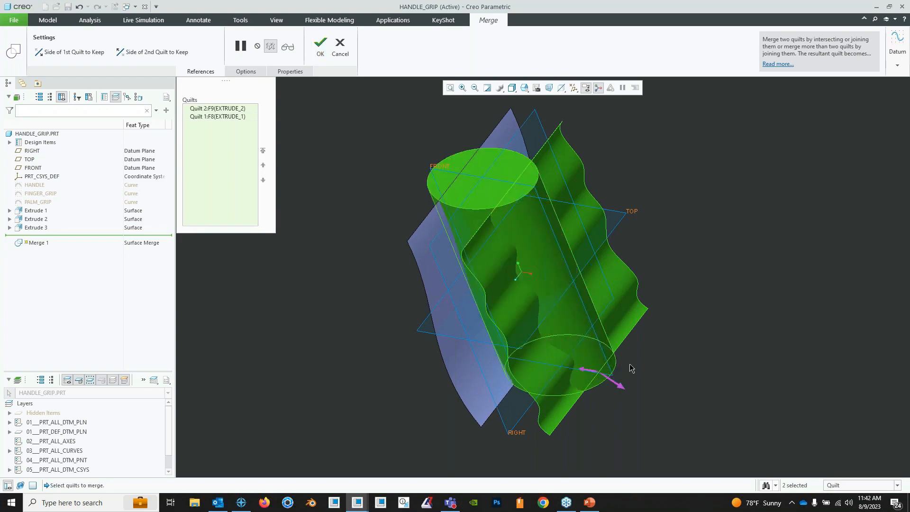
mouse_move(630, 368)
middle_mouse_down()
mouse_move(603, 421)
mouse_move(624, 418)
mouse_move(630, 237)
mouse_move(678, 329)
mouse_move(498, 276)
mouse_move(517, 300)
mouse_move(447, 247)
mouse_move(497, 313)
mouse_move(429, 229)
mouse_move(471, 235)
mouse_move(479, 246)
middle_mouse_up()
left_click(321, 48)
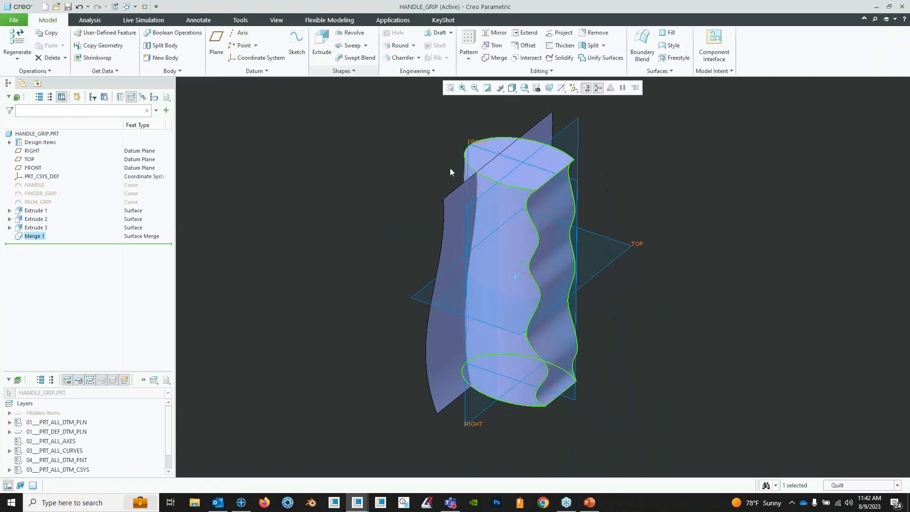
- Merge the palm-grip quilt into the merged handle quilt, keeping the handle portion between the palm-grip and finger-grip surfaces
middle_click_drag(450, 171, 528, 229)
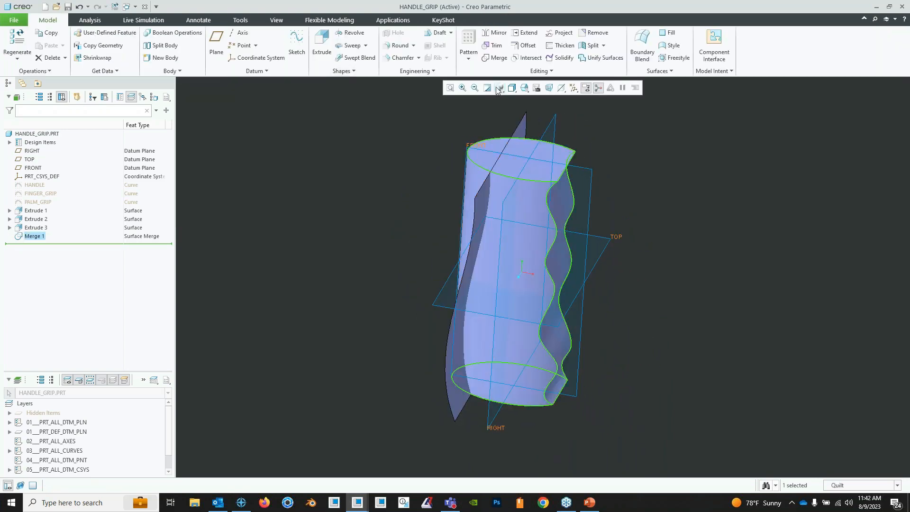
left_click(496, 58)
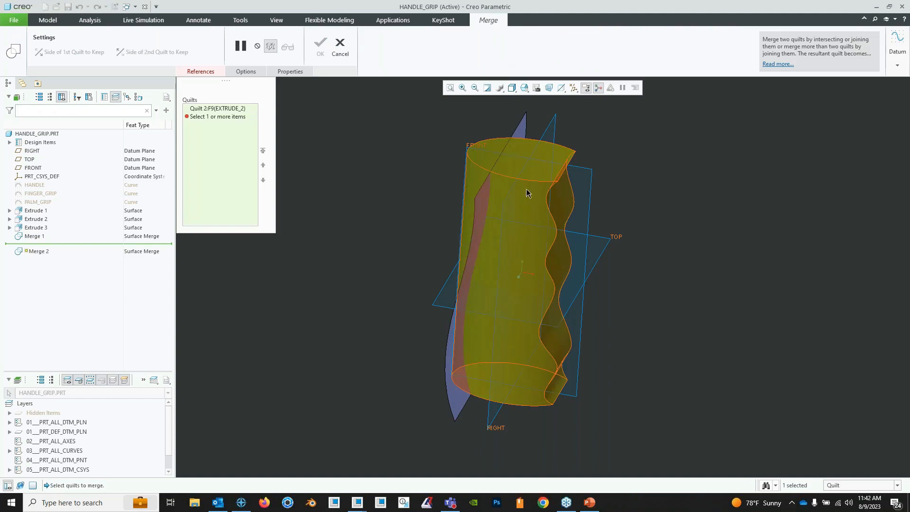
left_click(485, 212, "ctrl")
middle_click_drag(485, 212, 534, 365)
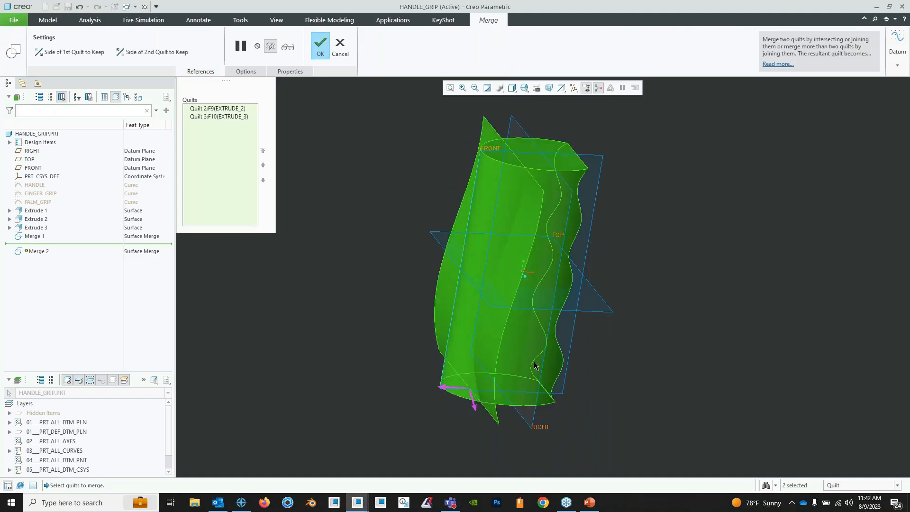
left_click(451, 391)
middle_click_drag(477, 414, 531, 142)
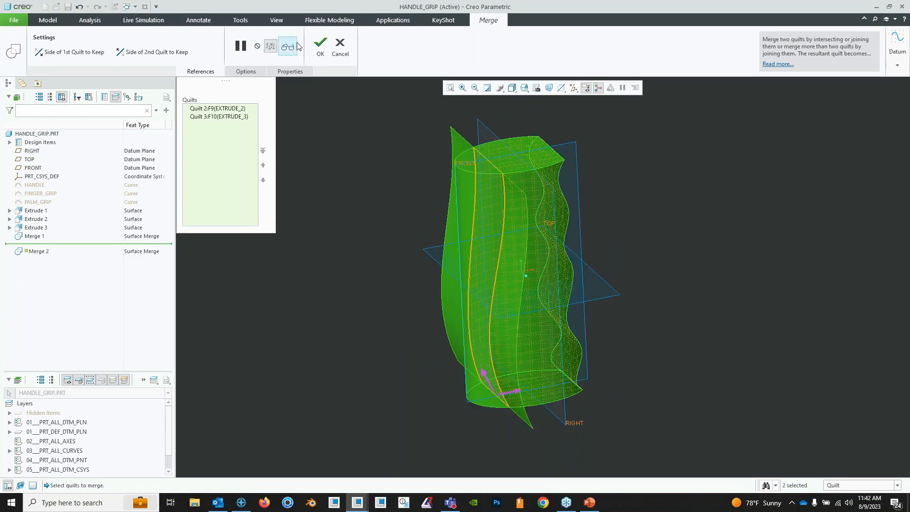
left_click(320, 46)
left_click(593, 124)
middle_click_drag(592, 128, 502, 243)
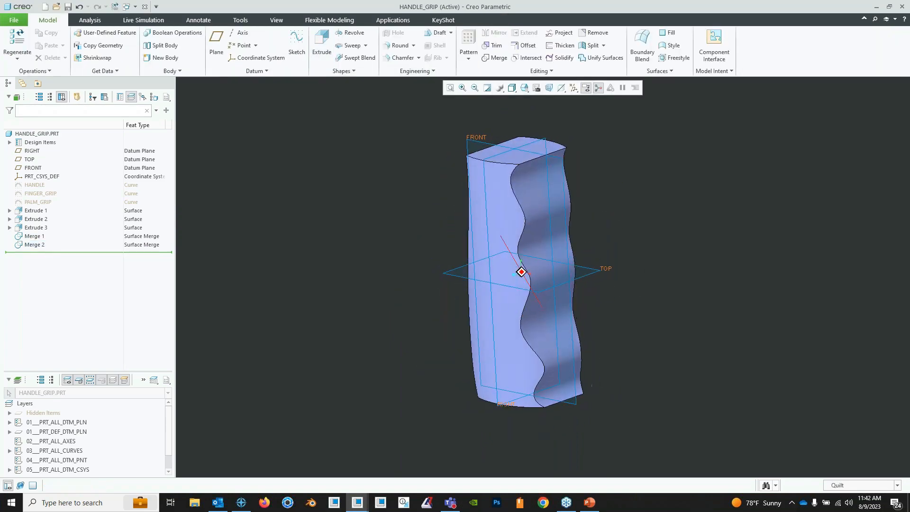
middle_click_drag(576, 280, 488, 250, "shift")
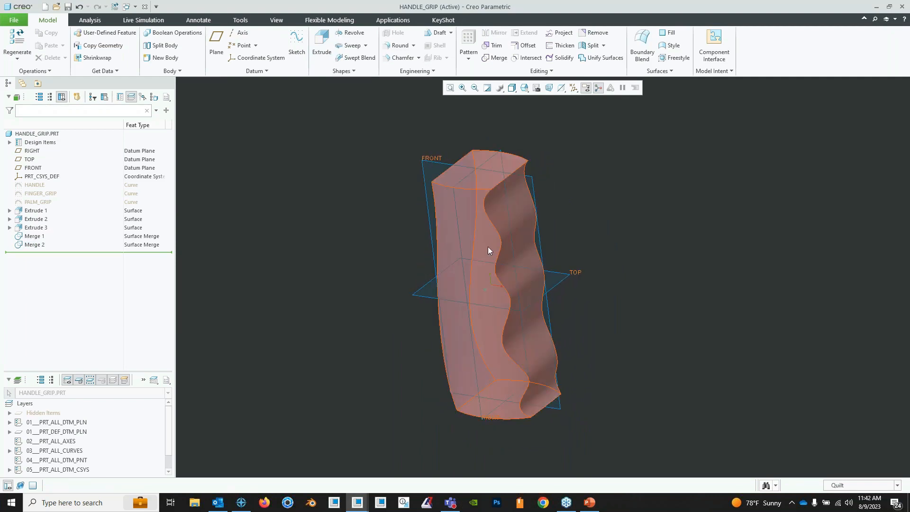
- Solidify the closed handle quilt with the Fill with Solid type and set the selection filter back to Geometry
left_click(511, 218)
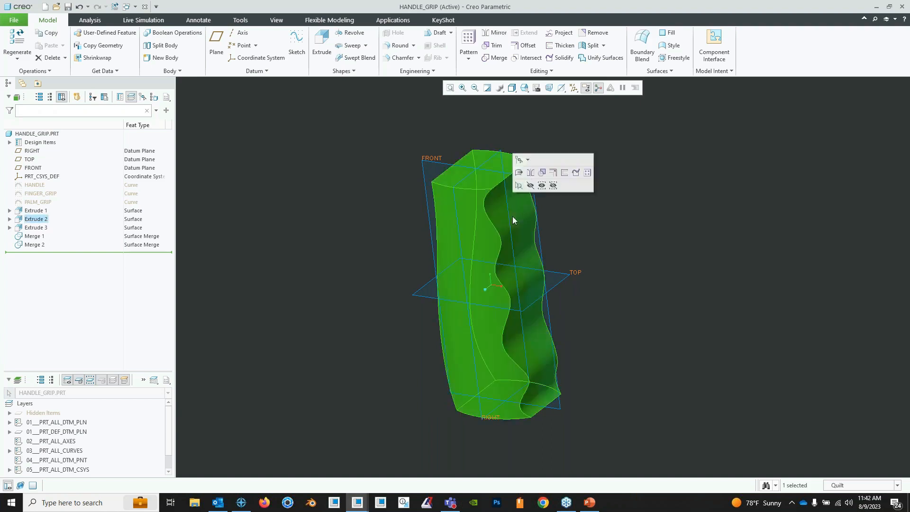
left_click(563, 58)
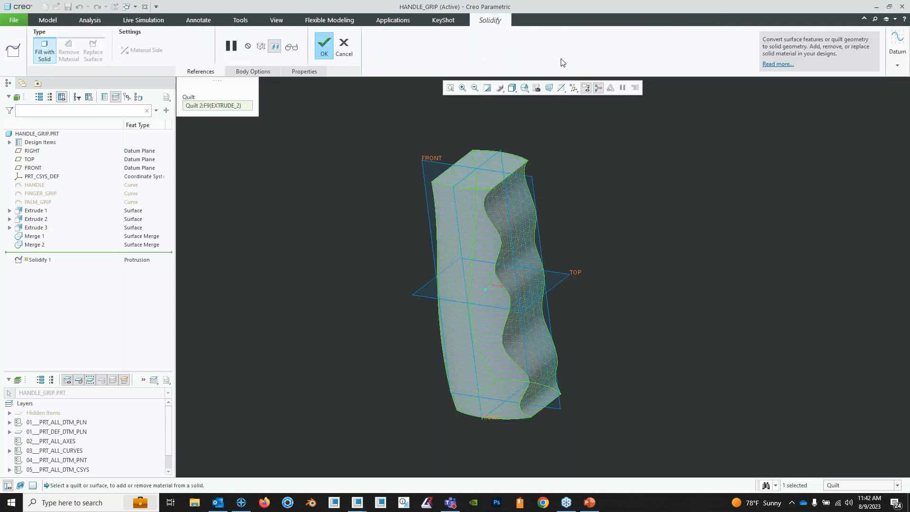
left_click(324, 47)
middle_click_drag(657, 298, 597, 265)
left_click(898, 488)
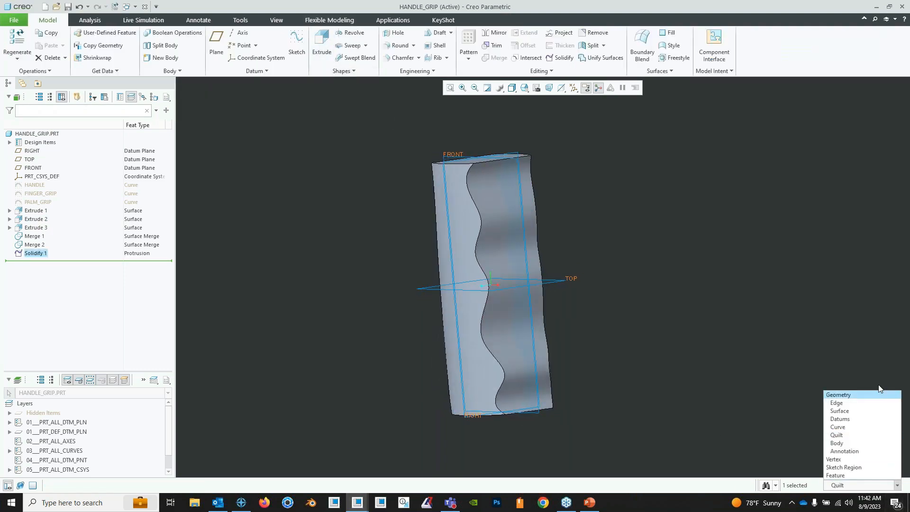
left_click(880, 396)
- Round the wavy finger-grip edge on one side of the solid handle with a 0.140 radius
mouse_move(441, 234)
middle_mouse_down()
mouse_move(498, 240)
mouse_move(427, 222)
middle_mouse_up()
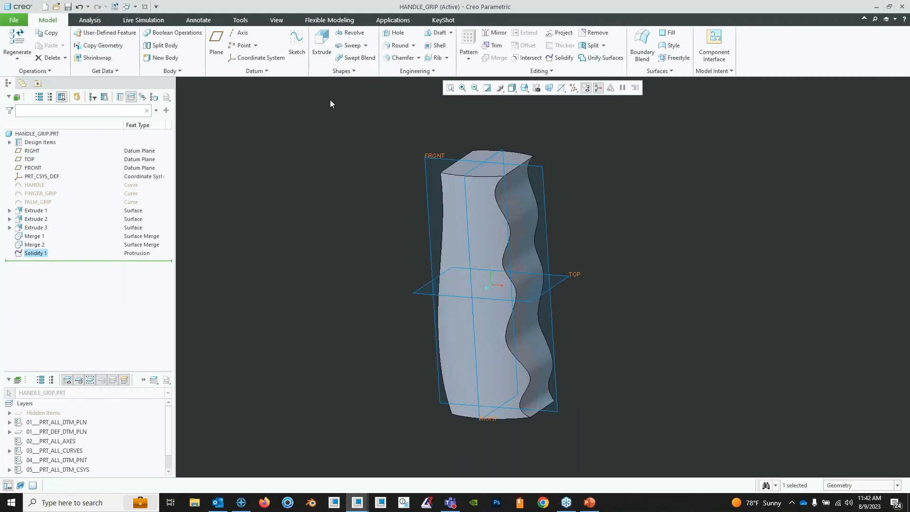
middle_click_drag(439, 113, 393, 108)
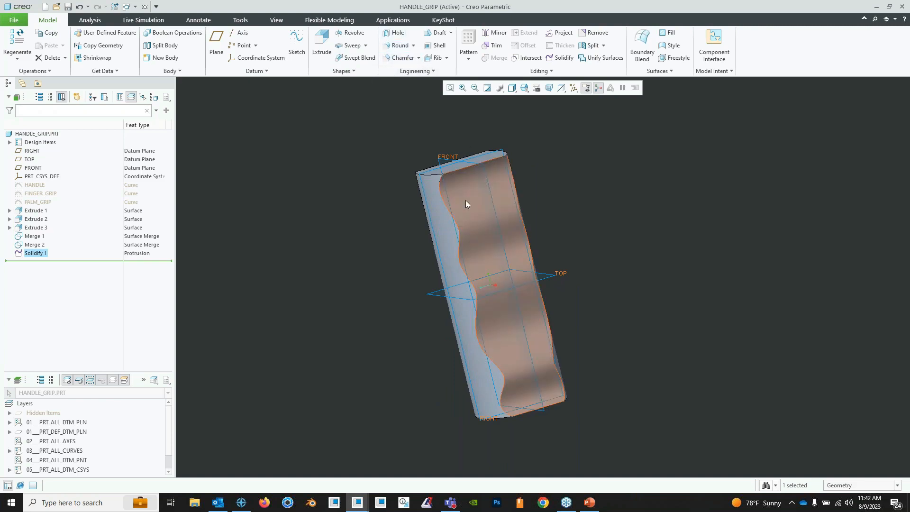
middle_click_drag(466, 201, 495, 209)
left_click(398, 46)
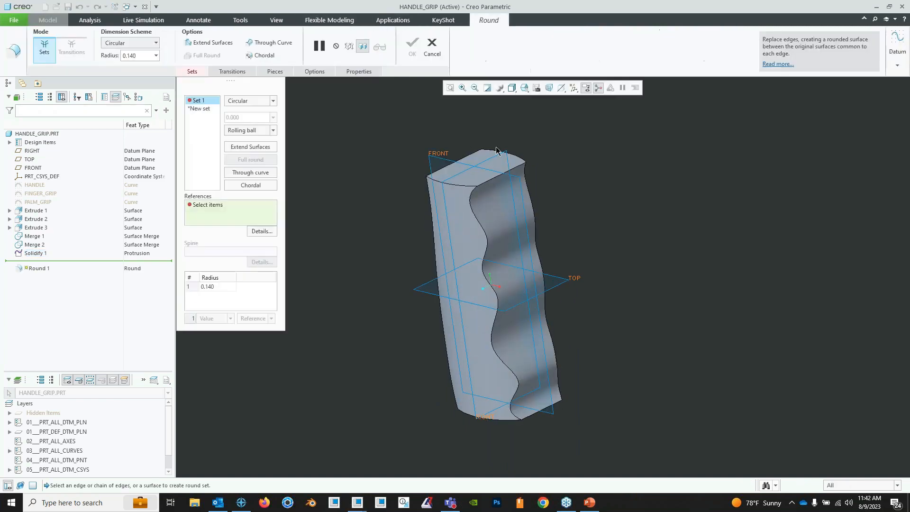
left_click(488, 243)
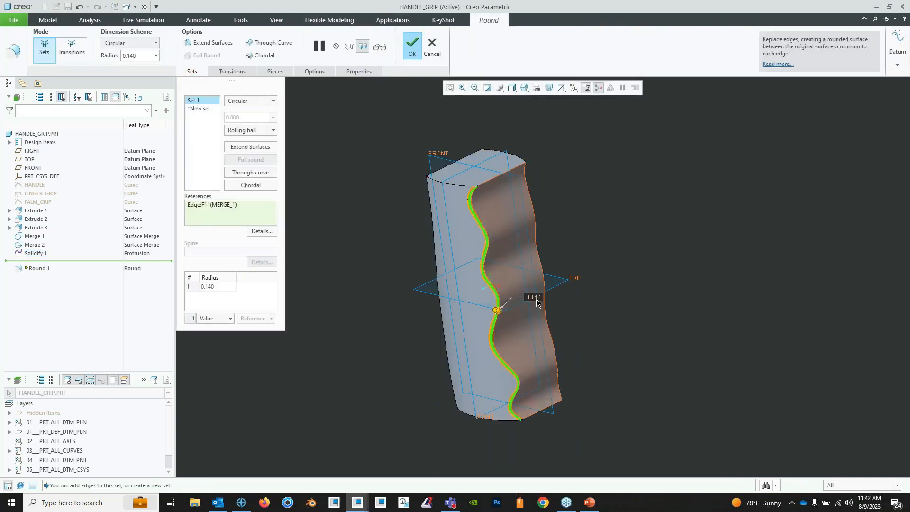
middle_click(566, 302)
middle_click_drag(490, 301, 465, 217)
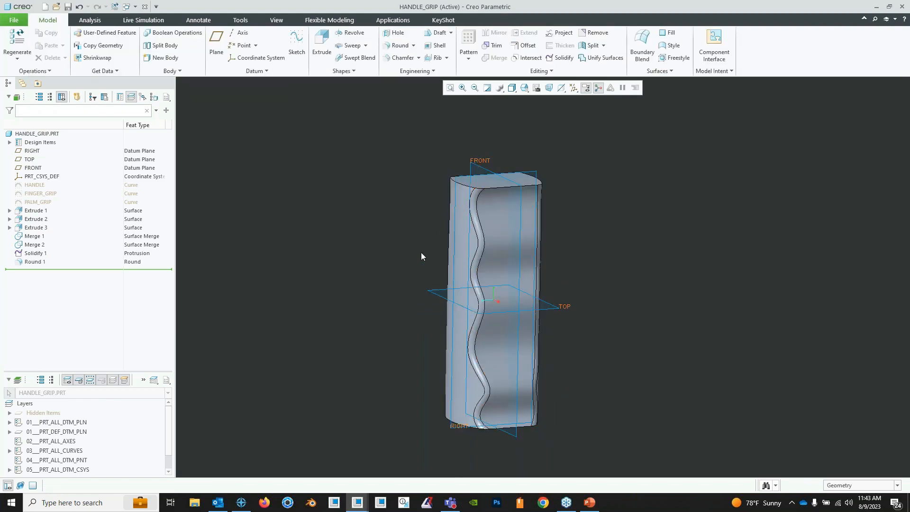
middle_click_drag(465, 258, 479, 251)
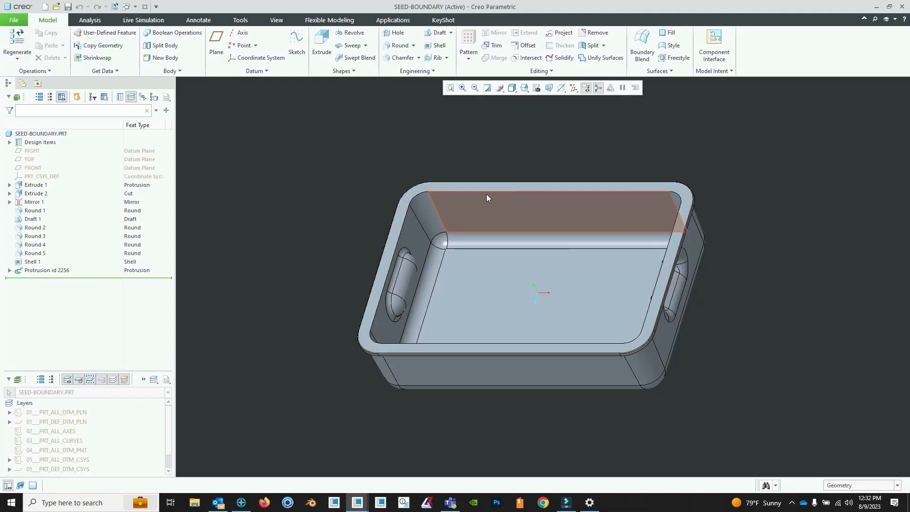
mouse_move(462, 243)
middle_mouse_down()
mouse_move(473, 241)
mouse_move(456, 222)
mouse_move(451, 234)
middle_mouse_up()
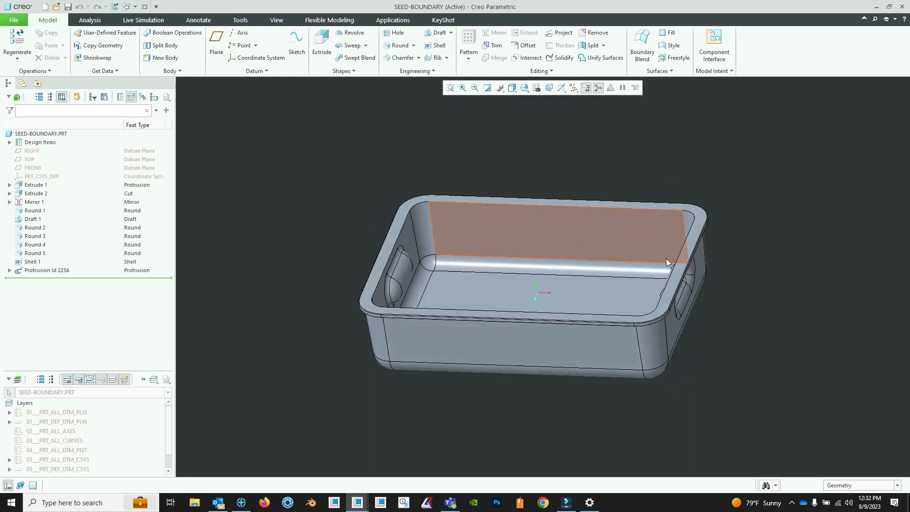
middle_click_drag(628, 243, 631, 255)
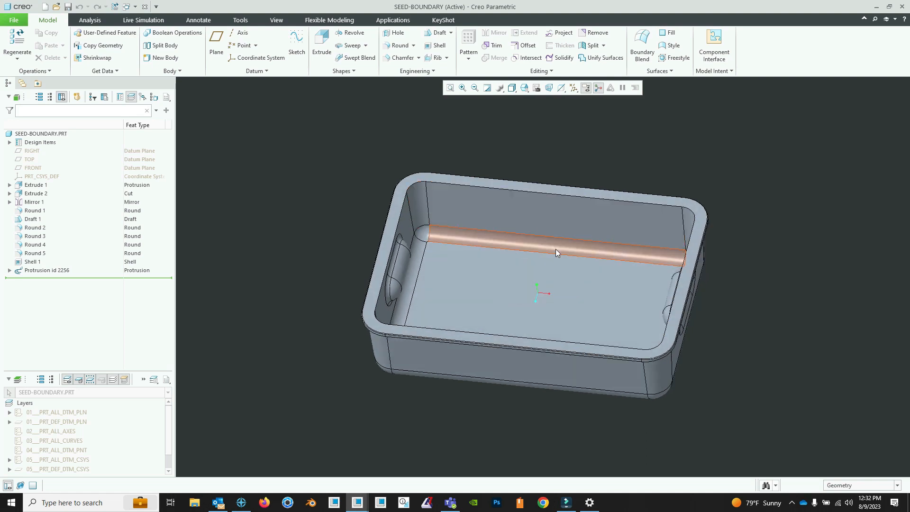
middle_click_drag(556, 249, 541, 232)
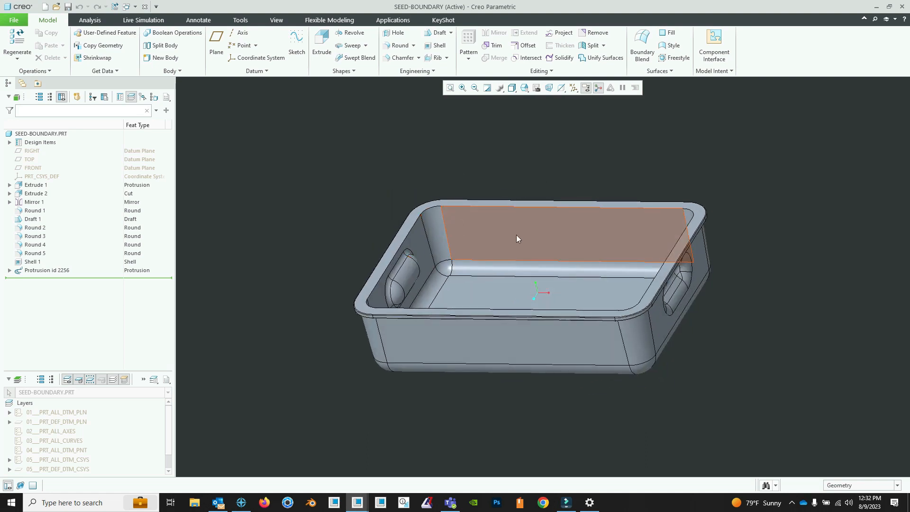
middle_click_drag(525, 228, 530, 237)
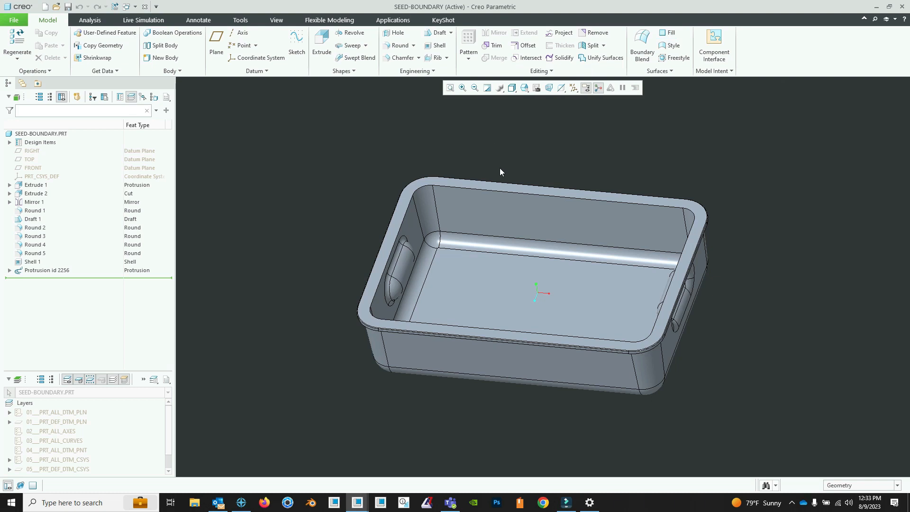
- Copy the tray's interior surfaces as a quilt, using an inner wall as the seed and the rim face as the boundary
left_click(480, 211)
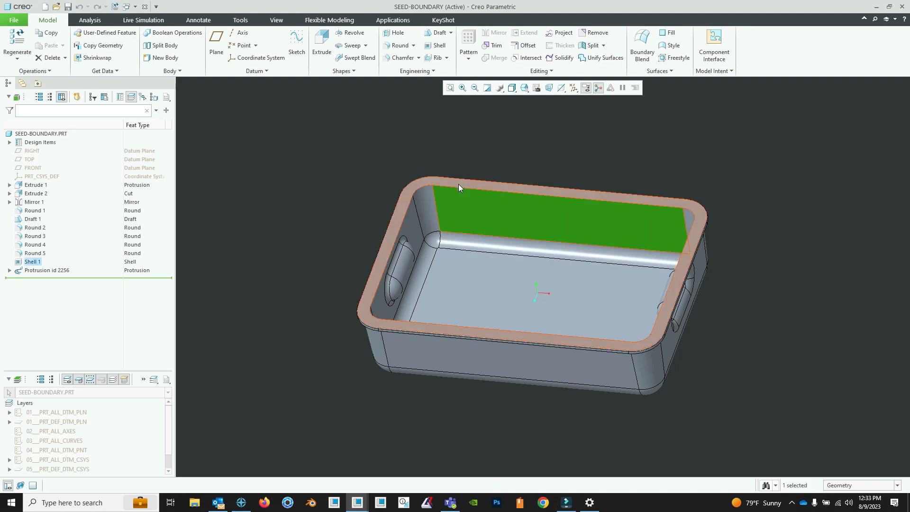
left_click(459, 185, "shift")
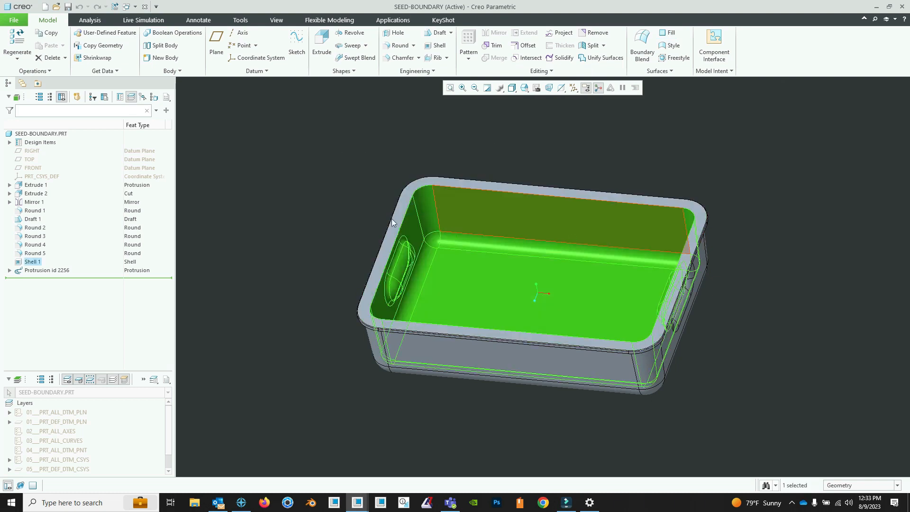
right_click(233, 215)
right_click(257, 220)
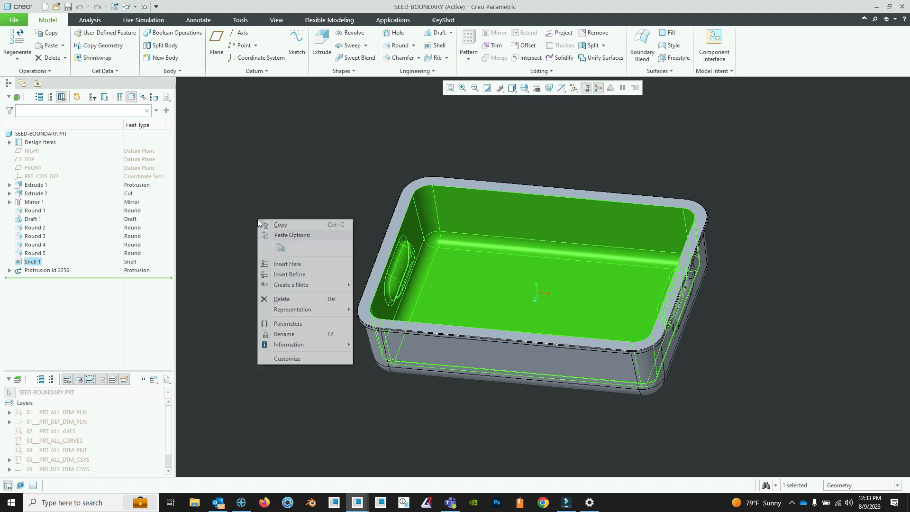
left_click(279, 247)
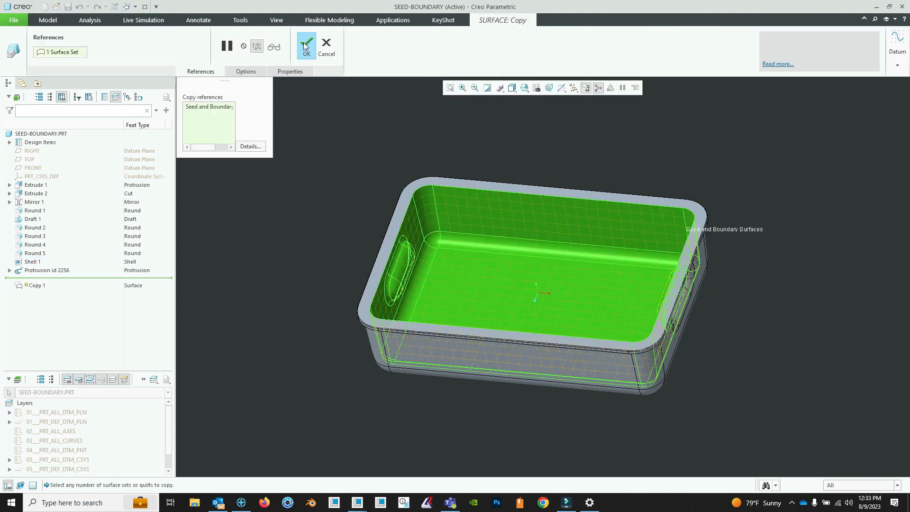
left_click(305, 46)
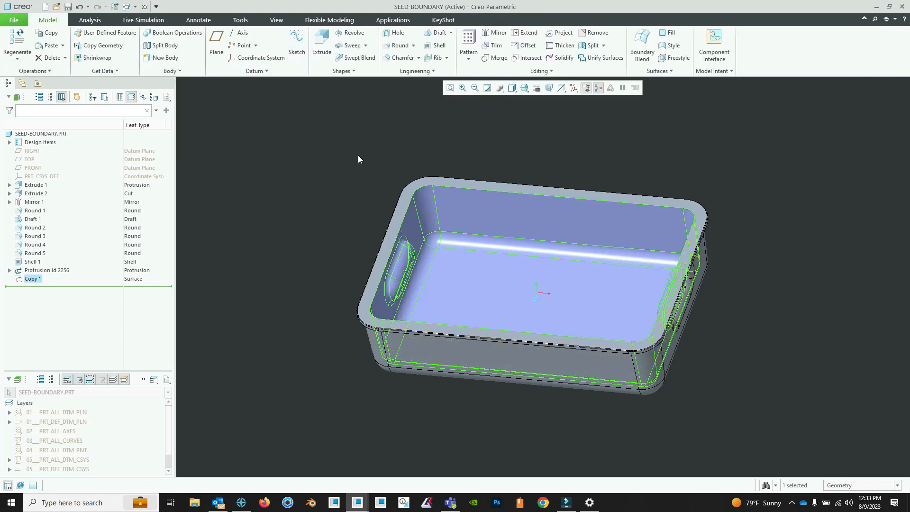
left_click(692, 162)
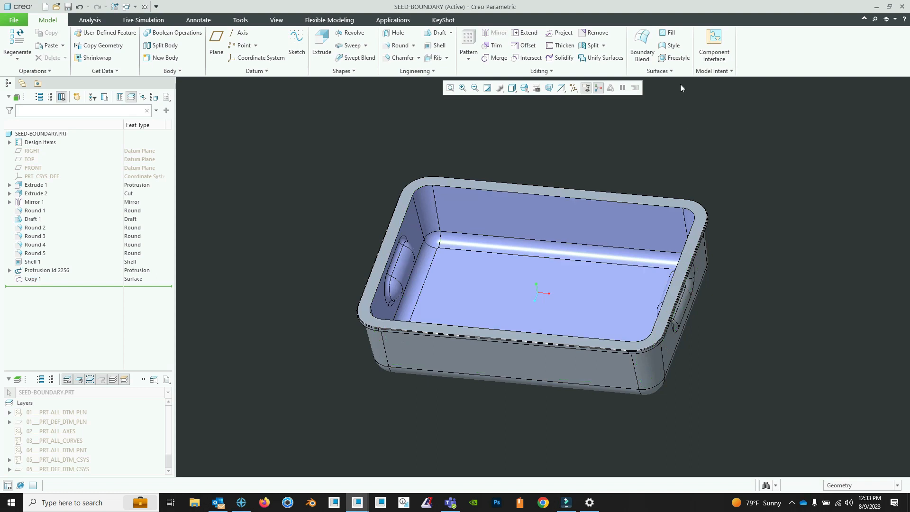
- Create a Fill surface across the tray opening, sketched on the rim face from the projected loop of inner rim edges
left_click(670, 33)
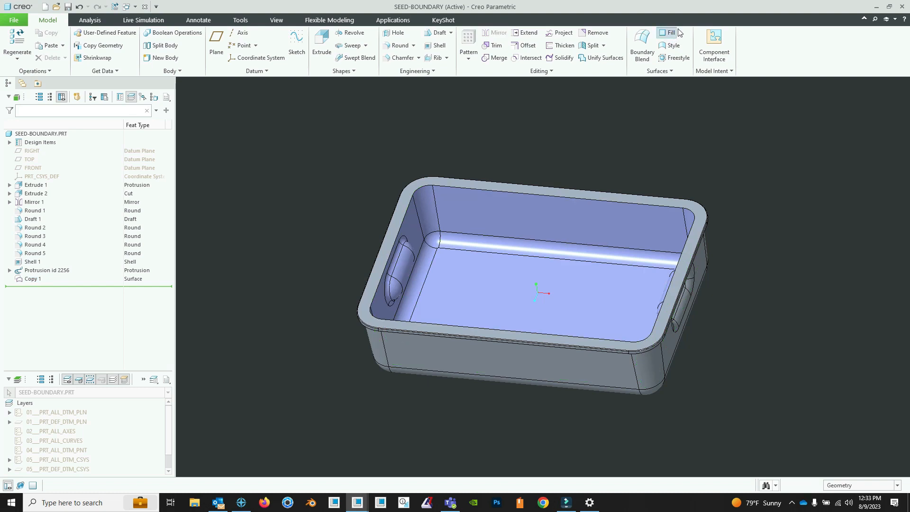
left_click(595, 196)
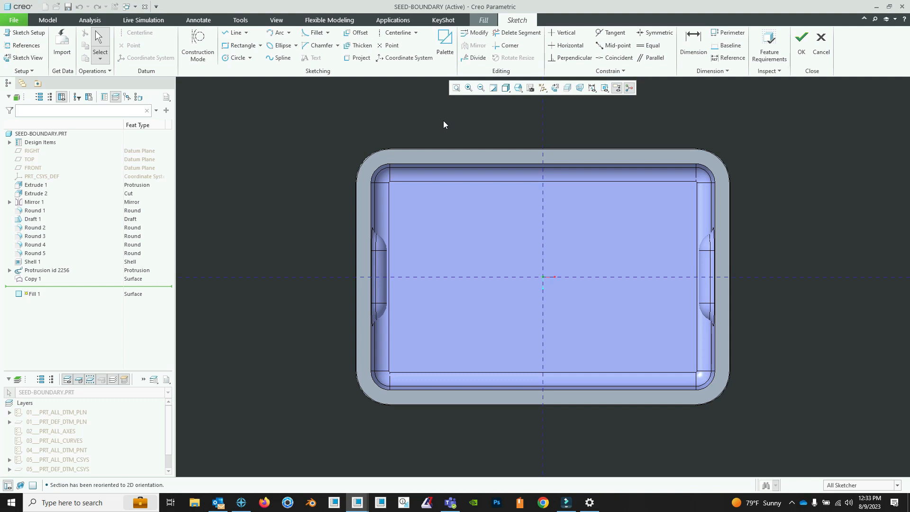
left_click(356, 58)
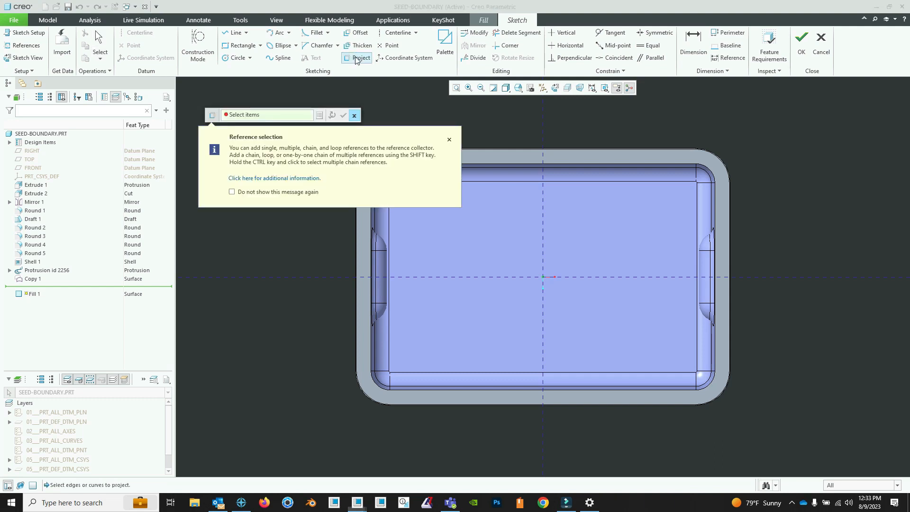
left_click(449, 139)
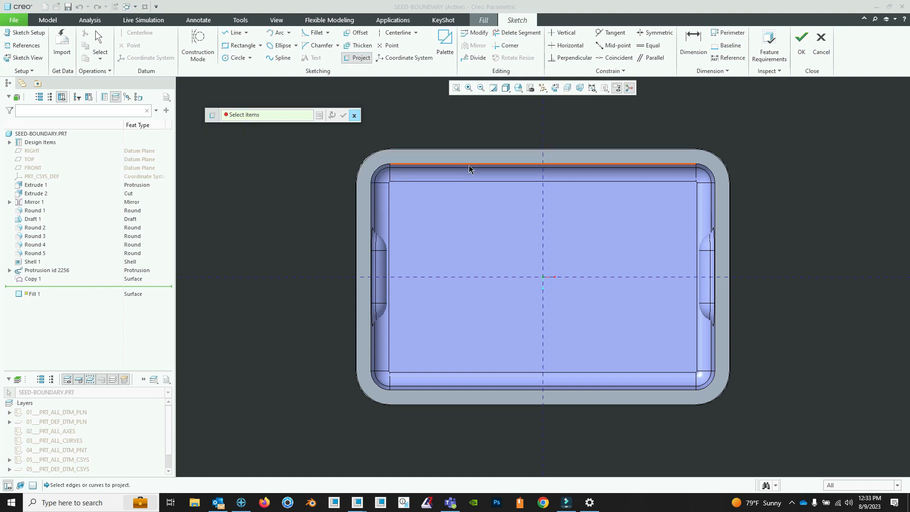
left_click(468, 165)
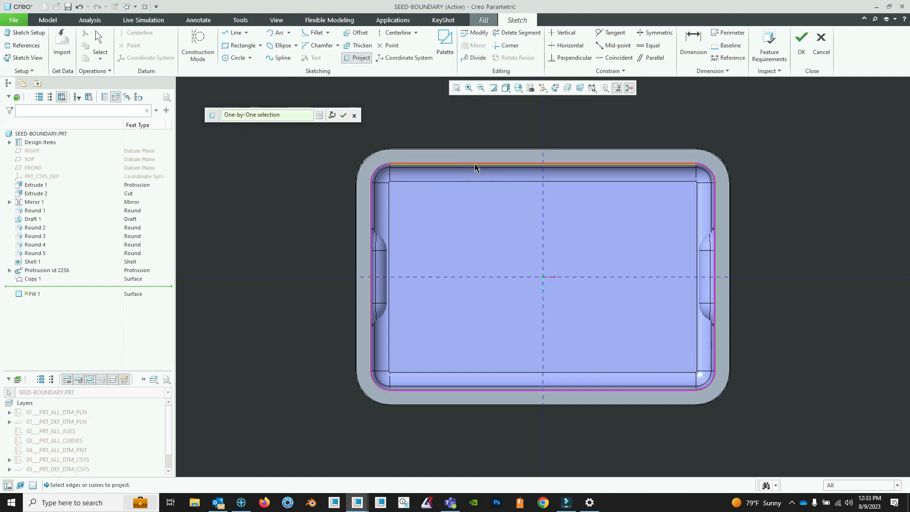
left_click(345, 116)
left_click(801, 45)
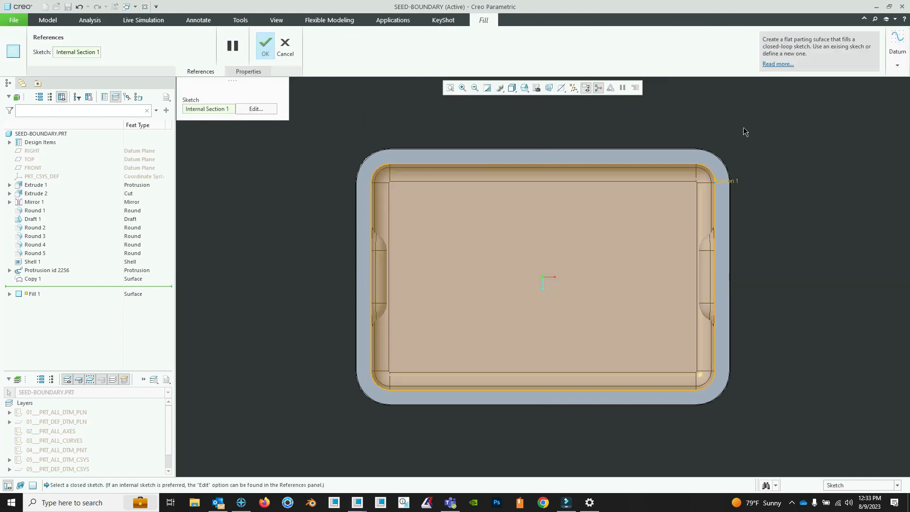
left_click(265, 46)
- Hide the ALL_SOLIDS layer so only the copied interior and fill surfaces are displayed, and inspect them from several sides
middle_click_drag(635, 226, 742, 349)
scroll(58, 427, "down", 1)
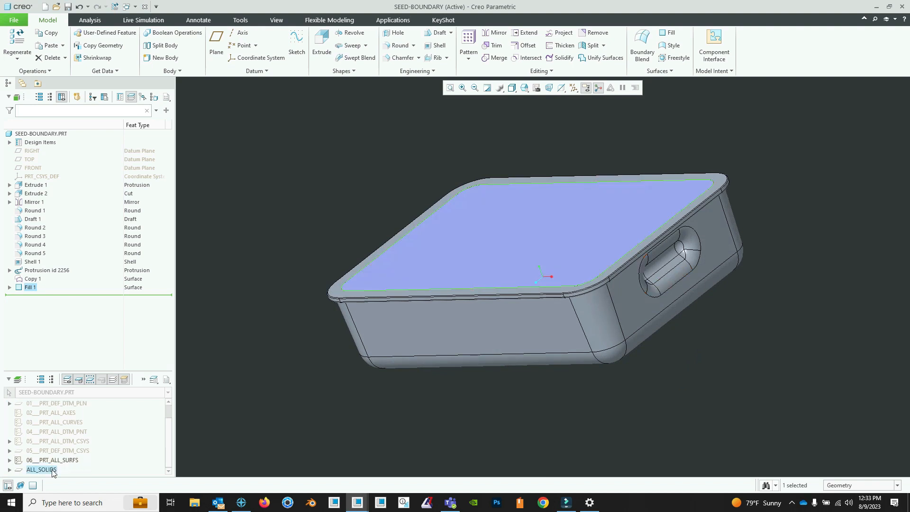
right_click(52, 470)
left_click(72, 255)
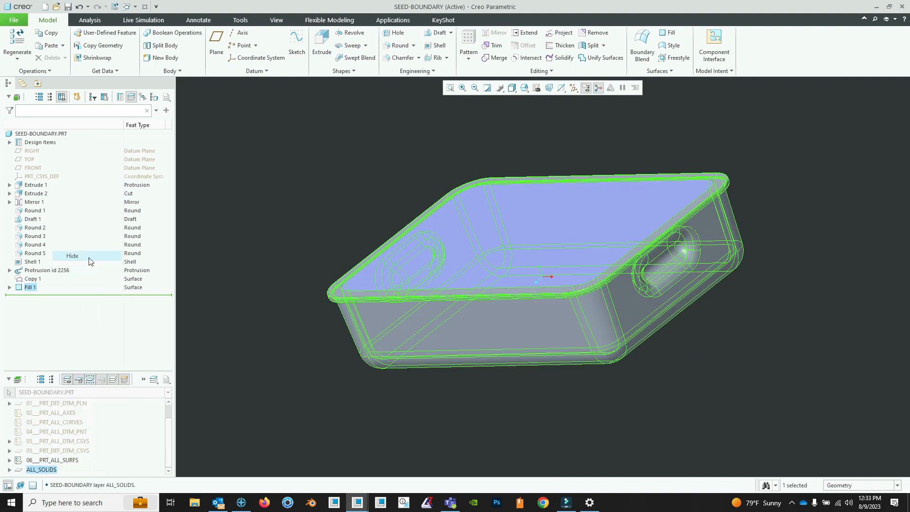
mouse_move(397, 382)
middle_mouse_down()
mouse_move(462, 308)
mouse_move(443, 275)
mouse_move(542, 271)
mouse_move(502, 260)
middle_mouse_up()
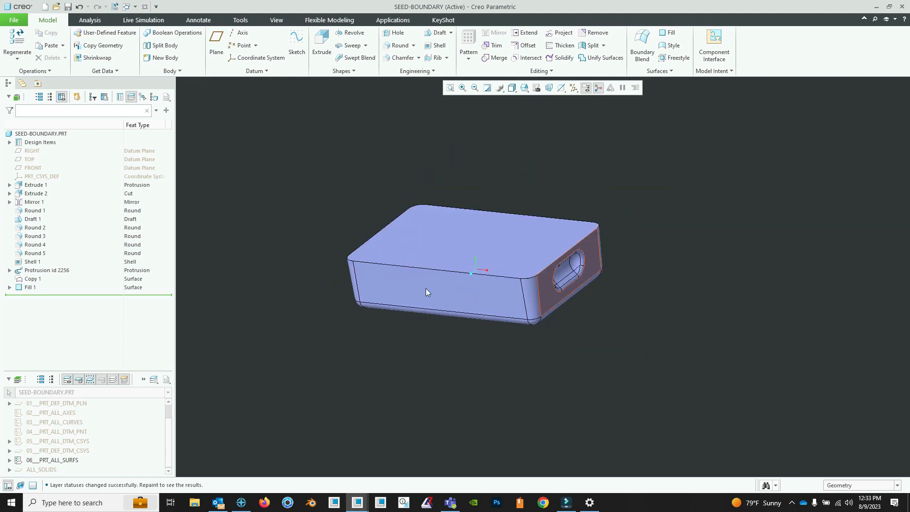
mouse_move(442, 256)
middle_mouse_down()
mouse_move(526, 240)
mouse_move(522, 265)
mouse_move(503, 267)
mouse_move(526, 271)
middle_mouse_up()
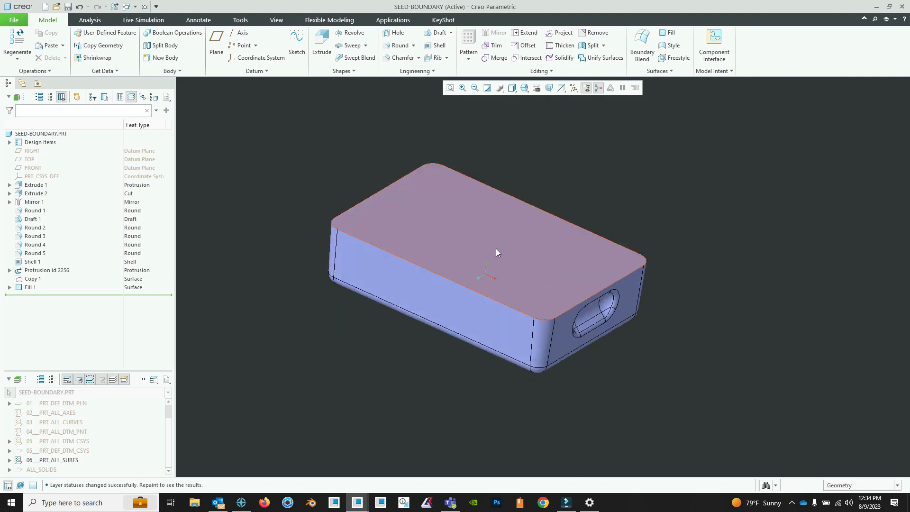
- Set the selection filter to Quilt and merge the copied interior quilt with the fill surface
left_click(898, 485)
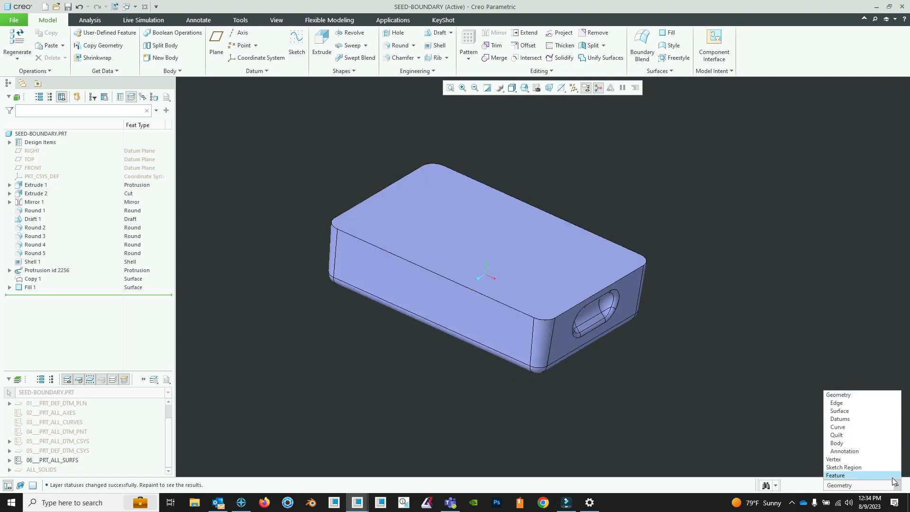
left_click(877, 436)
middle_click_drag(459, 260, 356, 260)
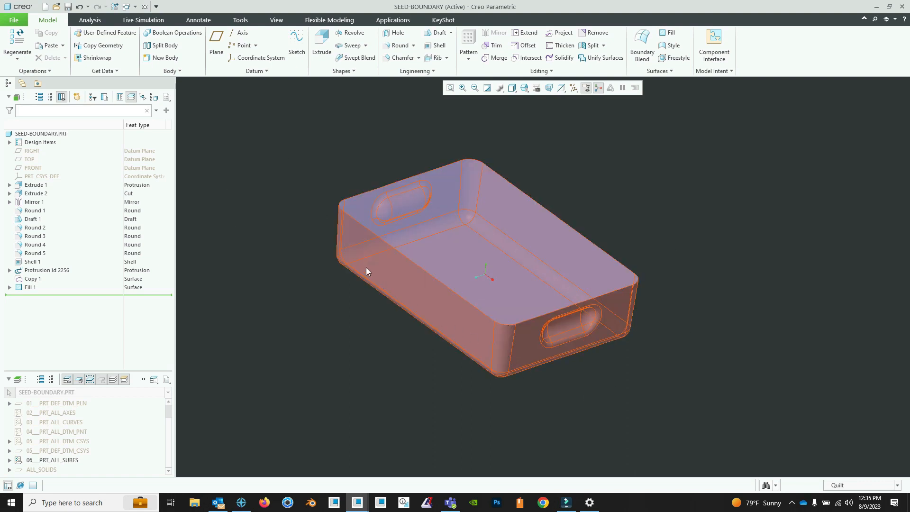
left_click(494, 57)
left_click(405, 280)
left_click(462, 238)
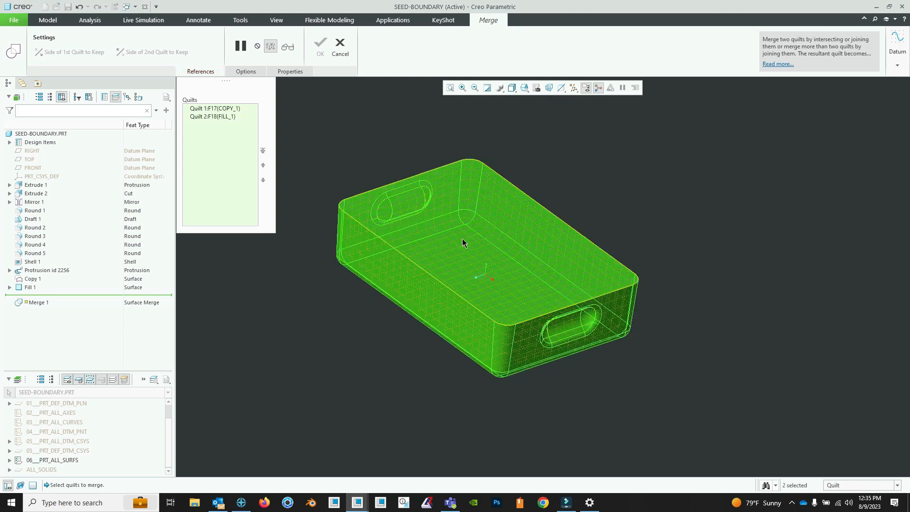
left_click(324, 50)
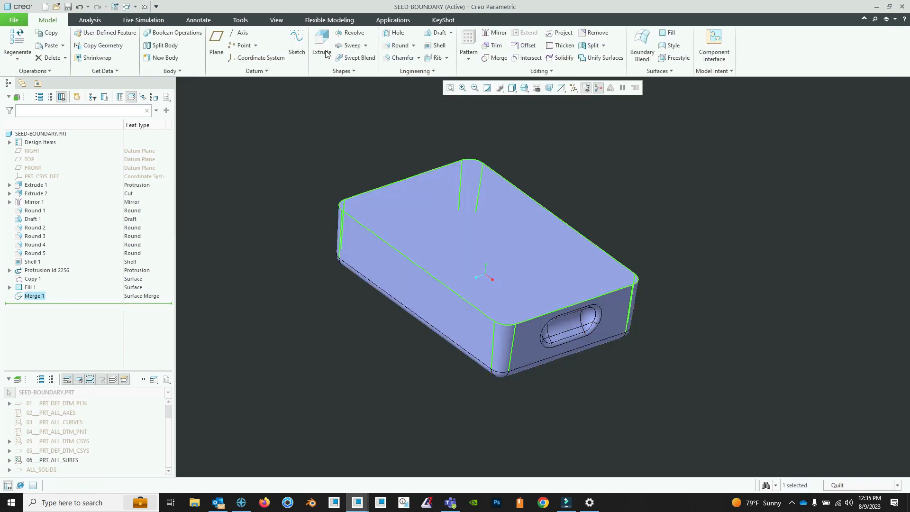
left_click(776, 216)
- Measure the volume enclosed by the merged interior quilt
middle_click_drag(646, 232, 659, 226)
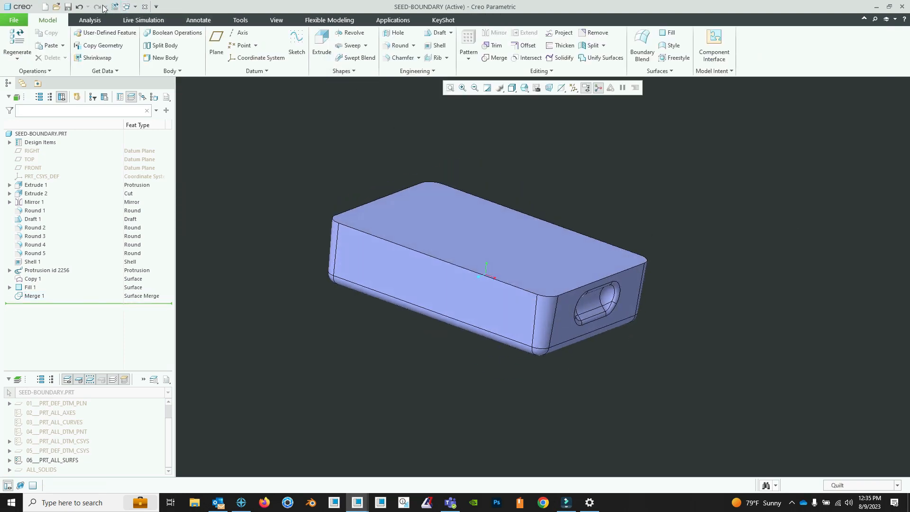
left_click(90, 20)
left_click(278, 61)
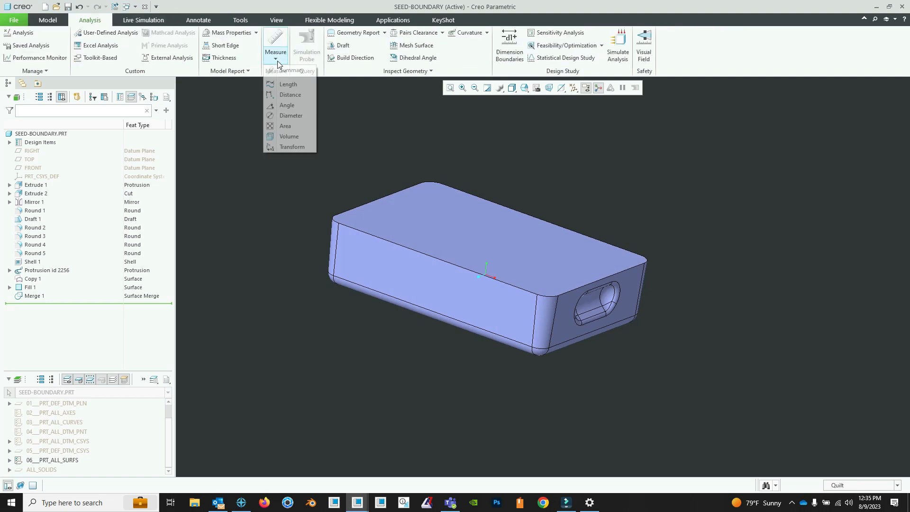
left_click(289, 136)
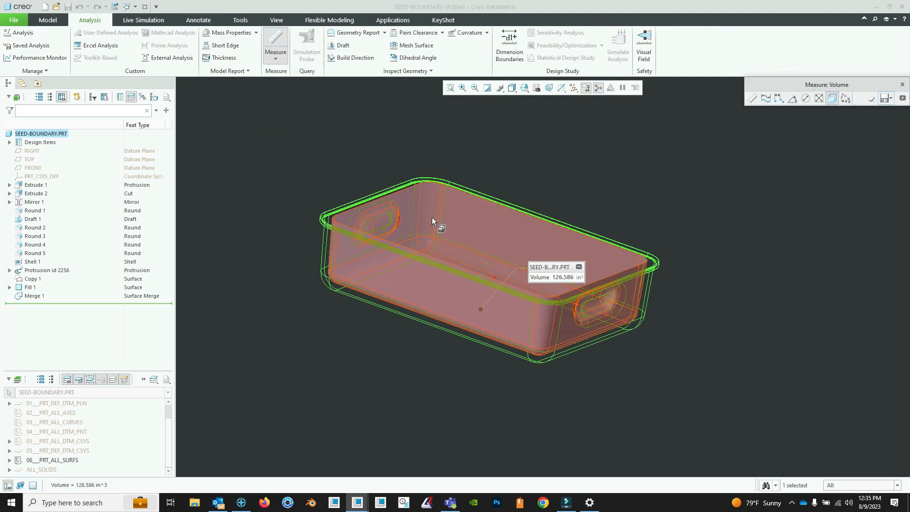
left_click(432, 217)
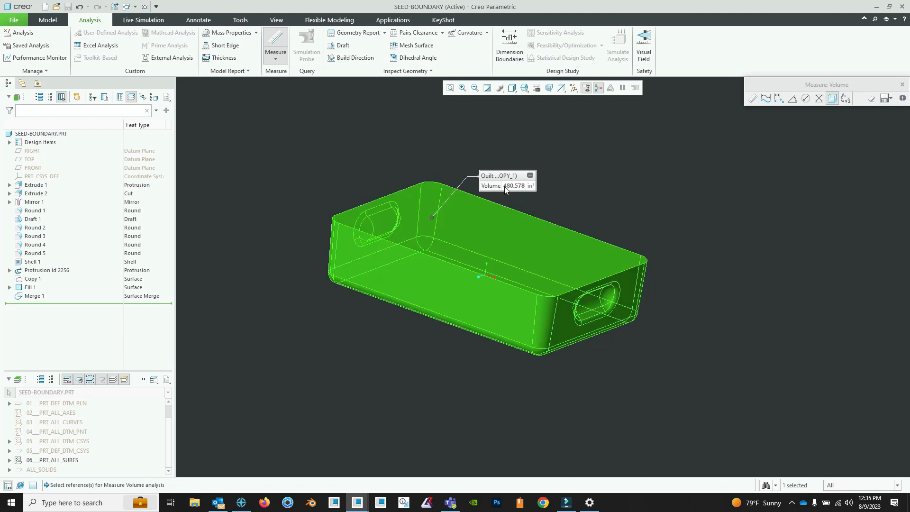
left_click(903, 84)
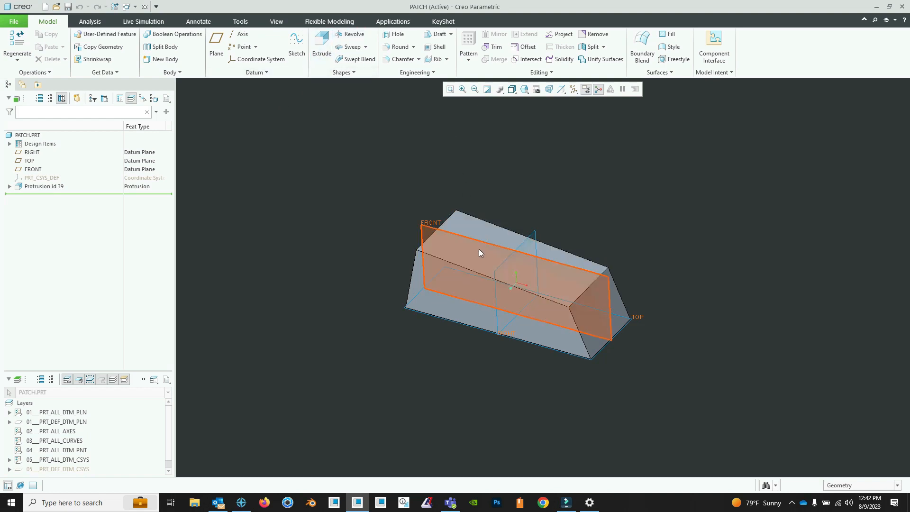
- In the PATCH part, start a Revolve of type Surface and create a datum plane offset 2.000 above the TOP plane
middle_click_drag(479, 248, 526, 287)
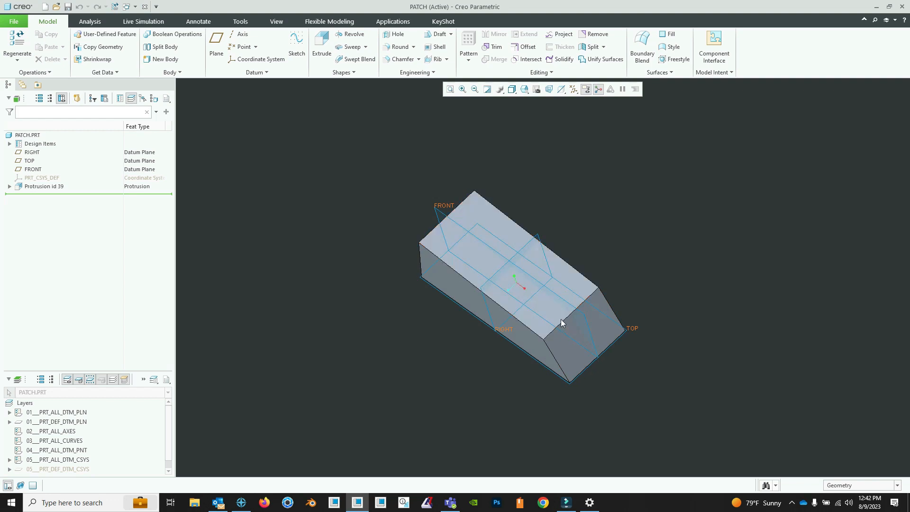
middle_click_drag(565, 314, 560, 278)
scroll(560, 276, "down", 3)
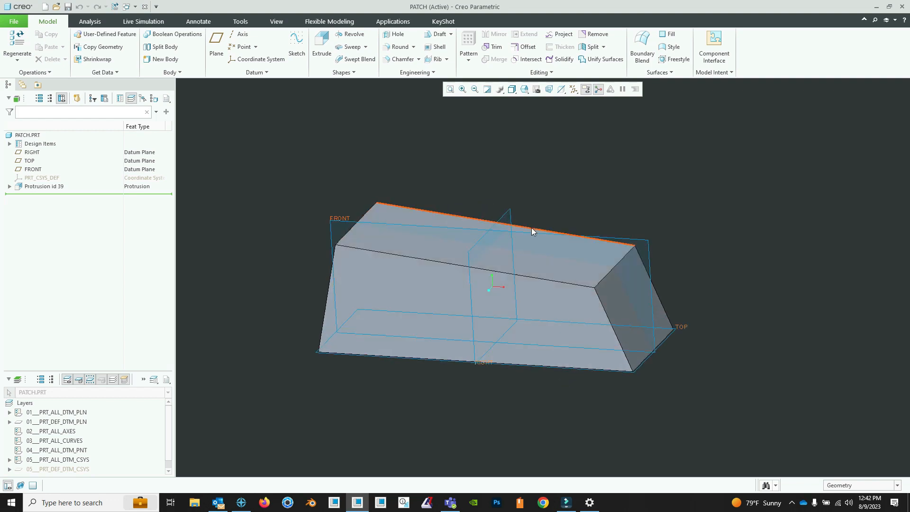
middle_click_drag(534, 231, 547, 248, "shift")
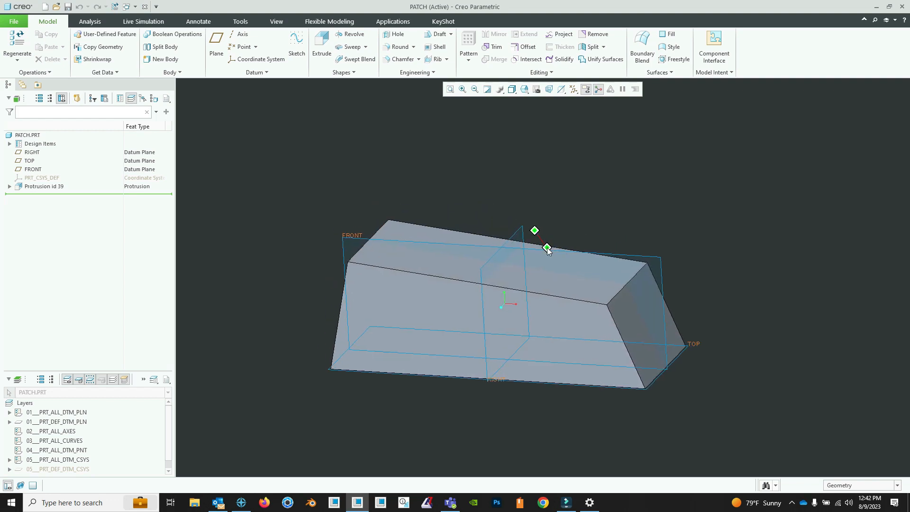
left_click(342, 36)
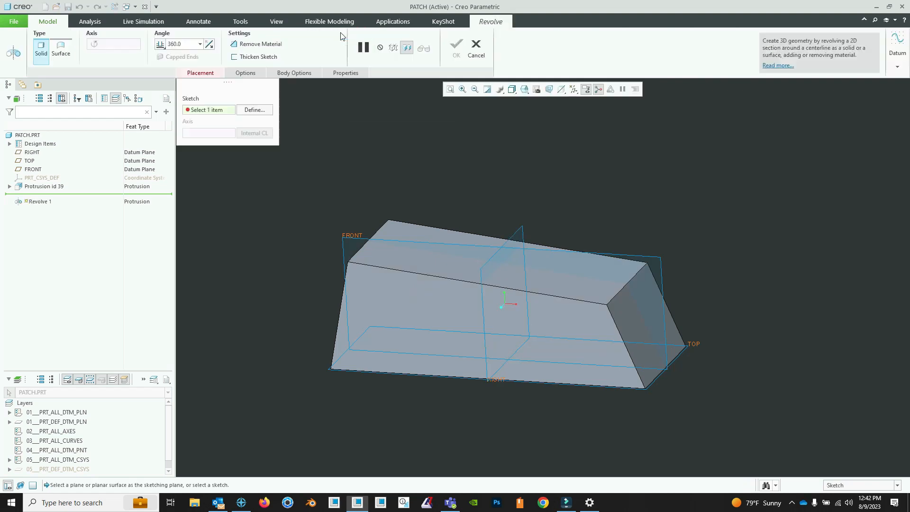
left_click(63, 52)
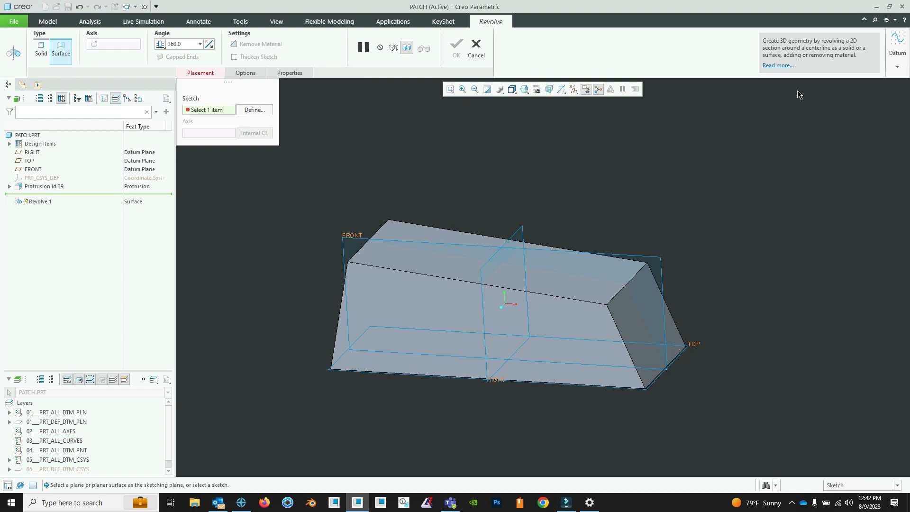
left_click(897, 50)
left_click(874, 100)
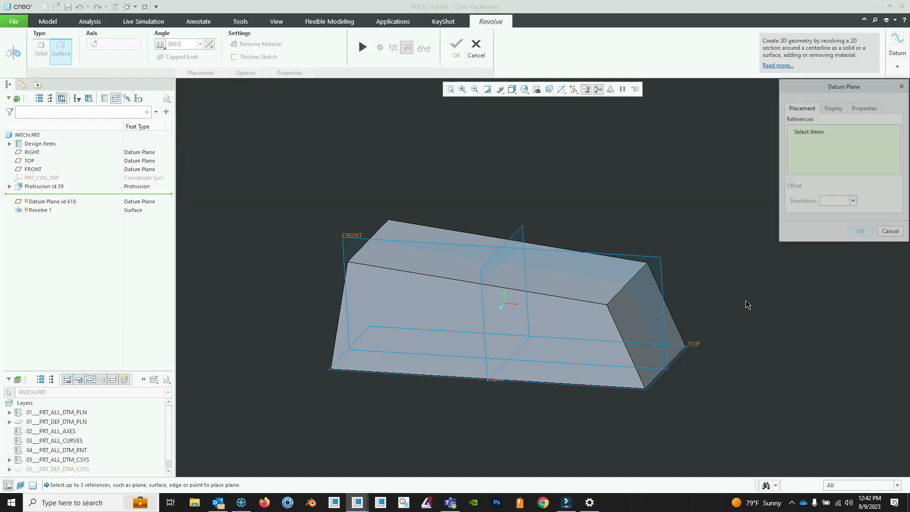
left_click(691, 350)
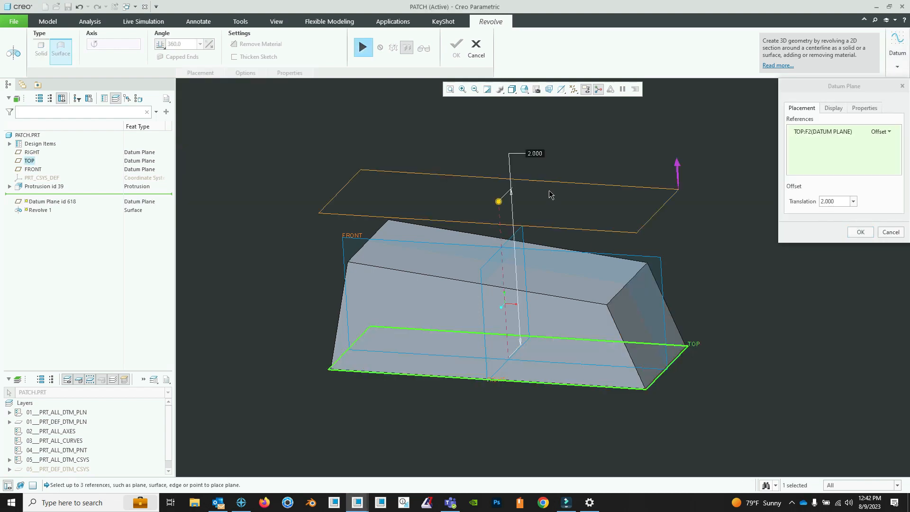
left_click(859, 232)
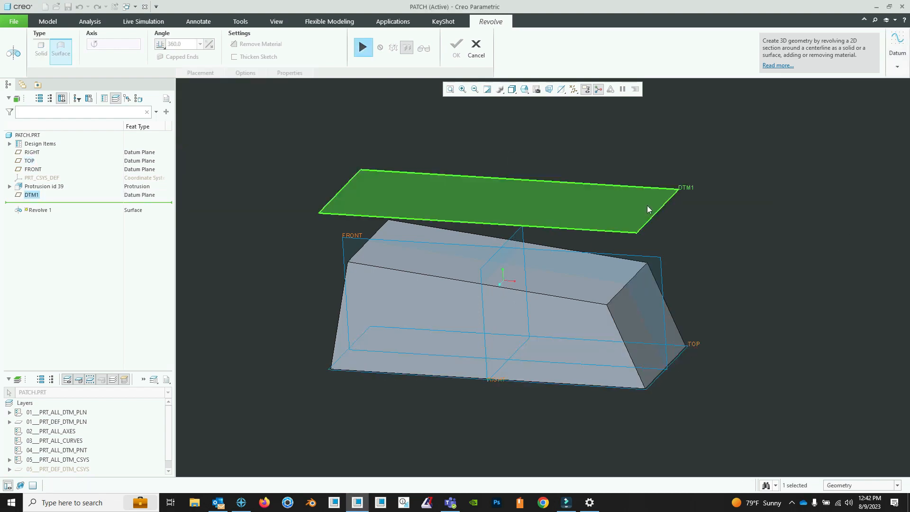
- Resume the revolve with its sketch on the new offset plane and add a vertical centerline through the origin
left_click(362, 48)
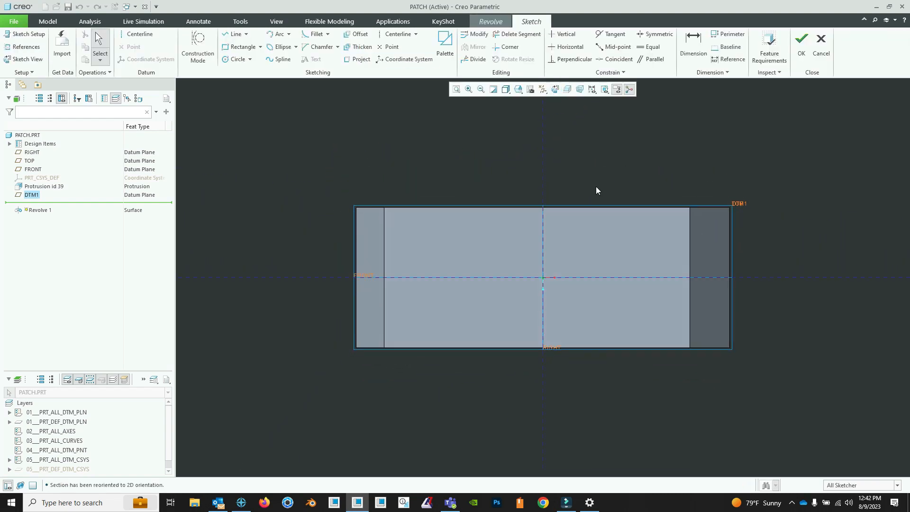
left_click(390, 36)
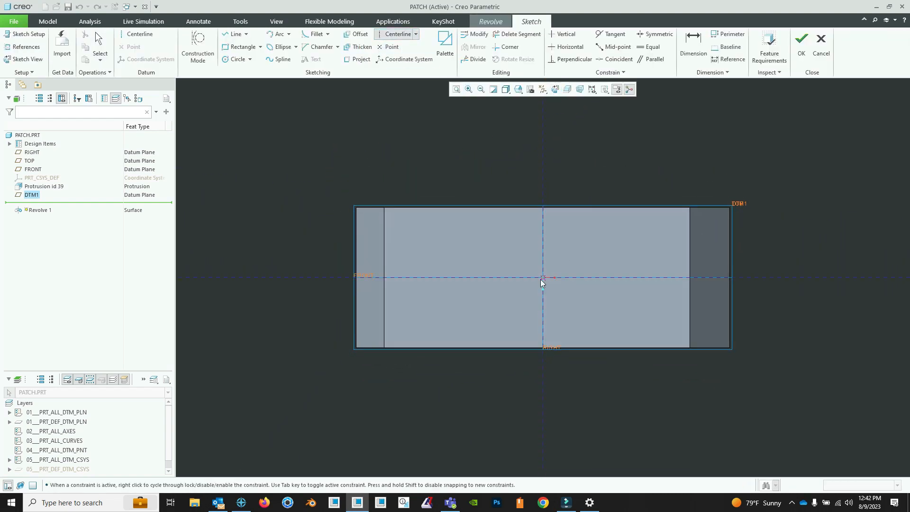
left_click(543, 278)
left_click(544, 236)
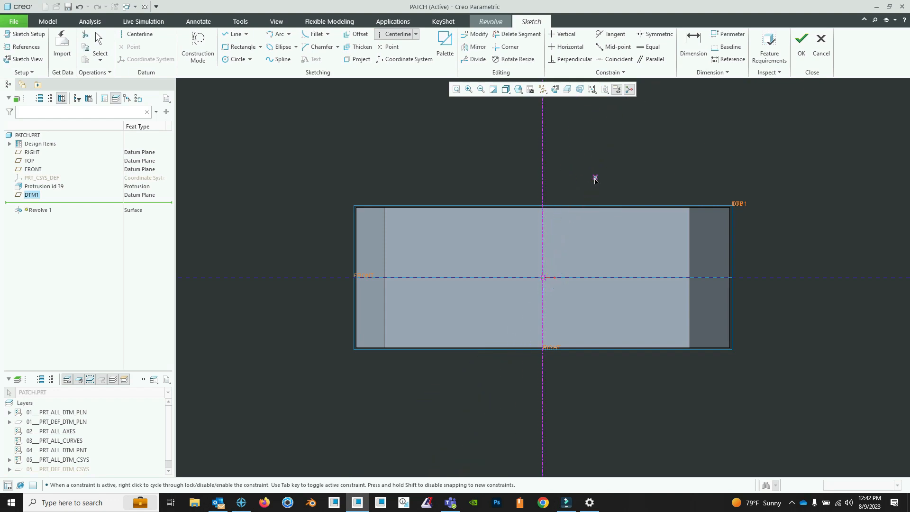
- Sketch a vertical line on the centerline with two parallel horizontal lines about 1.722 long, symmetric about the horizontal reference
left_click(234, 34)
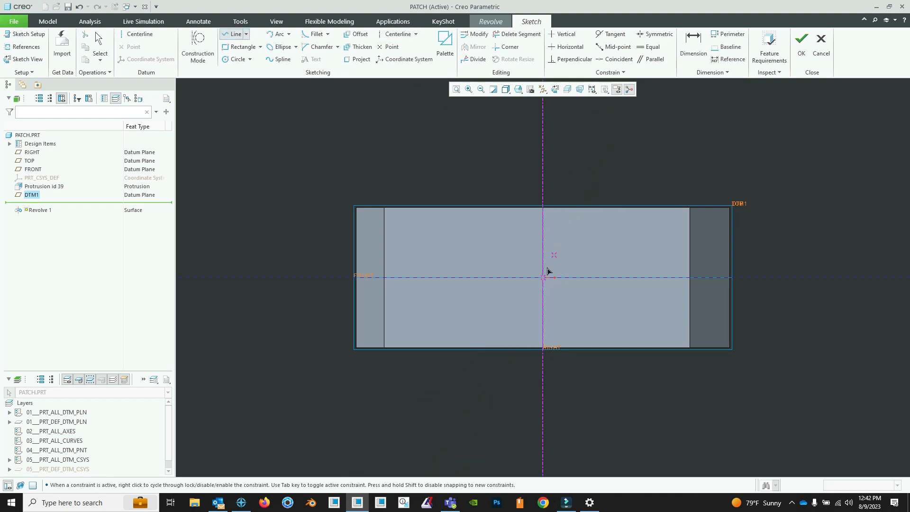
left_click(544, 277)
left_click(705, 237)
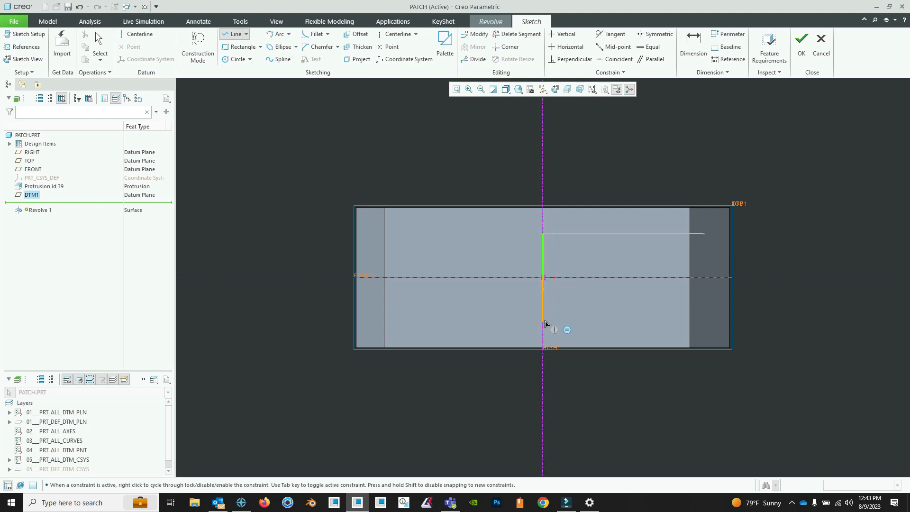
left_click(543, 322)
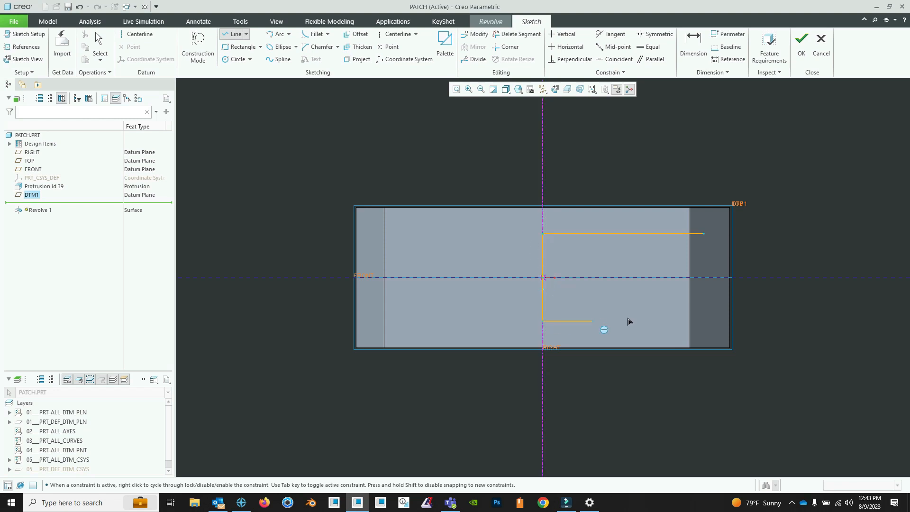
left_click(705, 325)
middle_click(624, 139)
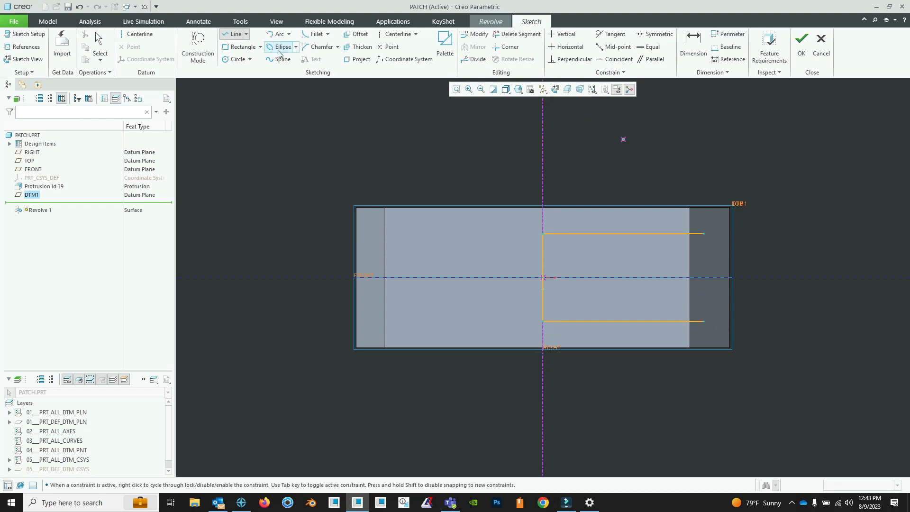
- Close the open end of the profile with a tangent arc of about 0.469 radius between the two horizontal lines
left_click(277, 34)
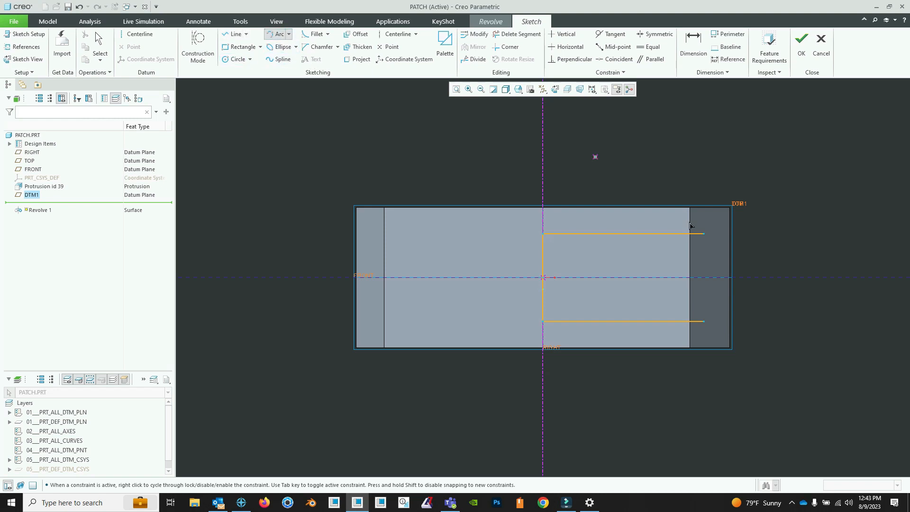
left_click(704, 234)
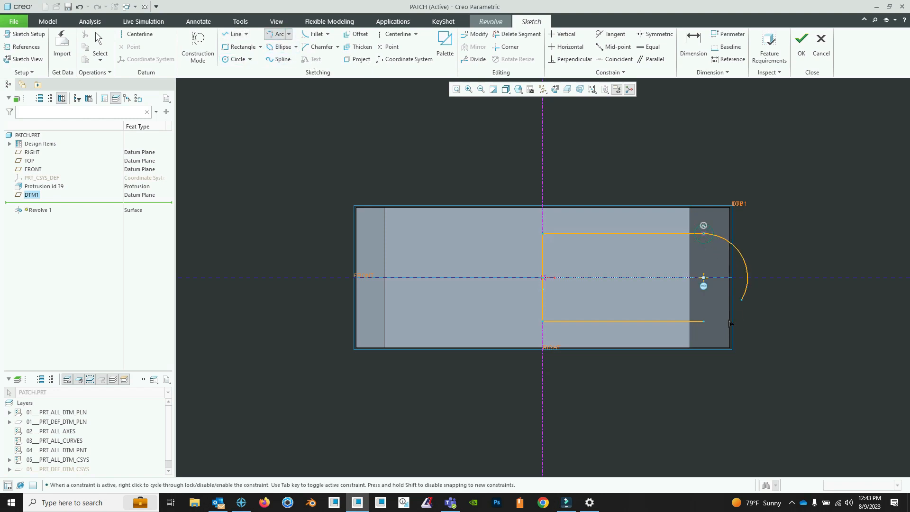
left_click(705, 323)
middle_click(567, 217)
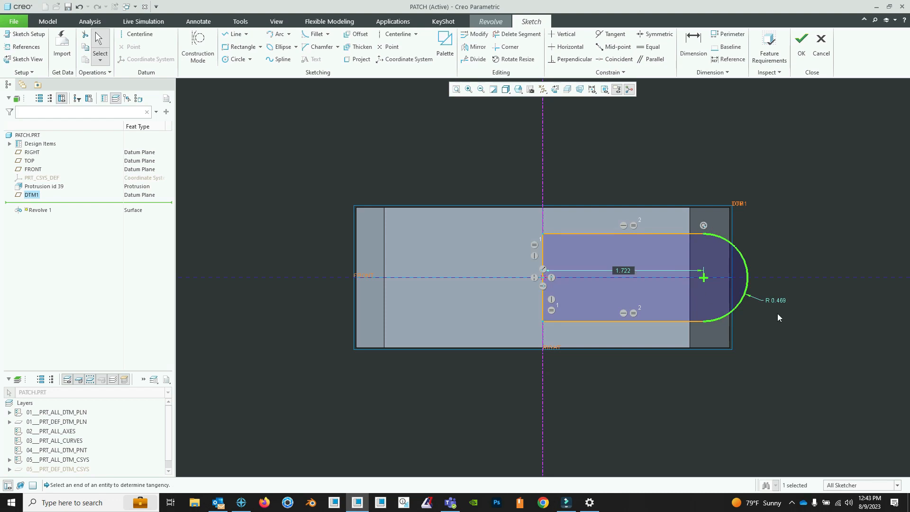
- Set the radius of the profile's tangent end arc to 0.400
left_click_drag(777, 300, 796, 301)
double_click(795, 301)
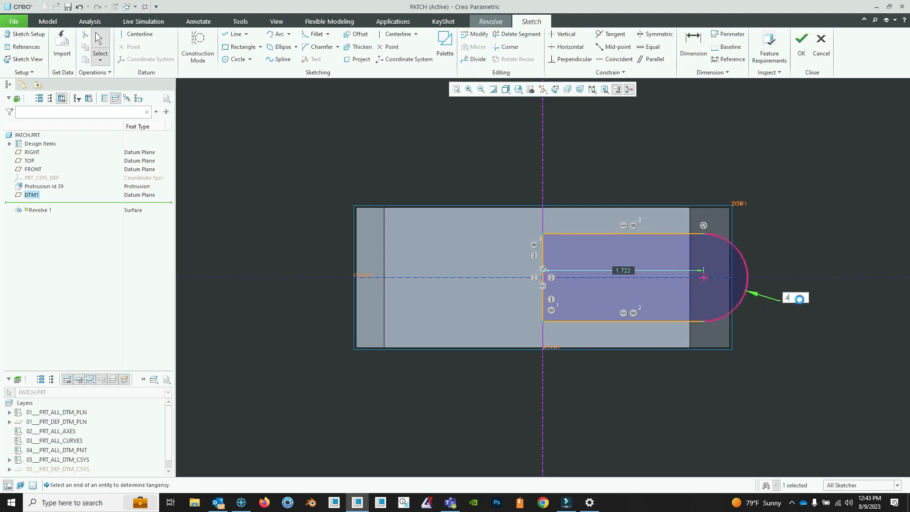
type(".4")
key("Return")
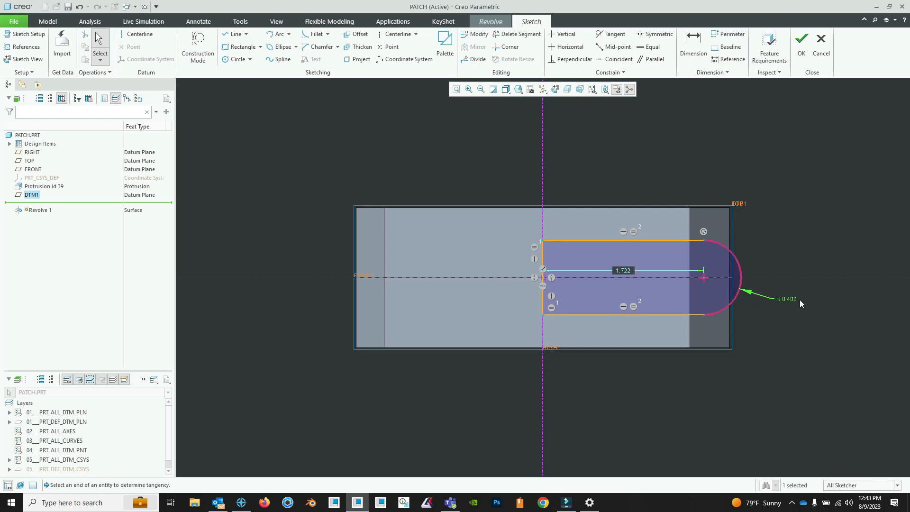
- Set the distance from the centerline to the arc's center to 1.300
double_click(626, 270)
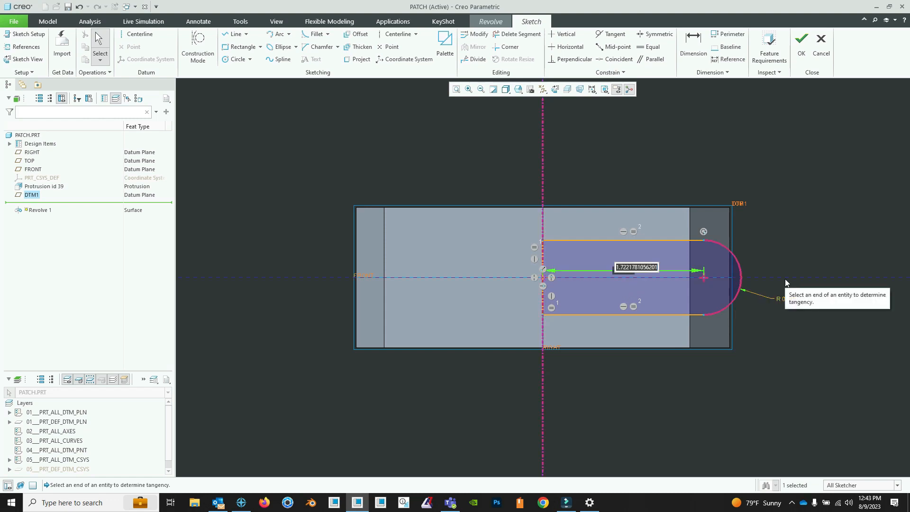
type("1")
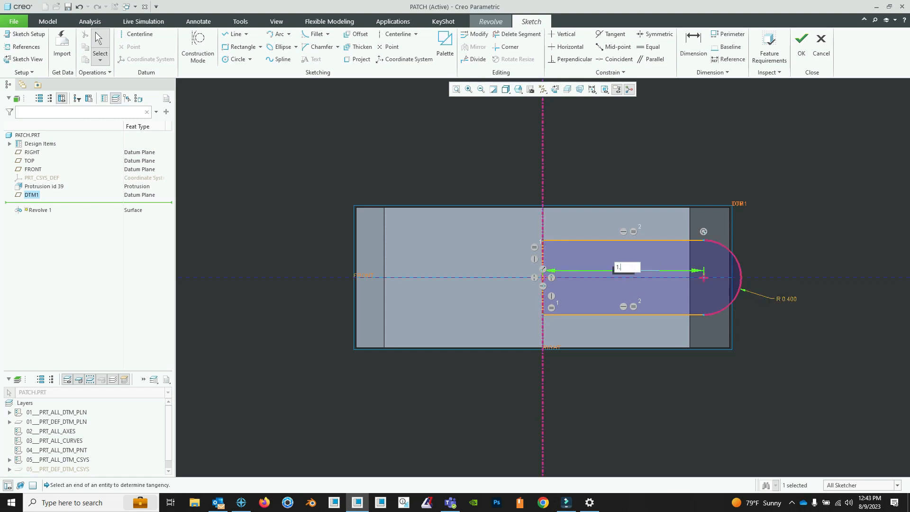
type(".3")
key("Return")
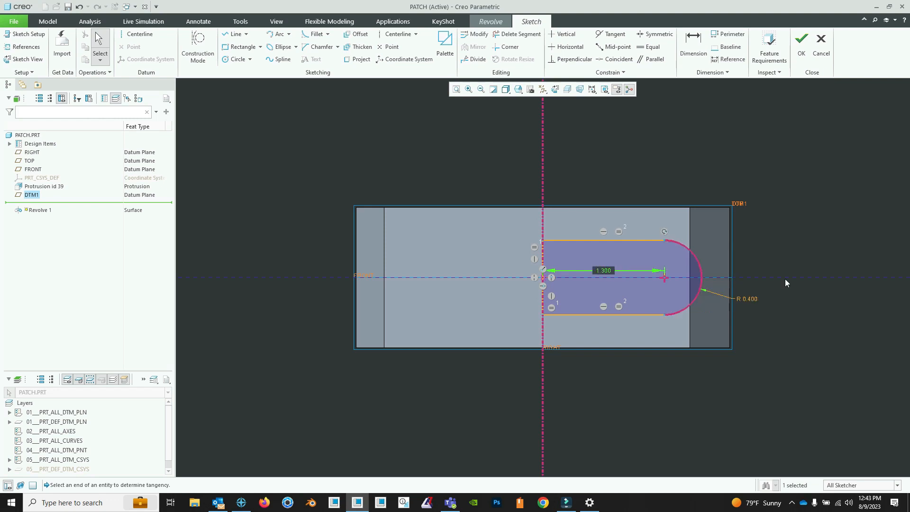
- Set the distance from the centerline to the arc's center to 1.400 and accept the revolve sketch
double_click(604, 271)
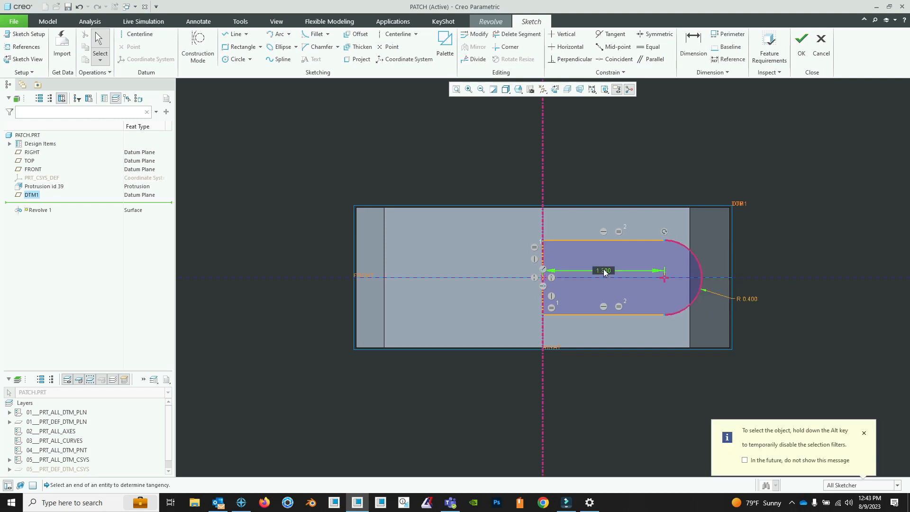
type("1.4")
key("Return")
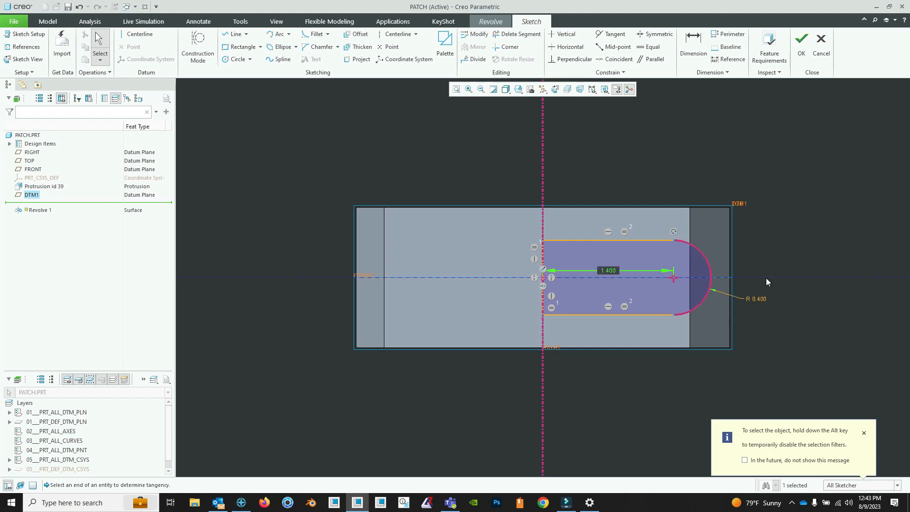
left_click(802, 53)
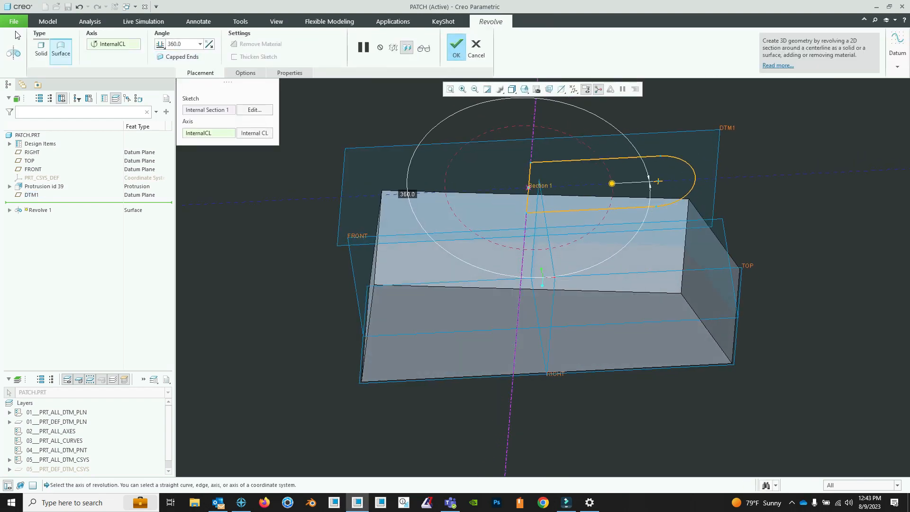
- Set the revolve angle to 180, flip its direction down into the block, and complete the surface
left_click(200, 44)
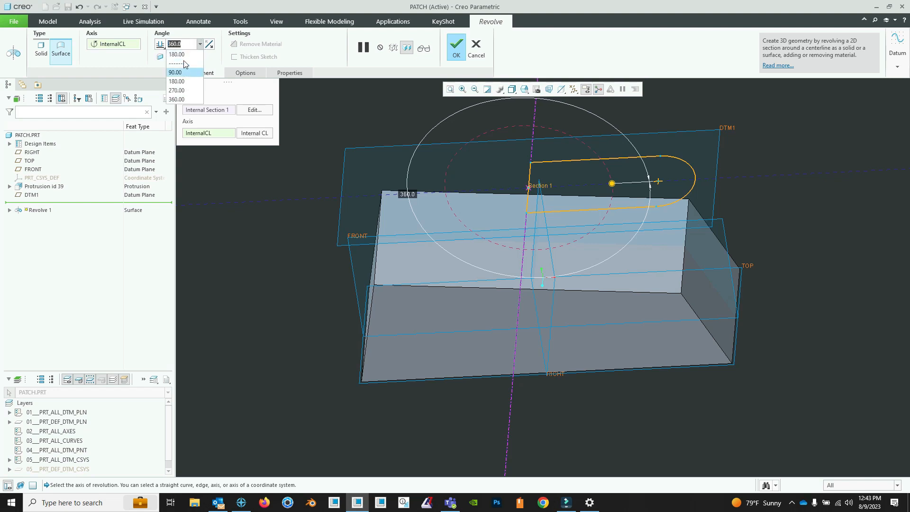
left_click(187, 58)
left_click(209, 44)
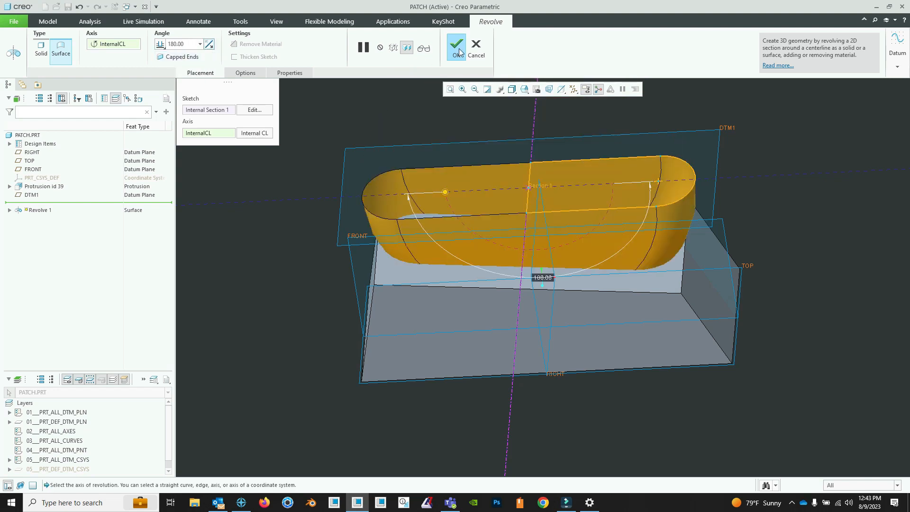
left_click(459, 48)
left_click(471, 125)
- Start an Extrude on the FRONT plane and sketch a vertical line from the revolved surface's upper edge down to the block's base, midway between its end and center
middle_click_drag(478, 145, 479, 188)
middle_click_drag(526, 214, 514, 261, "shift")
middle_click_drag(514, 260, 532, 256)
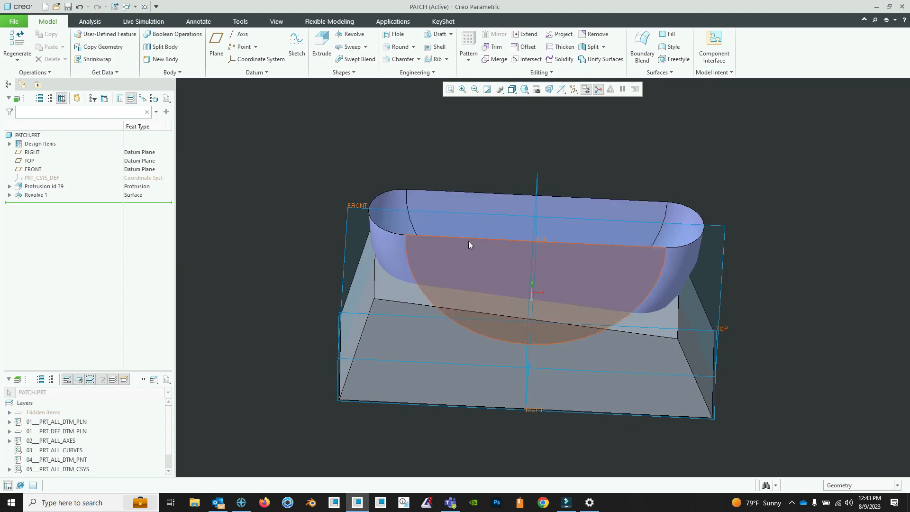
middle_click_drag(469, 240, 480, 264)
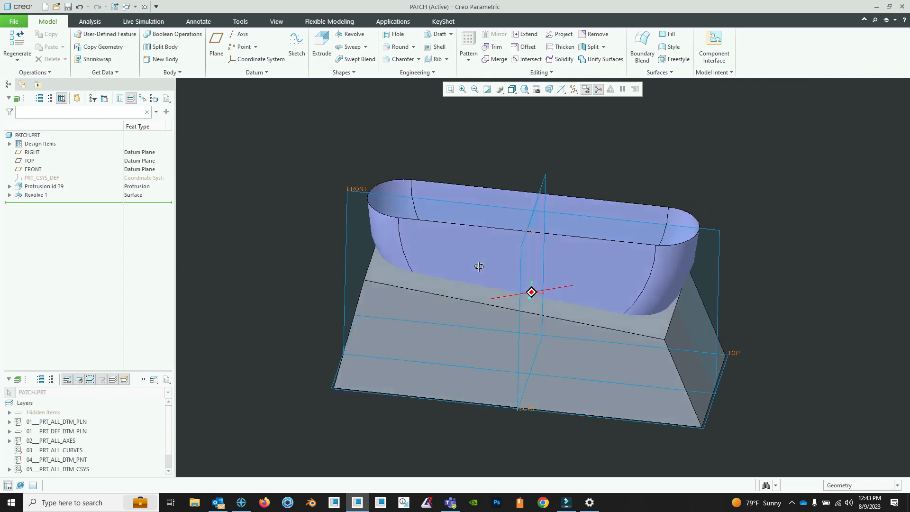
middle_click_drag(516, 213, 504, 203)
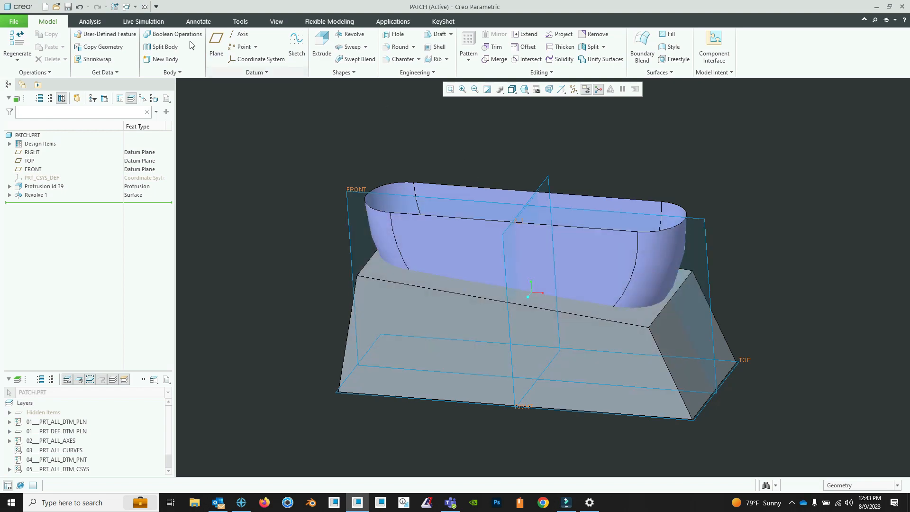
left_click(322, 45)
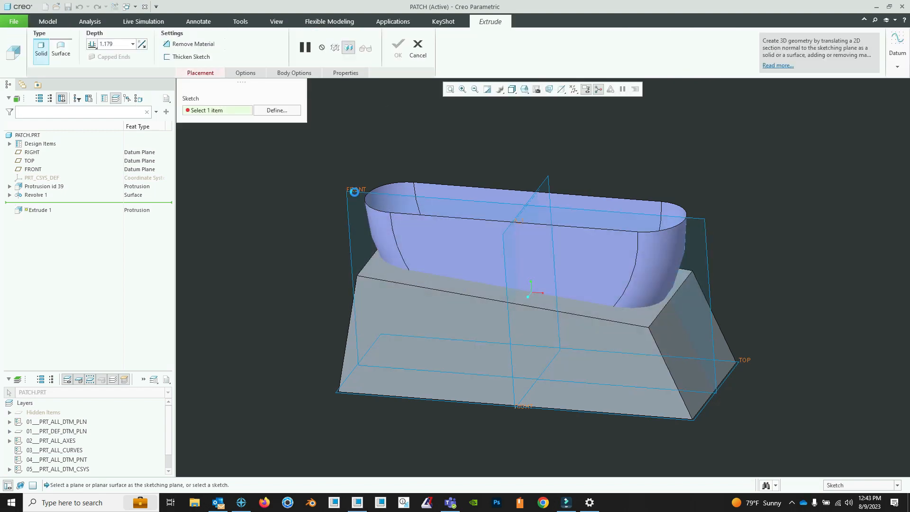
left_click(355, 192)
left_click(555, 90)
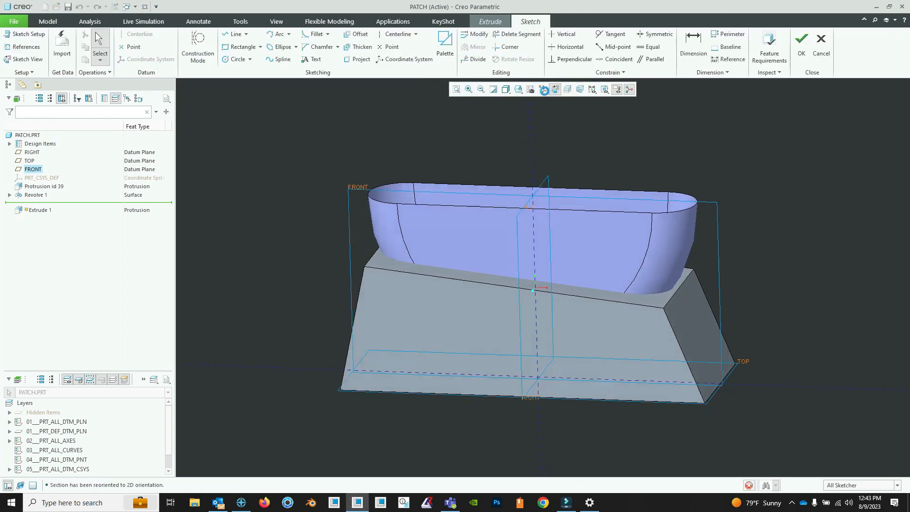
left_click(463, 186)
left_click(464, 369)
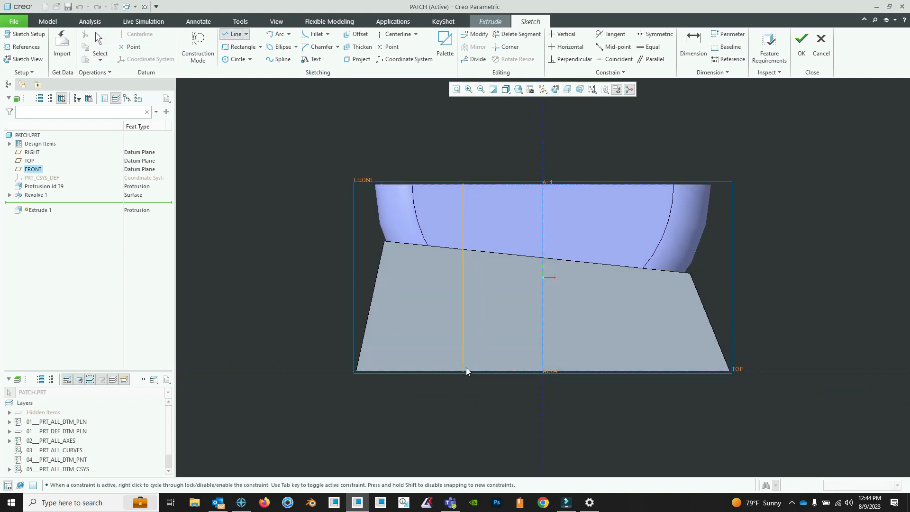
middle_click(465, 368)
left_click(799, 51)
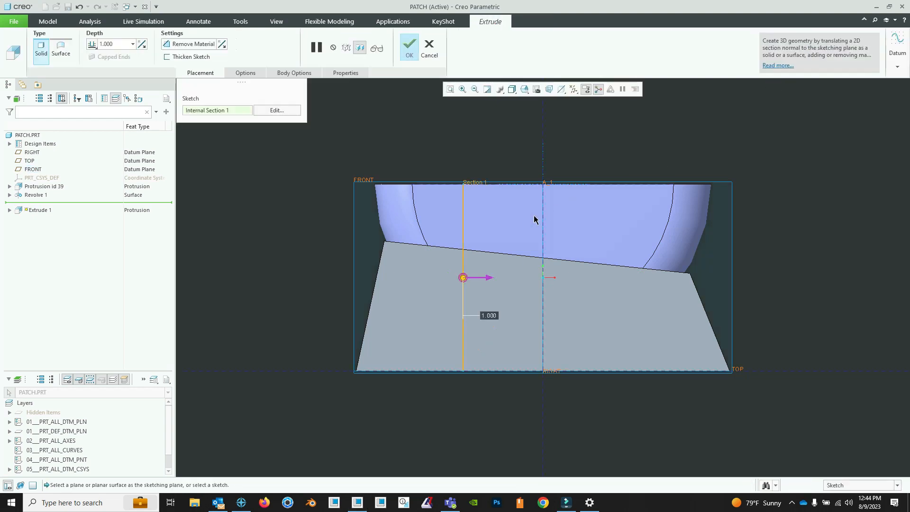
- Make the extrude a surface and set its first-side depth To Reference at the block's front long face
left_click(66, 52)
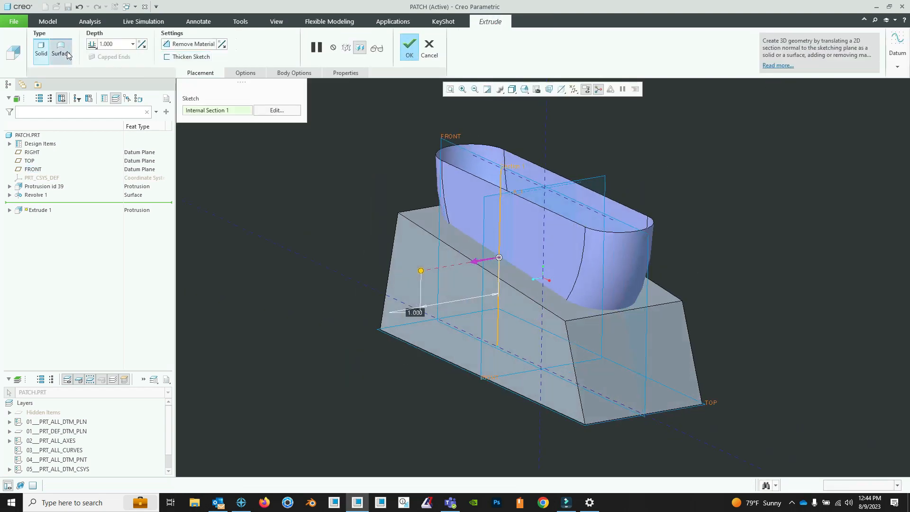
right_click(420, 273)
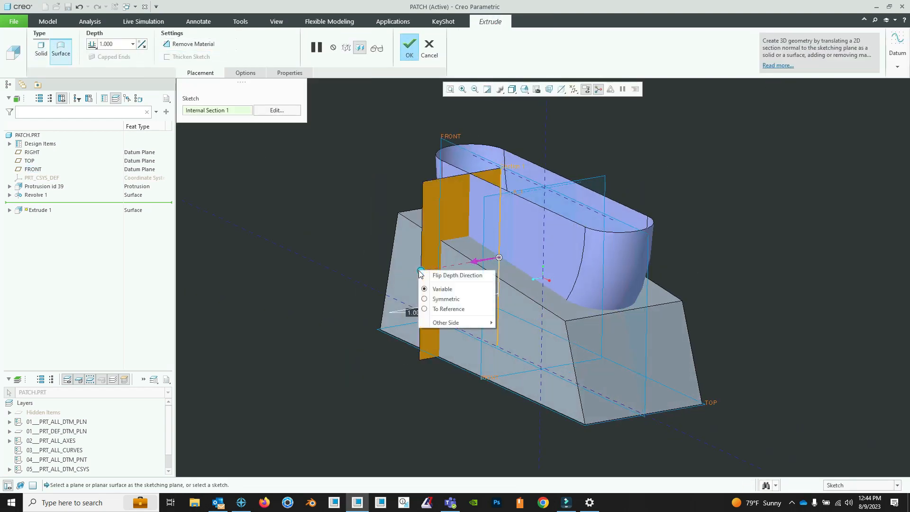
left_click(455, 306)
left_click(454, 278)
- Set the extrude's other side To Reference at the block's opposite long face and complete the surface
middle_click_drag(493, 261, 458, 268)
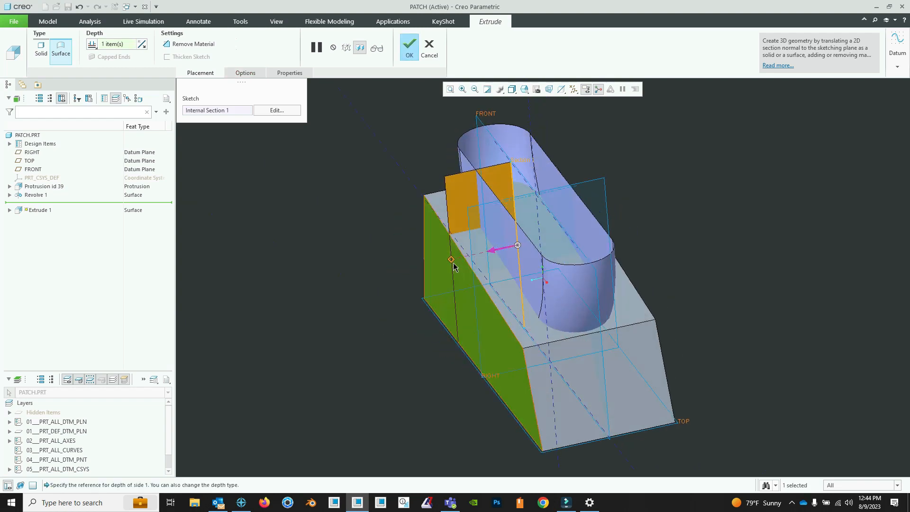
right_click(452, 261)
mouse_move(508, 331)
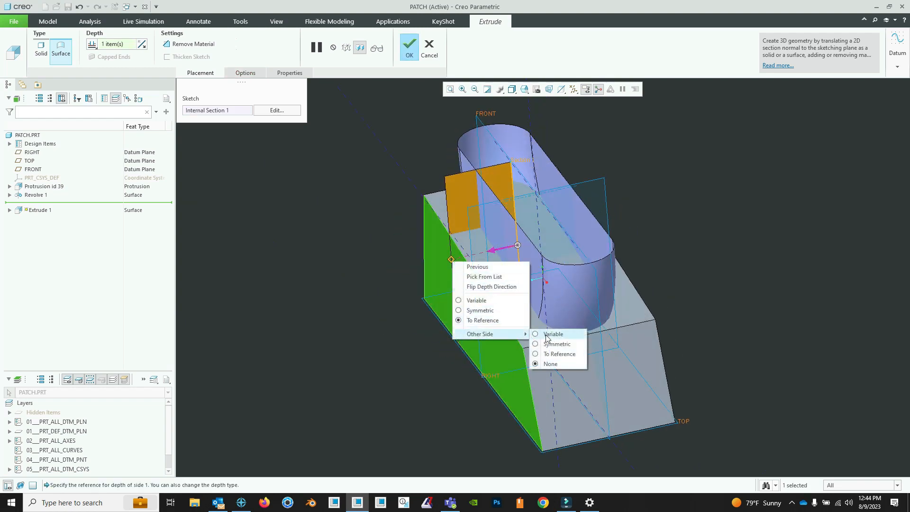
left_click(564, 352)
middle_click_drag(582, 297, 649, 247)
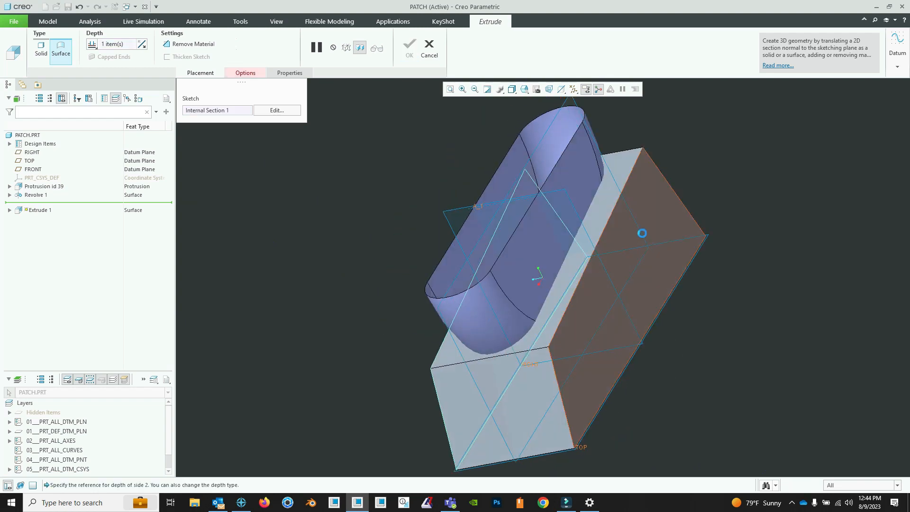
left_click(642, 233)
key("ctrl+d")
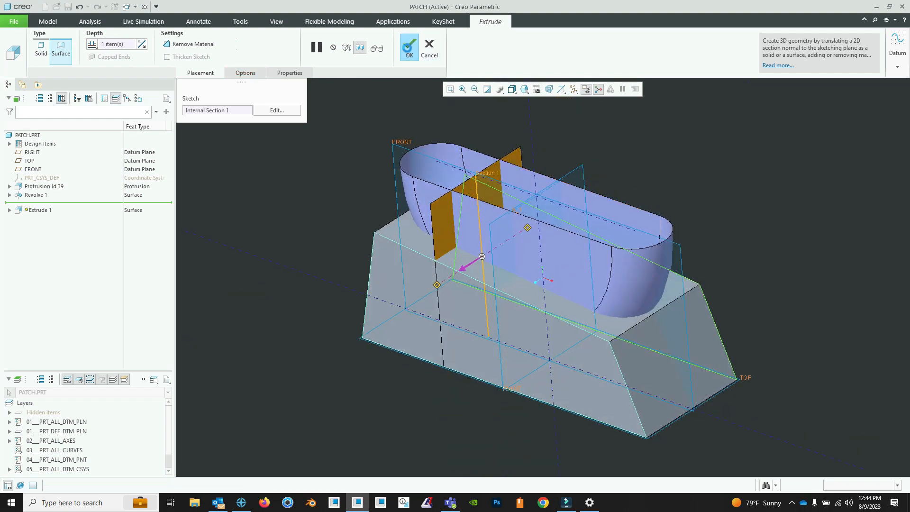
middle_click(443, 140)
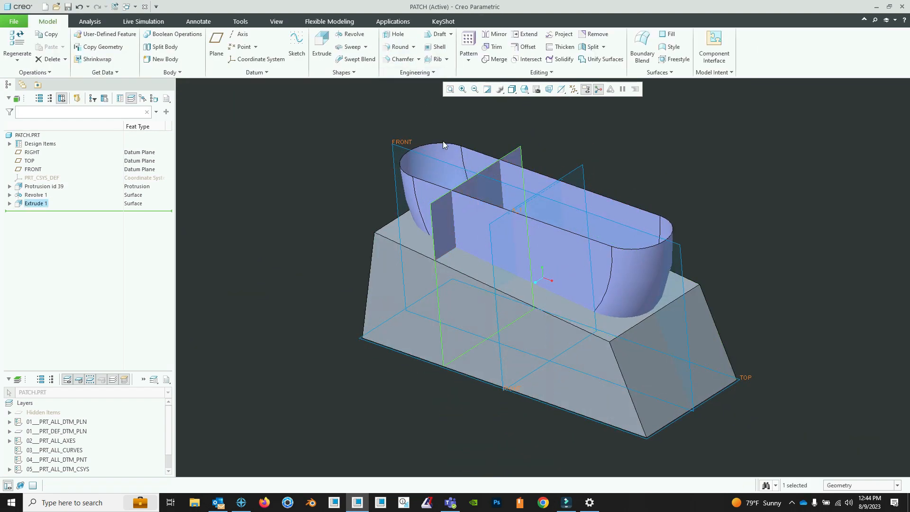
- Mirror the extruded surface about the RIGHT datum plane
left_click(491, 34)
left_click(567, 173)
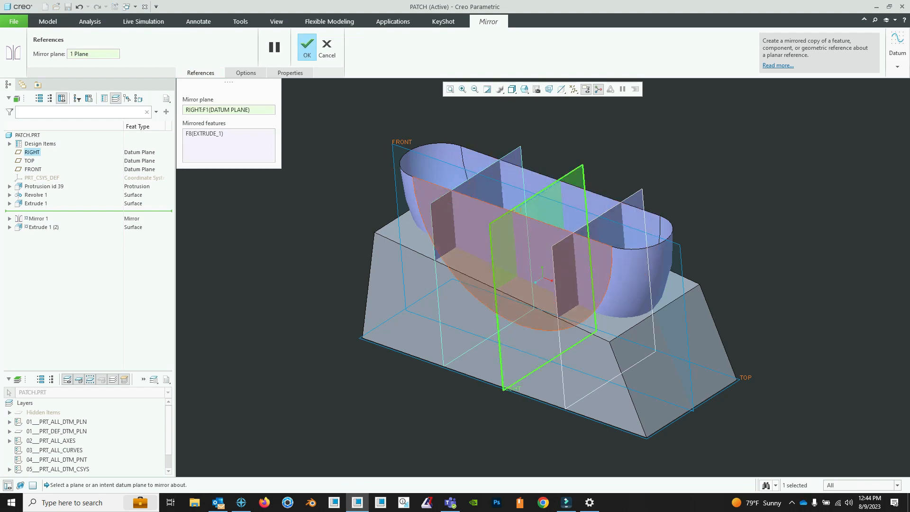
middle_click_drag(420, 141, 449, 134)
left_click(306, 46)
- Filter selection to quilts and merge the revolved quilt with the original extruded quilt, keeping the revolved portion toward the block's center
mouse_move(588, 170)
middle_mouse_down()
mouse_move(569, 166)
mouse_move(580, 162)
middle_mouse_up()
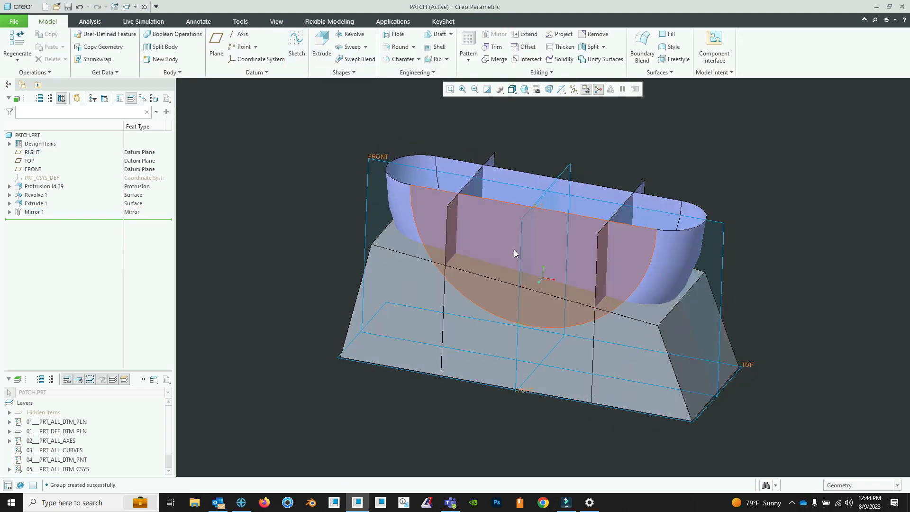
left_click(897, 485)
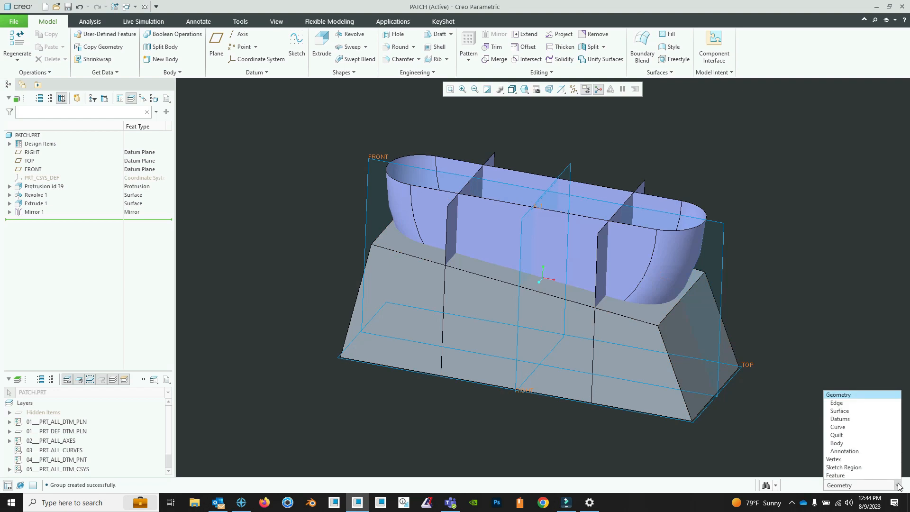
left_click(859, 435)
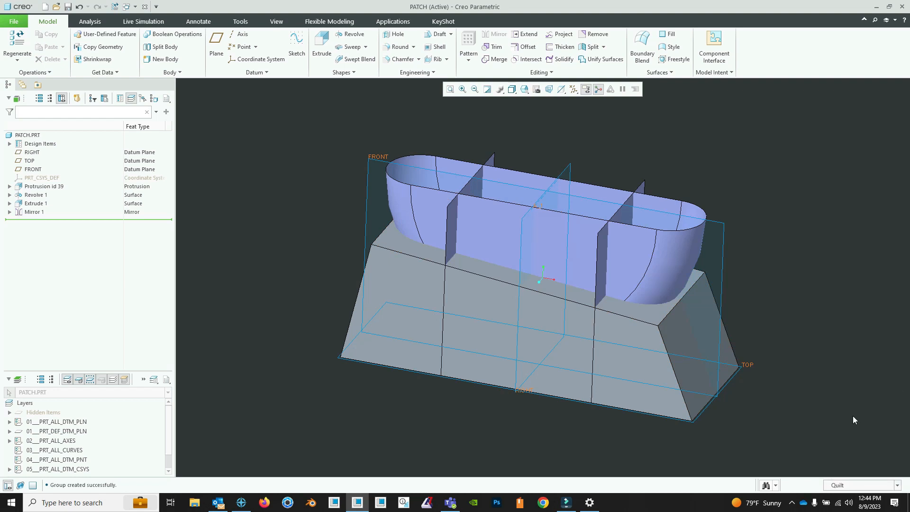
left_click(504, 250)
left_click(494, 59)
left_click(454, 221)
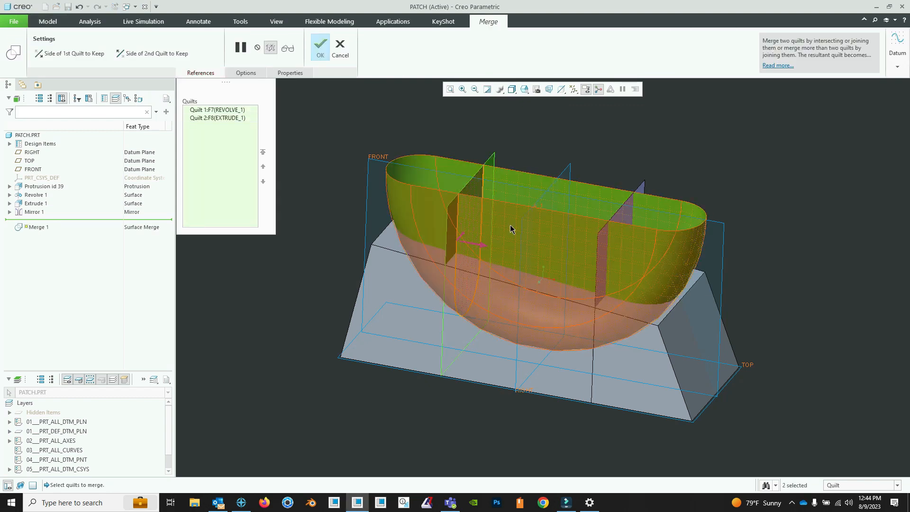
middle_click_drag(454, 221, 357, 161)
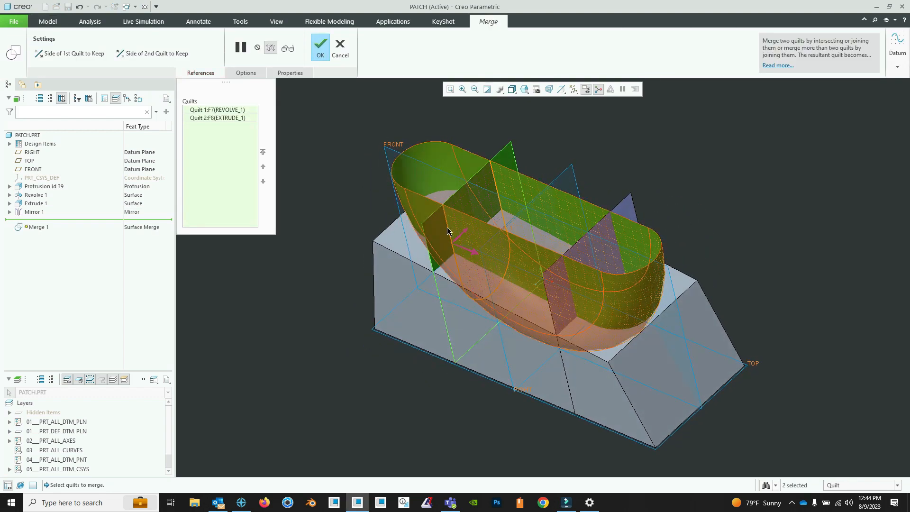
left_click(326, 46)
left_click(702, 156)
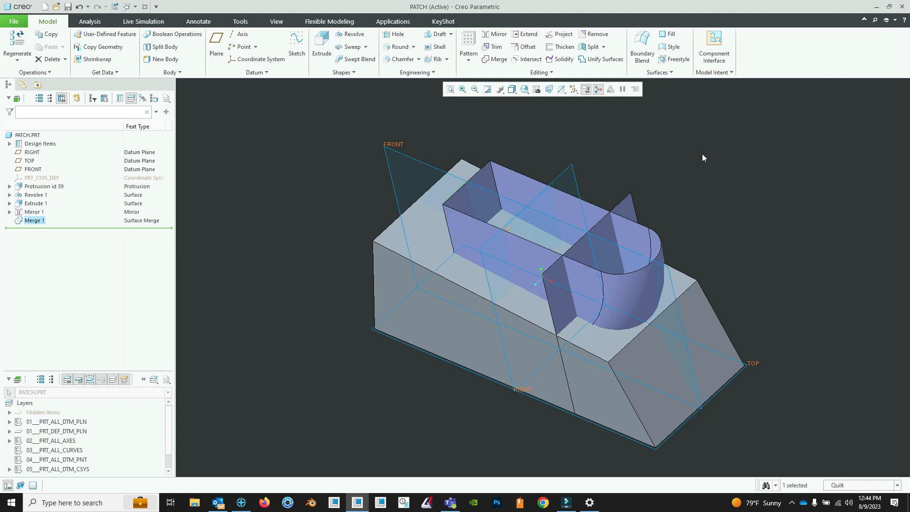
- Trim the merged revolved quilt with the mirrored surface, setting the kept side toward the block's center
middle_click_drag(479, 290, 540, 256)
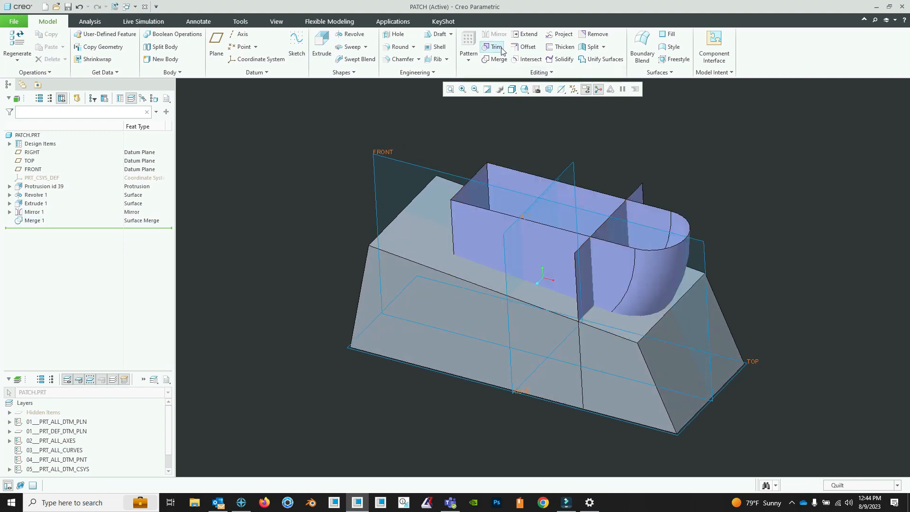
left_click(496, 47)
left_click(518, 255)
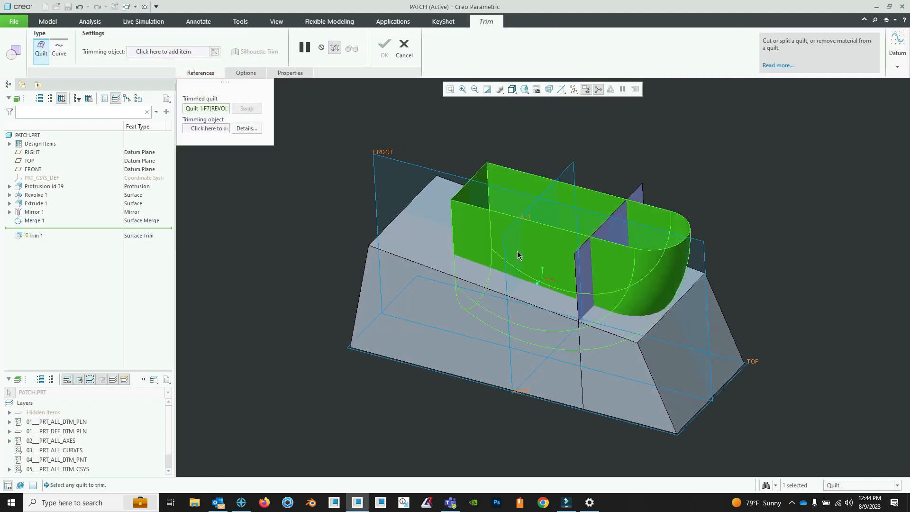
left_click(207, 128)
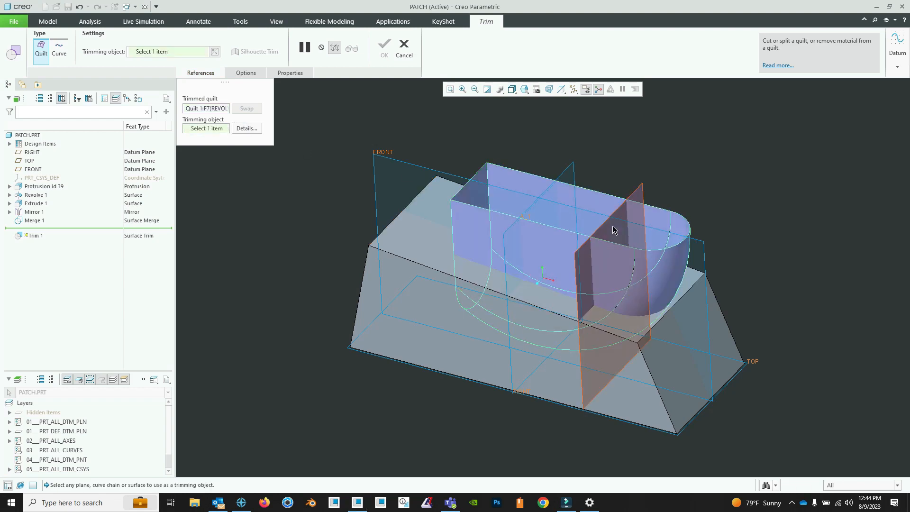
left_click(613, 230)
middle_click_drag(613, 231, 604, 412)
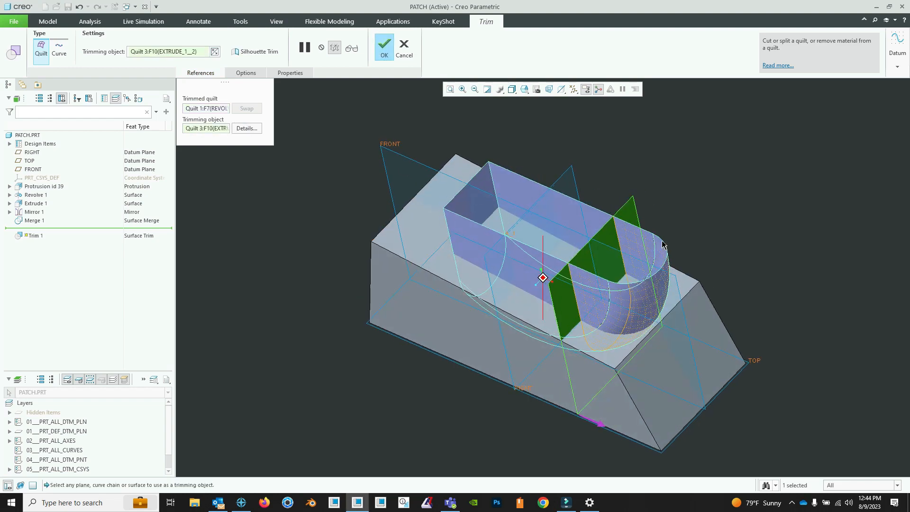
left_click(602, 423)
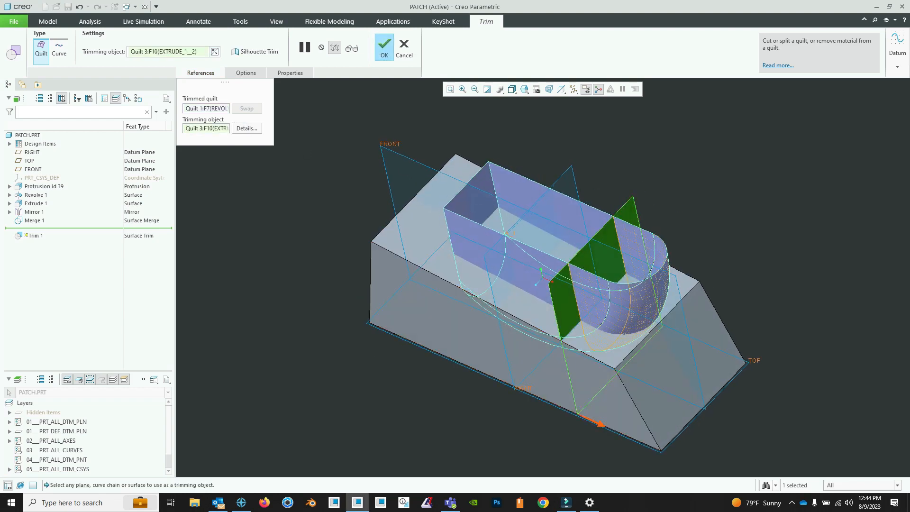
- Turn off Keep trimming quilt so the mirrored surface is consumed, and complete the trim
left_click(246, 73)
middle_click_drag(525, 230, 502, 211)
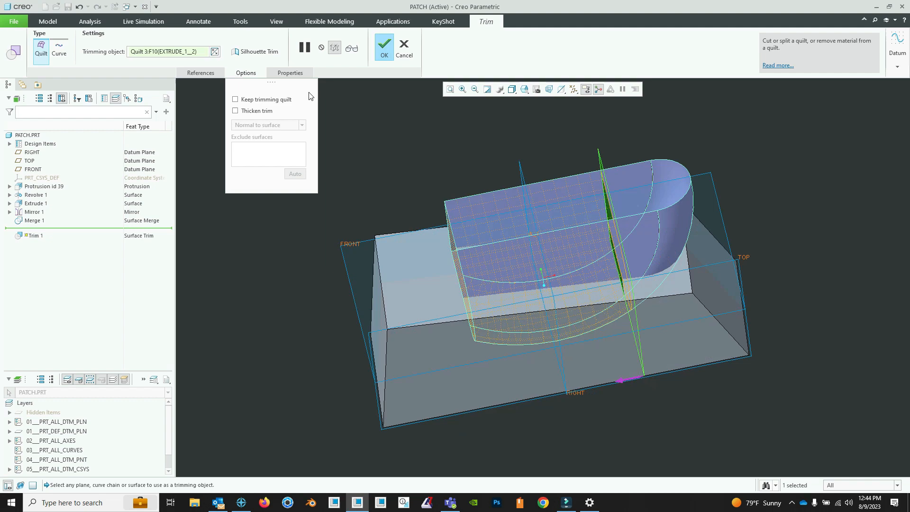
left_click(272, 103)
middle_click_drag(661, 245, 574, 267)
left_click(385, 51)
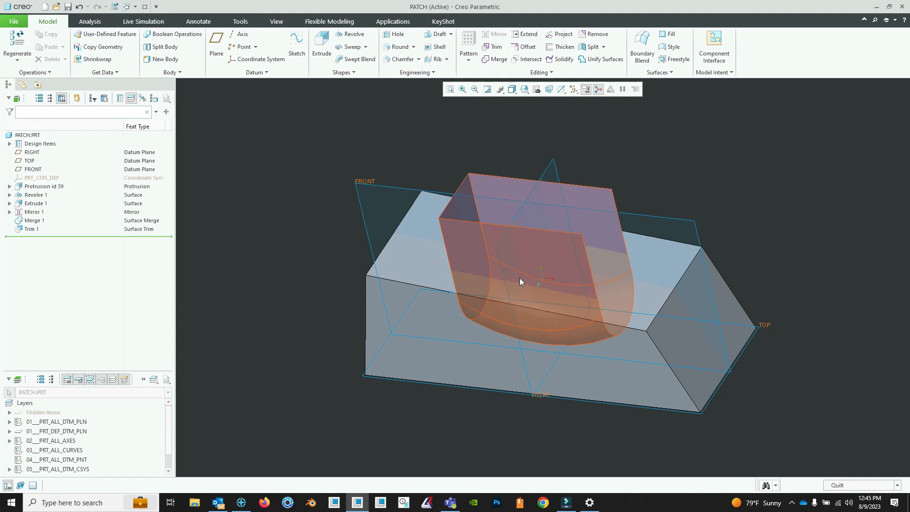
- Filter selection to Geometry and extend the quilt's trimmed end edge past the block's sloped end face, changing the extension method
left_click(895, 484)
left_click(860, 394)
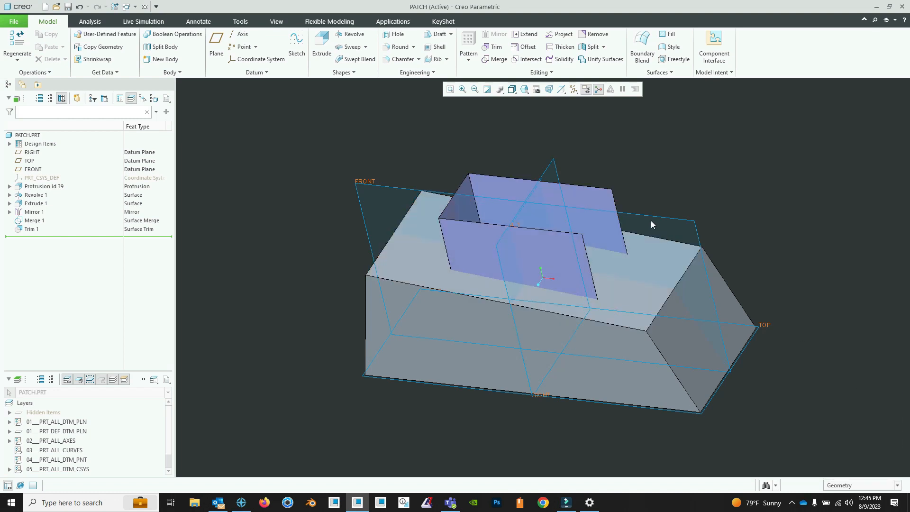
left_click(616, 205)
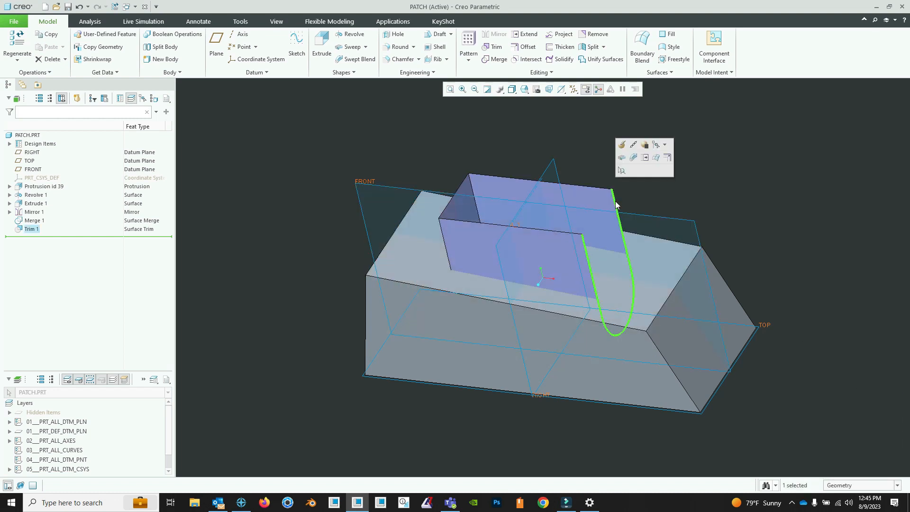
left_click(645, 158)
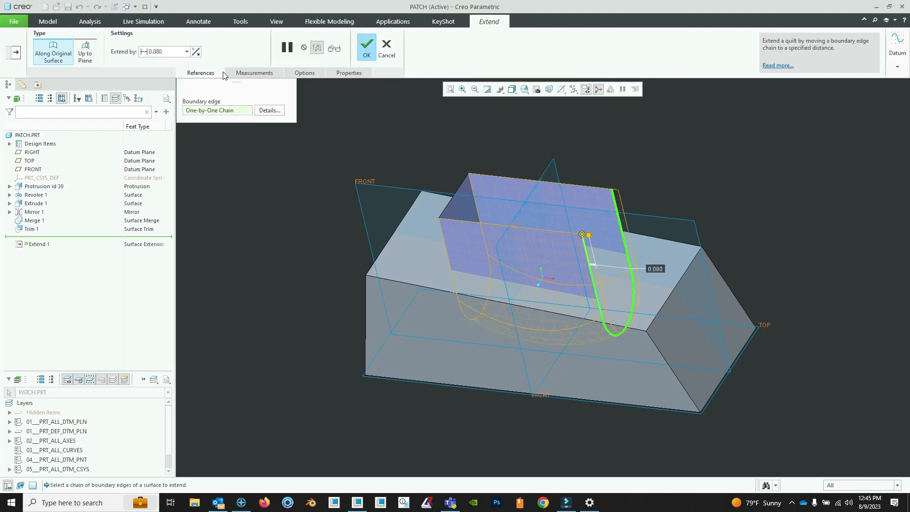
left_click(305, 74)
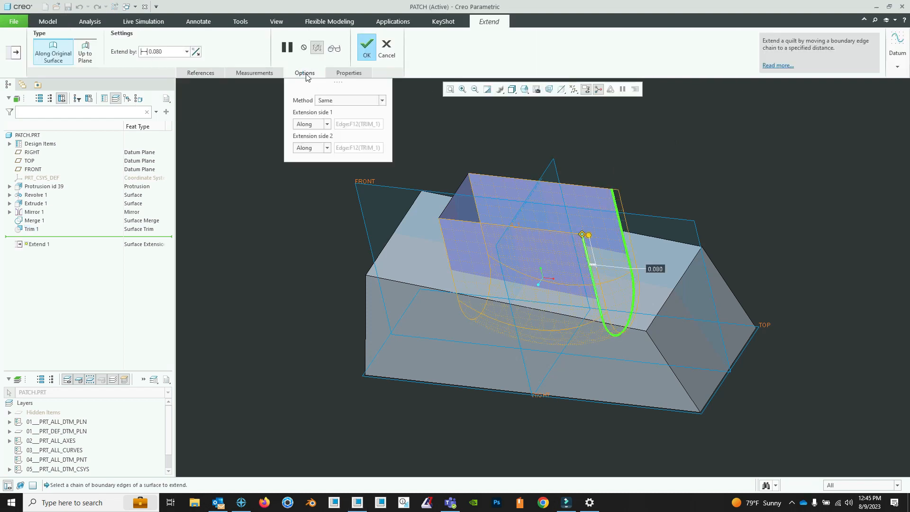
left_click(382, 101)
left_click(367, 118)
middle_click_drag(644, 253, 644, 237)
left_click_drag(612, 219, 679, 203)
mouse_move(685, 223)
middle_mouse_down()
mouse_move(679, 233)
mouse_move(698, 223)
mouse_move(626, 365)
middle_mouse_up()
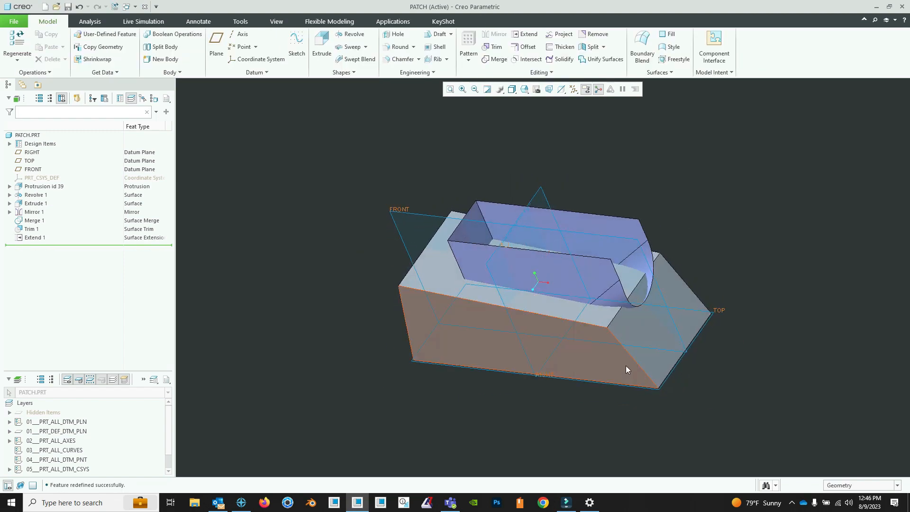
- Copy the block's upper face and adjacent sloped end face as a new surface quilt
left_click(649, 327)
left_click(610, 314, "ctrl")
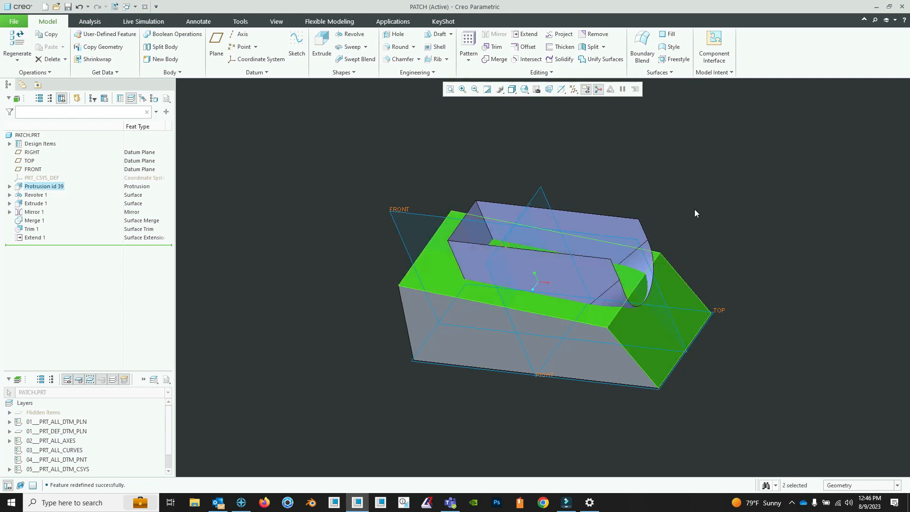
right_click(682, 175)
left_click(715, 213)
right_click(657, 182)
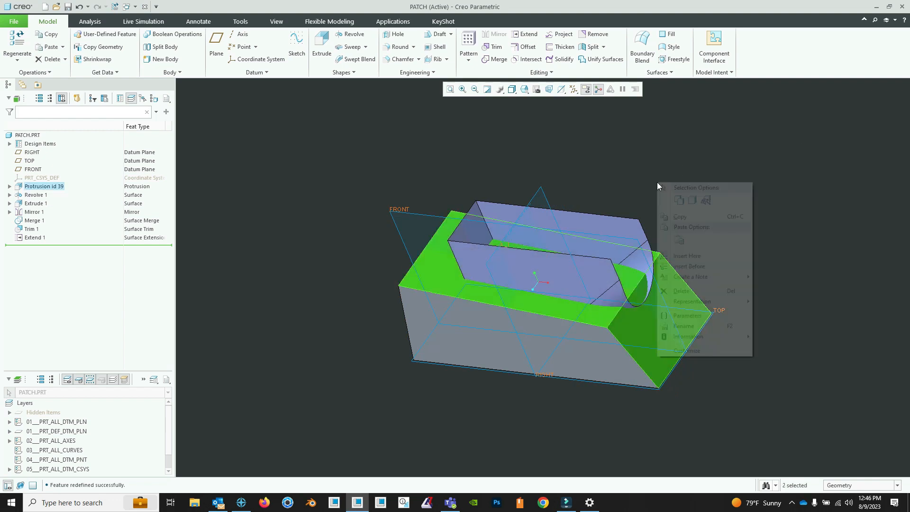
left_click(680, 239)
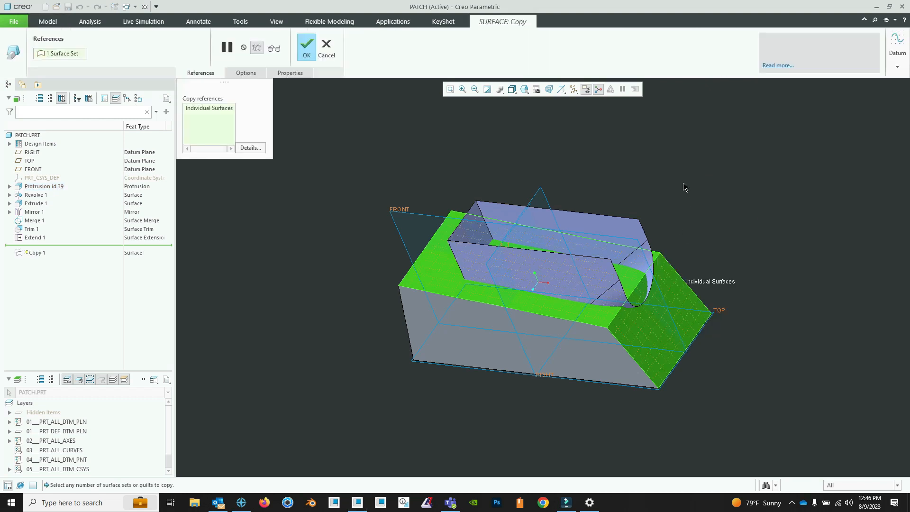
left_click(307, 46)
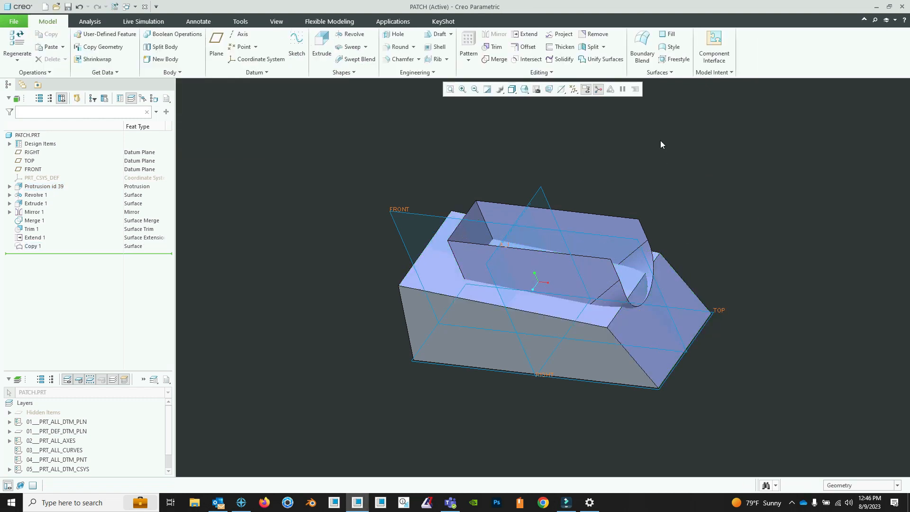
- Trim the extended quilt with the copied block faces, keeping the portion inside the block
left_click(493, 47)
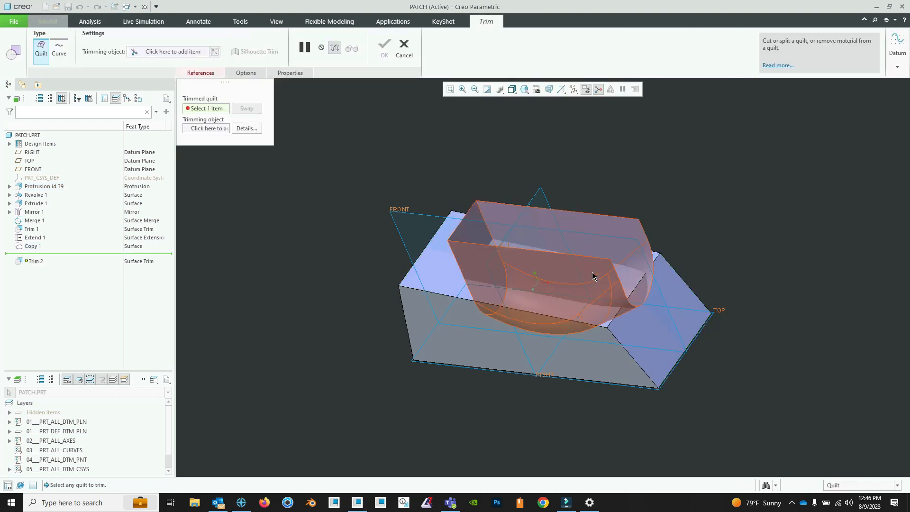
left_click(593, 272)
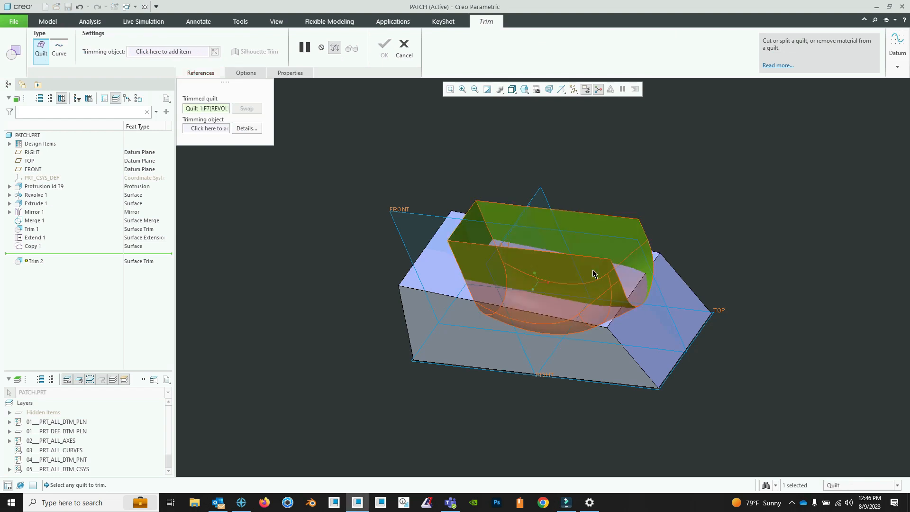
left_click(605, 321)
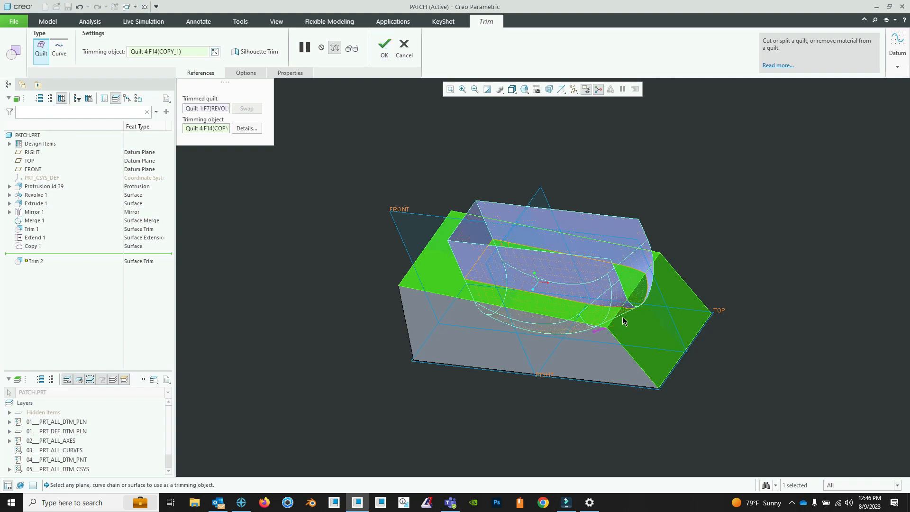
left_click(622, 322)
middle_click_drag(580, 309, 539, 281)
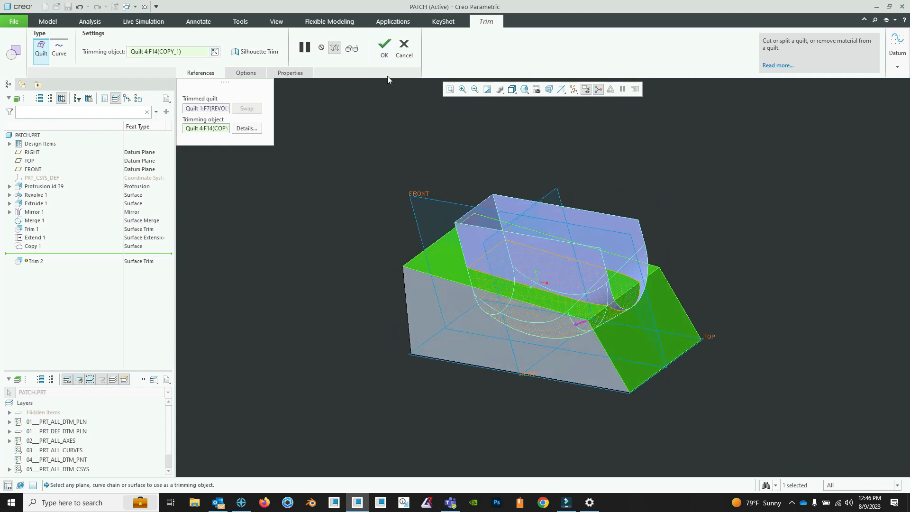
left_click(383, 50)
- Examine the trimmed quilt inside the block in Hidden Line display and return to Shading With Edges
left_click(500, 89)
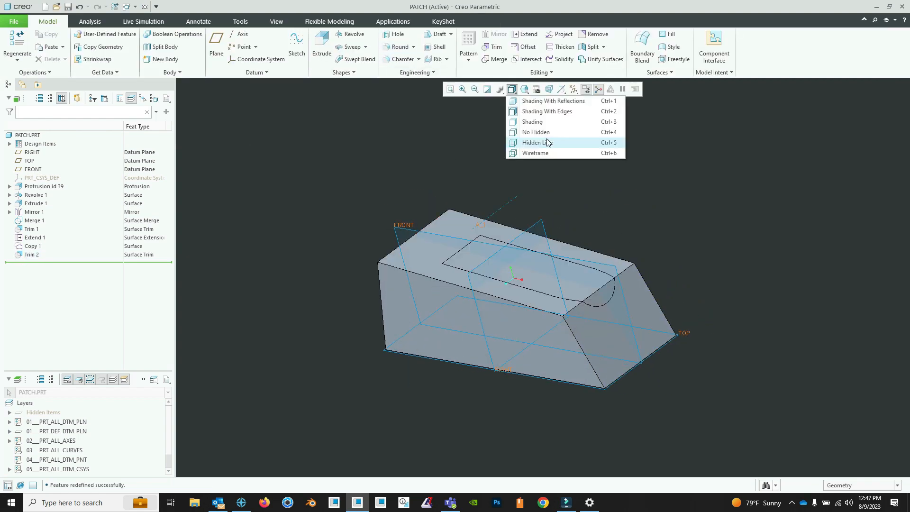
left_click(553, 143)
middle_click_drag(566, 239, 524, 301)
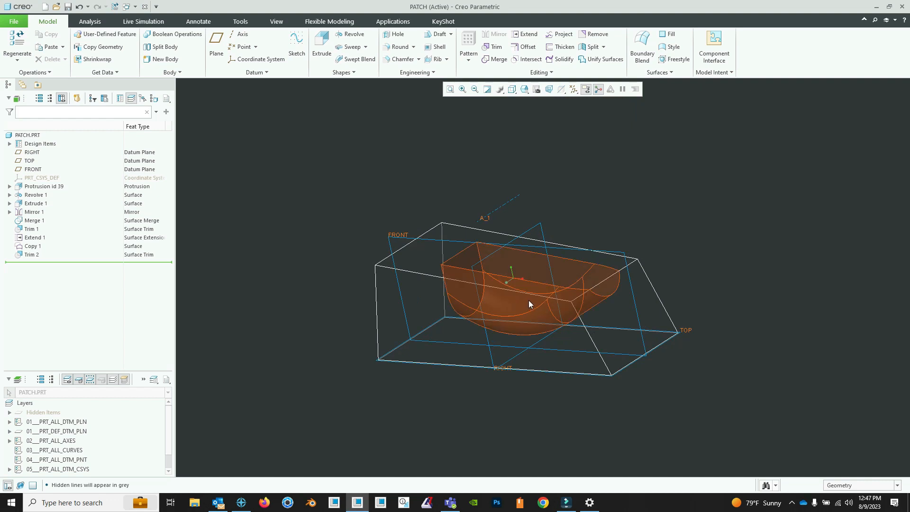
left_click(895, 486)
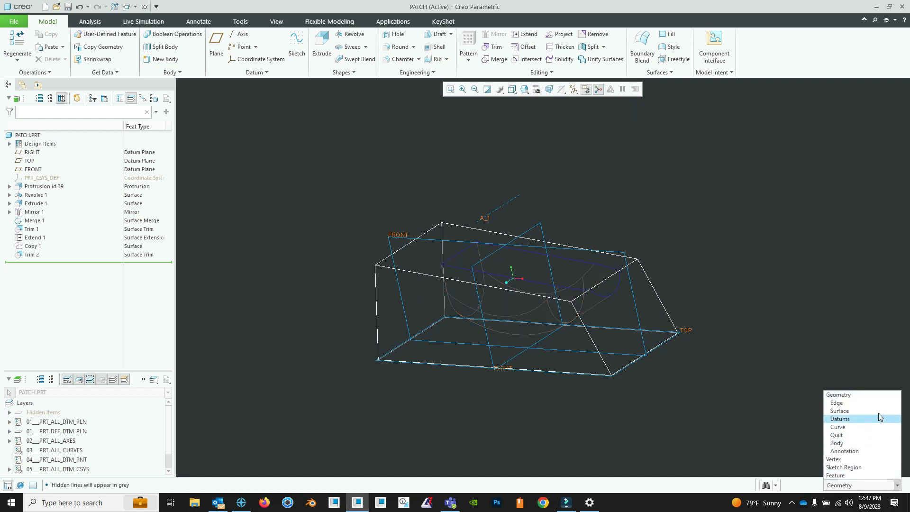
key("ctrl+2")
- Filter selection to Quilt and solidify the trimmed quilt as a Replace Surface patch, flipping the material side to cut the pocket
left_click(837, 435)
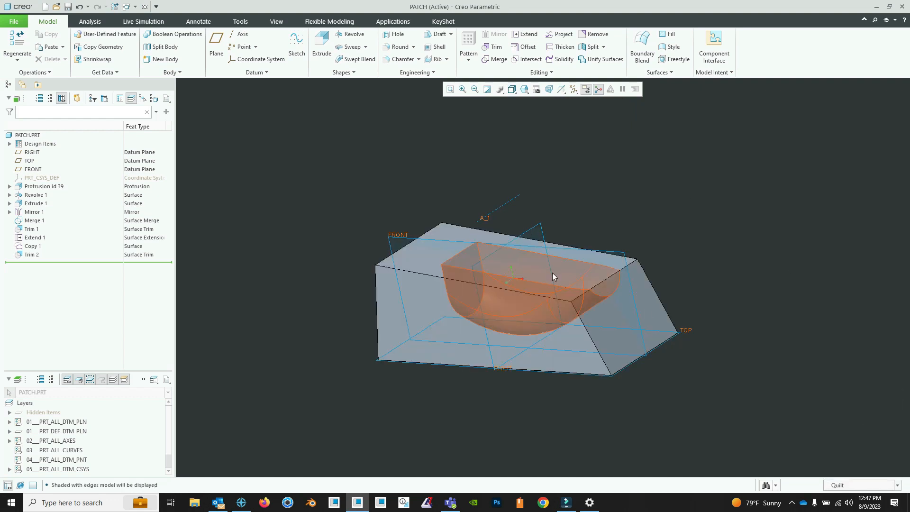
left_click(551, 269)
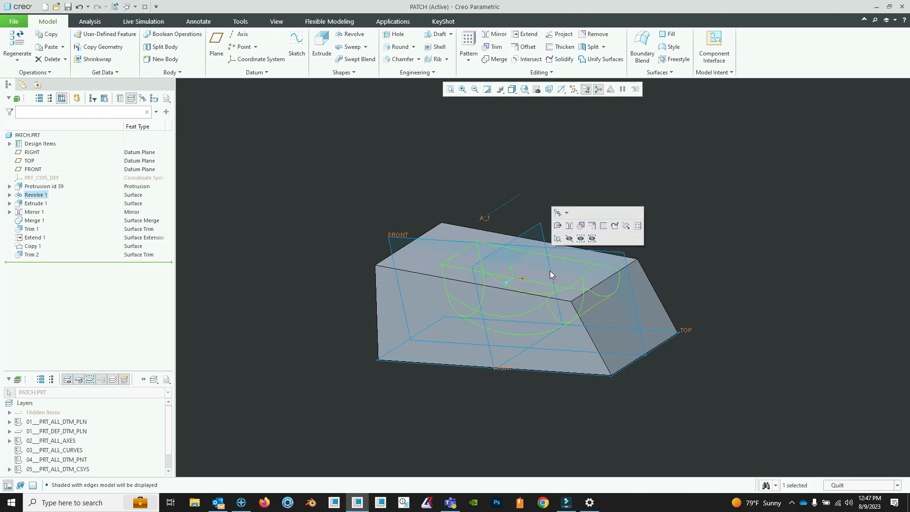
left_click(614, 227)
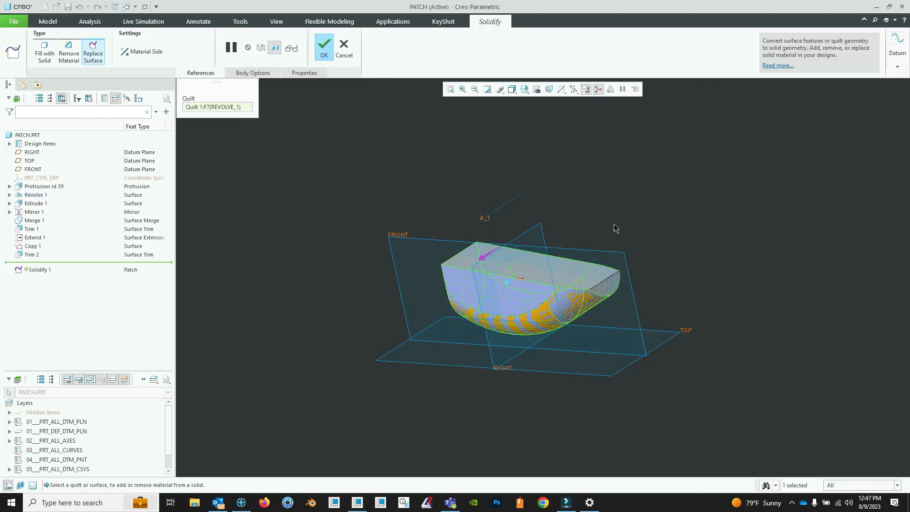
left_click(487, 256)
left_click(316, 51)
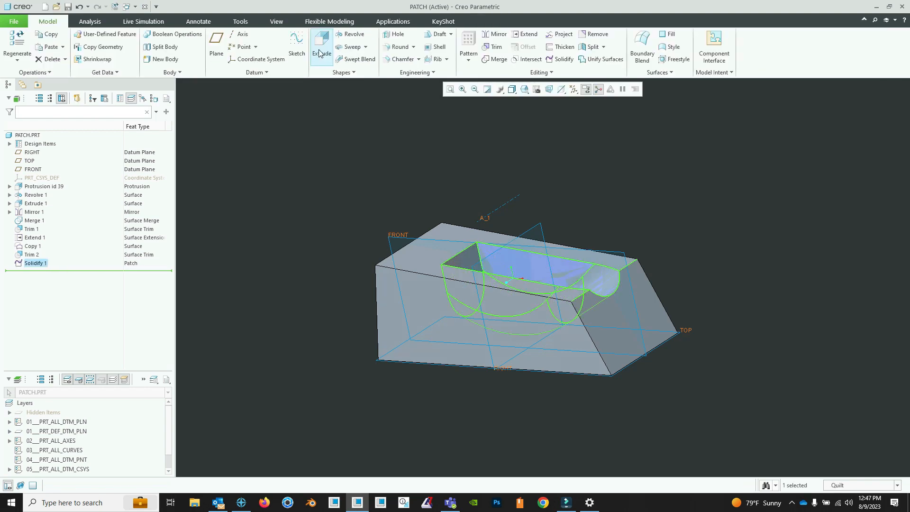
- Hide the 06___PRT_ALL_SURFS layer so only the solid block with its pocket is displayed
mouse_move(606, 221)
middle_mouse_down()
mouse_move(599, 248)
mouse_move(595, 232)
middle_mouse_up()
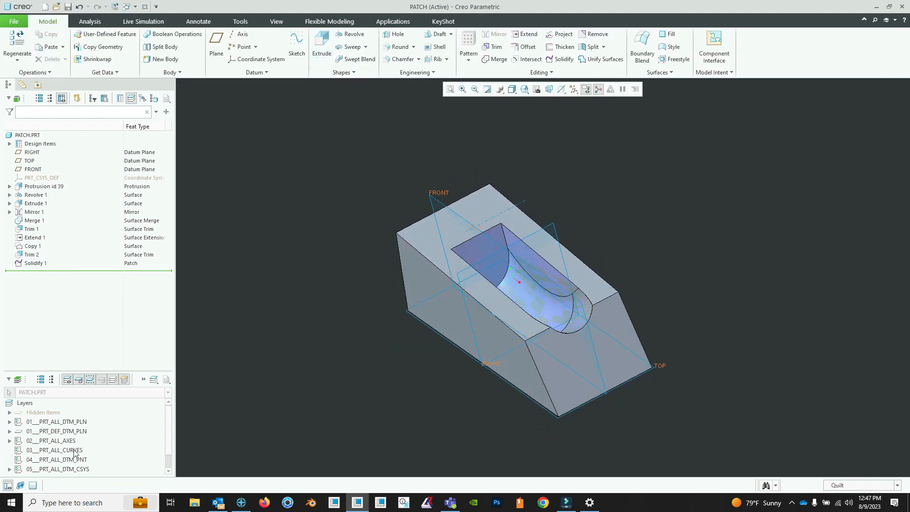
scroll(89, 454, "down", 1)
left_click(71, 470)
right_click(71, 470)
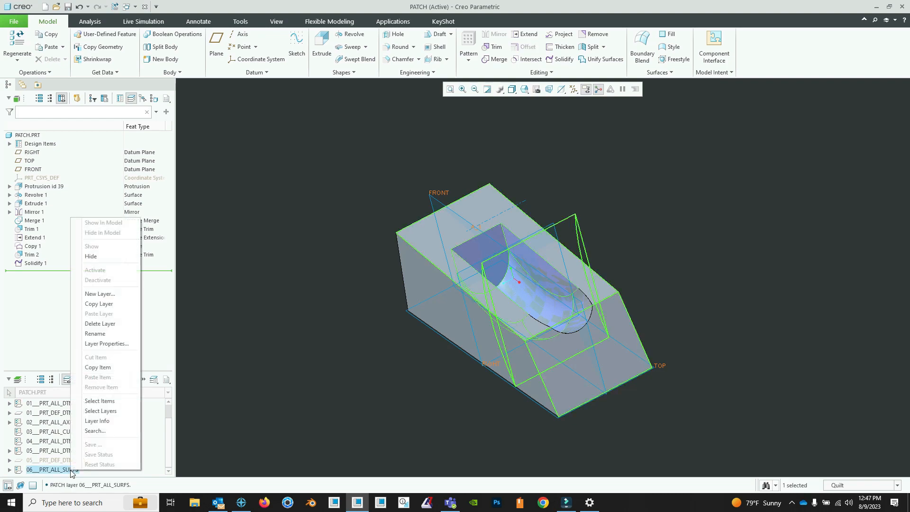
left_click(101, 260)
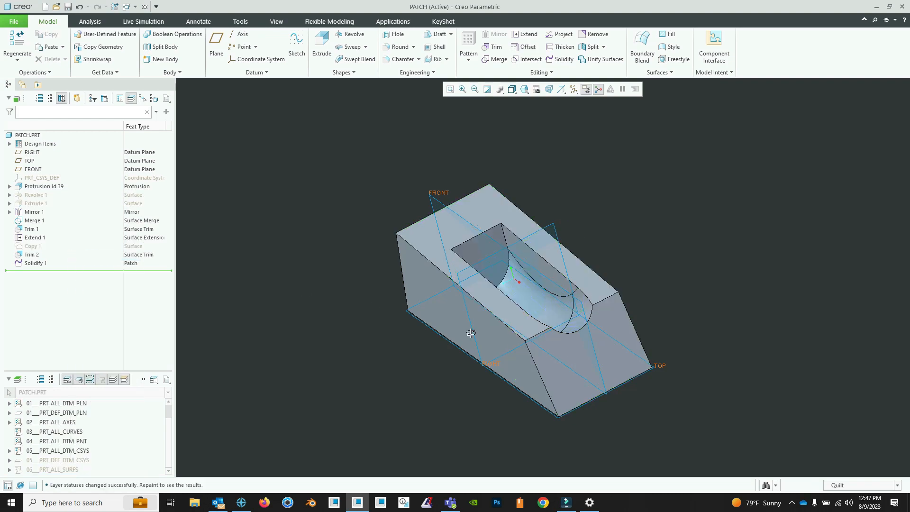
middle_click_drag(468, 330, 514, 284)
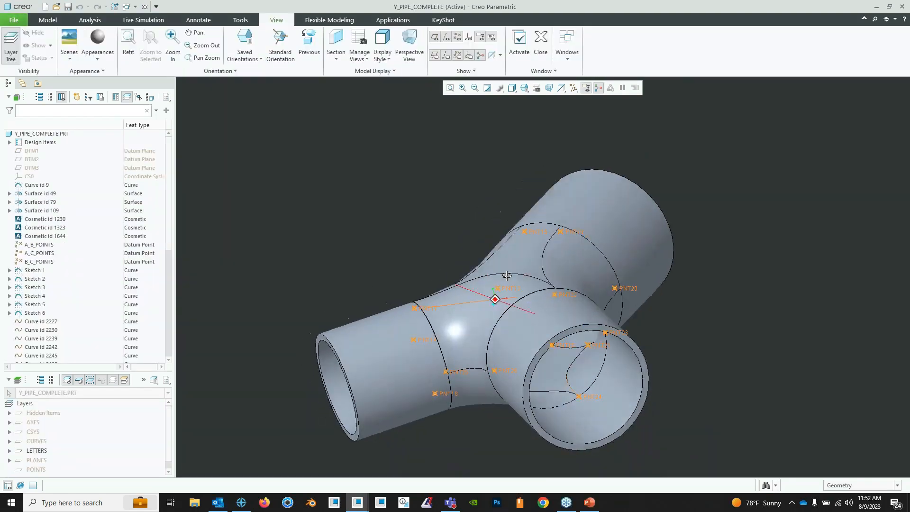
- Examine the completed Y-pipe, then switch to the Y_PIPE.PRT window and inspect the gaps between its pipe surfaces
middle_click_drag(493, 293, 486, 319)
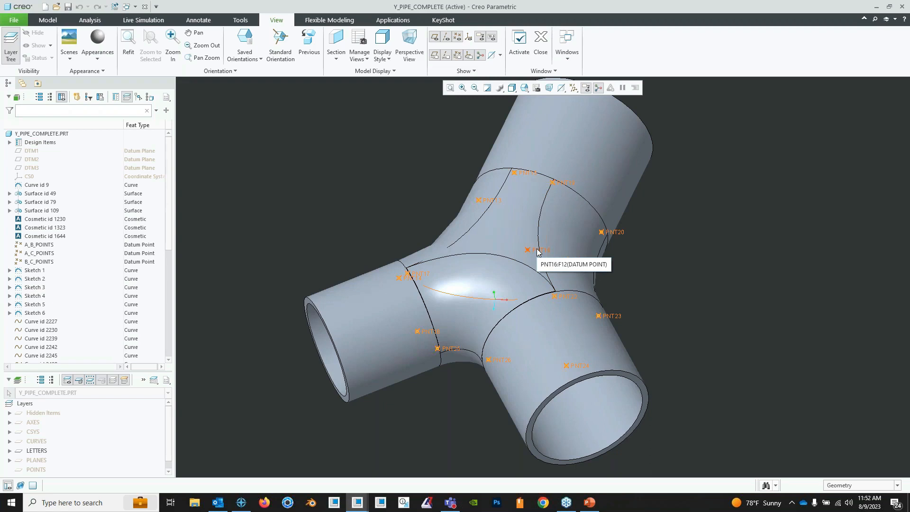
middle_click_drag(542, 256, 542, 272)
middle_click_drag(522, 242, 522, 255)
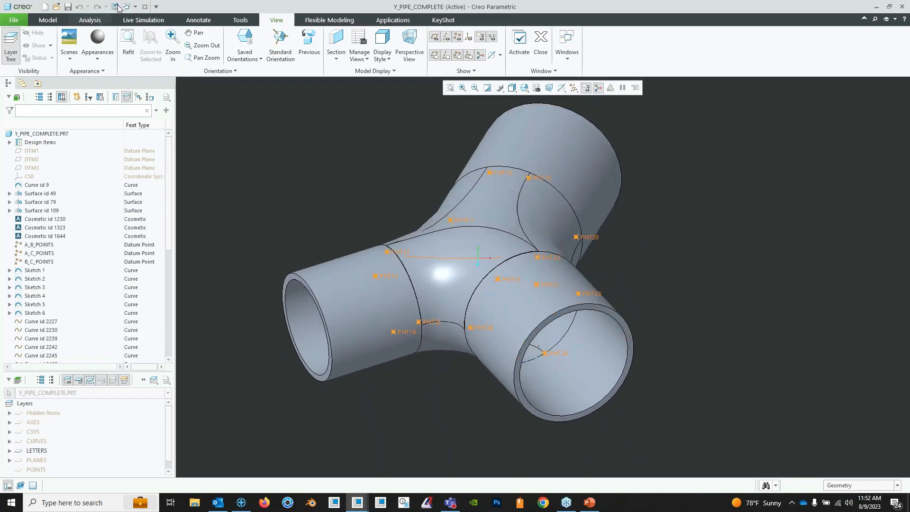
left_click(127, 7)
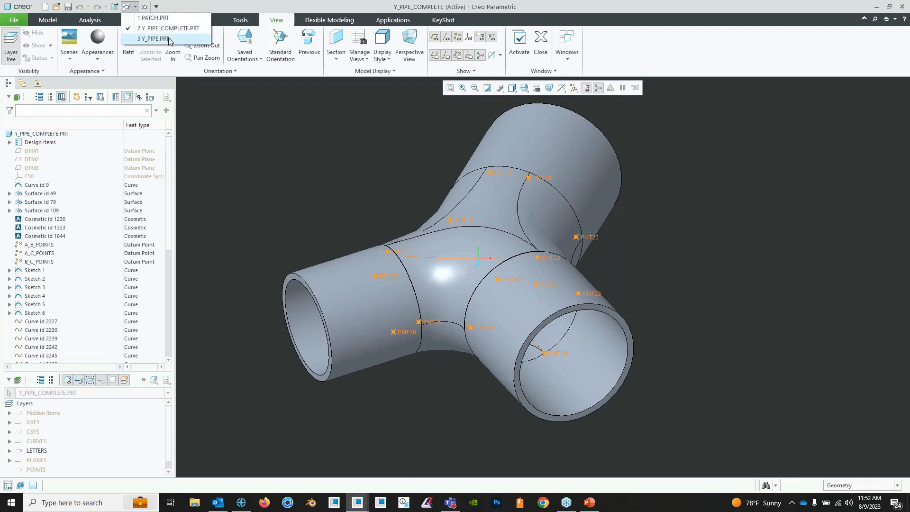
left_click(161, 38)
mouse_move(504, 285)
middle_mouse_down()
mouse_move(530, 322)
mouse_move(341, 328)
middle_mouse_up()
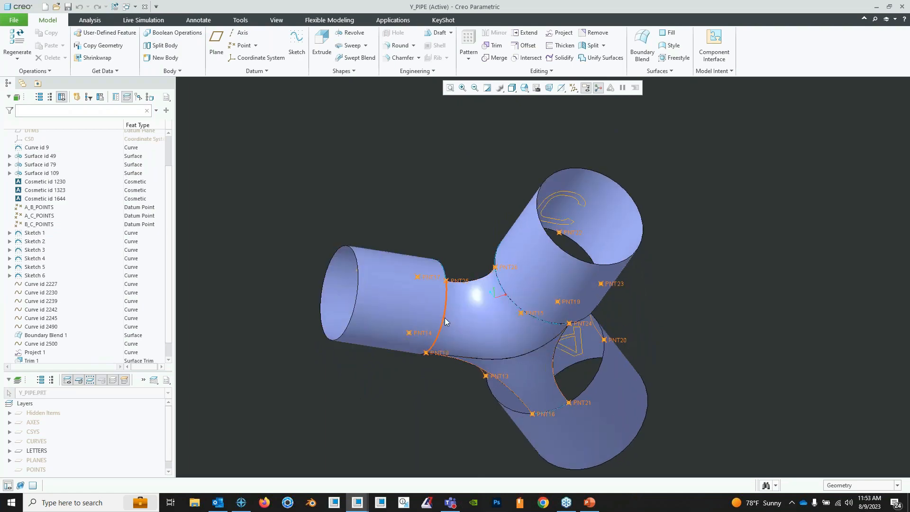
middle_click_drag(444, 317, 525, 291)
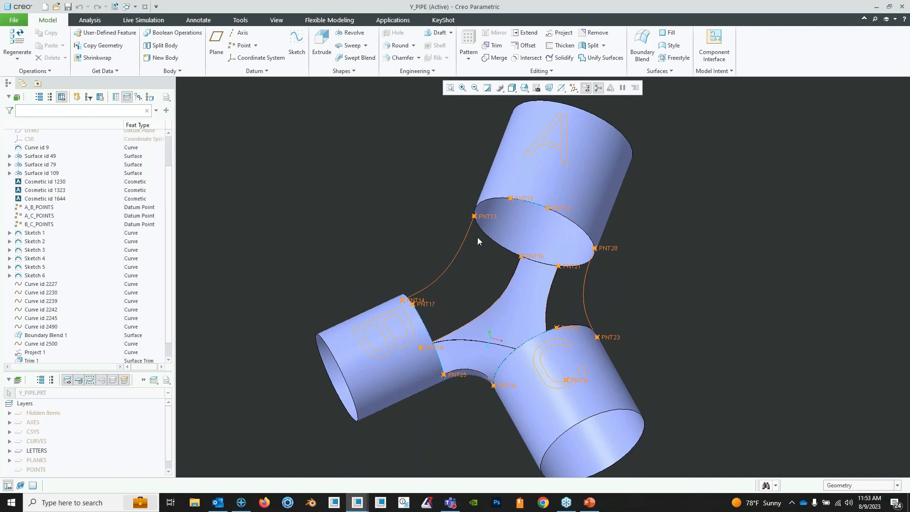
- Examine the open gaps between pipes A, B and C and the existing blend surface from several viewing angles
middle_click_drag(478, 241, 483, 221)
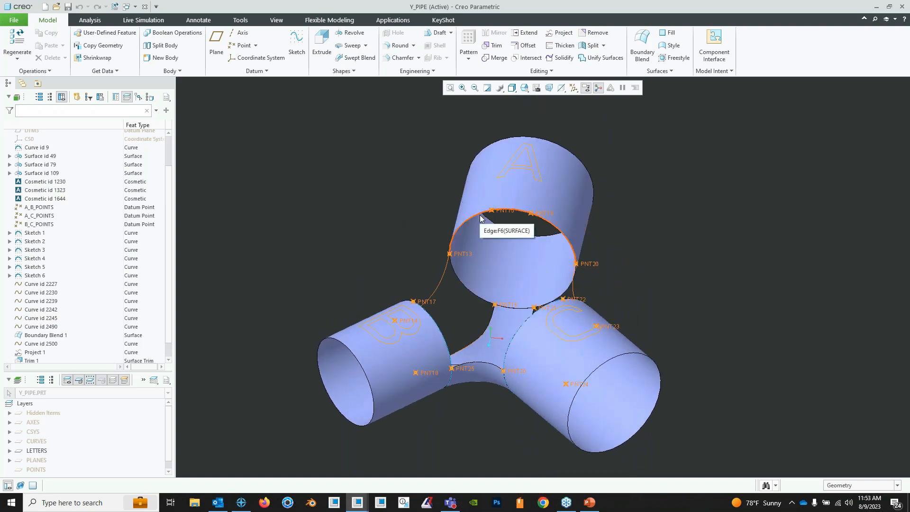
middle_click_drag(491, 227, 503, 204)
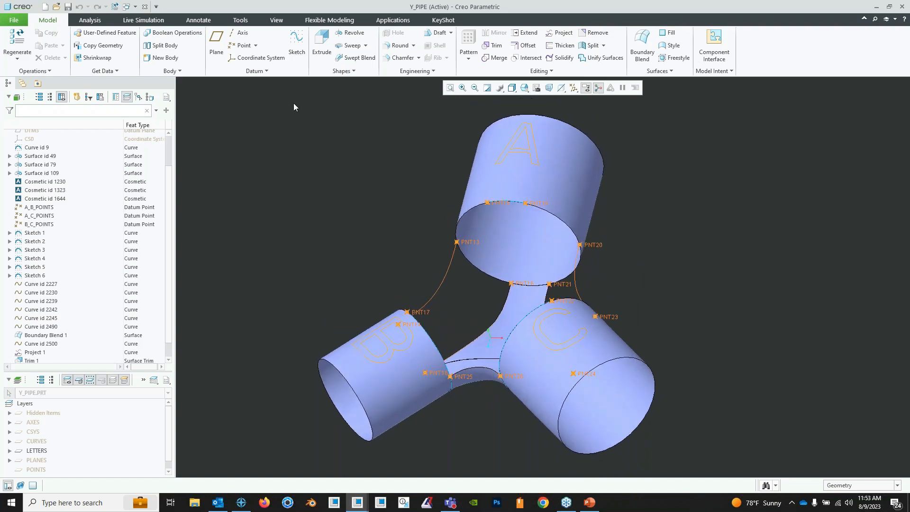
left_click(267, 71)
mouse_move(266, 84)
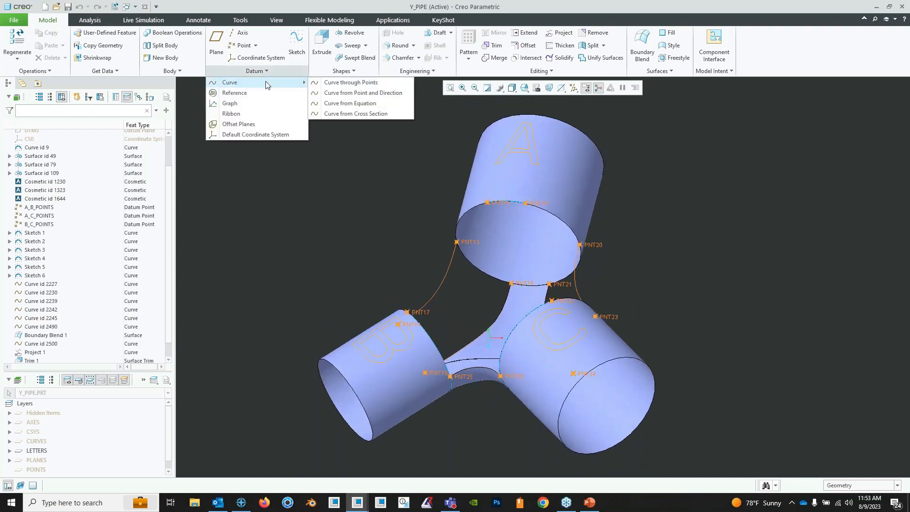
left_click(404, 215)
middle_click_drag(405, 215, 482, 331)
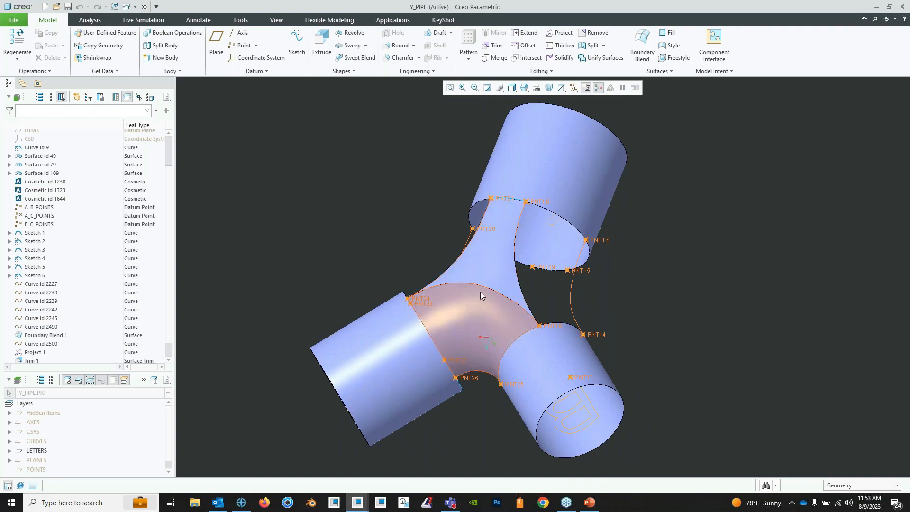
mouse_move(490, 268)
middle_mouse_down()
mouse_move(362, 258)
mouse_move(355, 211)
middle_mouse_up()
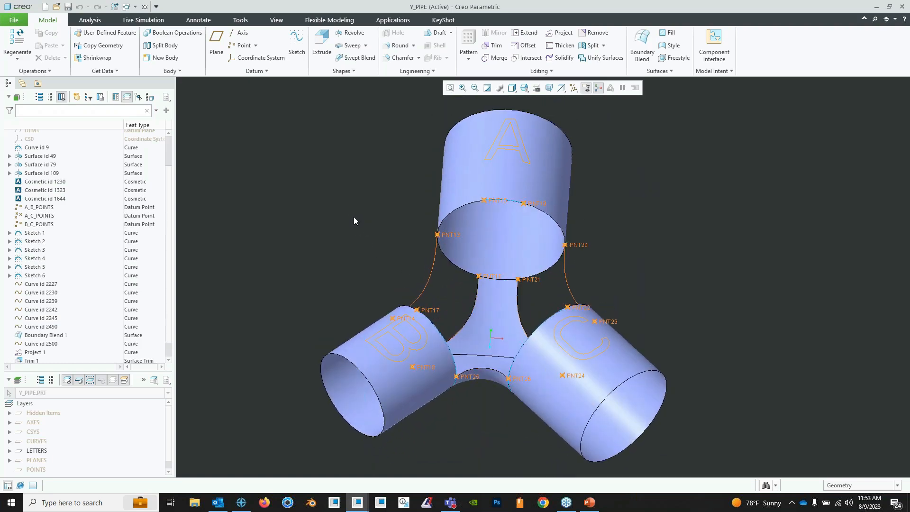
middle_click_drag(528, 254, 494, 267, "shift")
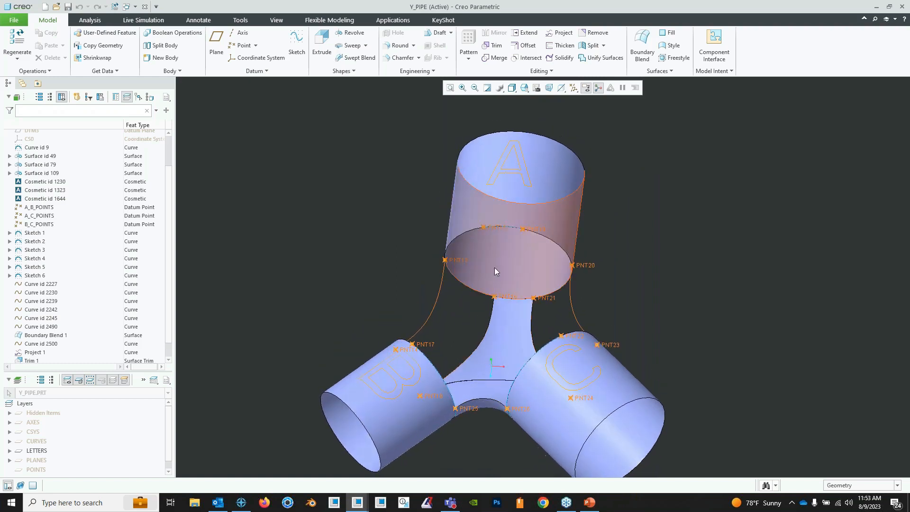
- Define a spline Curve through Points from PNT17 on pipe B to PNT15 on pipe A
left_click(256, 71)
mouse_move(266, 83)
left_click(327, 83)
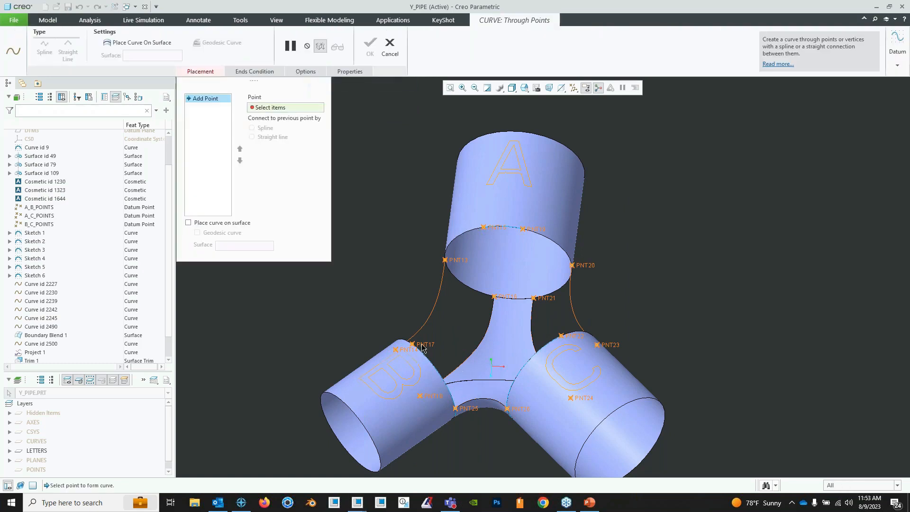
left_click(412, 344)
left_click(484, 227)
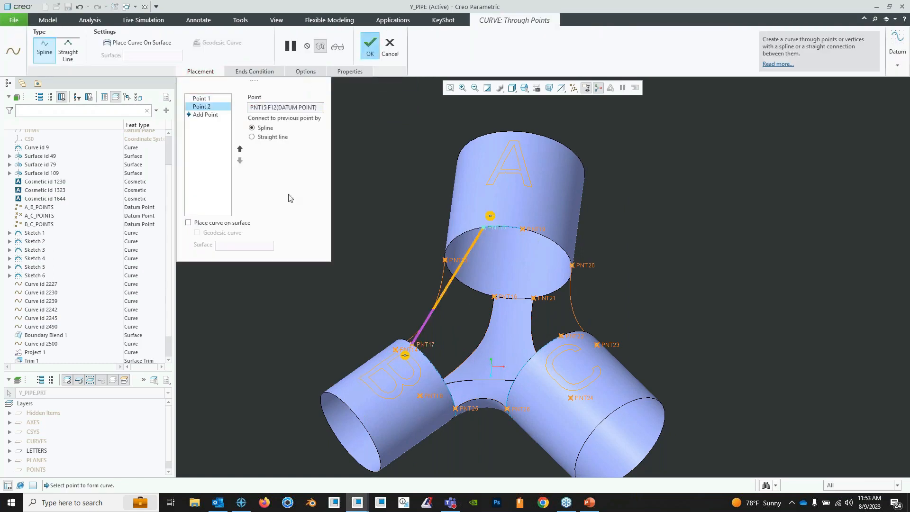
- Make the curve's start point curvature continuous to pipe B's surface and perpendicular to that pipe's inner end edge
left_click(255, 71)
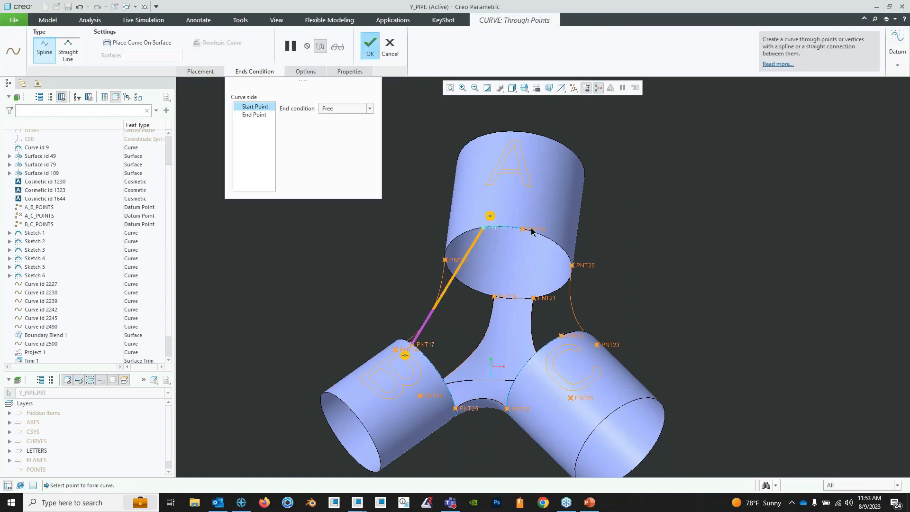
middle_click_drag(493, 247, 493, 245)
middle_click_drag(462, 315, 426, 352)
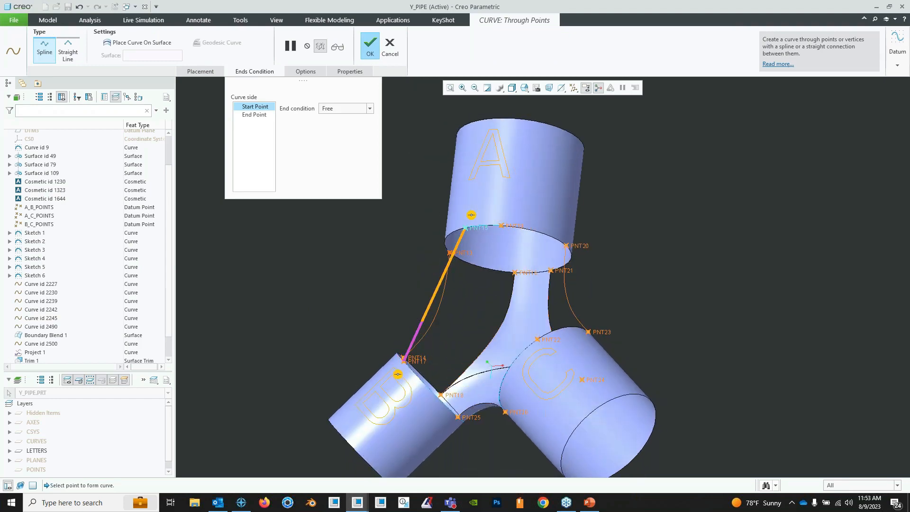
middle_click_drag(430, 271, 449, 274)
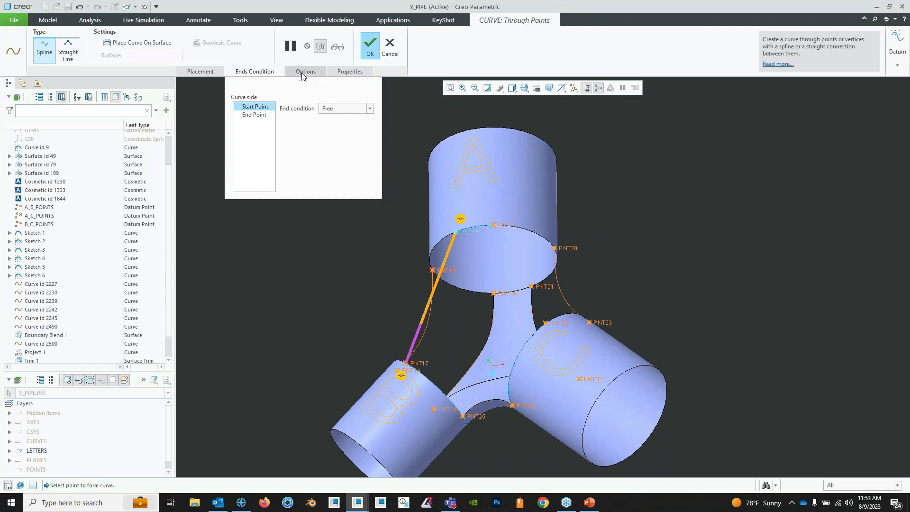
left_click(369, 109)
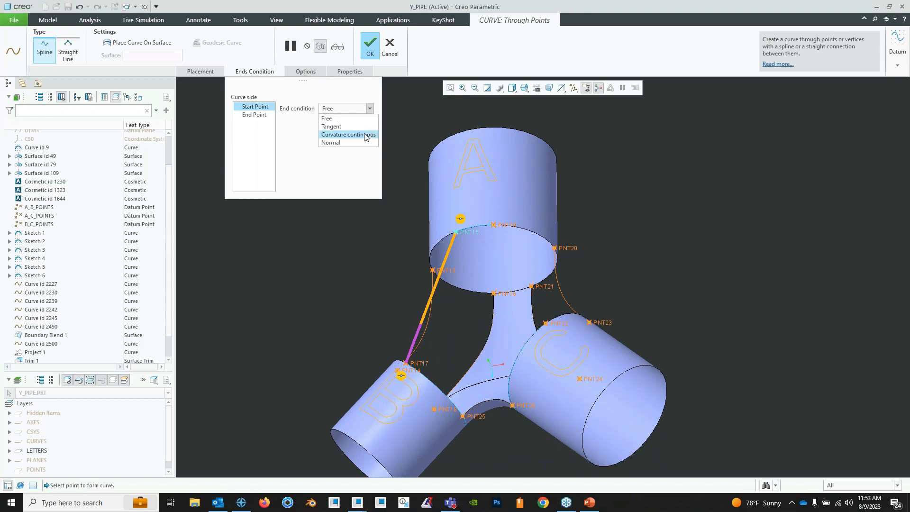
left_click(363, 133)
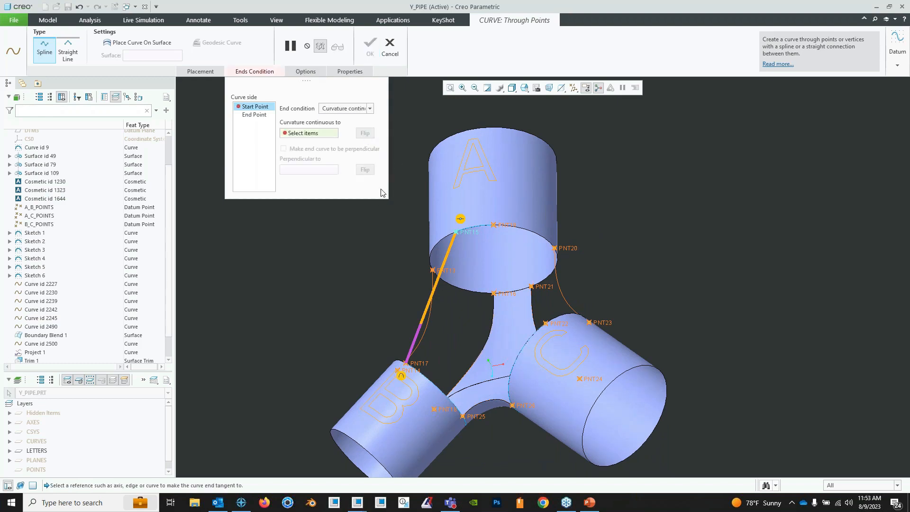
left_click(406, 379)
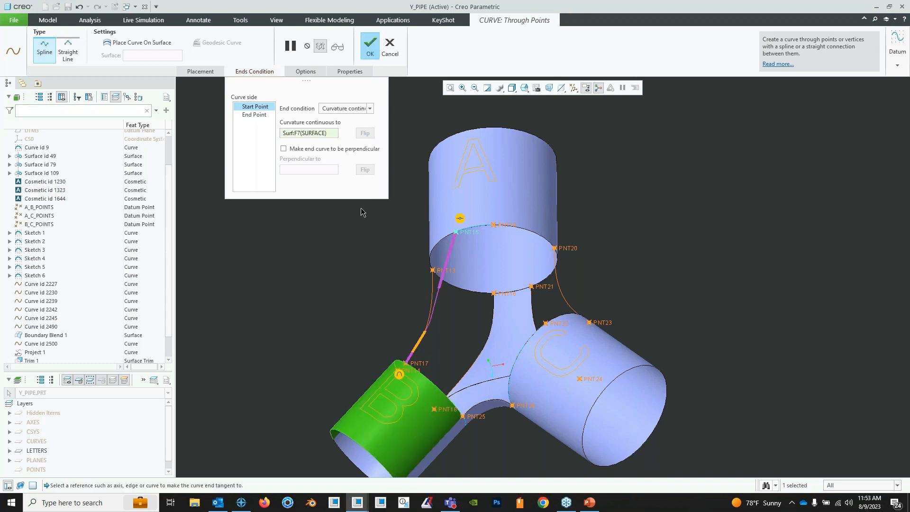
left_click(306, 150)
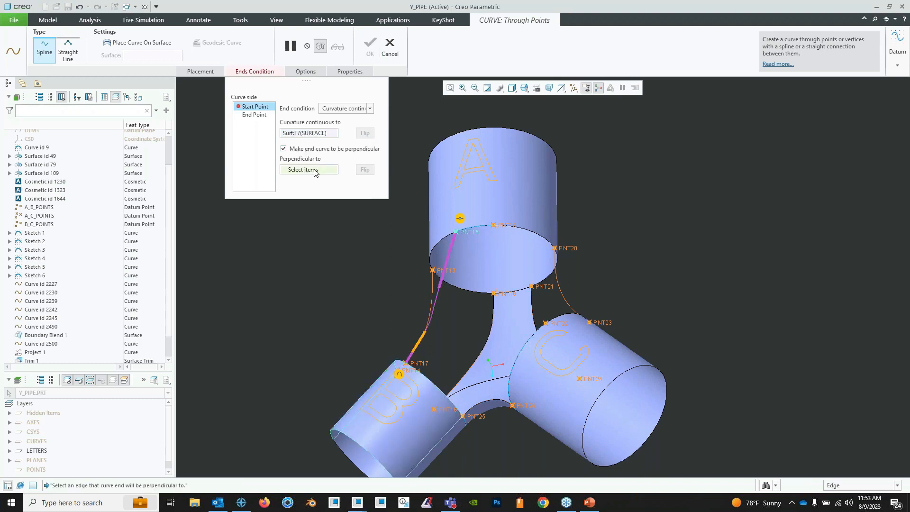
left_click(429, 383)
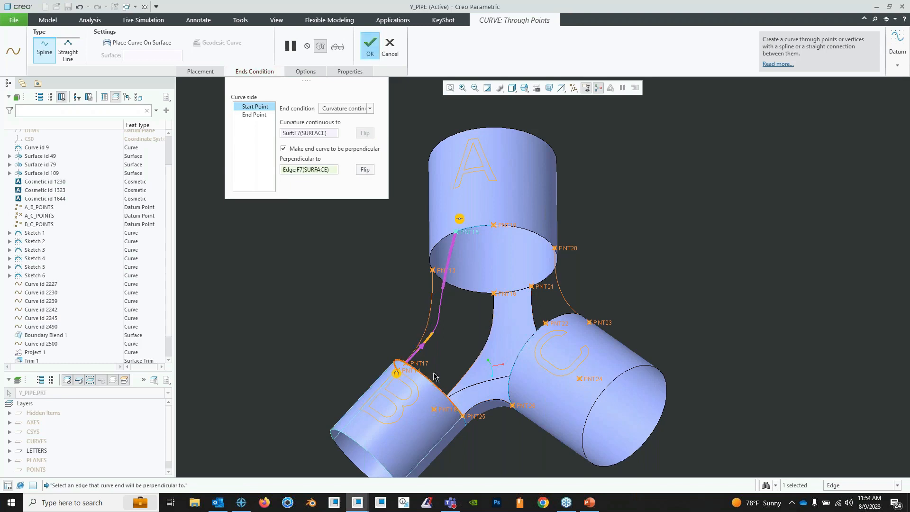
- Make the curve's end point curvature continuous to pipe A's surface and perpendicular to its lower rim edge, flip its direction, and inspect the curve
left_click(255, 115)
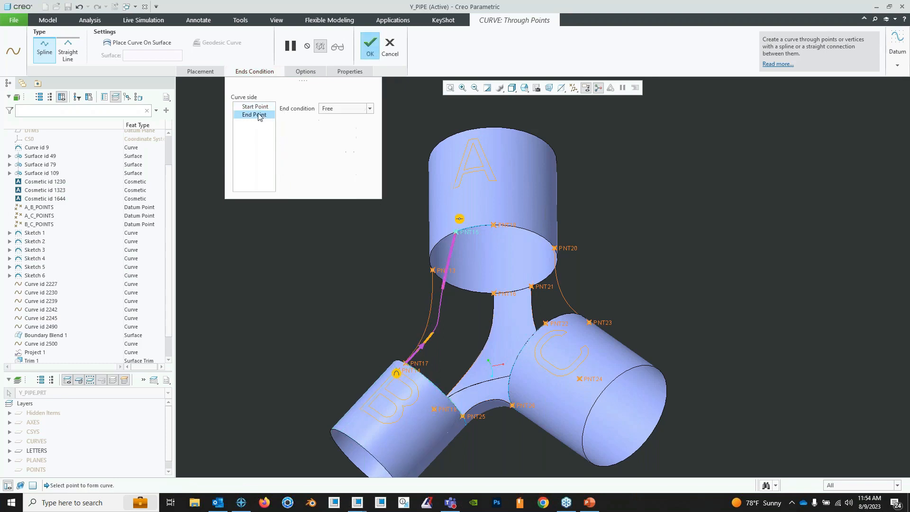
left_click(370, 109)
left_click(366, 134)
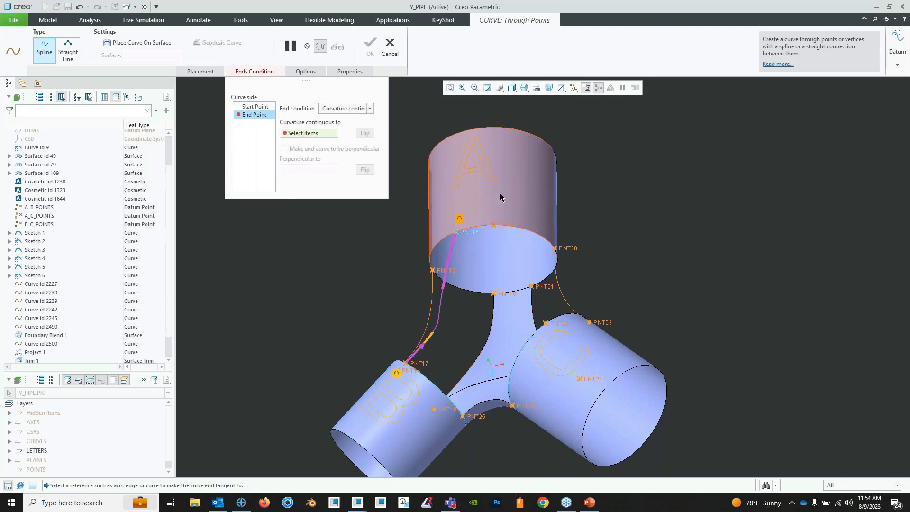
left_click(500, 191)
left_click(330, 151)
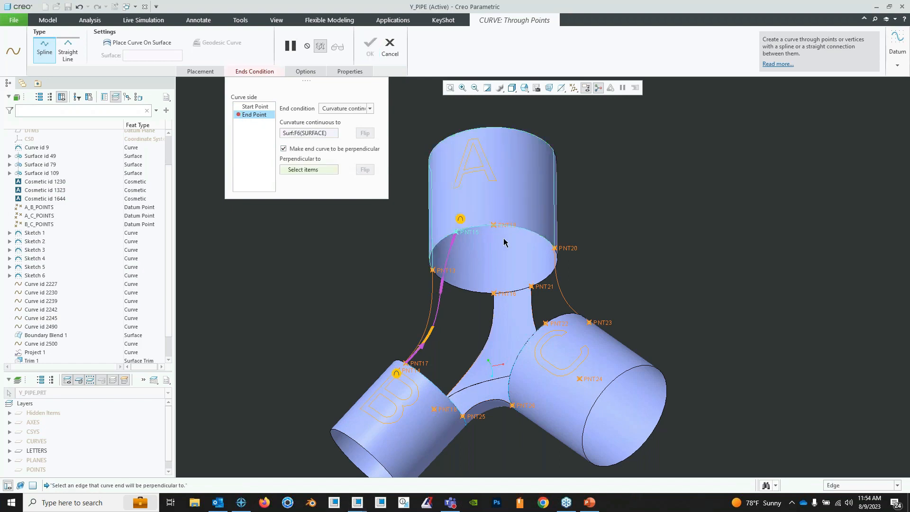
left_click(492, 227)
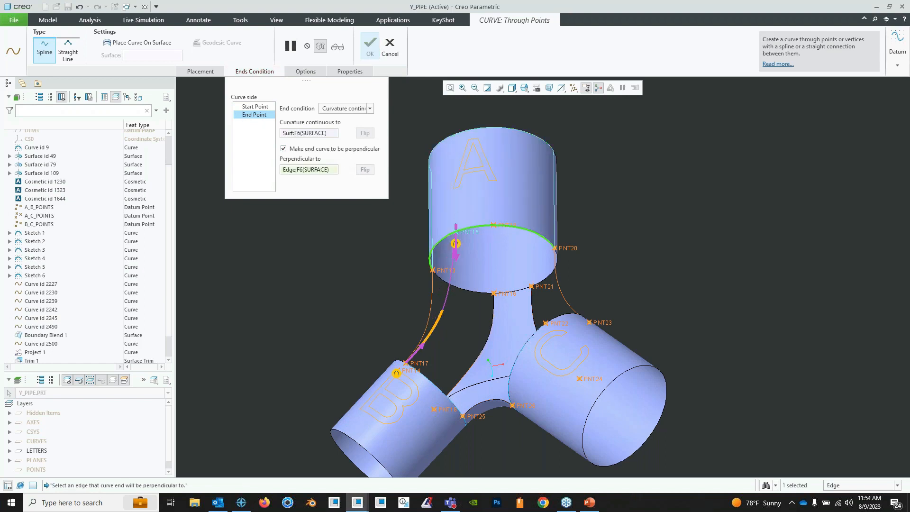
left_click(459, 256)
middle_click_drag(437, 263, 431, 365)
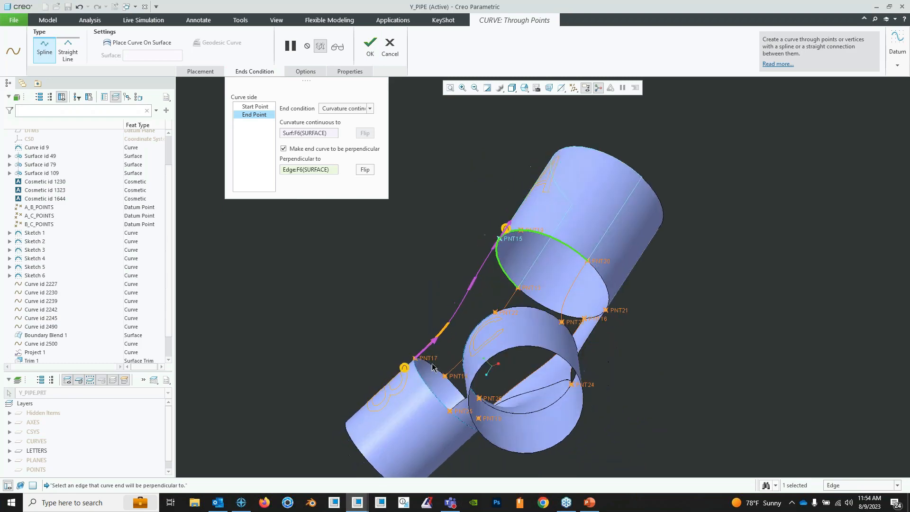
middle_click_drag(487, 259, 432, 226)
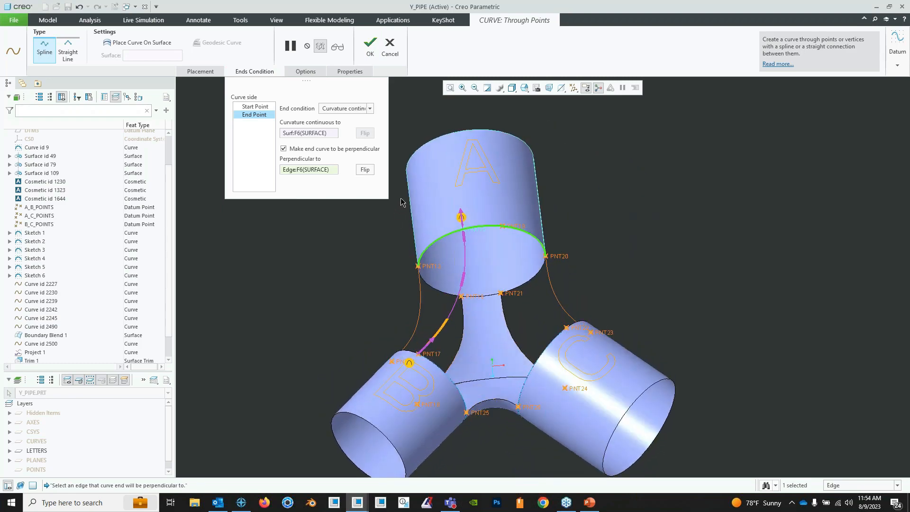
mouse_move(474, 263)
middle_mouse_down()
mouse_move(479, 253)
mouse_move(533, 253)
mouse_move(446, 269)
middle_mouse_up()
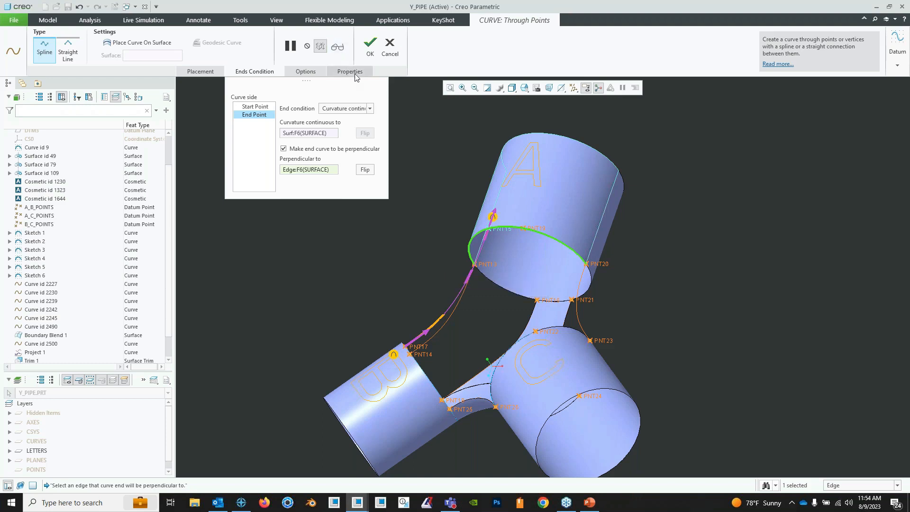
- Keep the end point's condition as Curvature continuous and complete the curve from PNT17 to PNT15
left_click(370, 108)
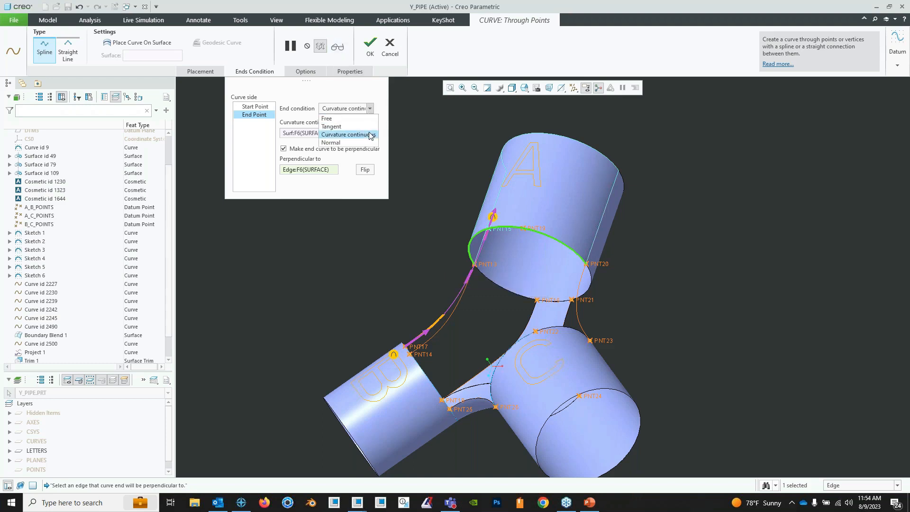
left_click(367, 136)
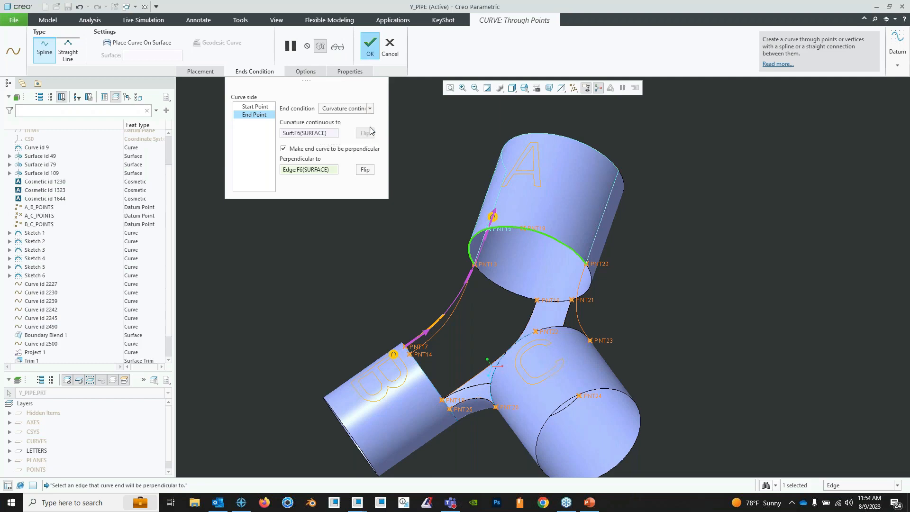
left_click(370, 46)
- Create a spline Curve through Points from PNT22 on pipe C to PNT19 on pipe A
mouse_move(496, 190)
middle_mouse_down()
mouse_move(534, 318)
mouse_move(476, 265)
middle_mouse_up()
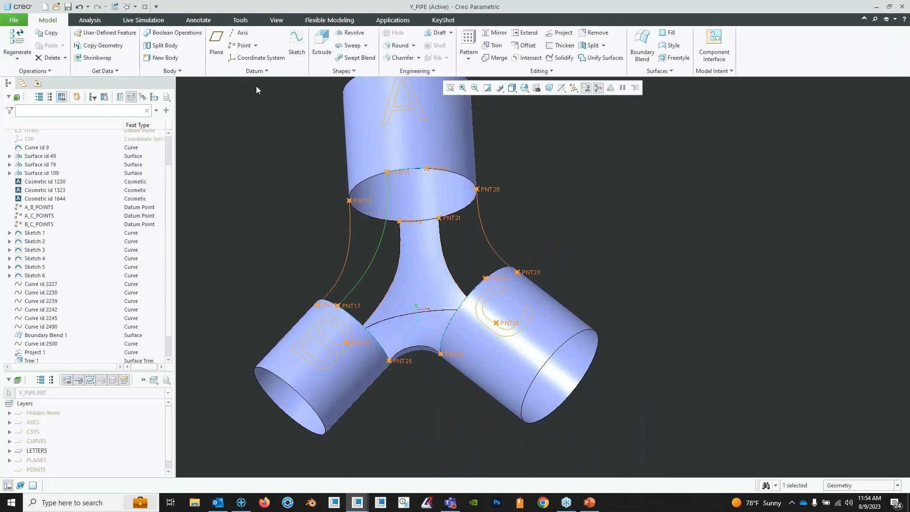
left_click(258, 70)
mouse_move(235, 81)
left_click(349, 82)
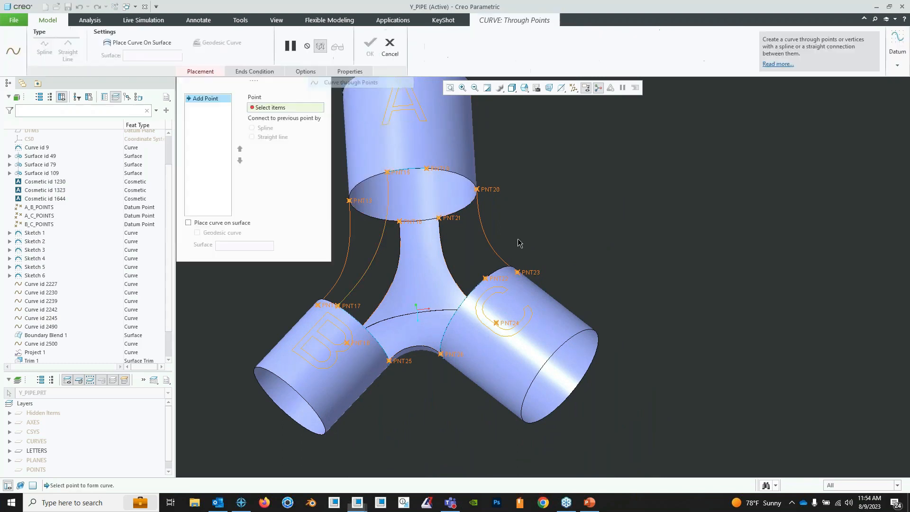
left_click(501, 283)
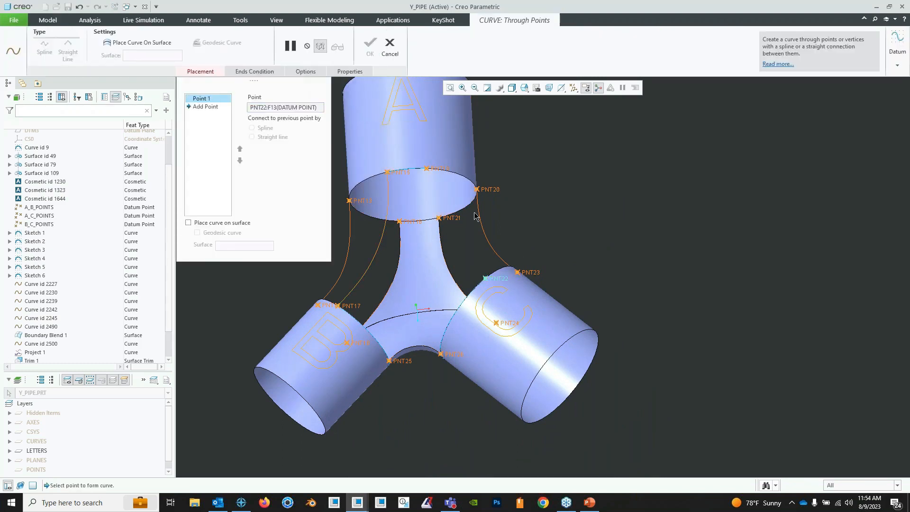
left_click(444, 169)
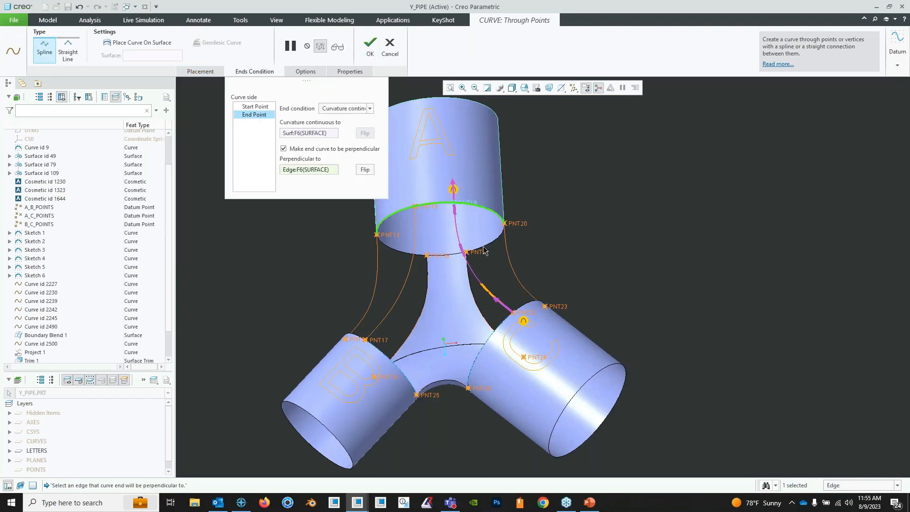
mouse_move(484, 251)
middle_mouse_down()
mouse_move(466, 316)
mouse_move(502, 291)
mouse_move(466, 317)
mouse_move(516, 317)
middle_mouse_up()
left_click(370, 45)
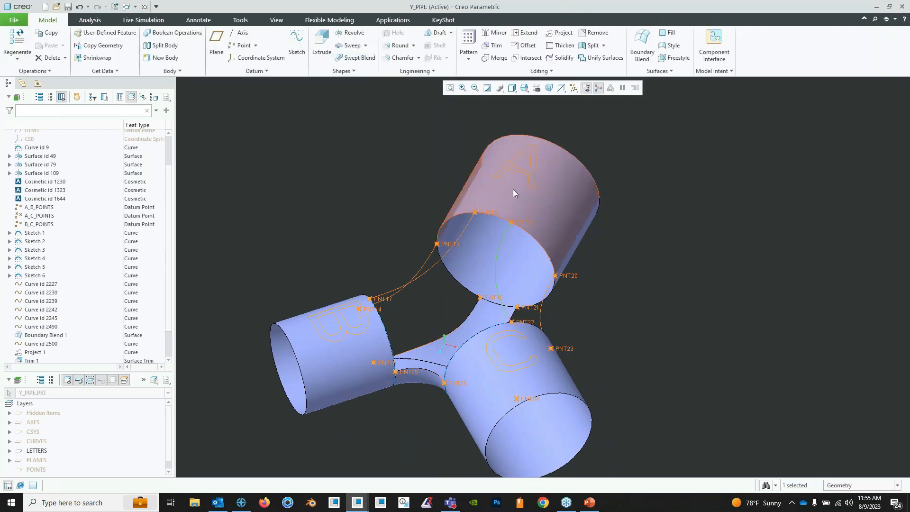
- Define a spline Curve through Points from PNT17 on pipe B to PNT22 on pipe C
middle_click_drag(514, 193, 411, 301)
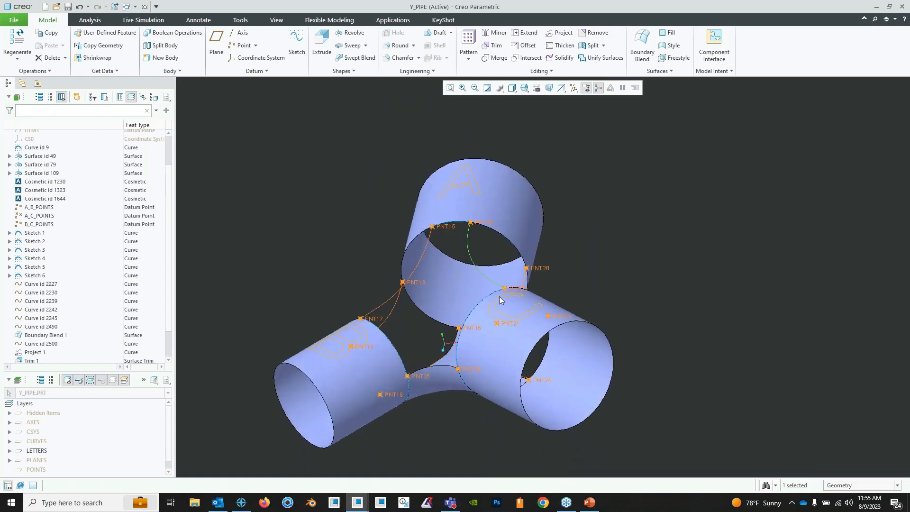
middle_click_drag(501, 297, 523, 335)
scroll(450, 341, "down", 3)
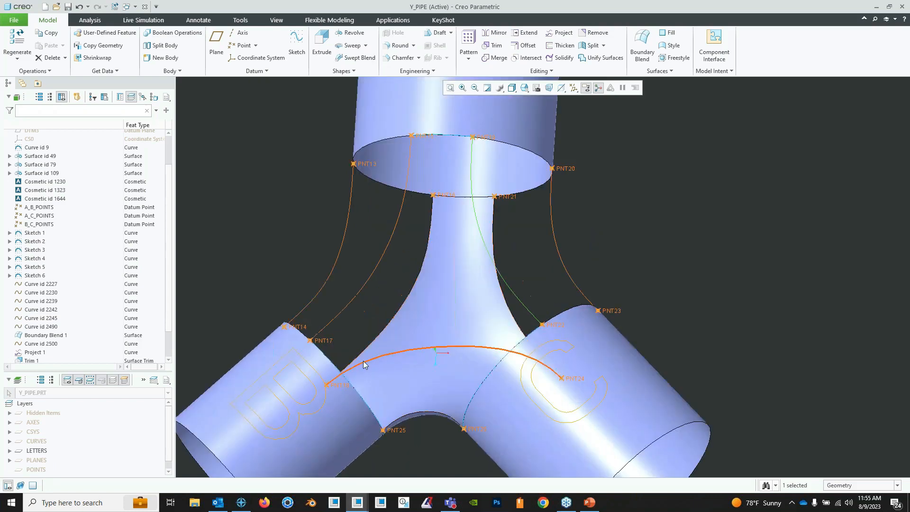
left_click(256, 71)
mouse_move(263, 86)
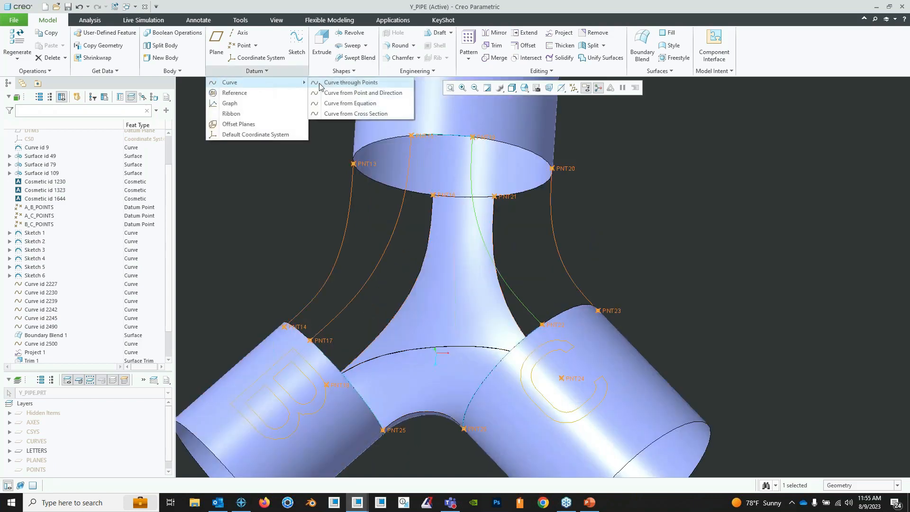
left_click(342, 83)
left_click(327, 345)
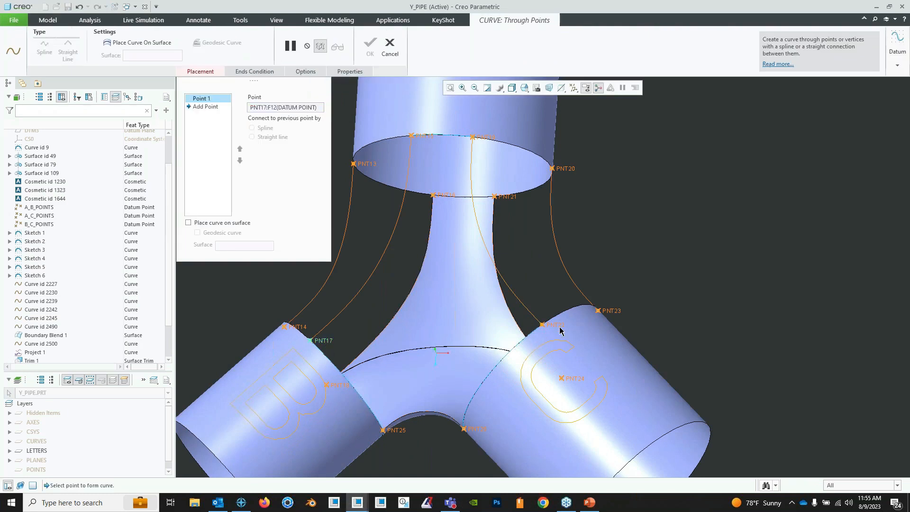
left_click(543, 325)
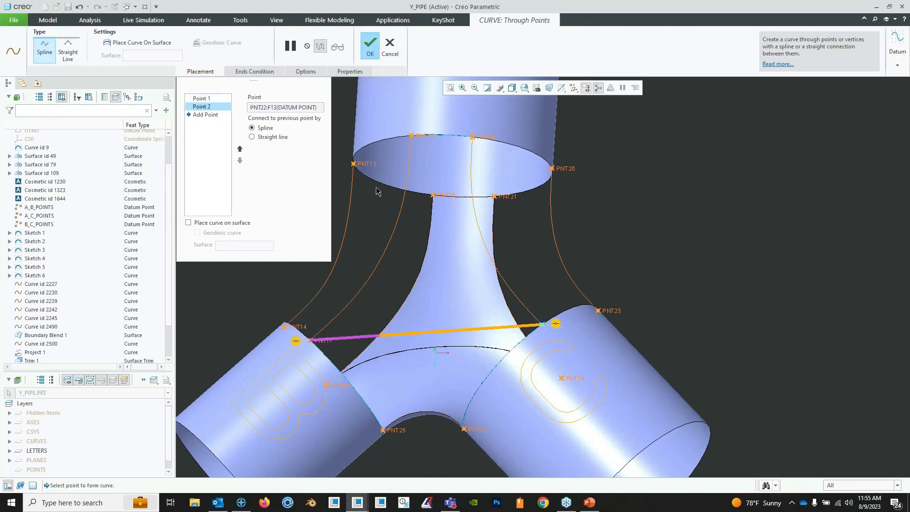
- Make the curve's start point tangent to pipe B's inner end edge
left_click(260, 72)
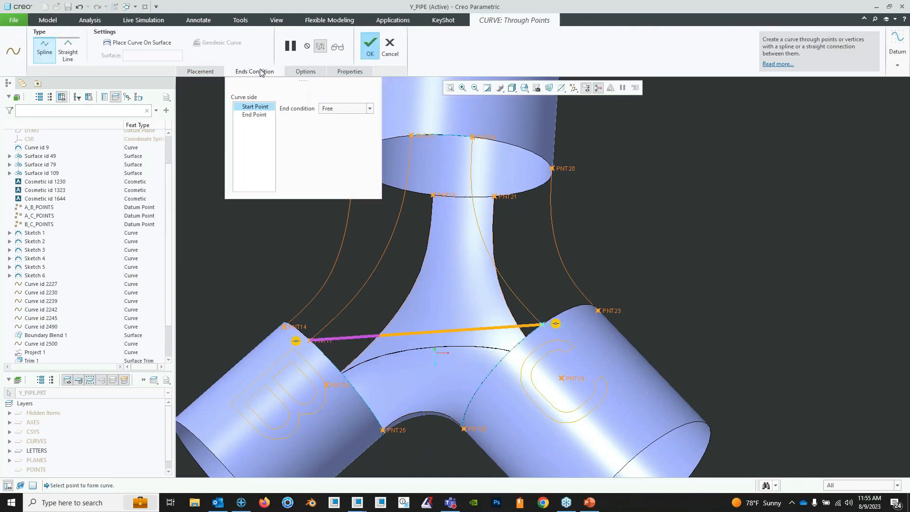
left_click(370, 108)
left_click(365, 126)
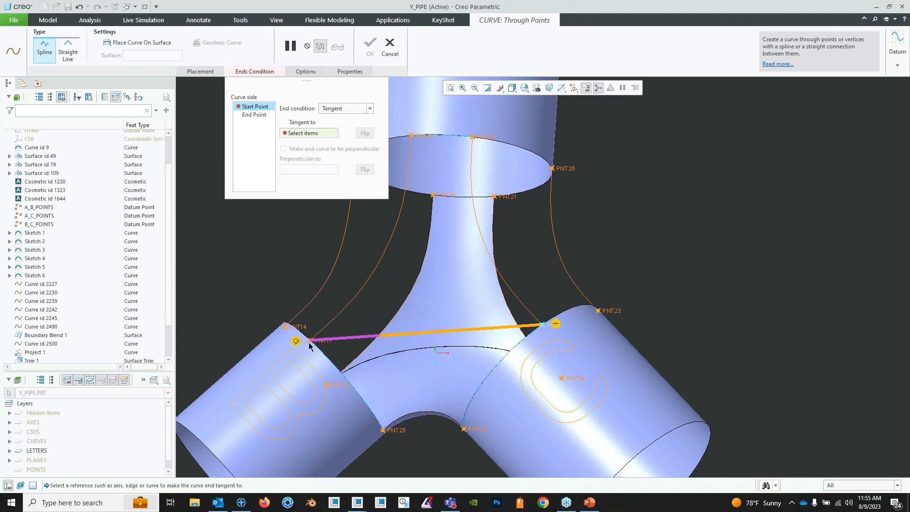
left_click(321, 356)
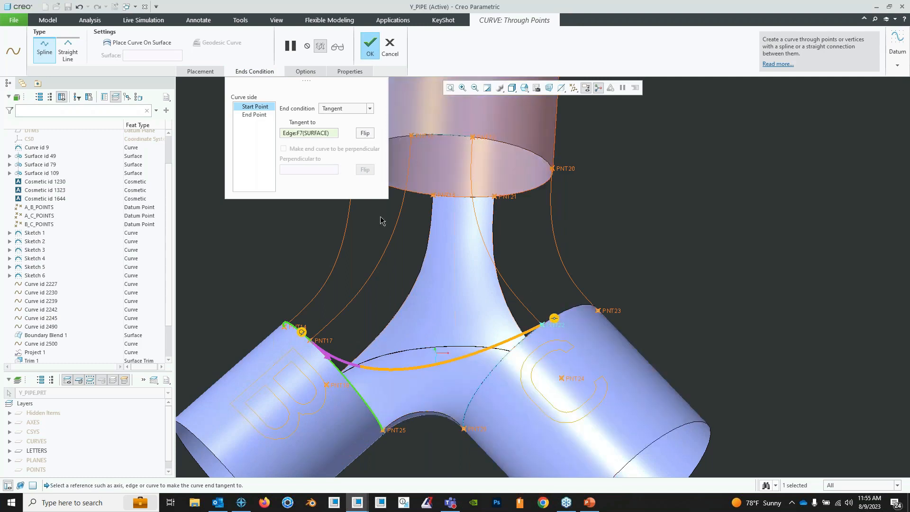
- Make the curve's end point tangent to pipe C's inner end edge and complete the curve
left_click(255, 115)
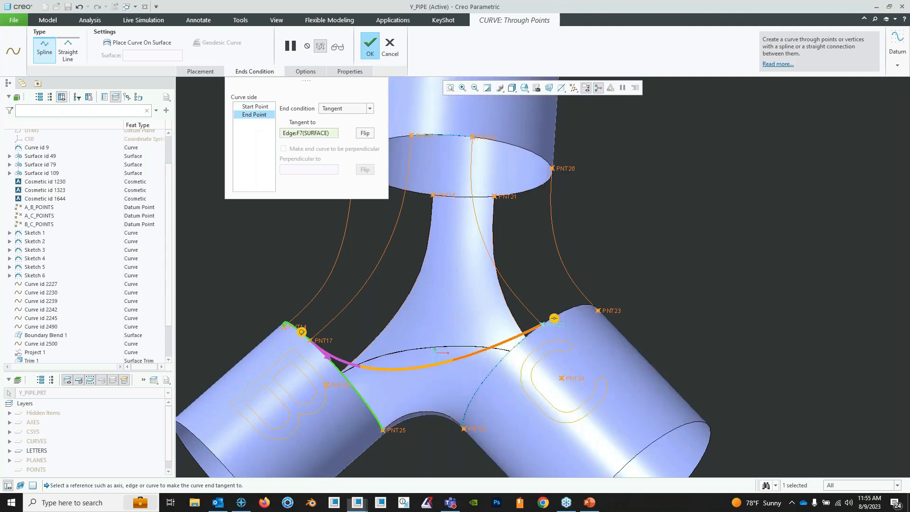
left_click(370, 109)
left_click(359, 127)
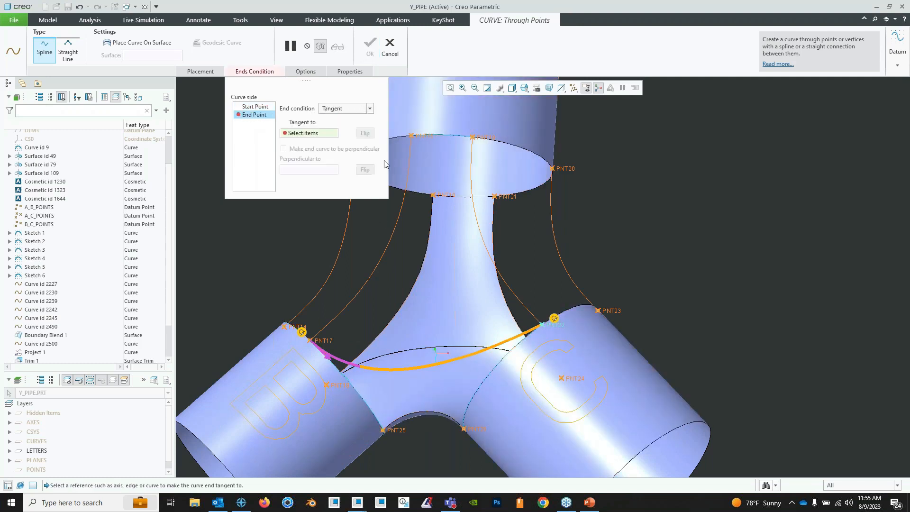
left_click(499, 369)
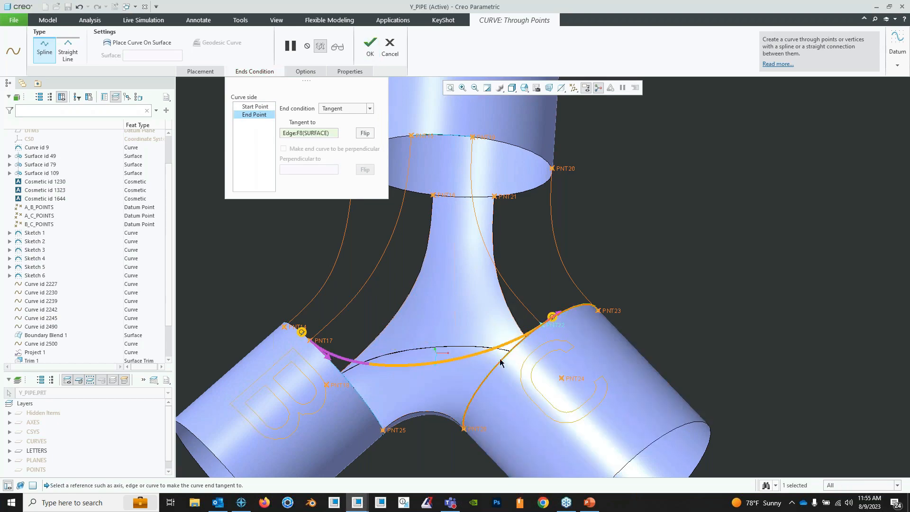
middle_click_drag(499, 368, 372, 385)
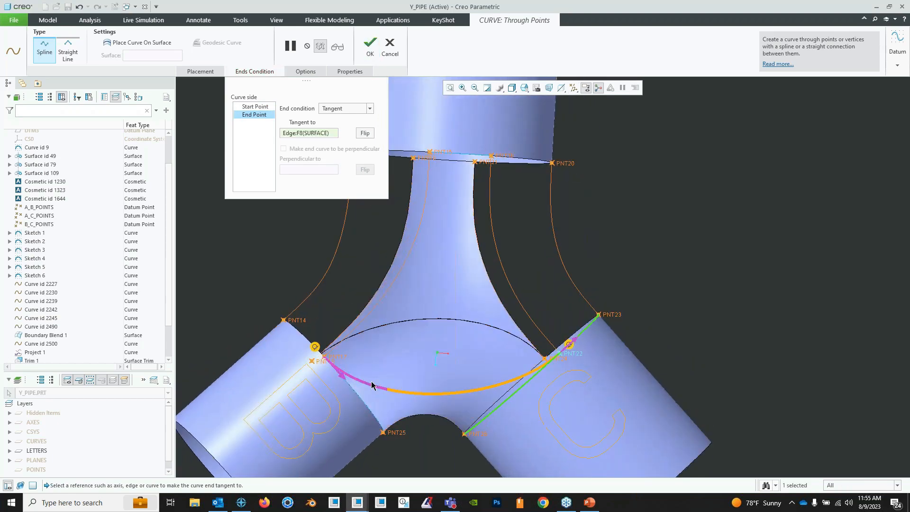
left_click(373, 49)
- Start a Boundary Blend with pipe A's rim edge trimmed between PNT15 and PNT19 and the PNT17–PNT22 curve as first-direction chains
middle_click_drag(616, 313, 605, 264)
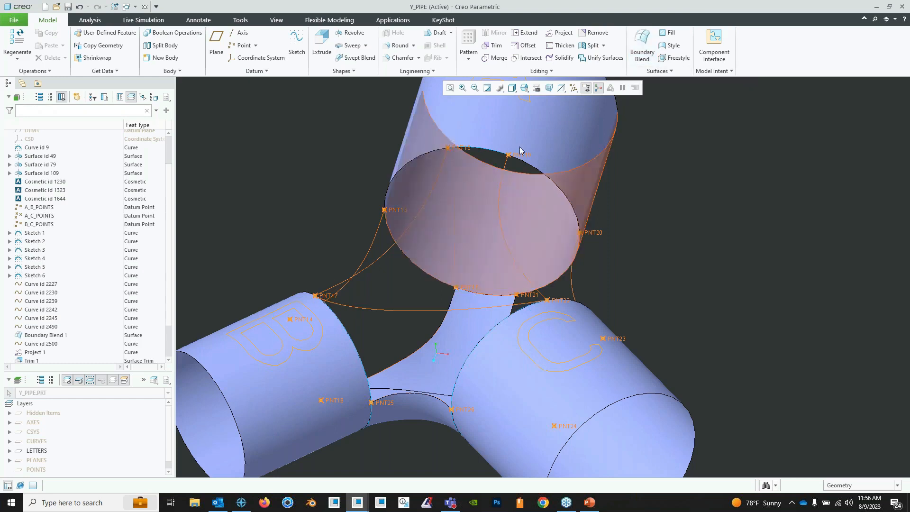
left_click(642, 47)
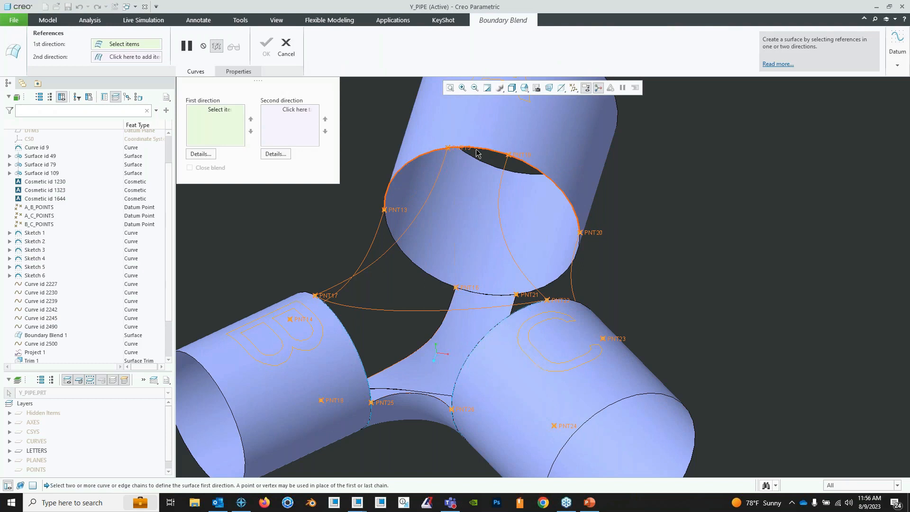
left_click(535, 170)
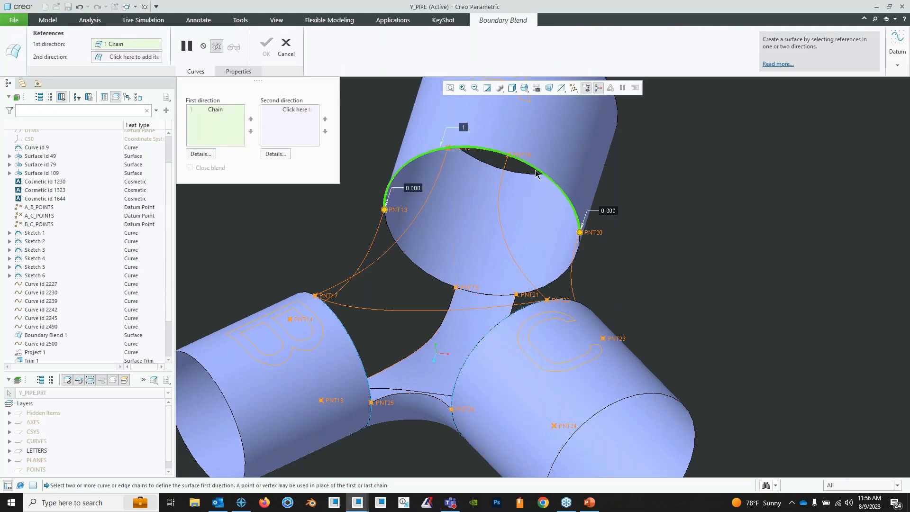
right_click(580, 232)
left_click(590, 245)
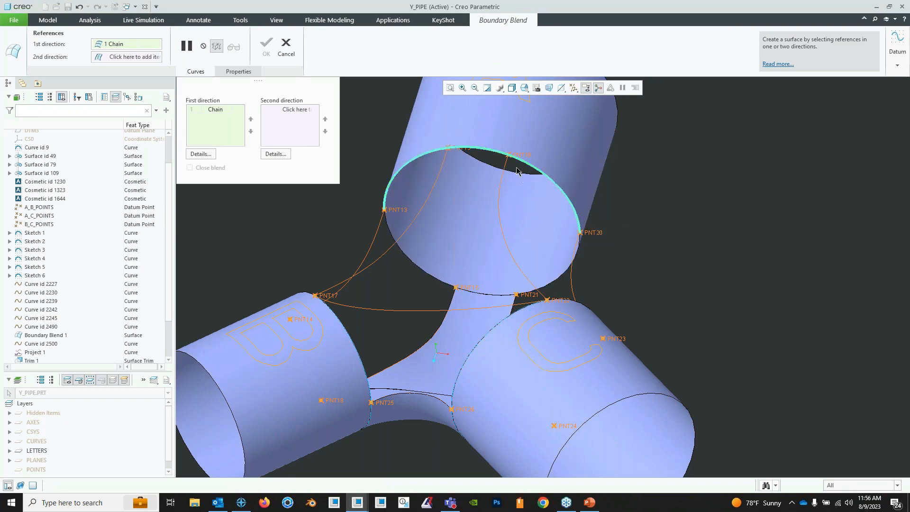
left_click(516, 155)
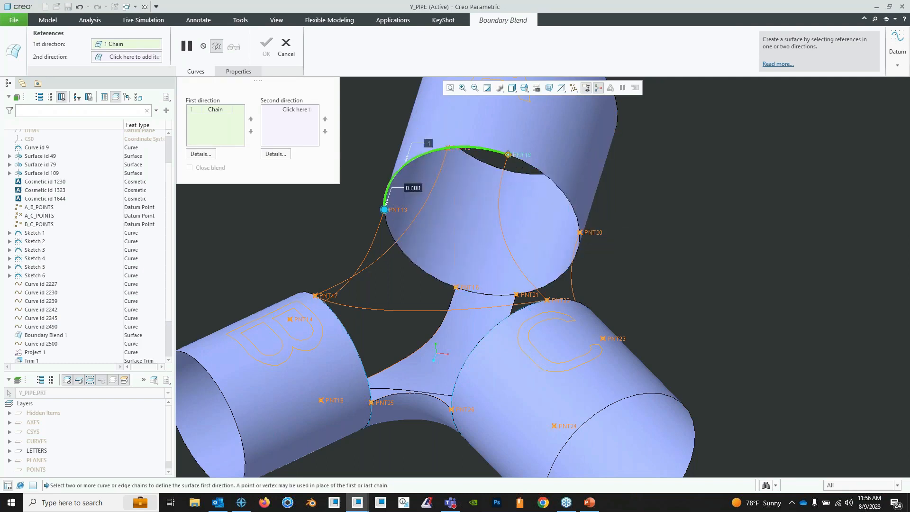
right_click(387, 211)
left_click(413, 226)
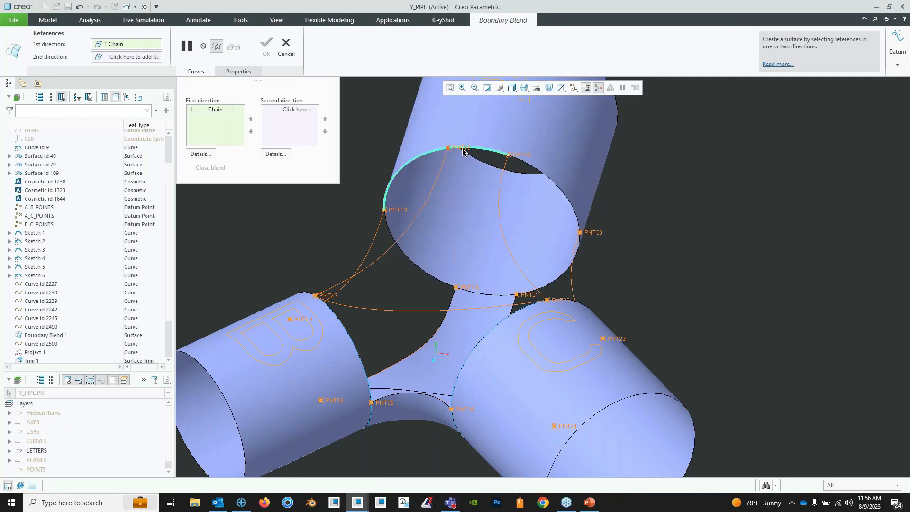
left_click(448, 147)
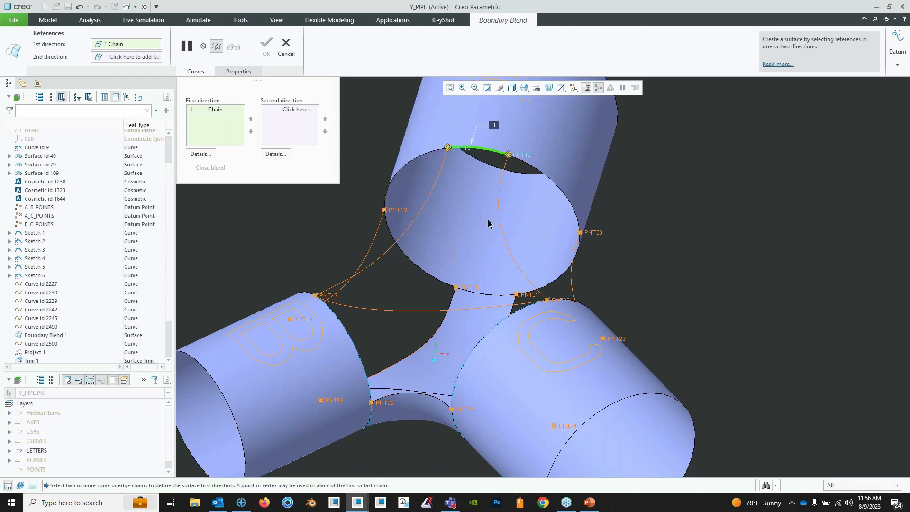
left_click(453, 310)
- Add the PNT22–PNT19 and PNT17–PNT15 curves as second-direction chains and complete the Boundary Blend surface
middle_click_drag(527, 284, 410, 227)
right_click(348, 232)
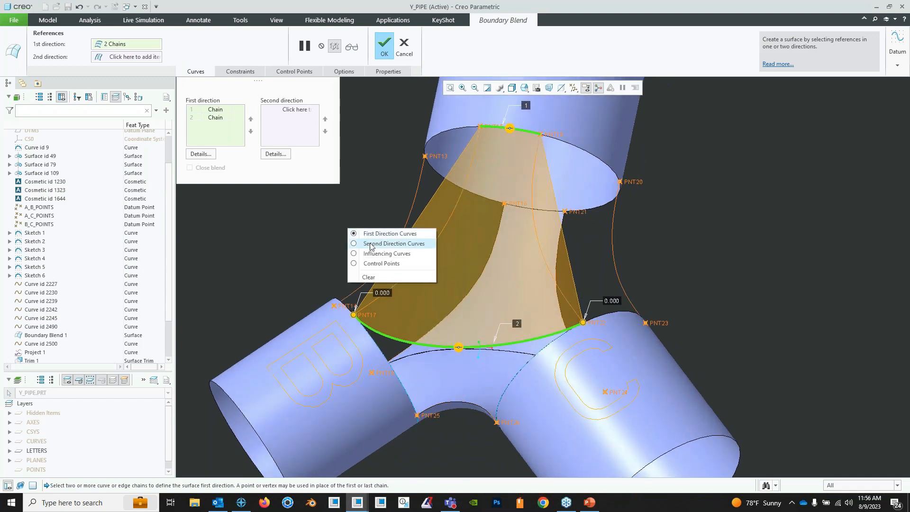
left_click(370, 244)
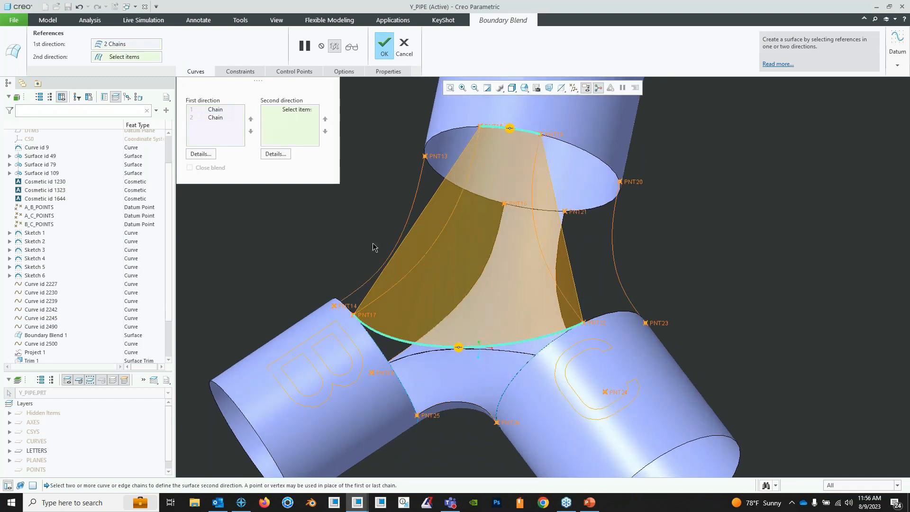
left_click(544, 258)
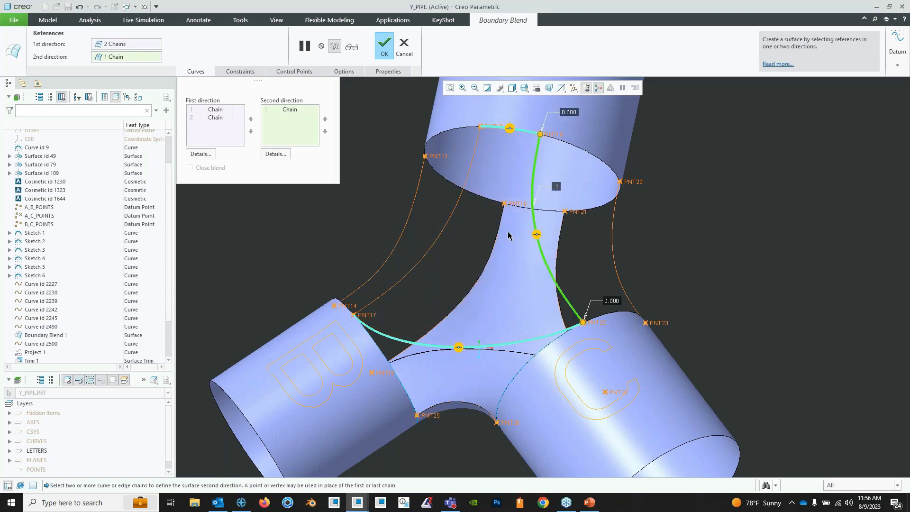
left_click(457, 211, "ctrl")
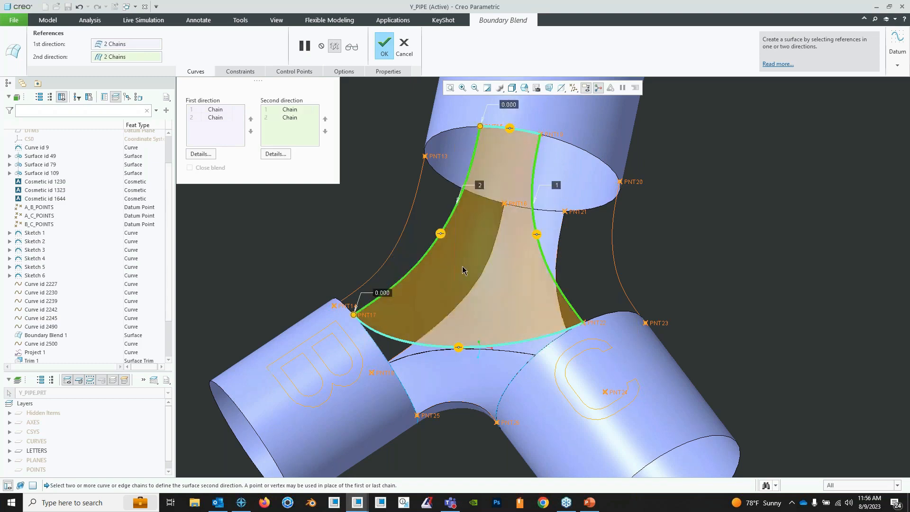
middle_click_drag(462, 266, 438, 237)
left_click(386, 61)
middle_click_drag(503, 227, 585, 275)
left_click(689, 249)
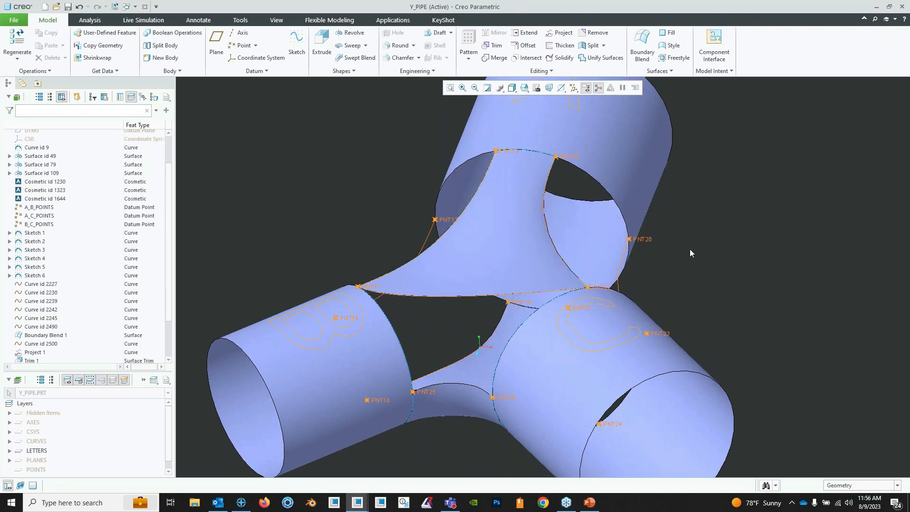
- Start a spline curve through datum points PNT17 and PNT22, spanning between pipes B and C
mouse_move(690, 249)
middle_mouse_down()
mouse_move(638, 255)
mouse_move(682, 247)
mouse_move(691, 261)
middle_mouse_up()
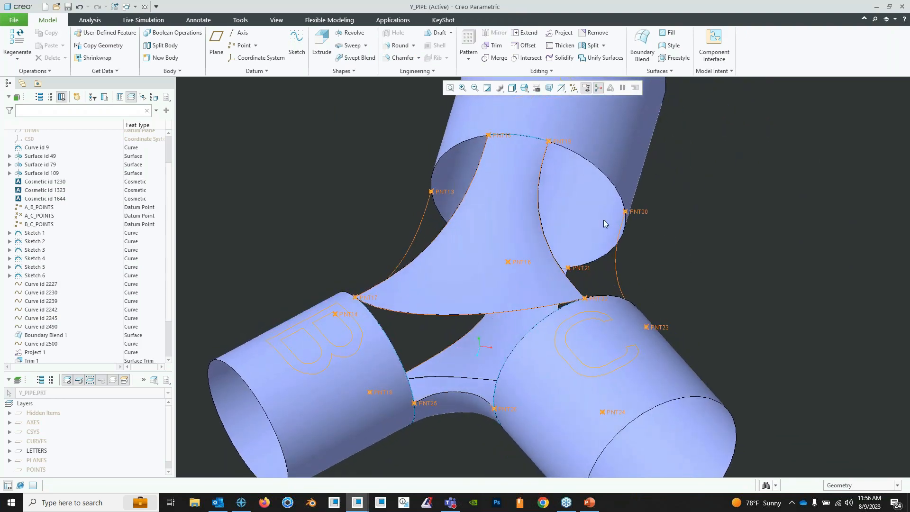
middle_click_drag(423, 302, 370, 323)
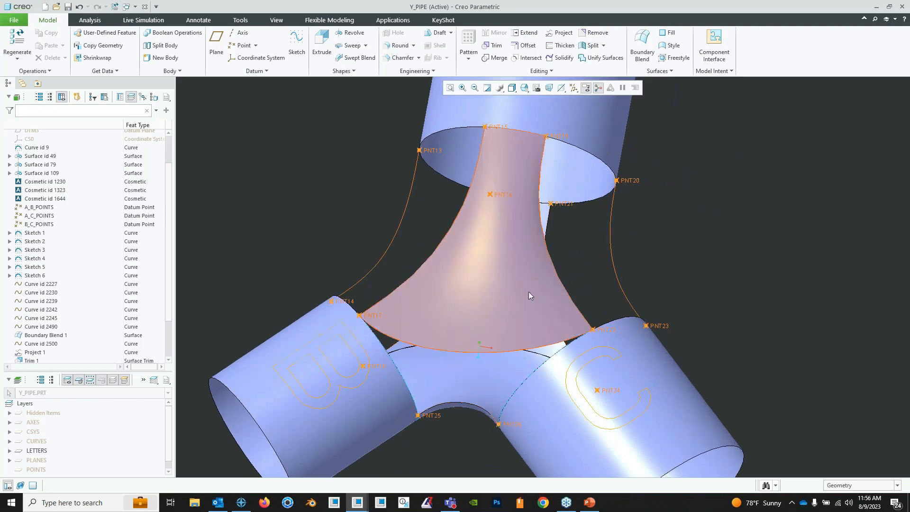
middle_click_drag(527, 291, 506, 266)
left_click(255, 71)
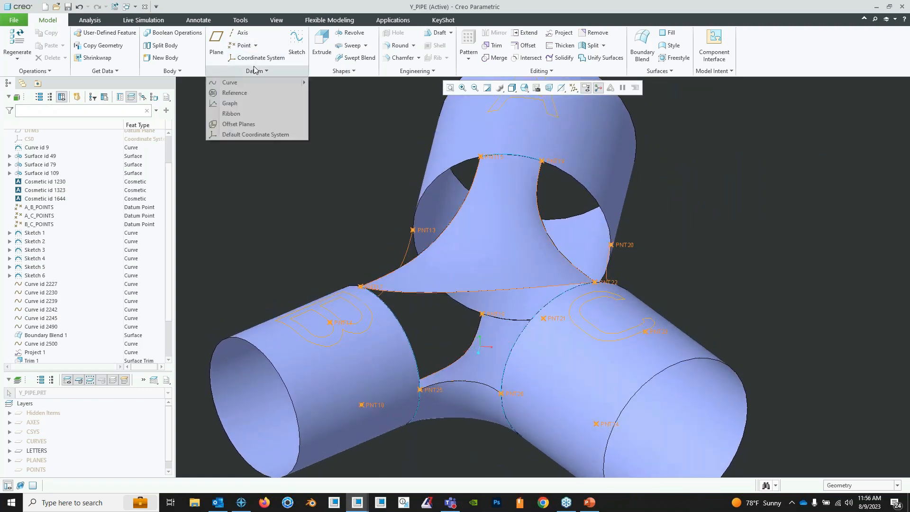
mouse_move(274, 82)
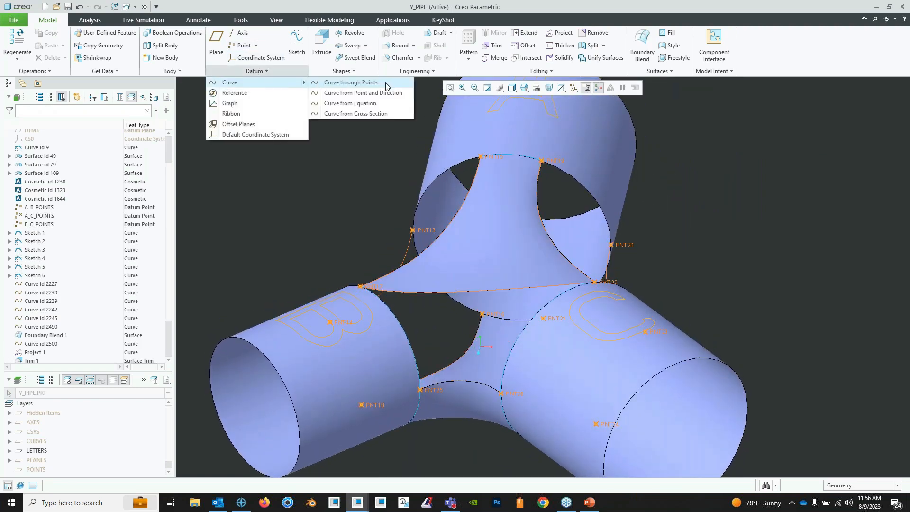
left_click(385, 82)
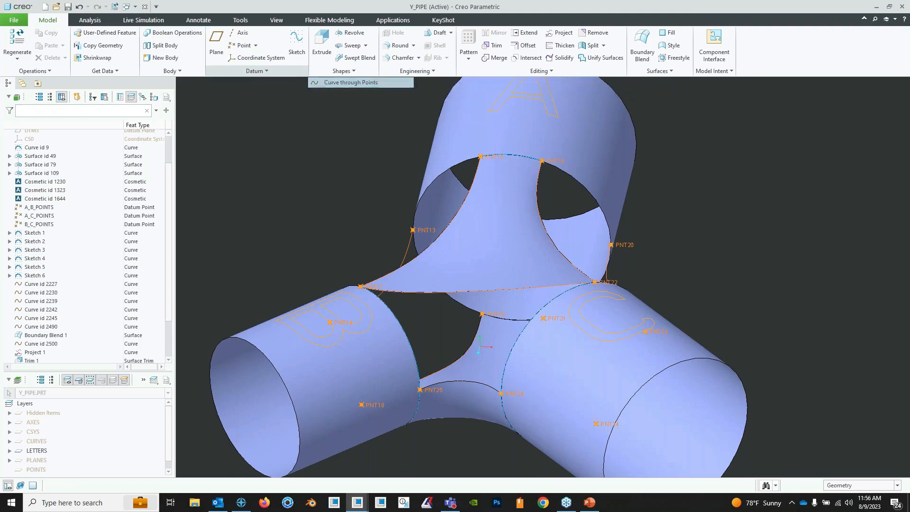
left_click(376, 313)
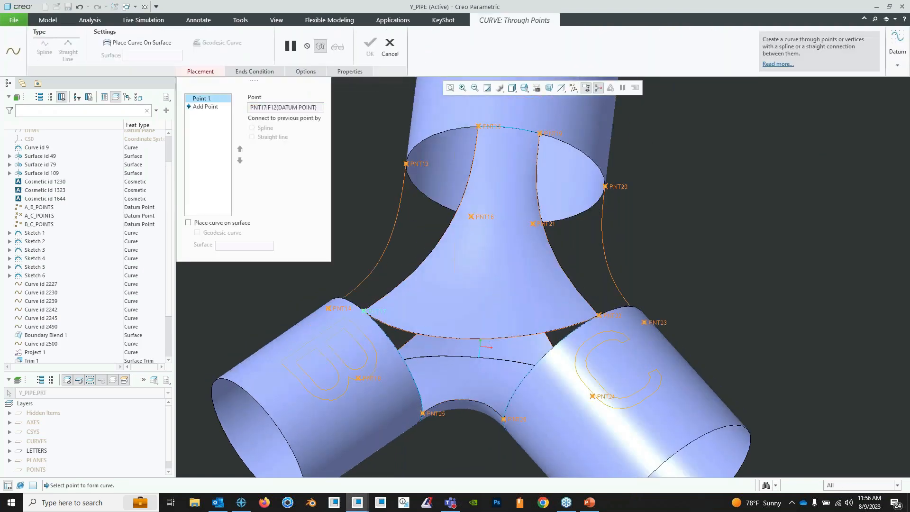
left_click(600, 315)
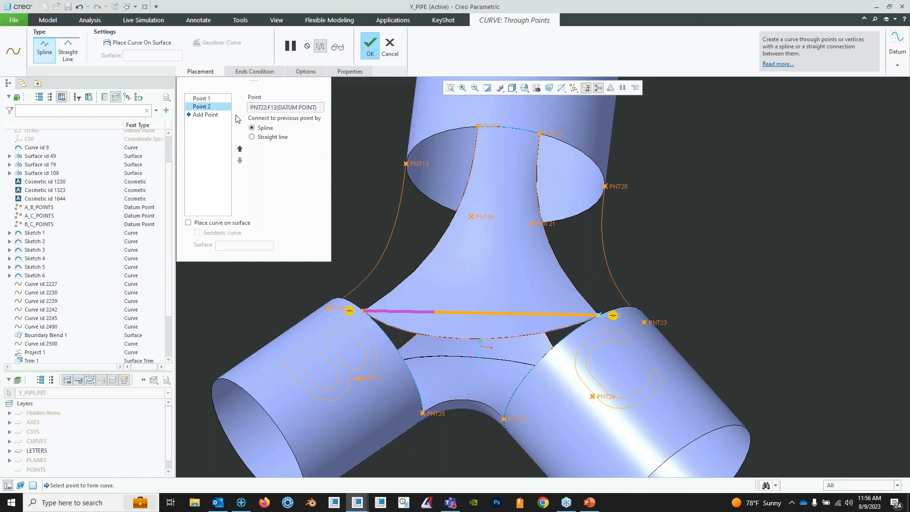
- Make the curve's start point curvature continuous to pipe B's surface and perpendicular to pipe B's inner end edge
left_click(273, 71)
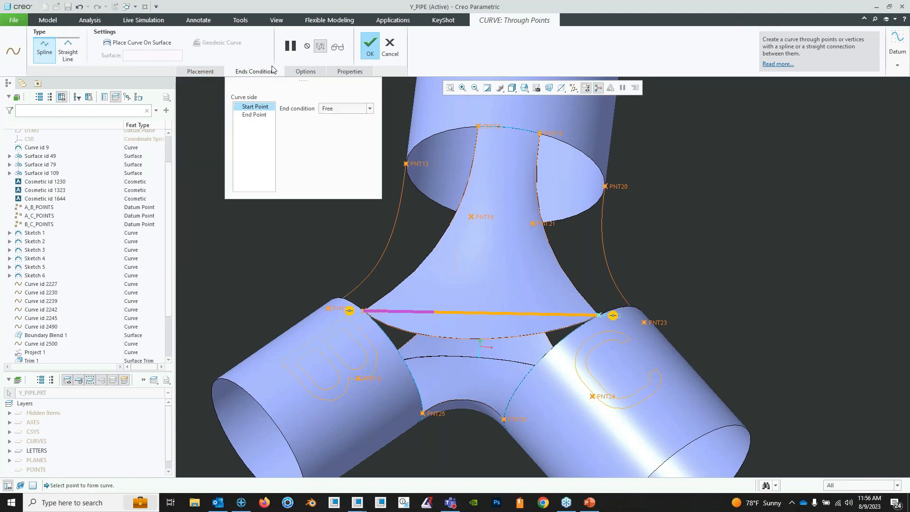
left_click(370, 108)
left_click(367, 135)
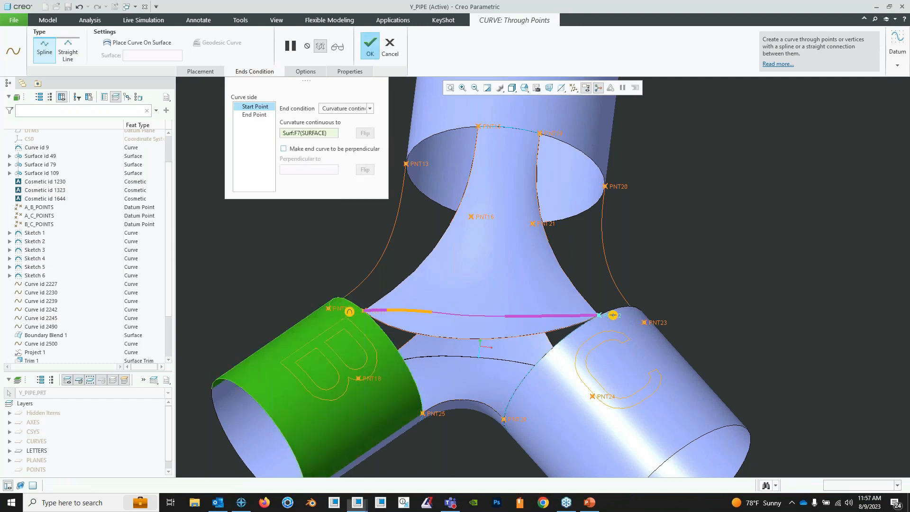
left_click(284, 148)
left_click(406, 363)
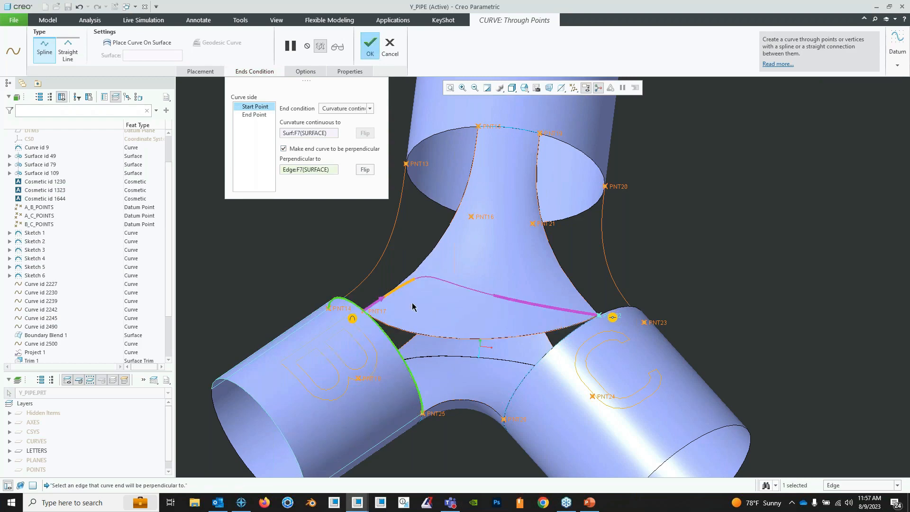
middle_click_drag(413, 306, 382, 291)
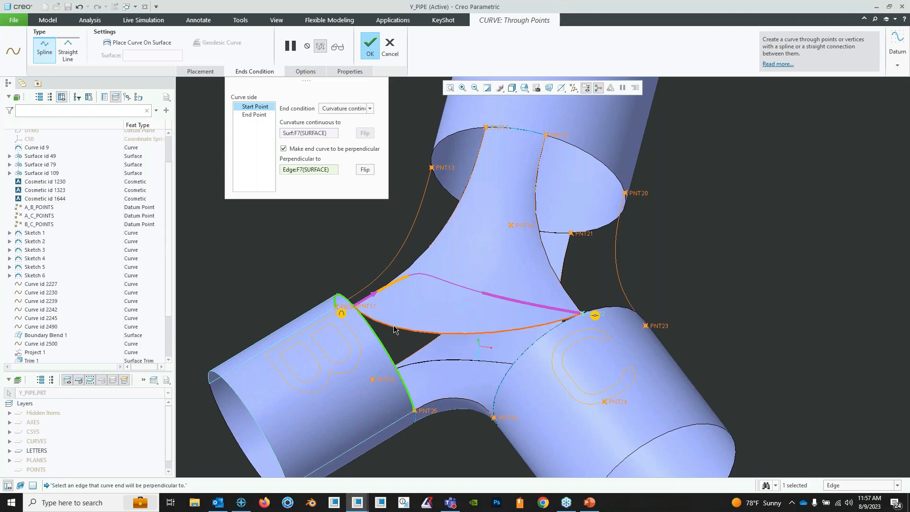
mouse_move(496, 269)
middle_mouse_down()
mouse_move(505, 277)
mouse_move(492, 272)
middle_mouse_up()
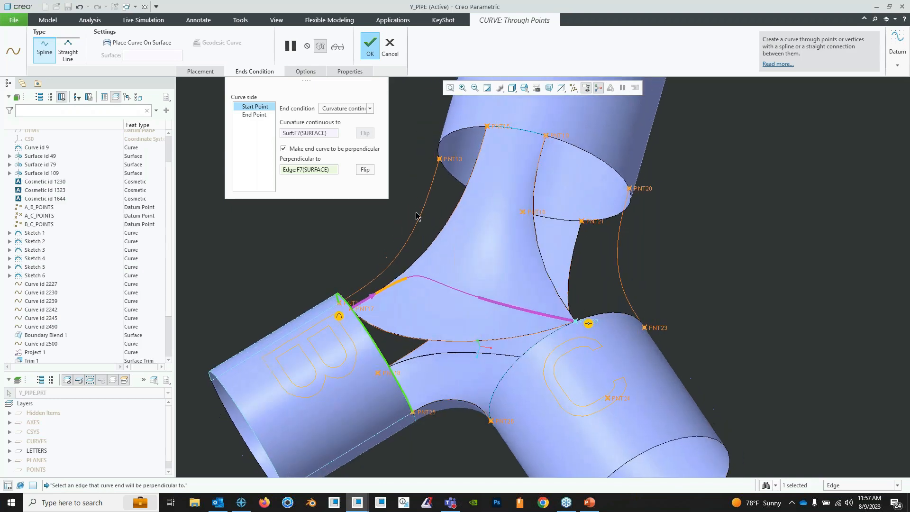
- Make the curve's end point curvature continuous to pipe C's surface and perpendicular to its inner end edge, and complete the curve
left_click(256, 114)
left_click(370, 109)
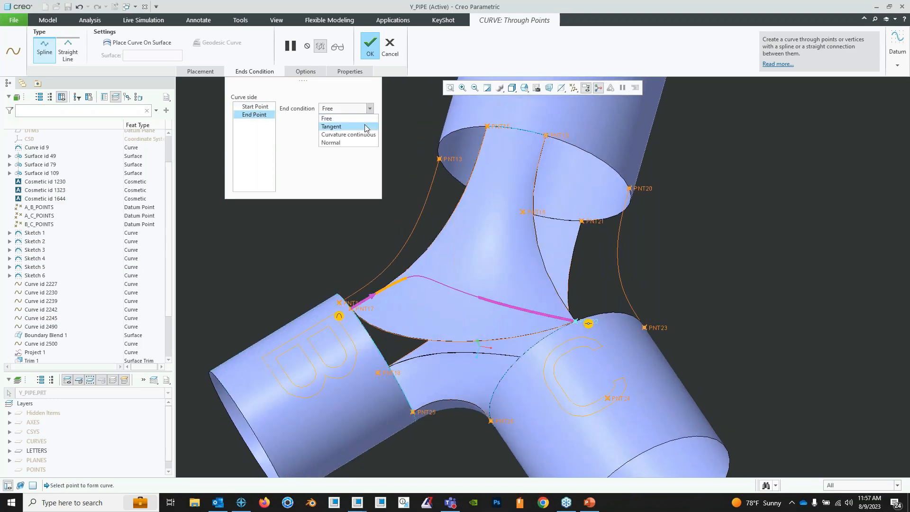
left_click(361, 136)
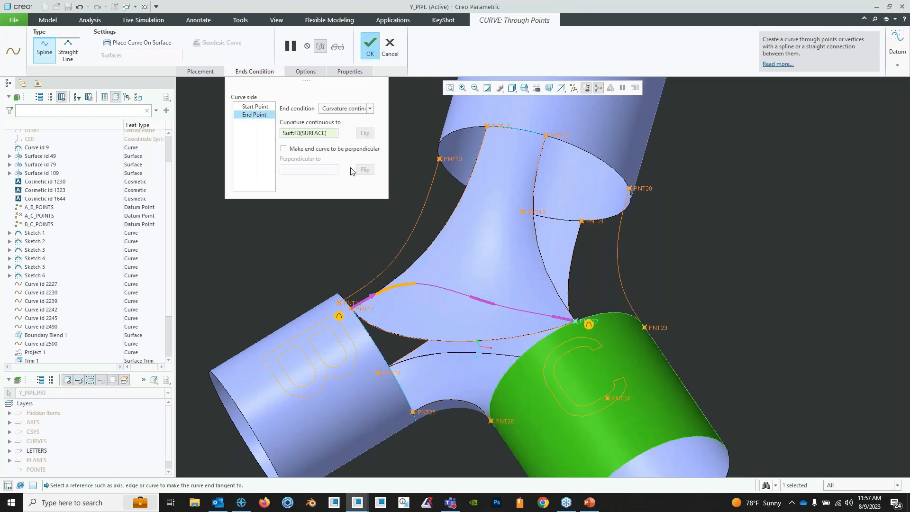
left_click(307, 148)
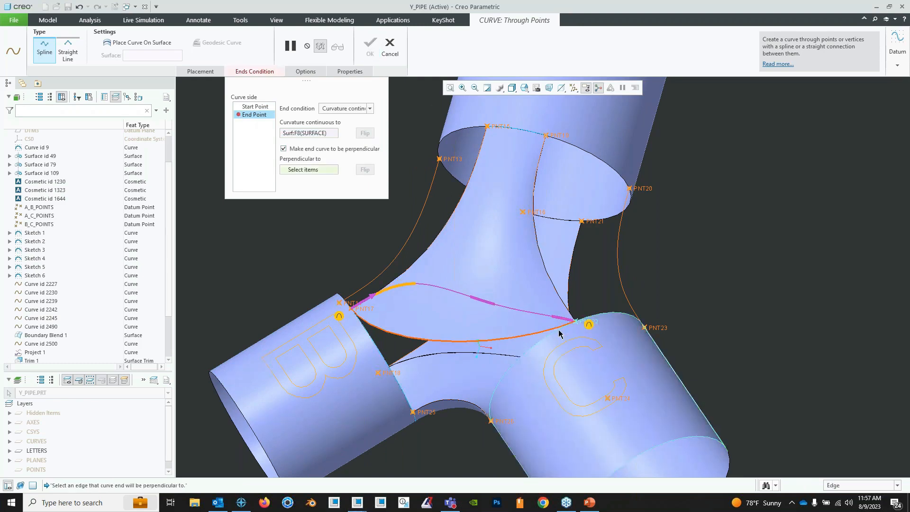
left_click(588, 319)
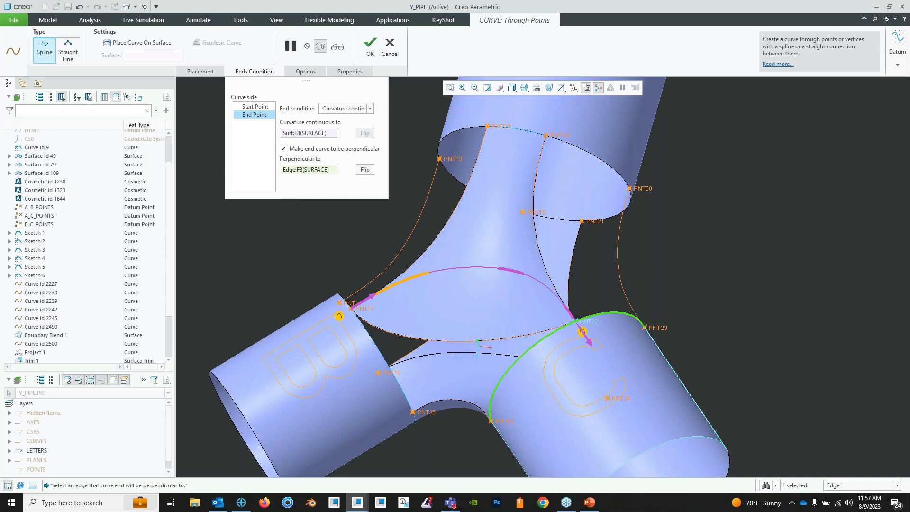
left_click(368, 51)
- Project the new PNT17–PNT22 curve onto the boundary blend surface extending from pipe A, using datum plane DTM2 as the direction reference
mouse_move(565, 227)
middle_mouse_down()
mouse_move(489, 205)
mouse_move(491, 231)
mouse_move(479, 203)
mouse_move(447, 209)
mouse_move(517, 249)
mouse_move(449, 251)
mouse_move(476, 263)
mouse_move(514, 200)
middle_mouse_up()
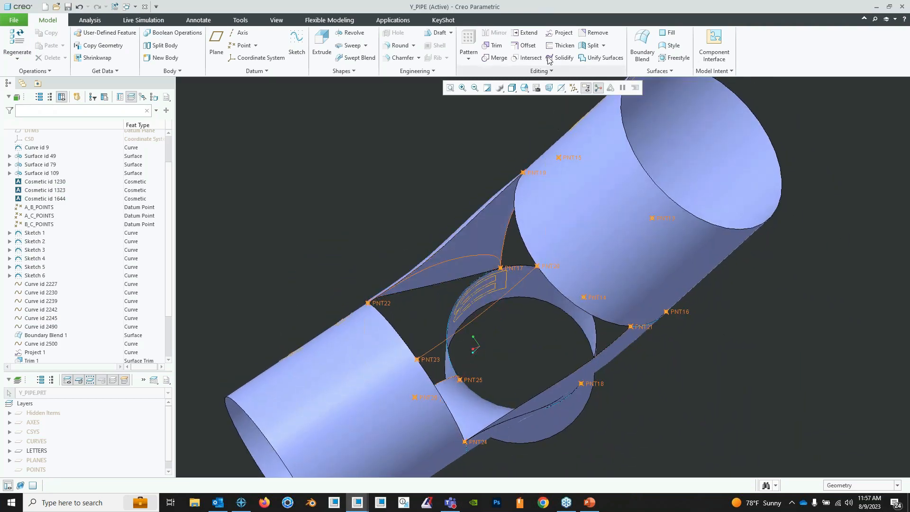
left_click(560, 32)
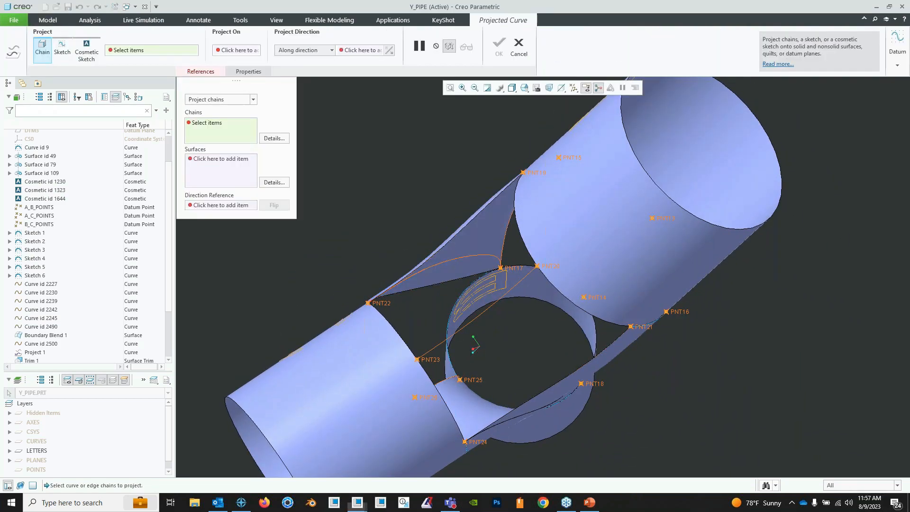
left_click(458, 264)
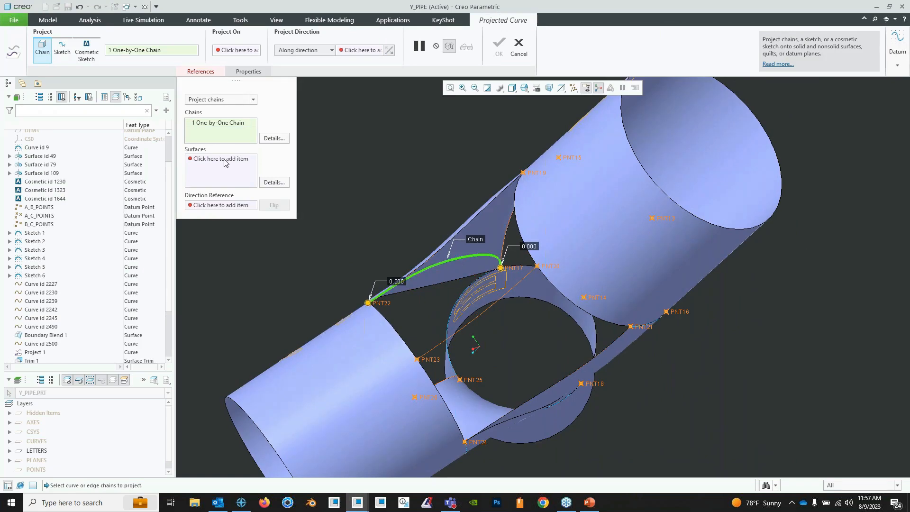
left_click(224, 161)
left_click(468, 247)
middle_click_drag(468, 247, 234, 216)
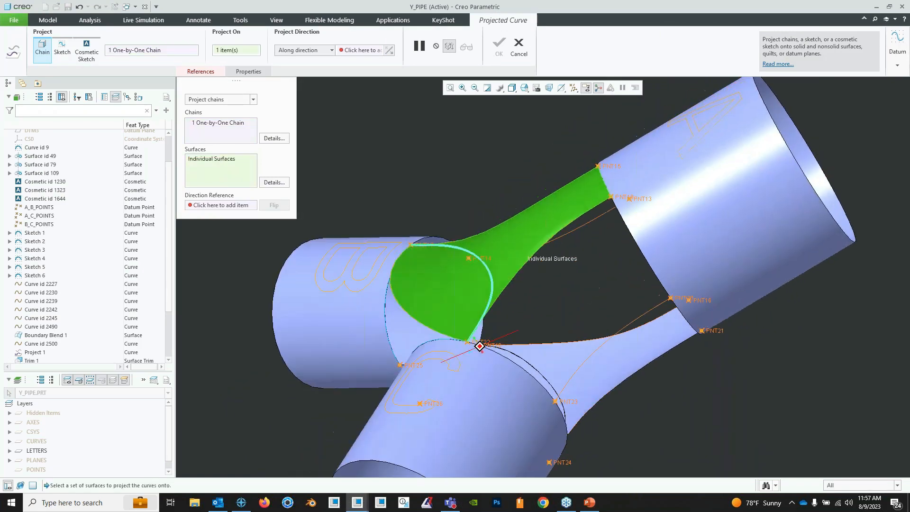
left_click(236, 207)
scroll(53, 168, "up", 3)
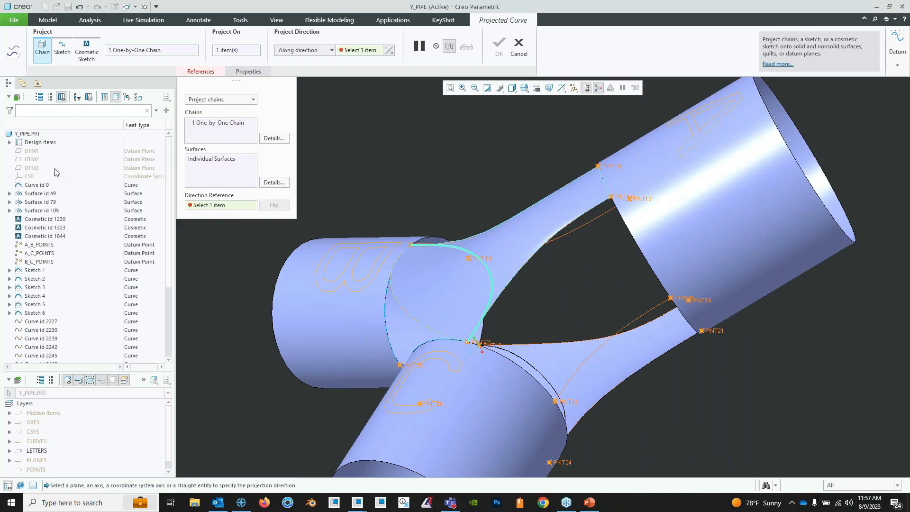
left_click(40, 161)
left_click(498, 45)
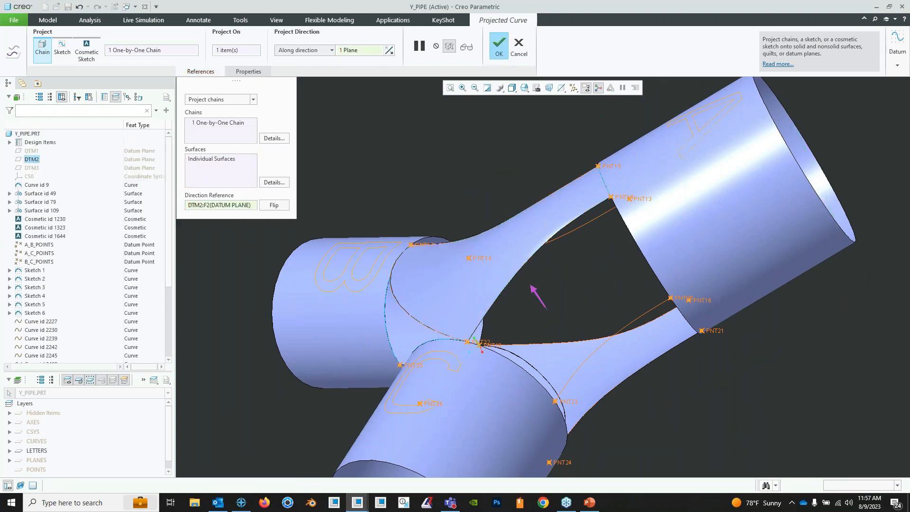
- Trim the boundary blend quilt with the projected curve, keeping the portion towards pipe A
middle_click_drag(519, 230, 516, 156)
left_click(488, 192)
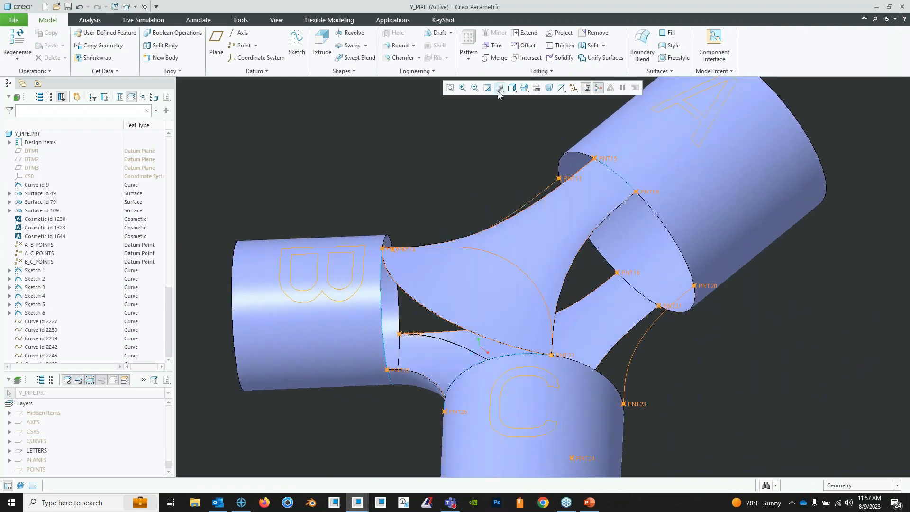
left_click(496, 49)
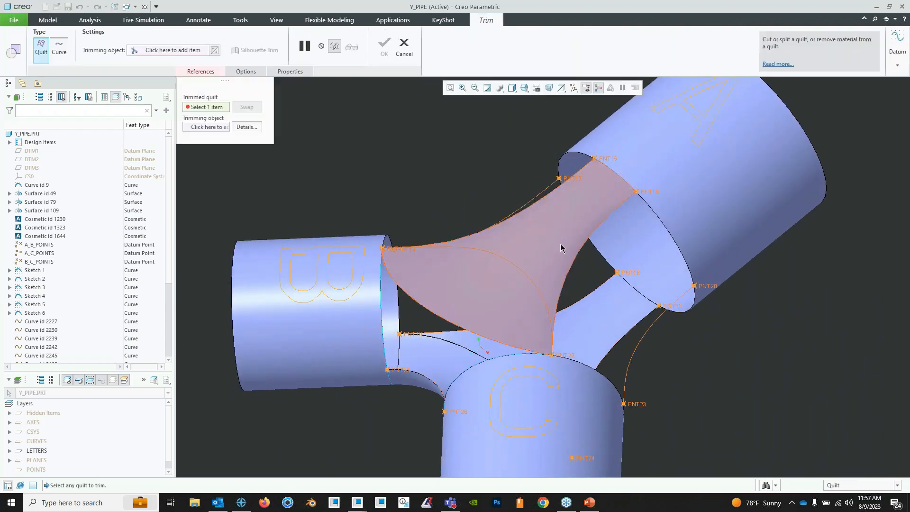
left_click(561, 243)
left_click(223, 128)
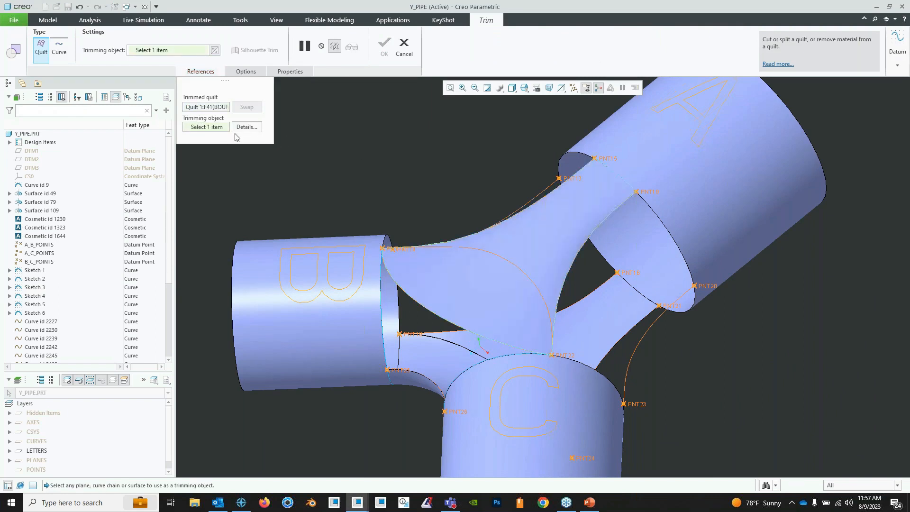
middle_click_drag(528, 284, 469, 260)
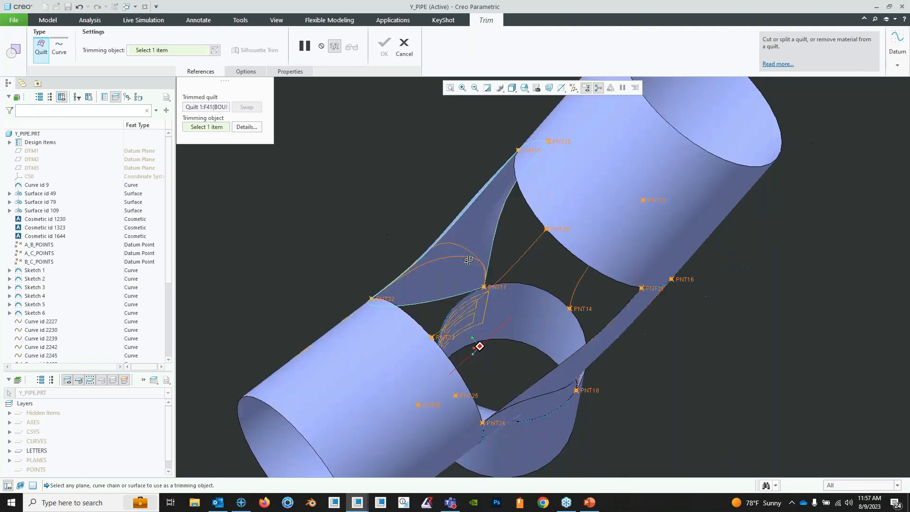
left_click(464, 258)
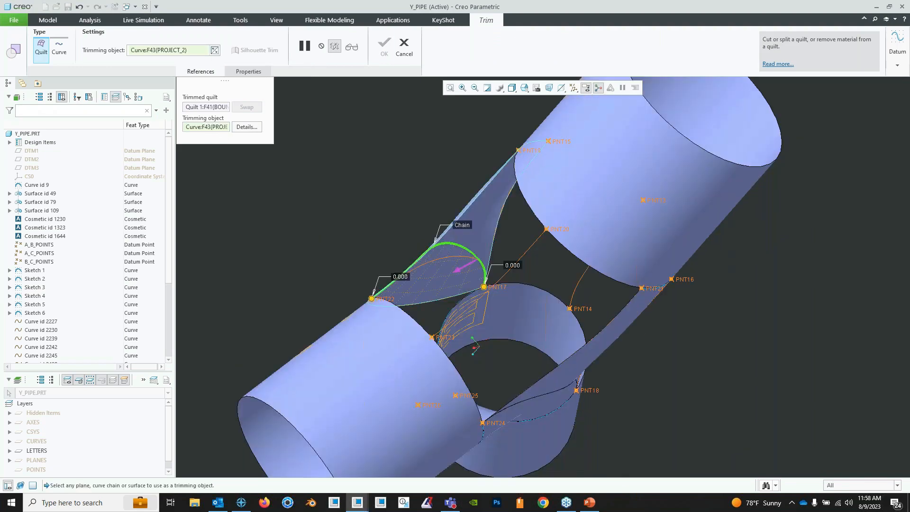
middle_click_drag(464, 258, 436, 286)
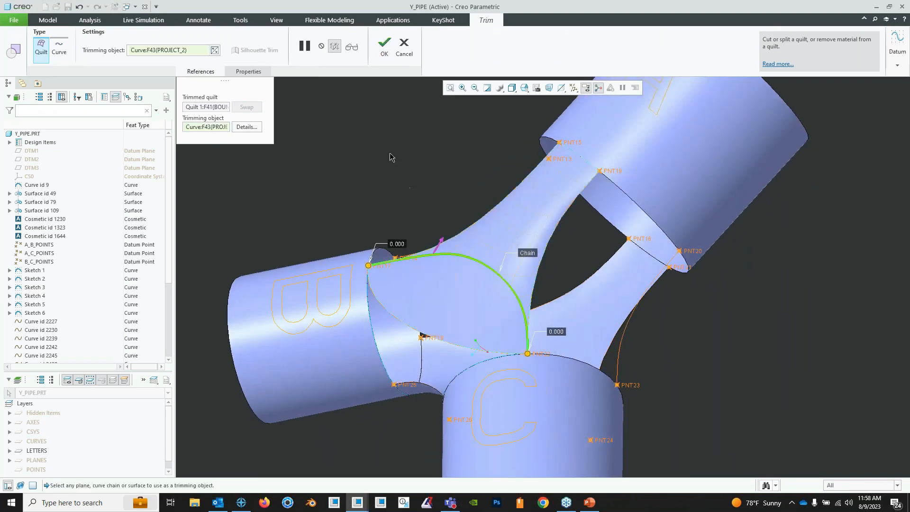
left_click(384, 46)
mouse_move(469, 344)
middle_mouse_down()
mouse_move(593, 294)
mouse_move(704, 268)
mouse_move(650, 286)
mouse_move(592, 279)
middle_mouse_up()
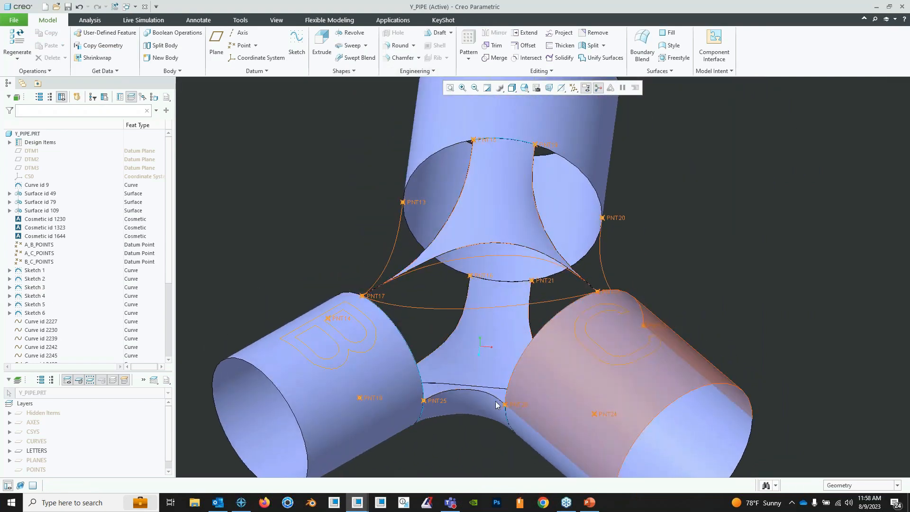
mouse_move(435, 378)
middle_mouse_down()
mouse_move(451, 325)
mouse_move(473, 319)
mouse_move(472, 328)
mouse_move(433, 221)
middle_mouse_up()
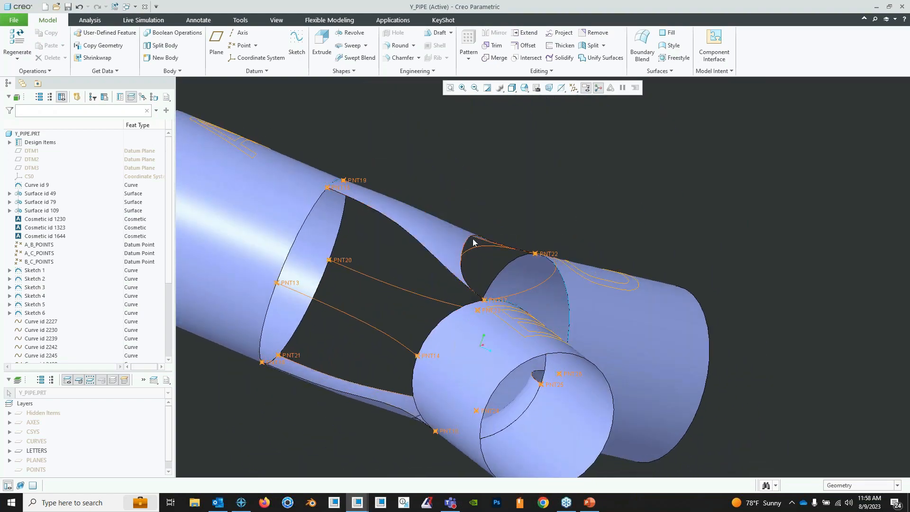
middle_click_drag(473, 243, 434, 264)
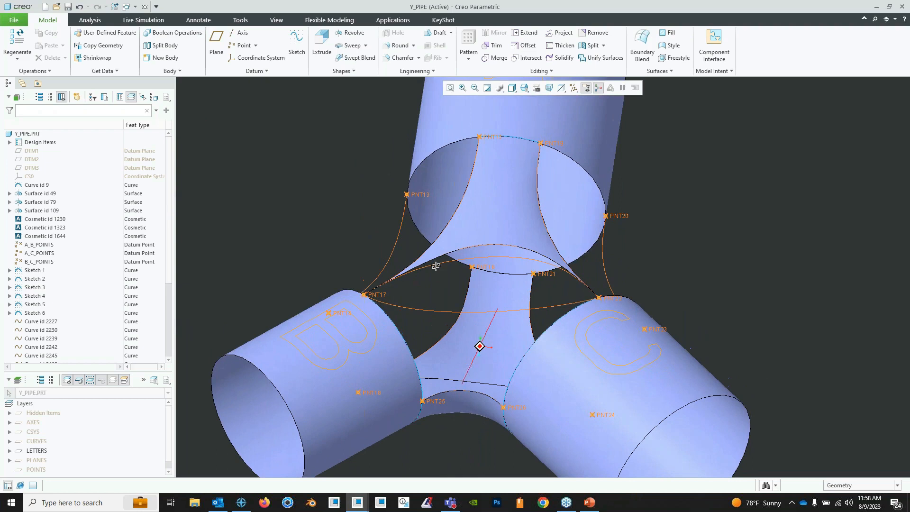
left_click(644, 59)
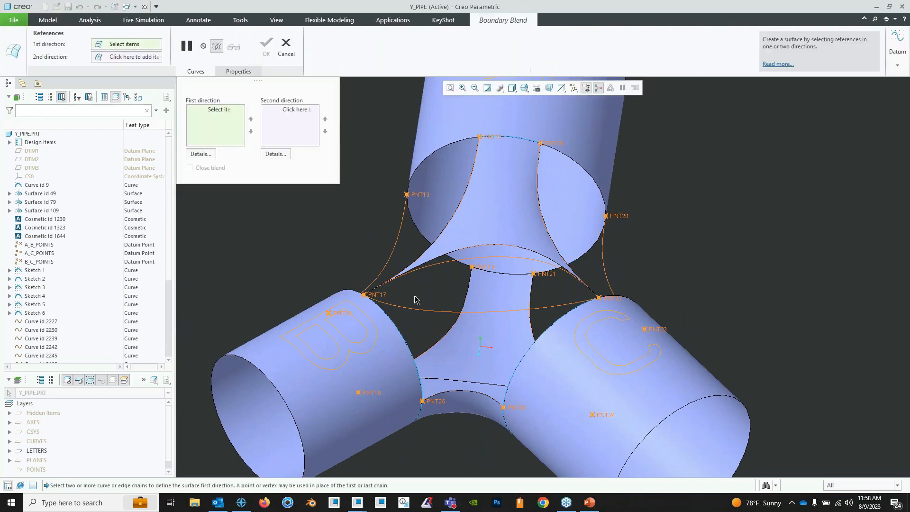
left_click(446, 257)
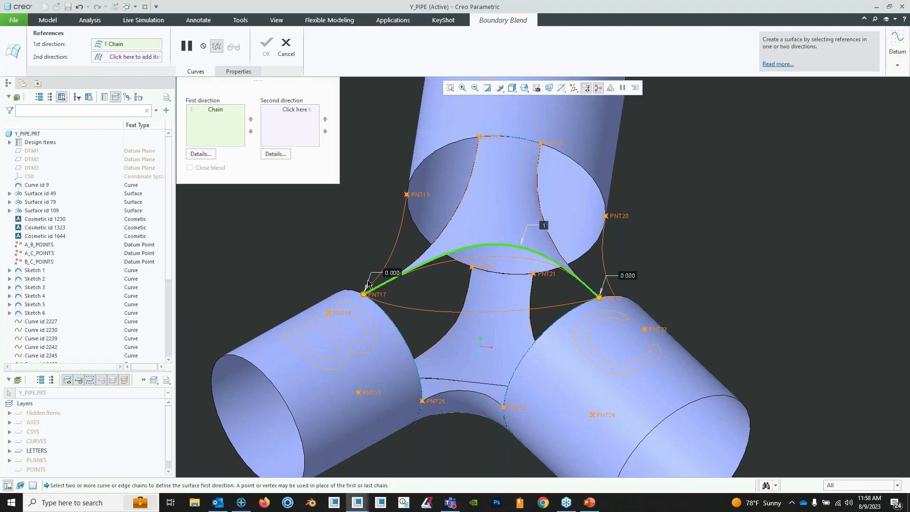
scroll(370, 289, "down", 8)
scroll(397, 302, "down", 7)
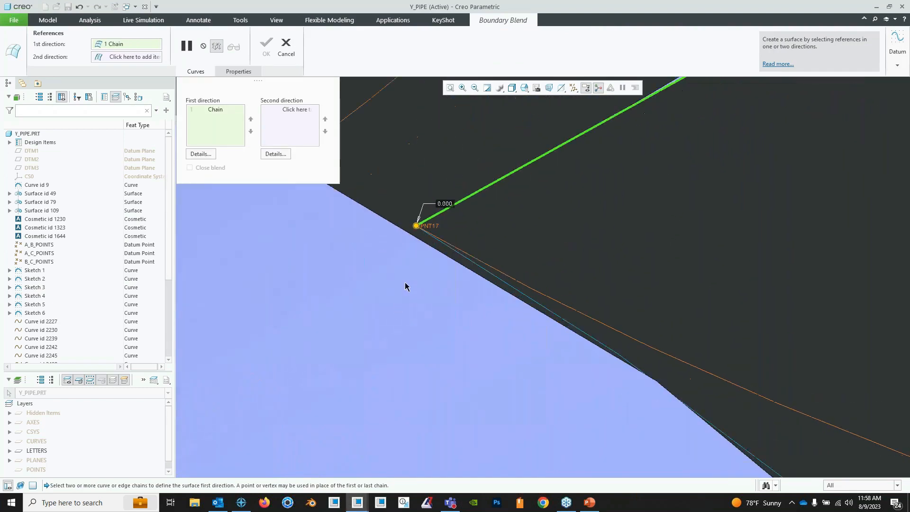
scroll(445, 199, "down", 4)
scroll(440, 188, "up", 1)
scroll(440, 191, "up", 7)
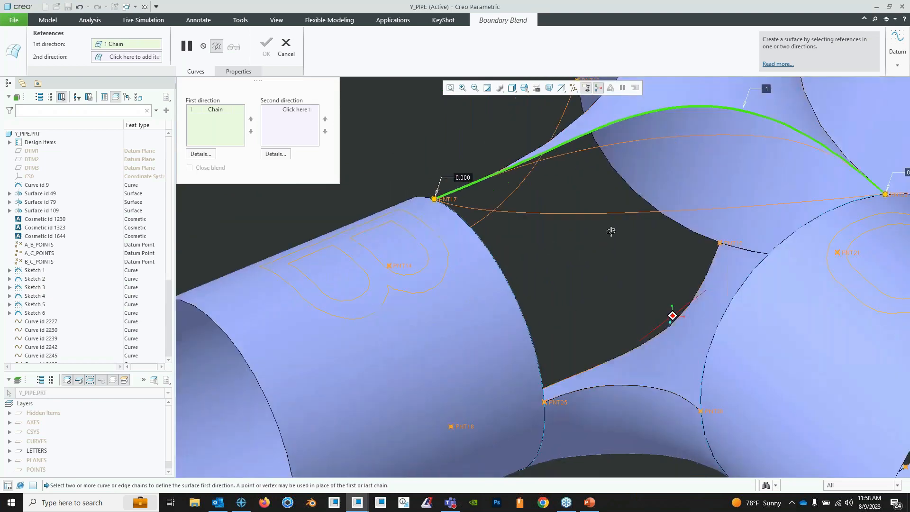
middle_click_drag(611, 229, 625, 253)
right_click(434, 202)
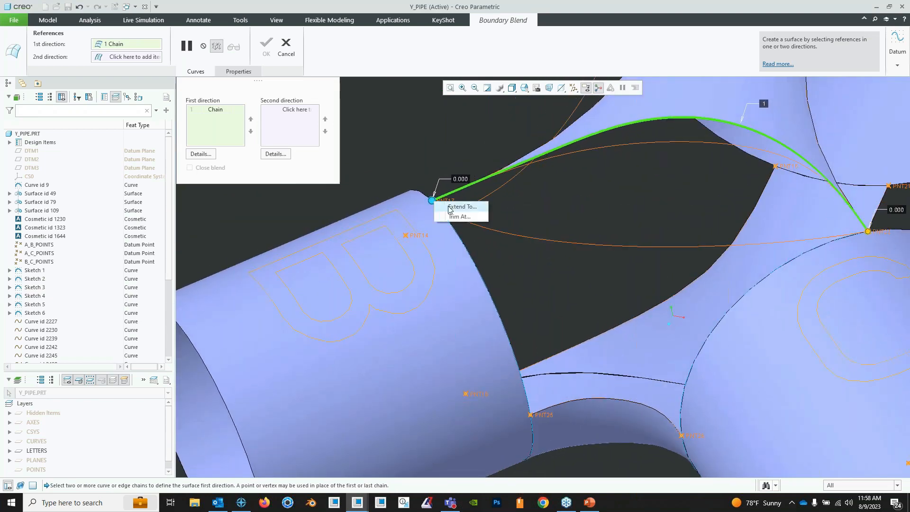
left_click(450, 206)
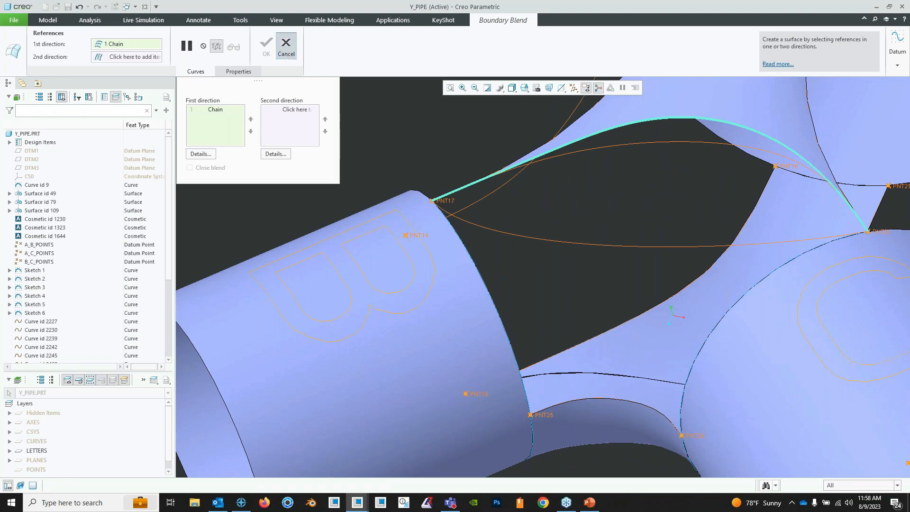
left_click(286, 47)
left_click(455, 269)
scroll(496, 265, "down", 5)
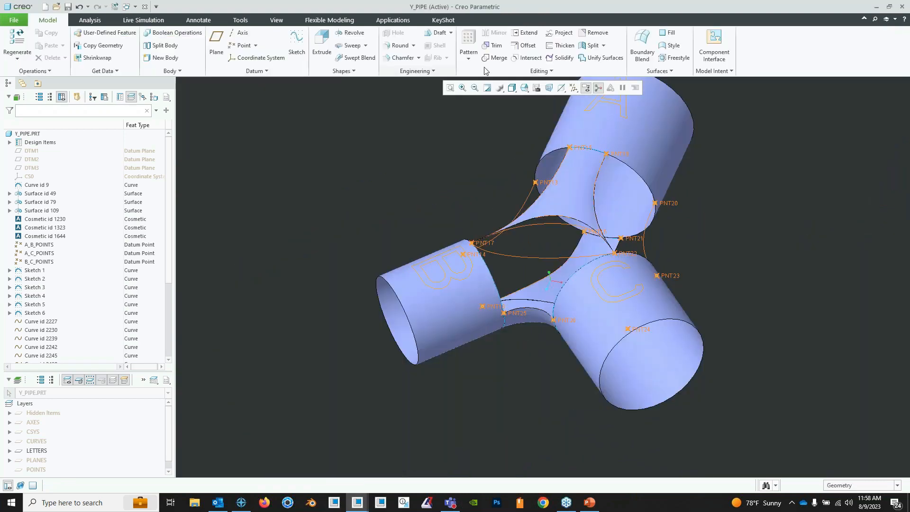
left_click(642, 47)
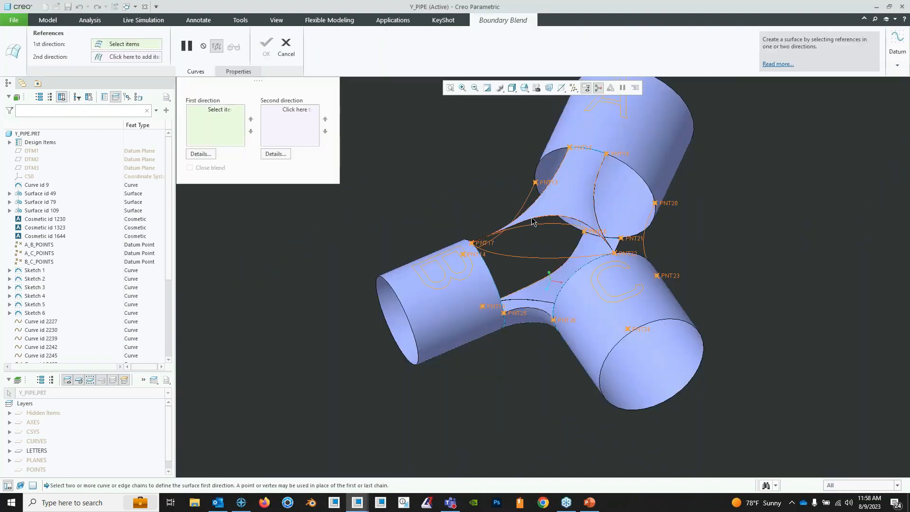
right_click(533, 222)
left_click(556, 241)
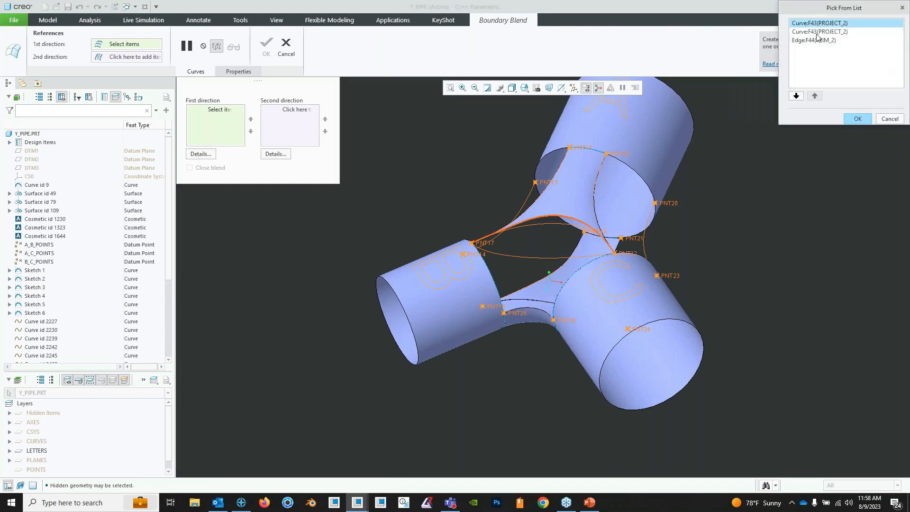
left_click(835, 32)
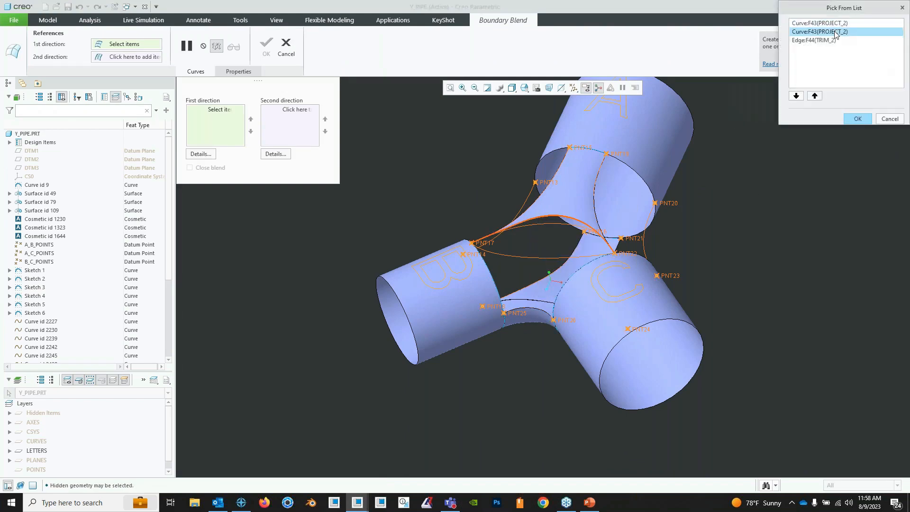
left_click(857, 119)
scroll(489, 232, "up", 8)
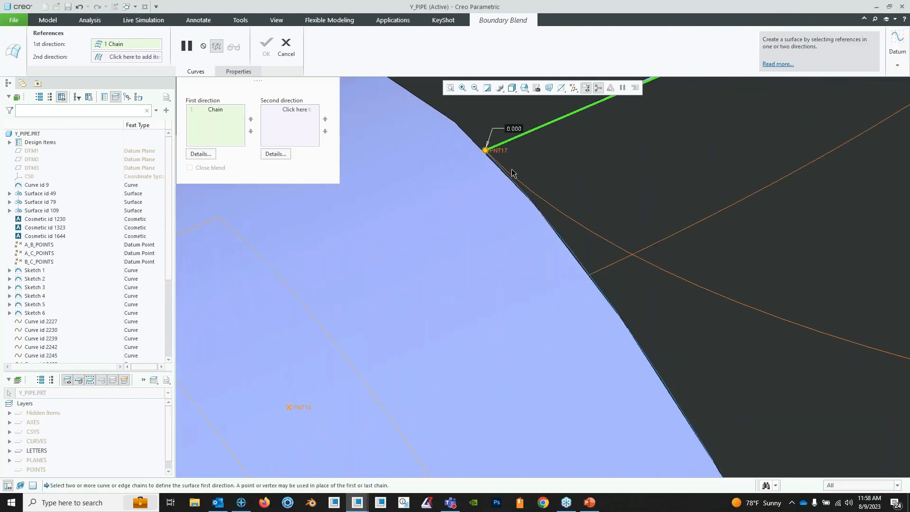
scroll(506, 169, "down", 6)
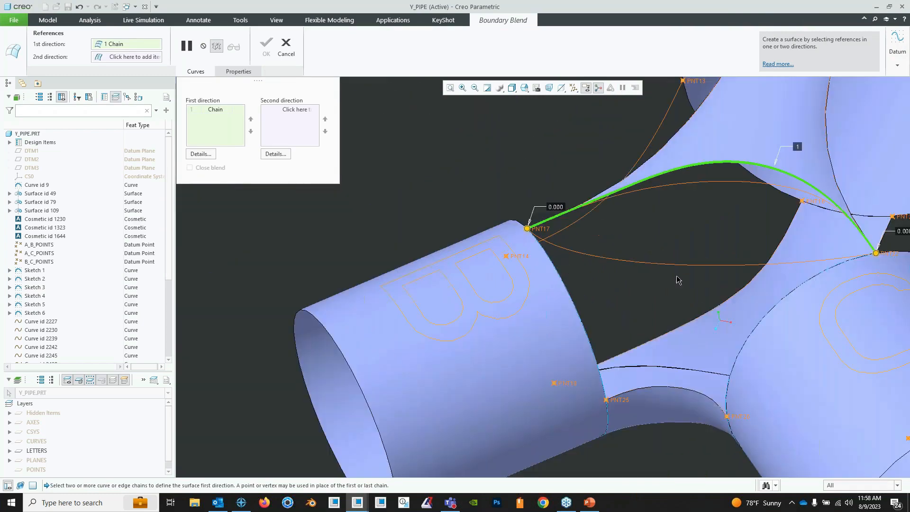
middle_click_drag(725, 324, 567, 248, "shift")
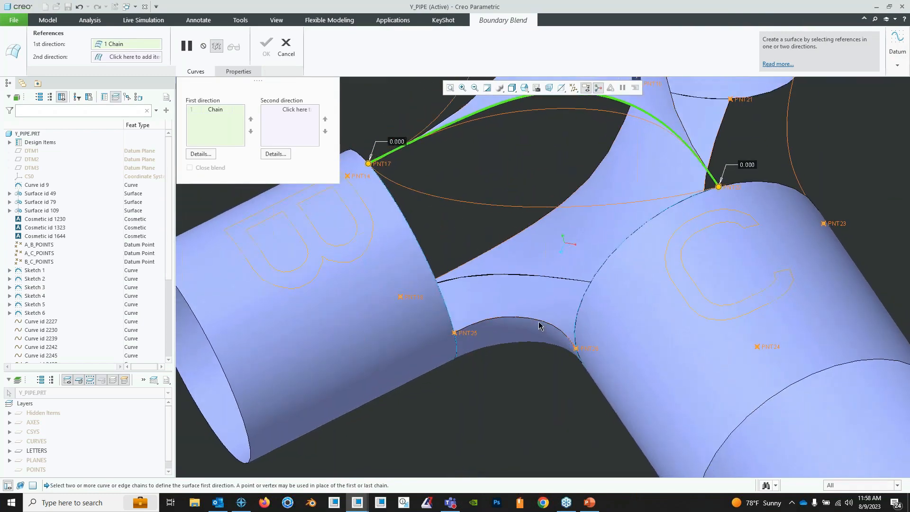
left_click(540, 324)
middle_click_drag(564, 283, 565, 310)
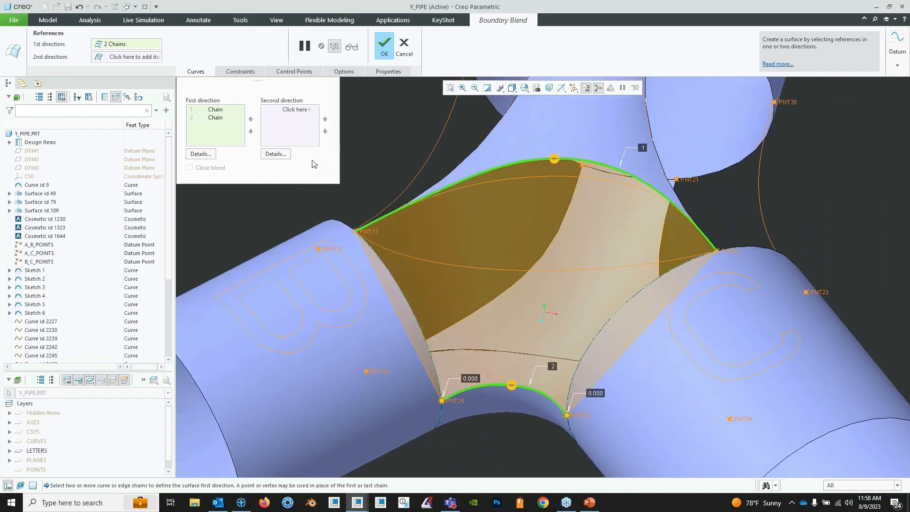
left_click(408, 50)
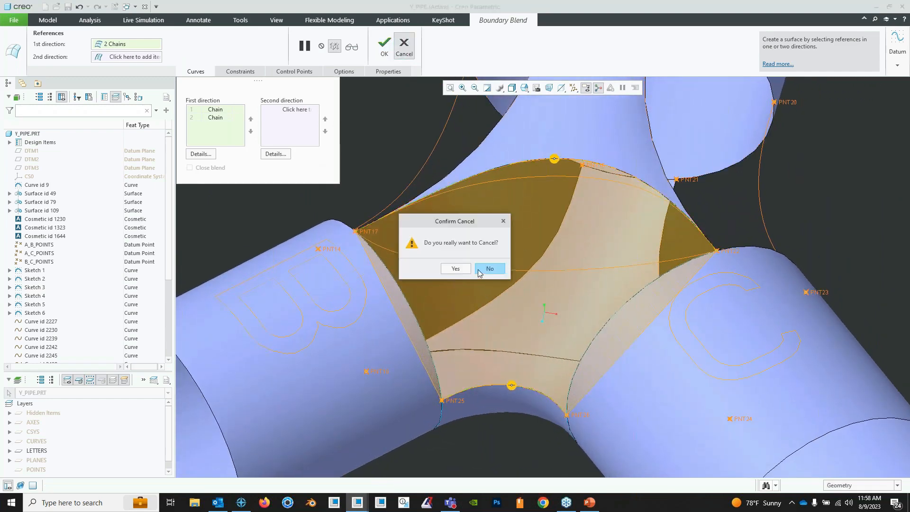
left_click(480, 270)
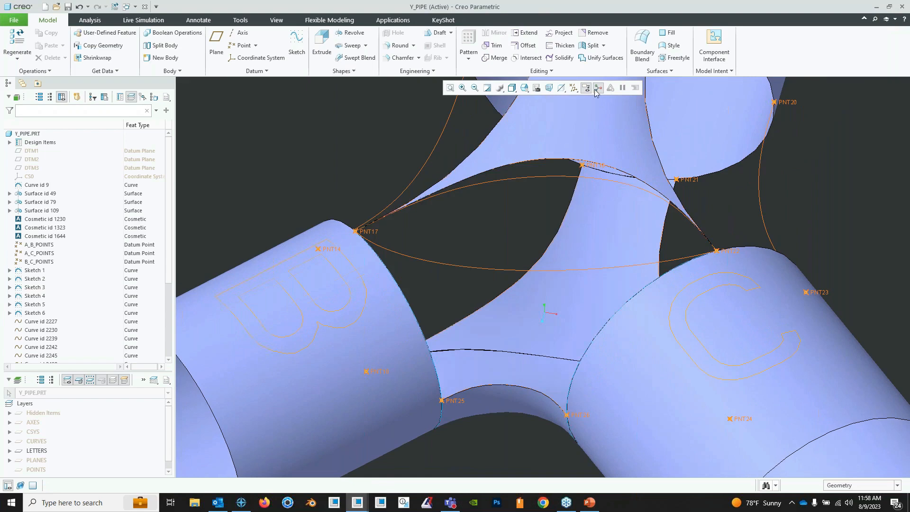
- Start a Boundary Blend with the projected curve PROJECT_2 and the upper edge of the surface bridging pipes B and C as first-direction chains
left_click(634, 53)
right_click(497, 171)
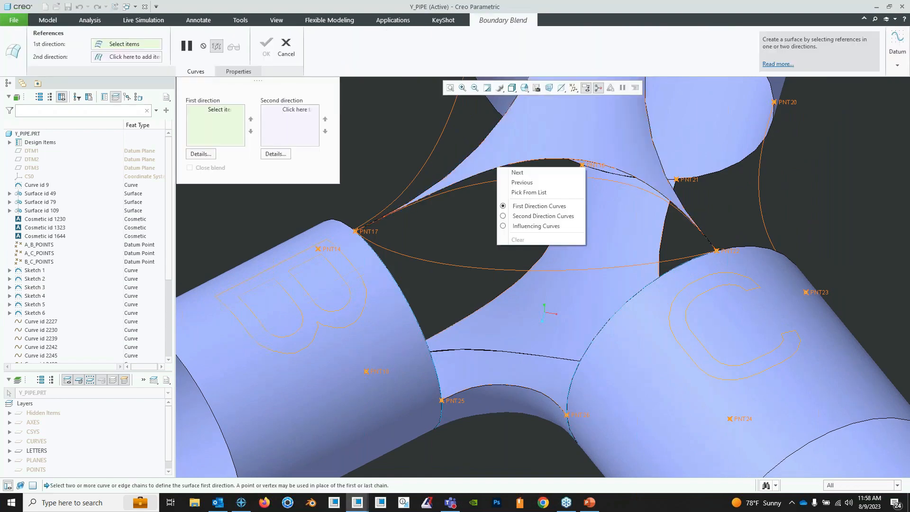
left_click(516, 193)
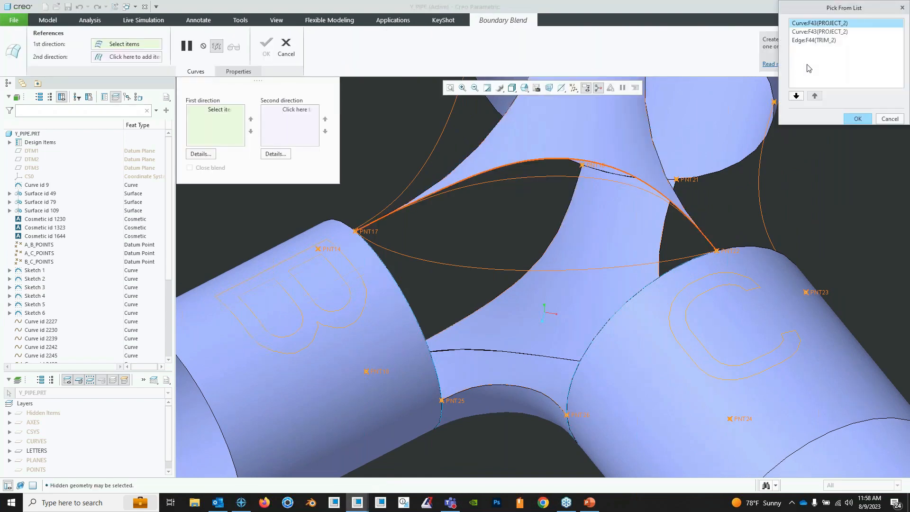
left_click(854, 120)
left_click(479, 391, "ctrl")
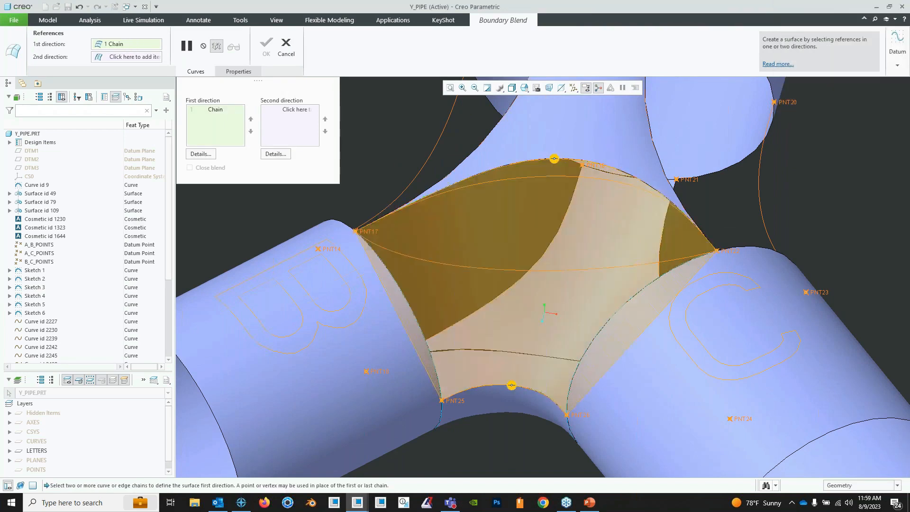
- Add pipe C's inner end edge as a second-direction chain and trim it at PNT22
right_click(382, 112)
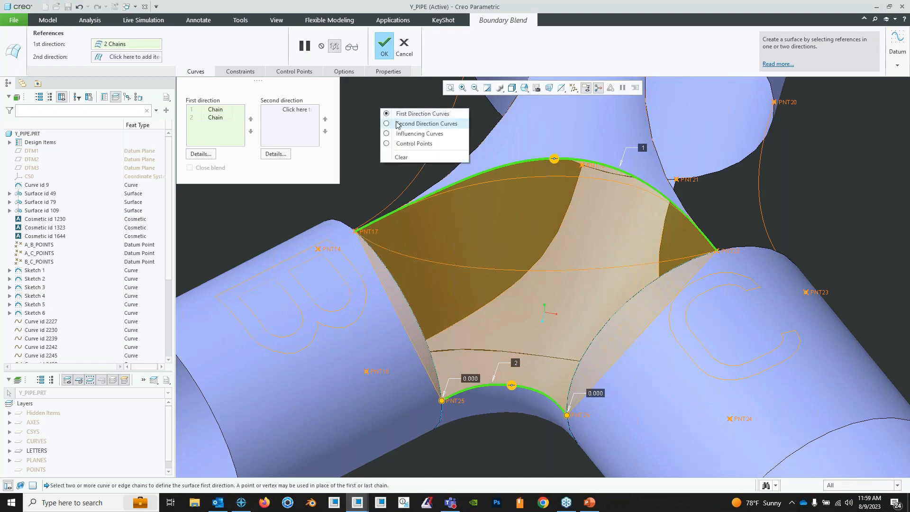
left_click(426, 124)
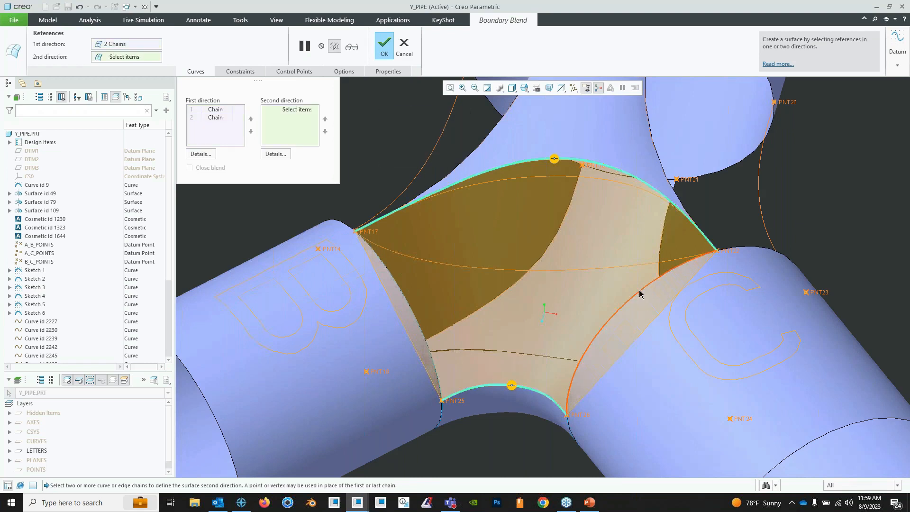
left_click(640, 294)
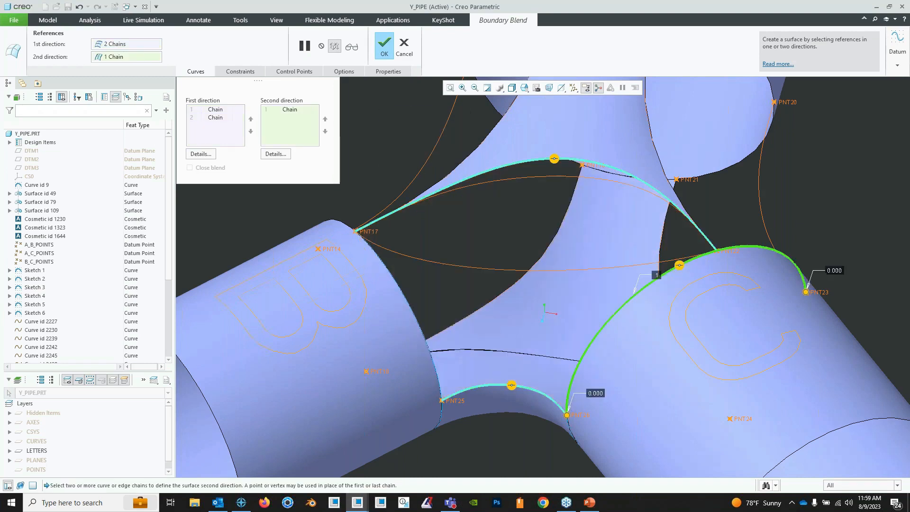
right_click(806, 292)
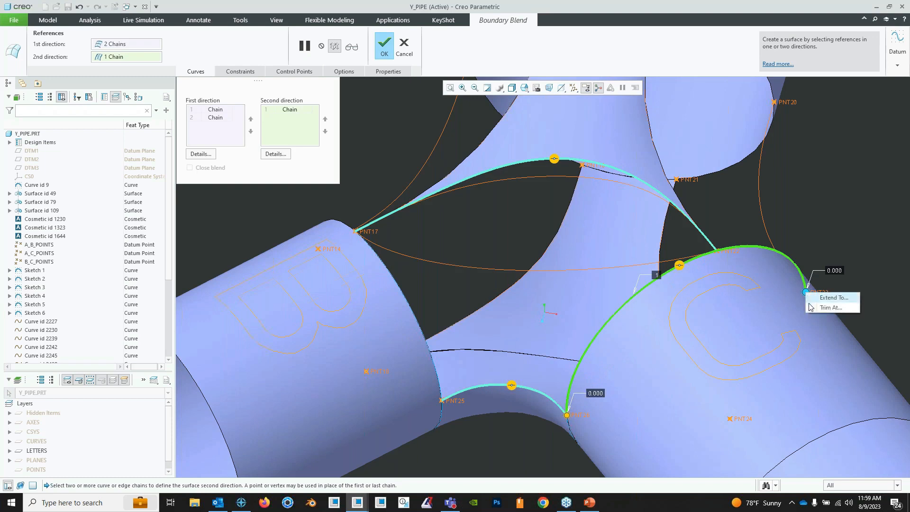
left_click(823, 309)
left_click(728, 250)
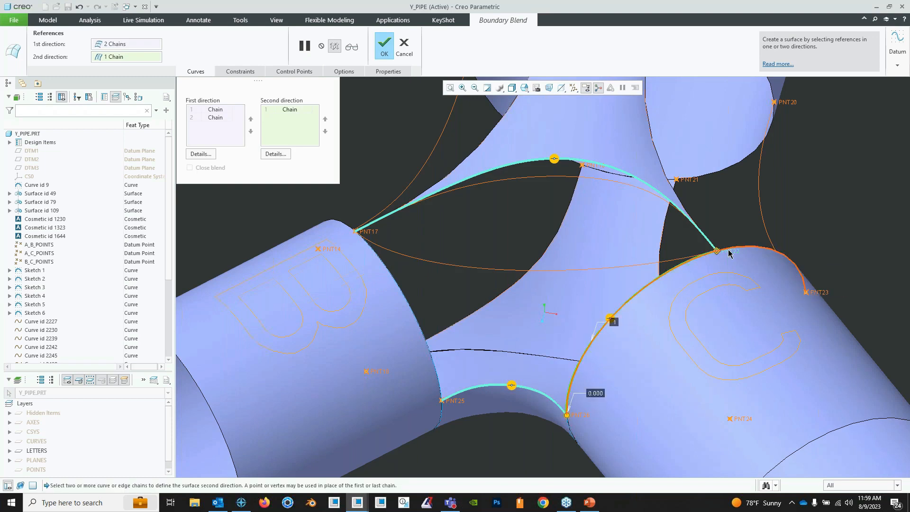
- Add pipe B's inner end edge as another second-direction chain, trimmed at PNT17
left_click(374, 256)
right_click(318, 249)
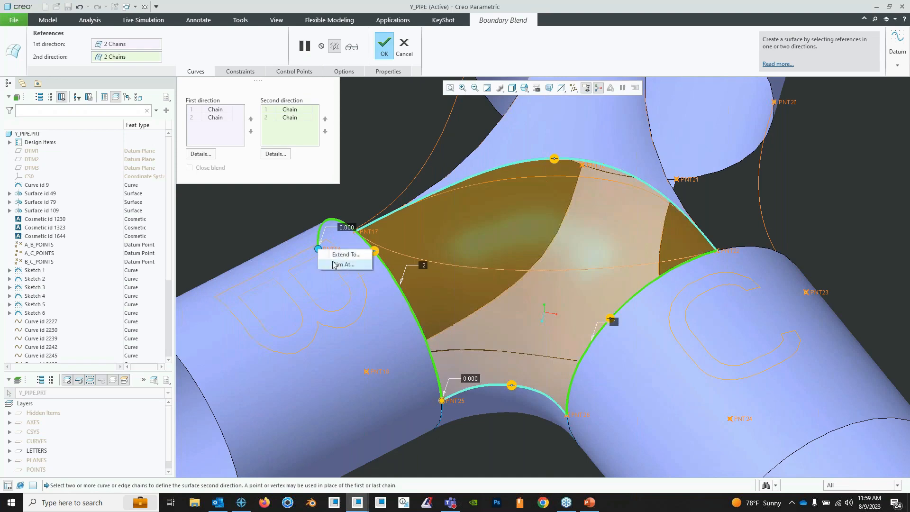
left_click(337, 263)
left_click(374, 235)
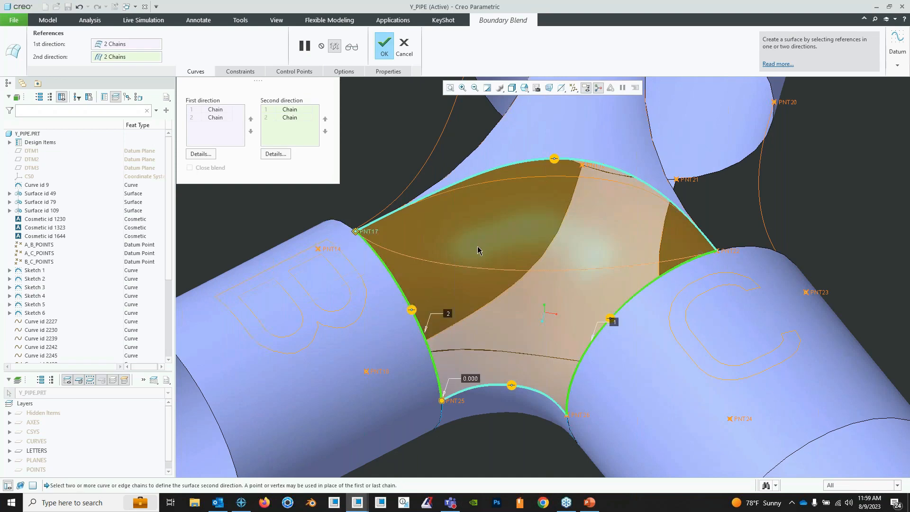
- Set the blend's two second-direction boundaries to the Curvature condition against the surfaces of pipes C and B
mouse_move(478, 246)
middle_mouse_down()
mouse_move(546, 270)
mouse_move(511, 241)
mouse_move(521, 259)
mouse_move(530, 236)
mouse_move(503, 249)
mouse_move(493, 269)
middle_mouse_up()
scroll(533, 264, "up", 3)
scroll(527, 261, "down", 1)
left_click(242, 72)
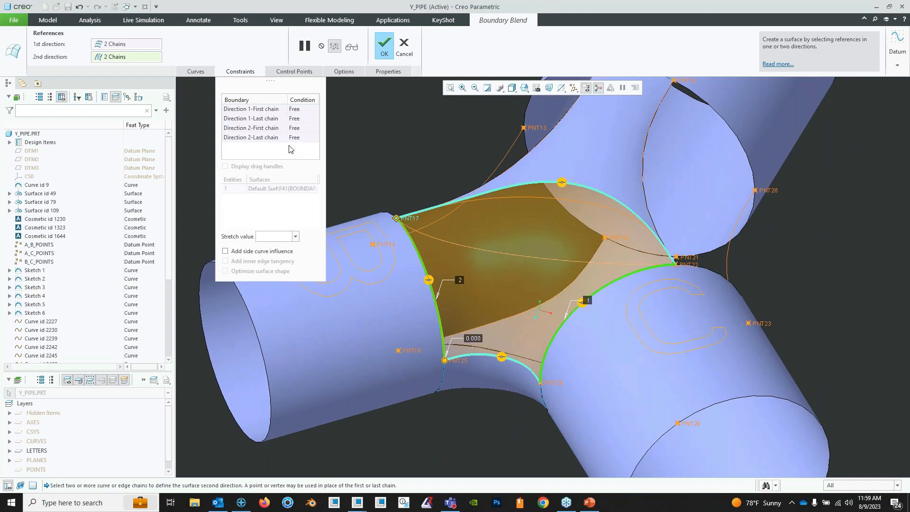
mouse_move(577, 209)
middle_mouse_down()
mouse_move(562, 216)
mouse_move(531, 193)
mouse_move(556, 226)
middle_mouse_up()
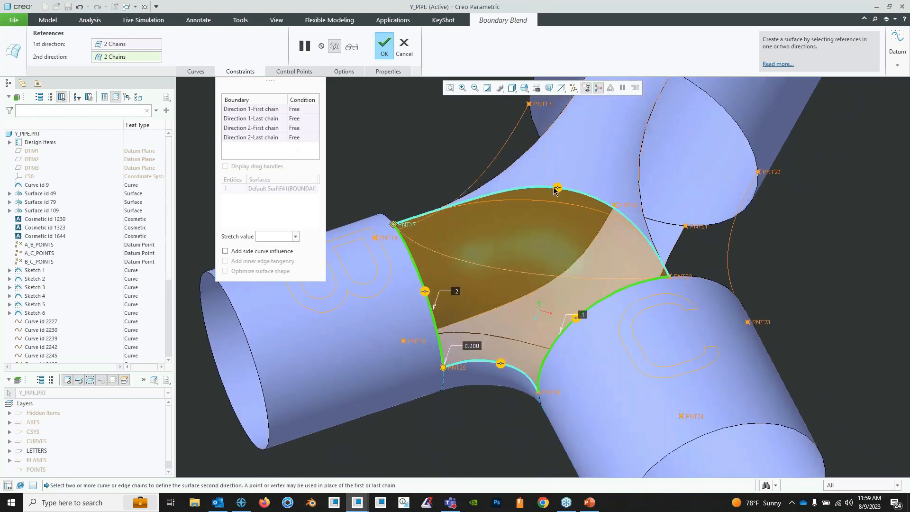
right_click(577, 321)
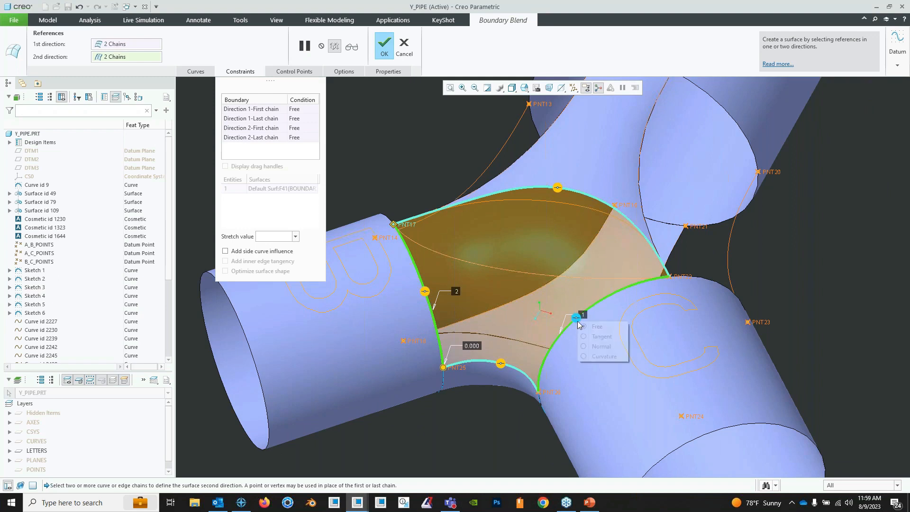
left_click(597, 350)
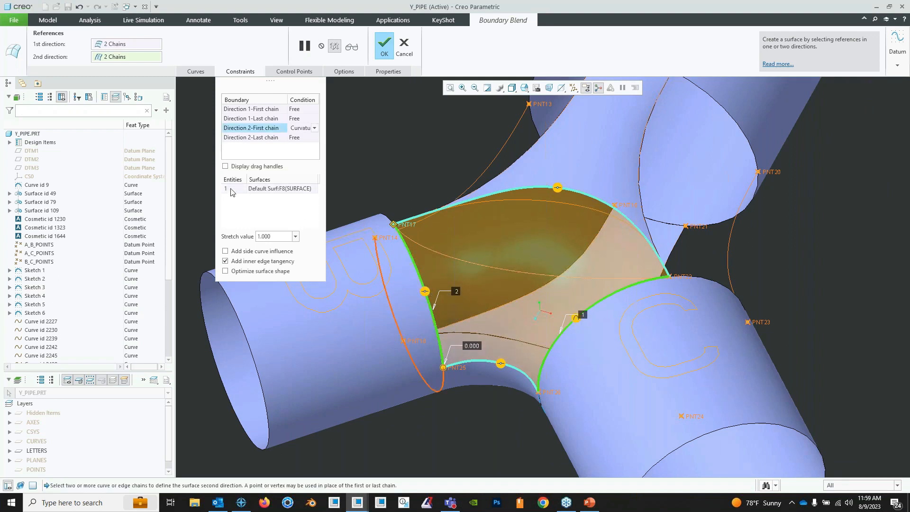
right_click(425, 293)
left_click(444, 321)
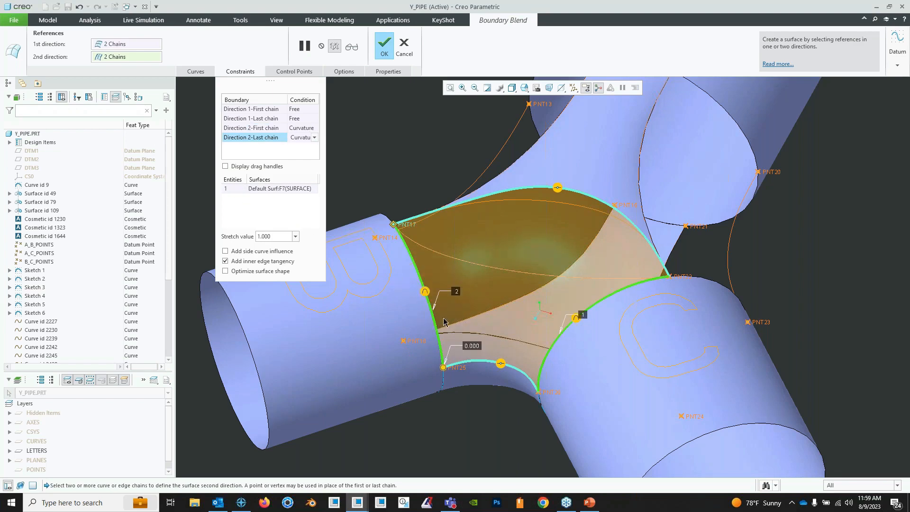
middle_click_drag(583, 235, 571, 195)
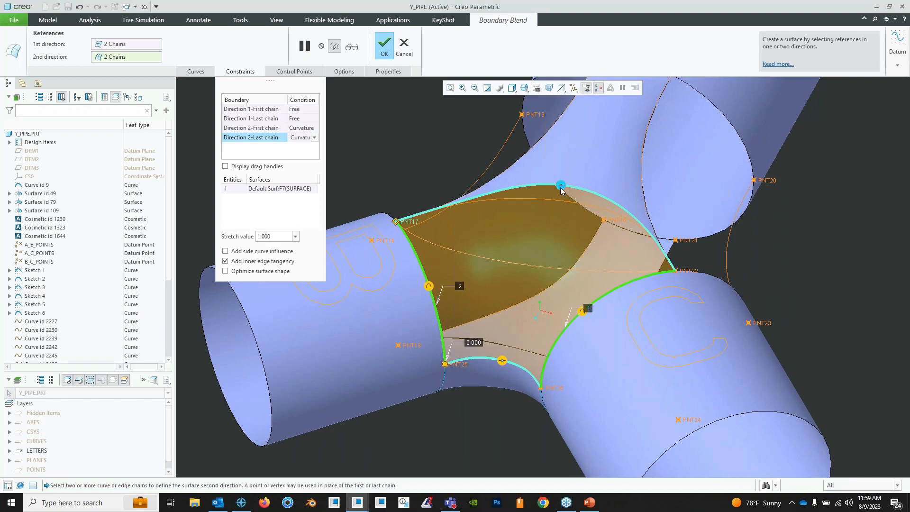
- Set both first-direction boundaries of the blend to the Tangent condition and complete the Boundary Blend surface
right_click(561, 190)
left_click(582, 203)
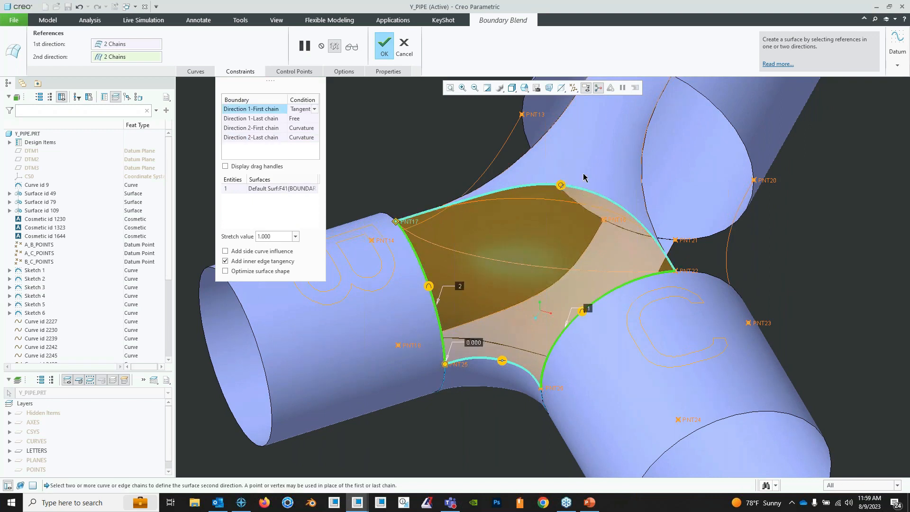
right_click(502, 362)
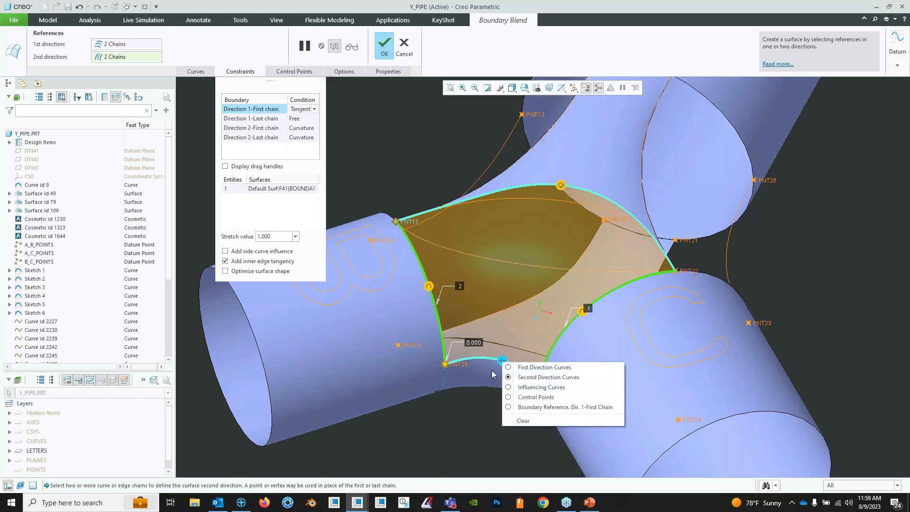
left_click(491, 370)
right_click(503, 362)
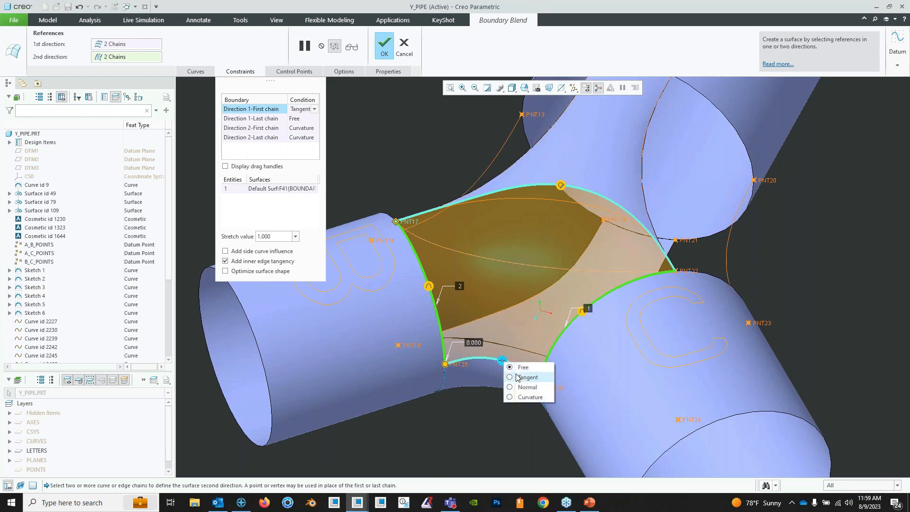
left_click(519, 378)
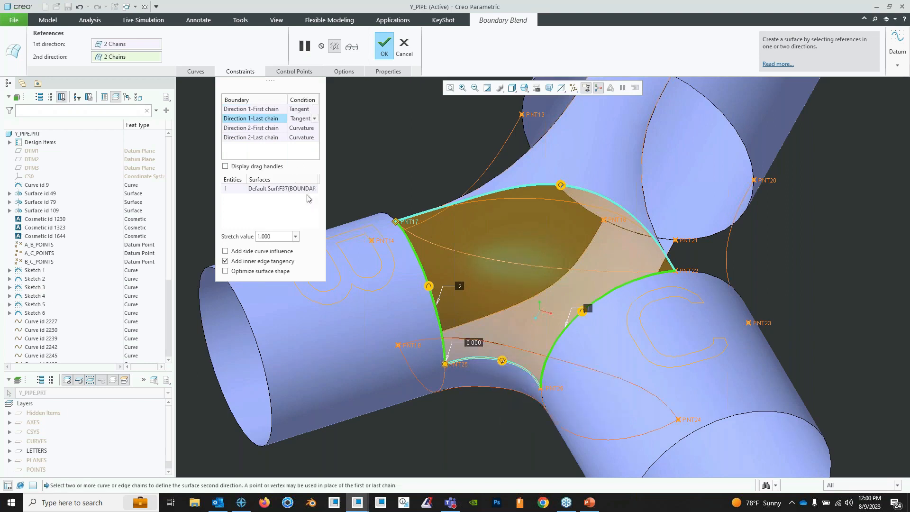
mouse_move(505, 379)
middle_mouse_down()
mouse_move(510, 391)
mouse_move(508, 375)
middle_mouse_up()
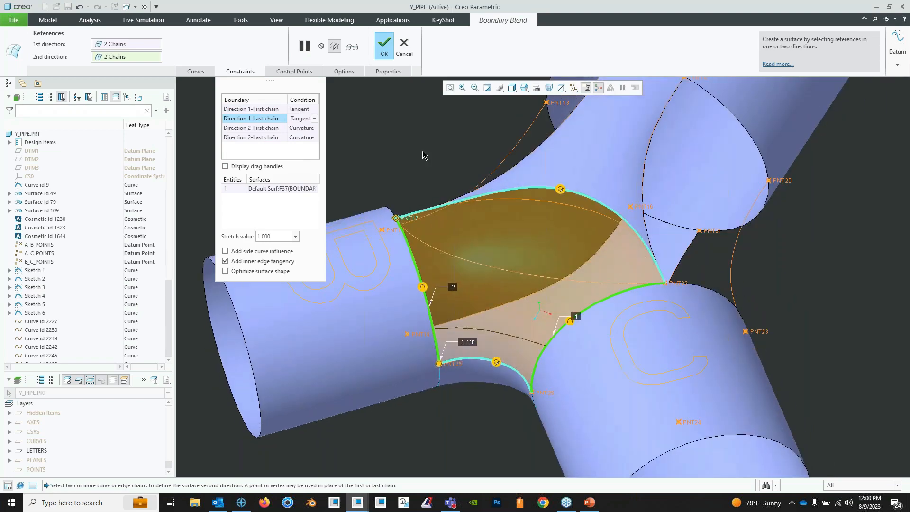
left_click(384, 48)
- Examine the new blend surface between the pipes, then bring up the Y_PIPE_COMPLETE part to view the finished pipe
scroll(513, 272, "down", 3)
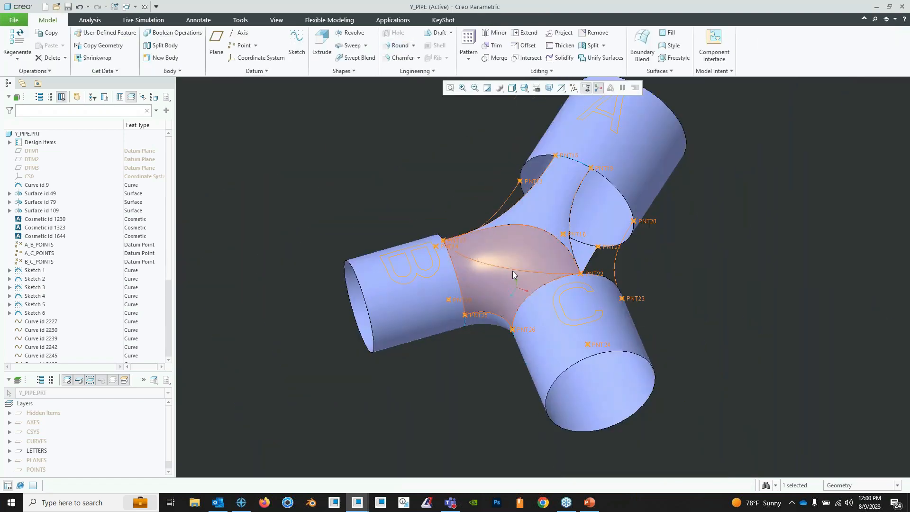
mouse_move(513, 271)
middle_mouse_down()
mouse_move(521, 277)
mouse_move(502, 285)
mouse_move(478, 264)
mouse_move(442, 300)
mouse_move(576, 283)
middle_mouse_up()
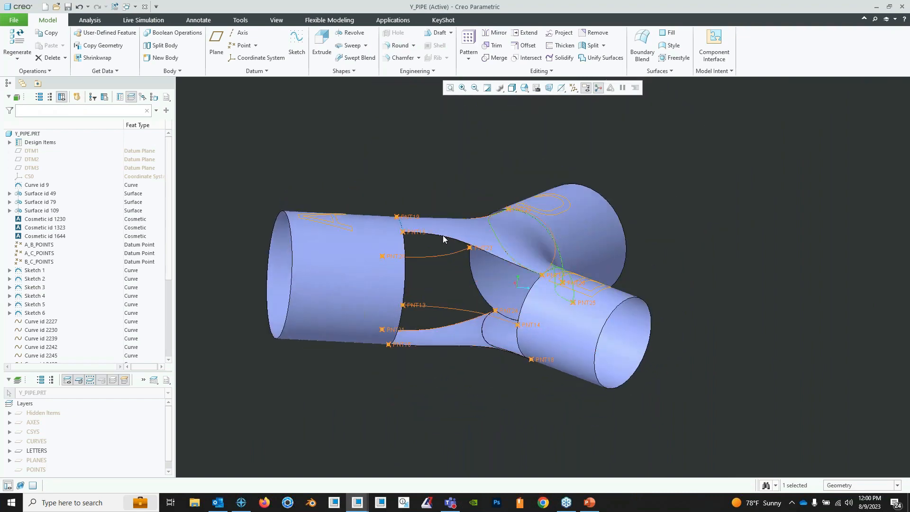
mouse_move(411, 310)
middle_mouse_down()
mouse_move(469, 313)
mouse_move(520, 260)
mouse_move(487, 282)
middle_mouse_up()
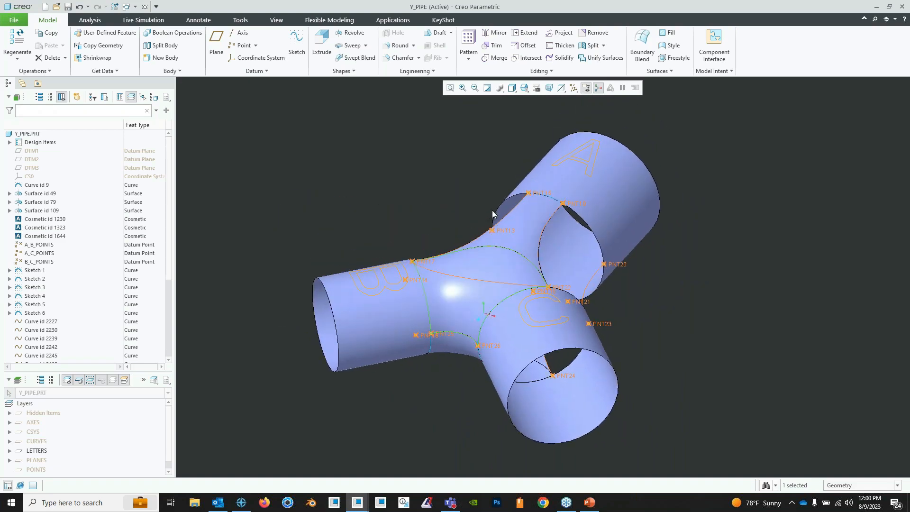
left_click(127, 7)
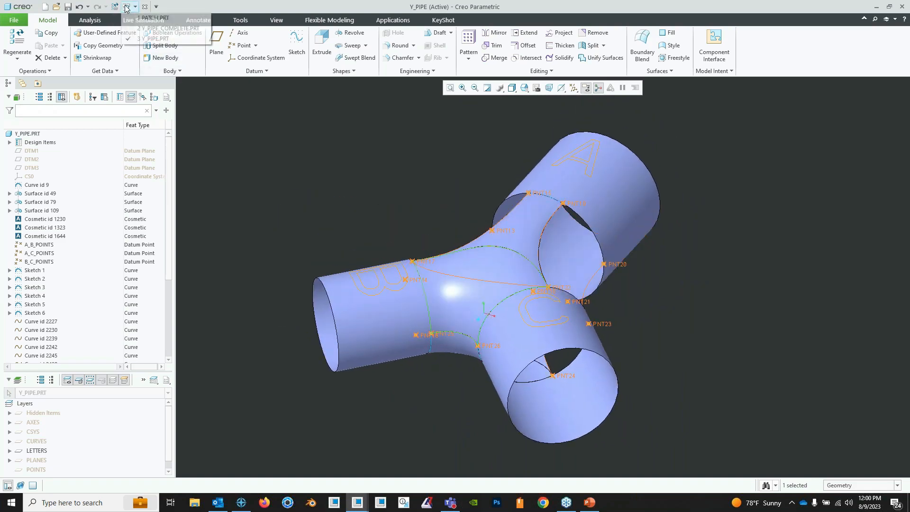
left_click(157, 30)
middle_click_drag(519, 265, 509, 274)
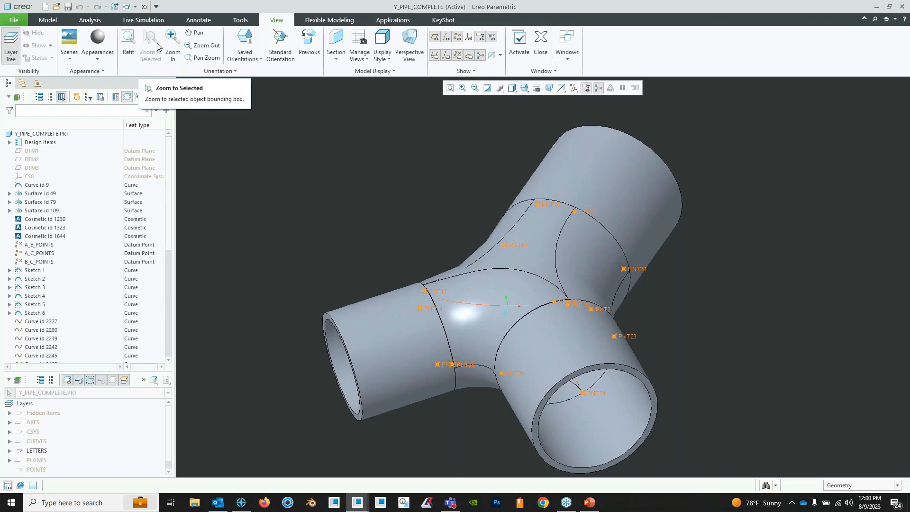
- Close the pipe part windows and bring up the MOUSE_REPLICATION_LAYERS part
left_click(144, 7)
left_click(144, 7)
middle_click_drag(543, 286, 563, 262)
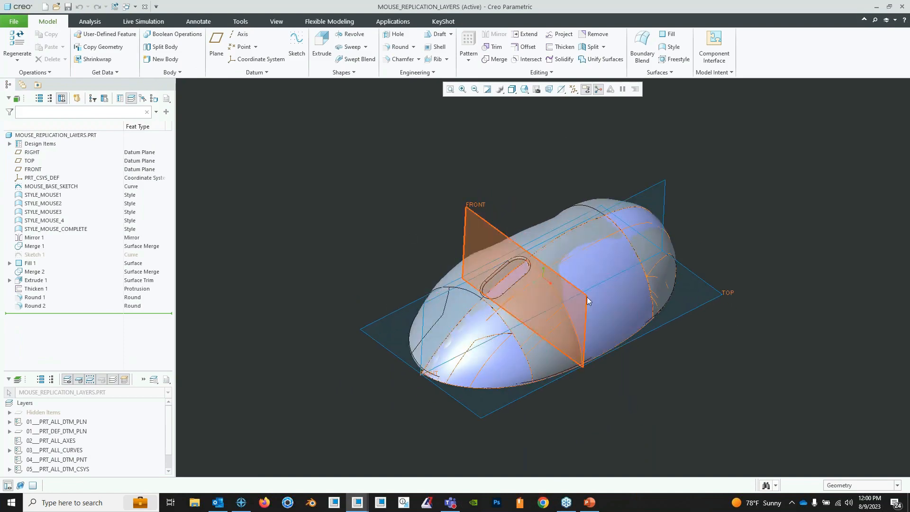
middle_click_drag(586, 299, 567, 283)
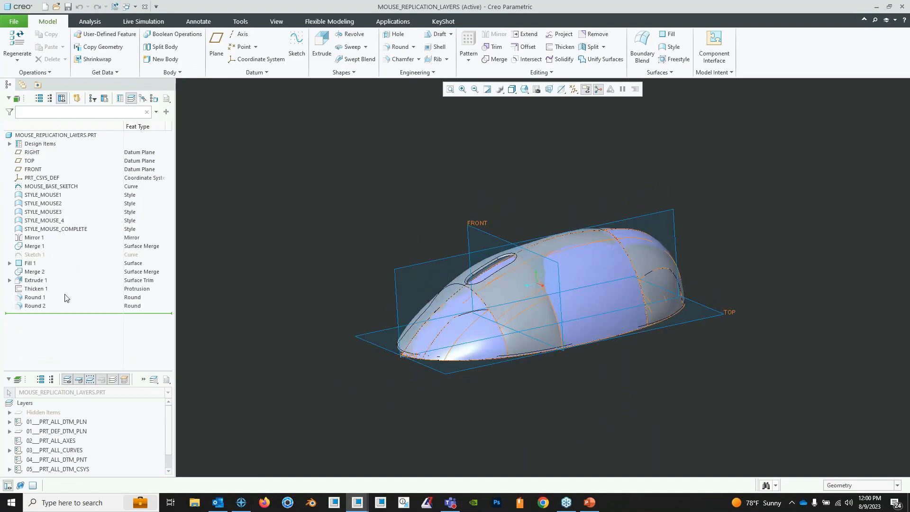
- Hide the five style features from STYLE_MOUSE1 to STYLE_MOUSE_COMPLETE and examine the mouse body from several angles
left_click(57, 229)
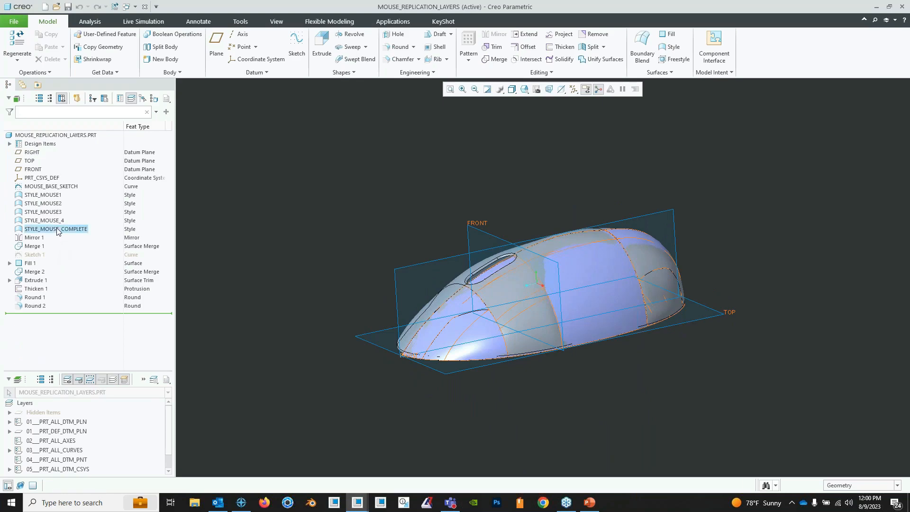
left_click(38, 194, "shift")
left_click(65, 165)
middle_click_drag(502, 270, 557, 248)
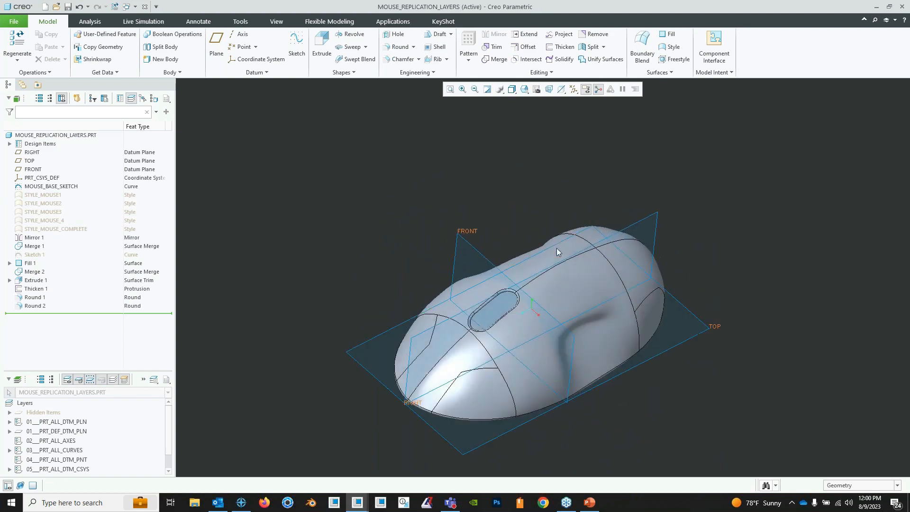
mouse_move(599, 288)
middle_mouse_down()
mouse_move(578, 237)
mouse_move(604, 281)
mouse_move(552, 305)
middle_mouse_up()
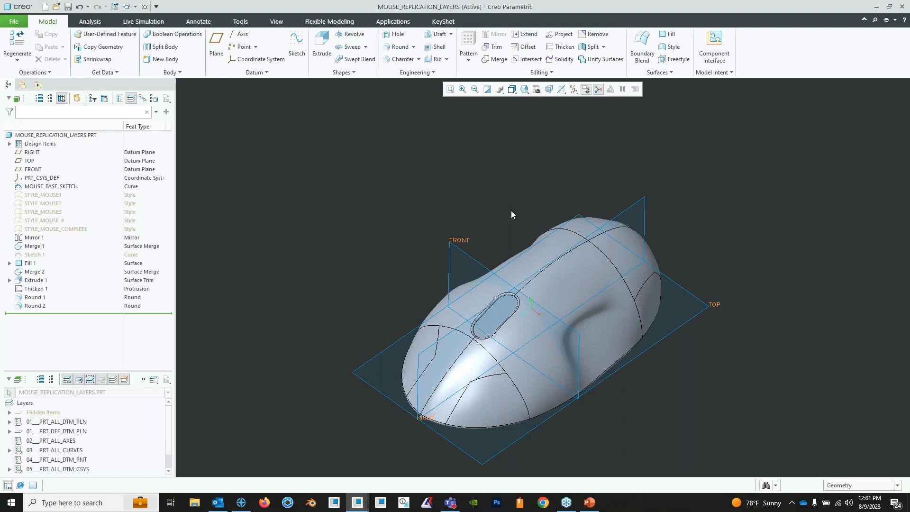
mouse_move(513, 209)
middle_mouse_down()
mouse_move(526, 284)
mouse_move(547, 321)
mouse_move(513, 257)
middle_mouse_up()
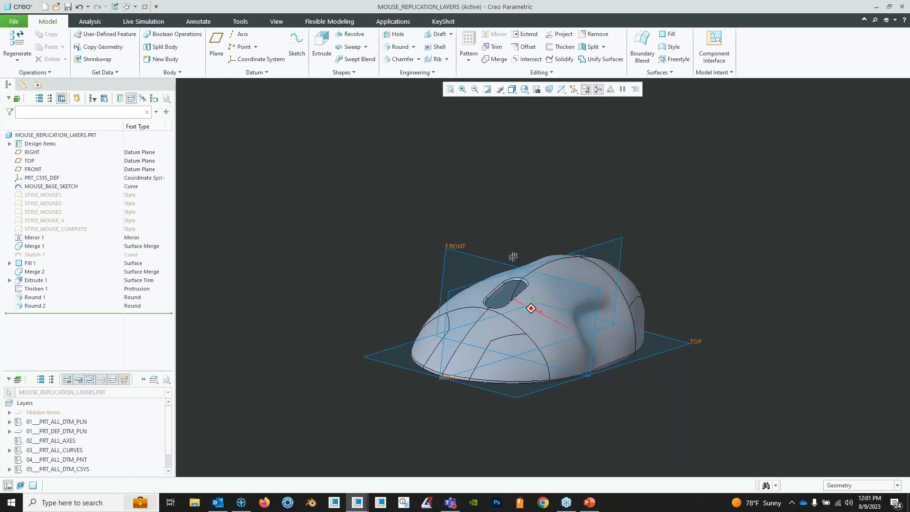
left_click(54, 229)
left_click(511, 219)
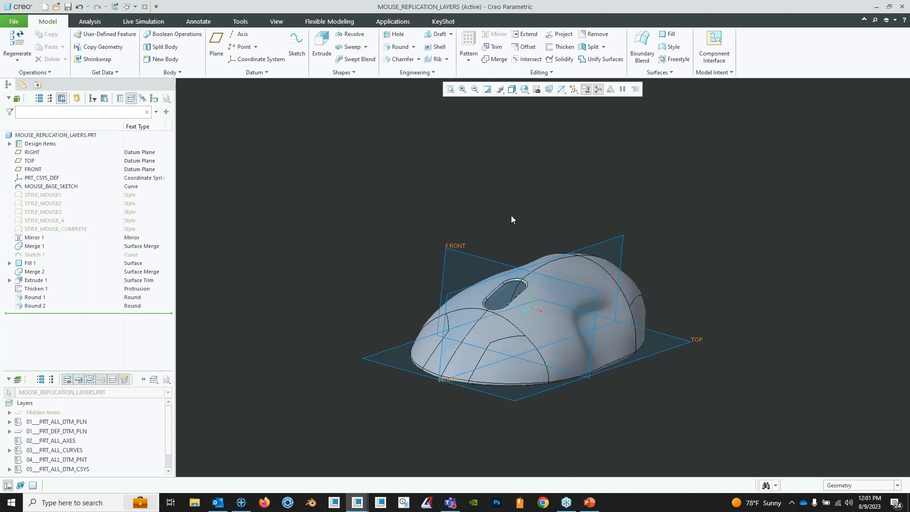
middle_click_drag(511, 219, 493, 230)
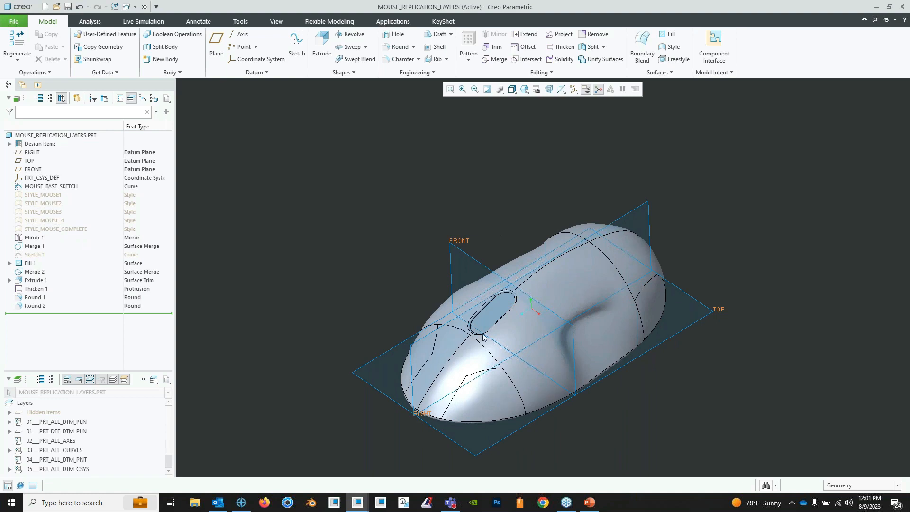
middle_click_drag(482, 317, 493, 308, "shift")
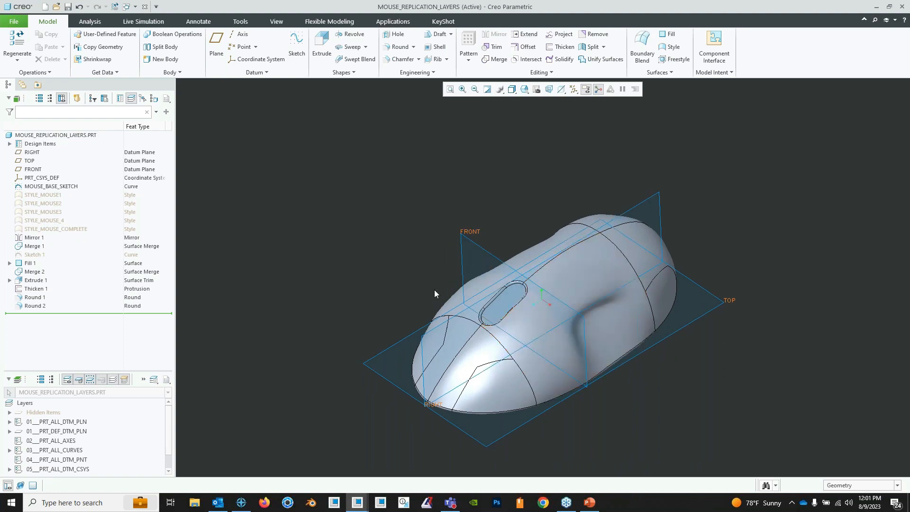
- Show the five style features from STYLE_MOUSE1 to STYLE_MOUSE_COMPLETE and roll the model back to just after STYLE_MOUSE1
left_click(56, 228)
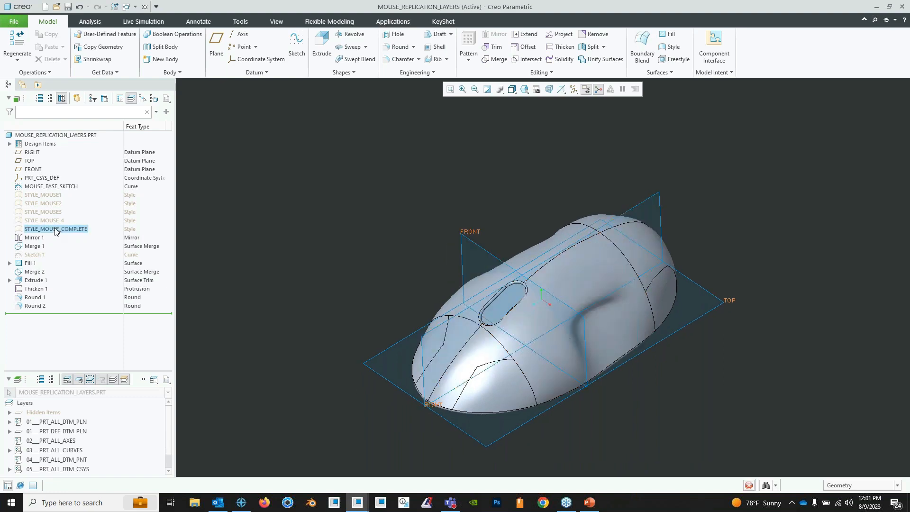
left_click(48, 195, "shift")
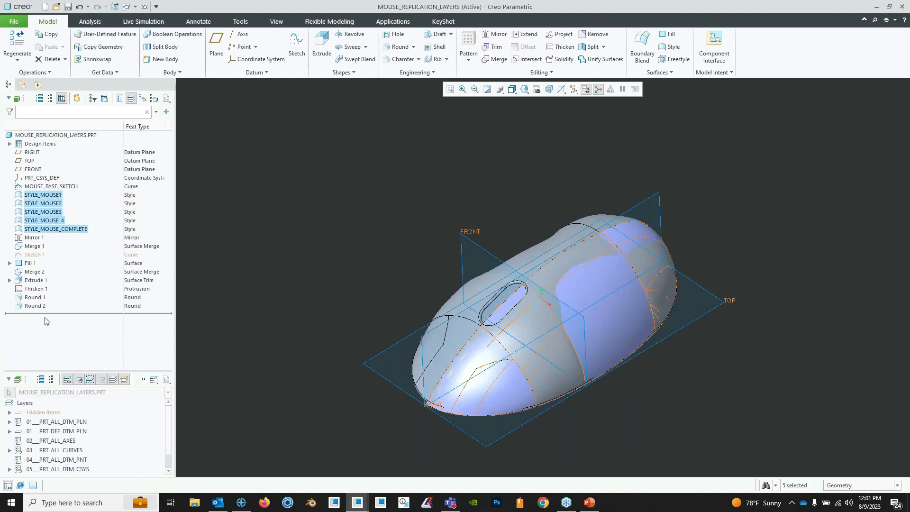
left_click_drag(46, 321, 47, 202)
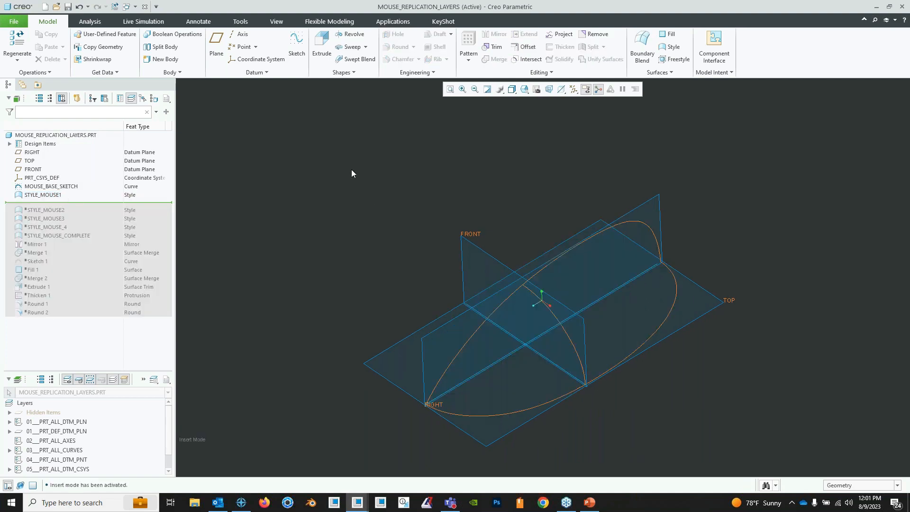
- Edit the definition of STYLE_MOUSE1 and examine its curves relative to the TOP, FRONT and RIGHT planes
left_click(54, 198)
left_click(61, 142)
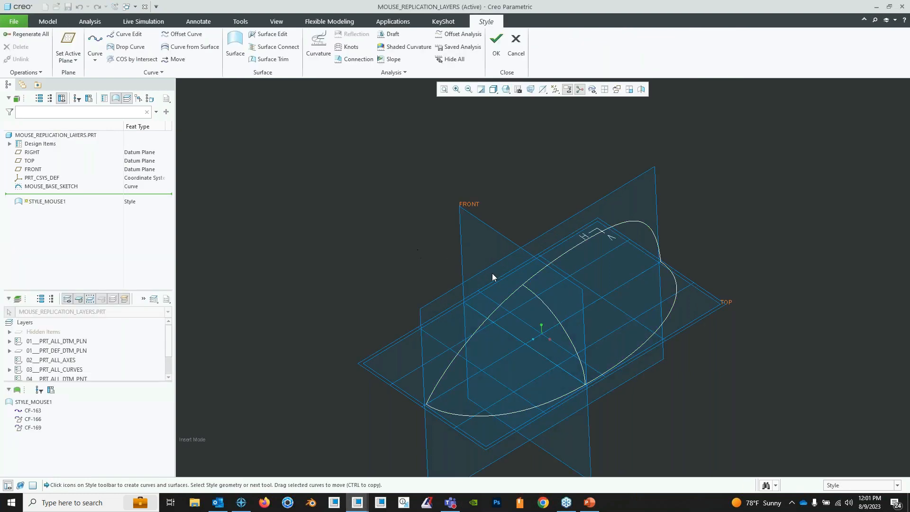
middle_click_drag(492, 273, 480, 230)
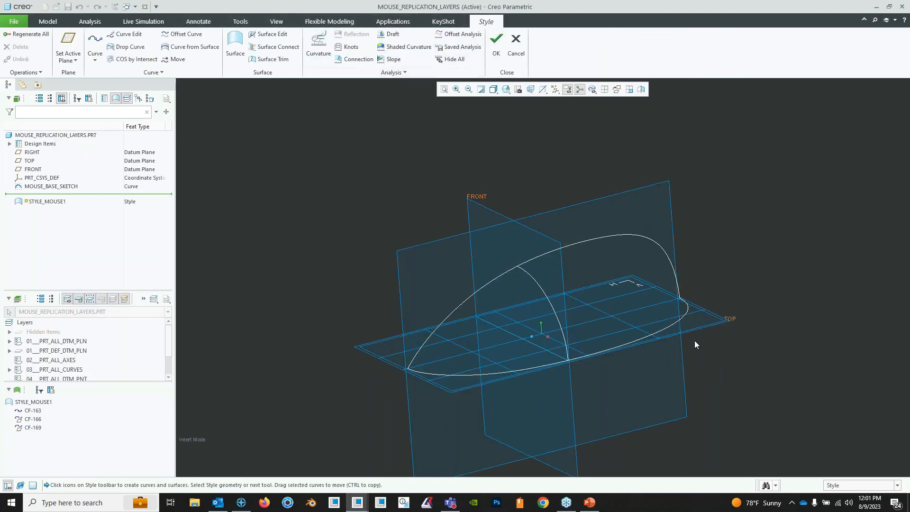
mouse_move(573, 279)
middle_mouse_down()
mouse_move(573, 291)
mouse_move(563, 280)
middle_mouse_up()
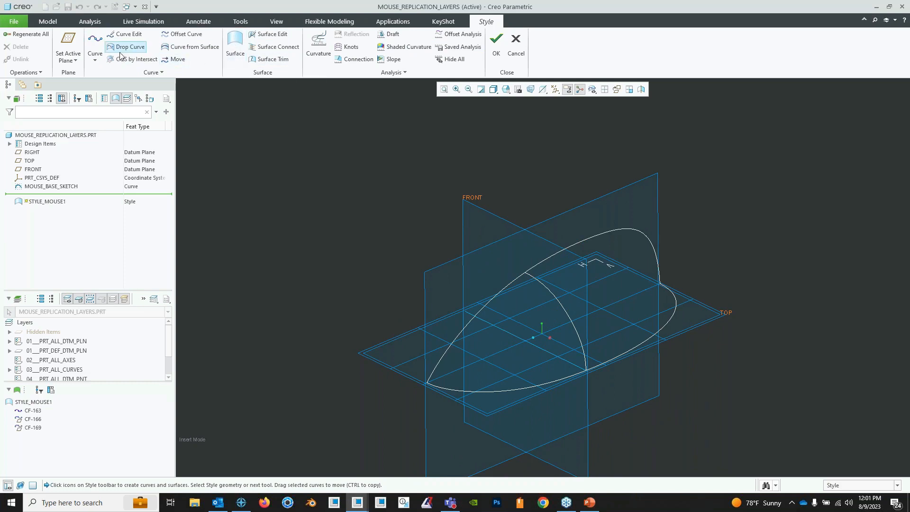
left_click(95, 59)
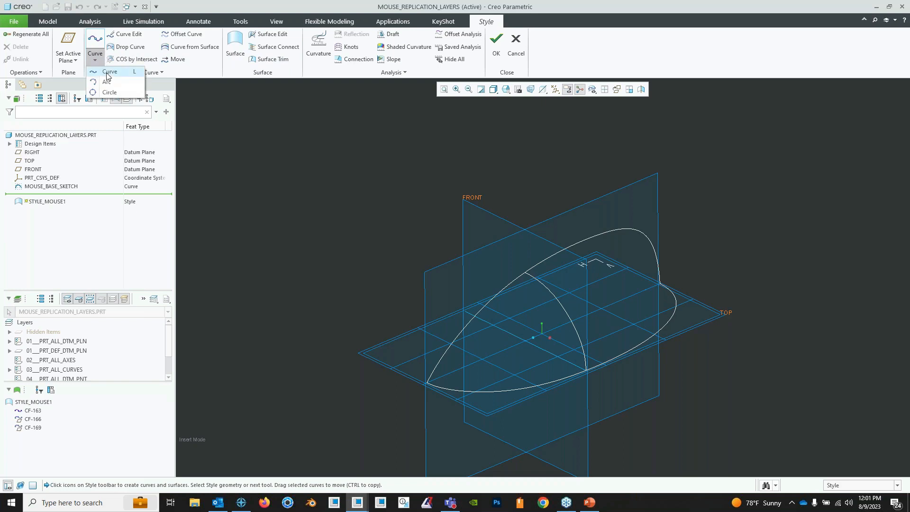
left_click(99, 60)
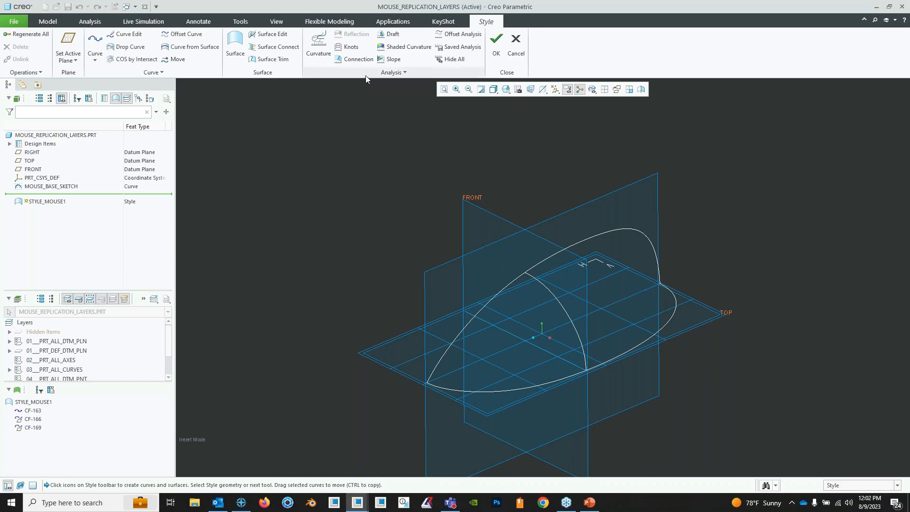
middle_click_drag(558, 284, 452, 373)
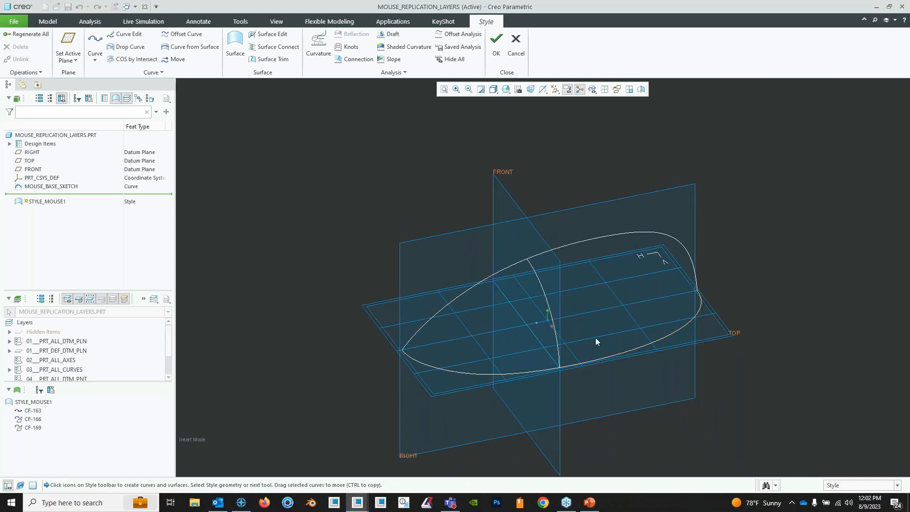
mouse_move(596, 337)
middle_mouse_down()
mouse_move(587, 321)
mouse_move(631, 322)
mouse_move(582, 268)
mouse_move(569, 285)
mouse_move(547, 280)
mouse_move(546, 289)
mouse_move(546, 270)
mouse_move(486, 326)
middle_mouse_up()
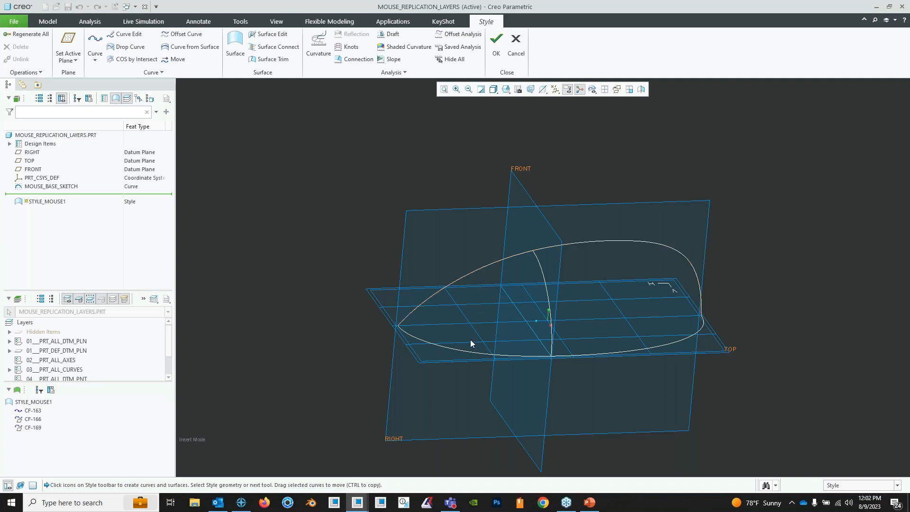
middle_click_drag(491, 277, 455, 190)
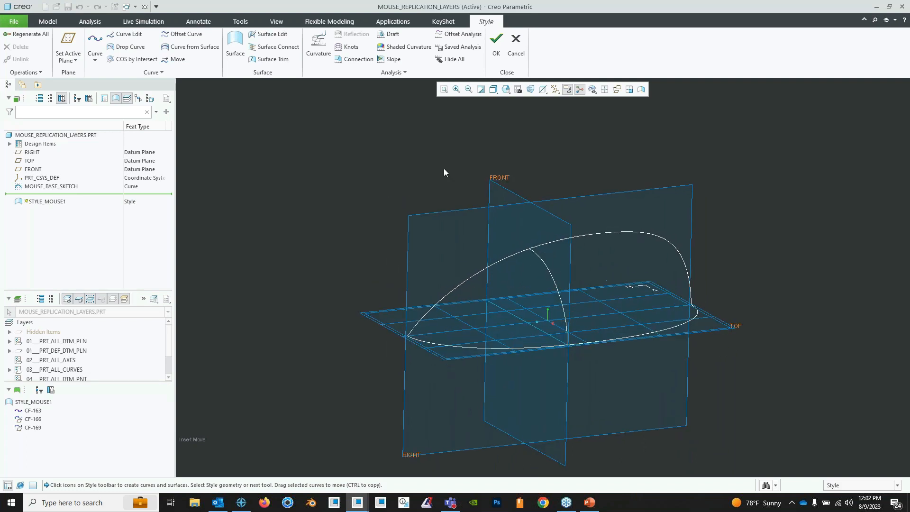
- Start a degree 3 free curve in STYLE_MOUSE1 and split the display into all four views, enlarging the 3D view
left_click(98, 44)
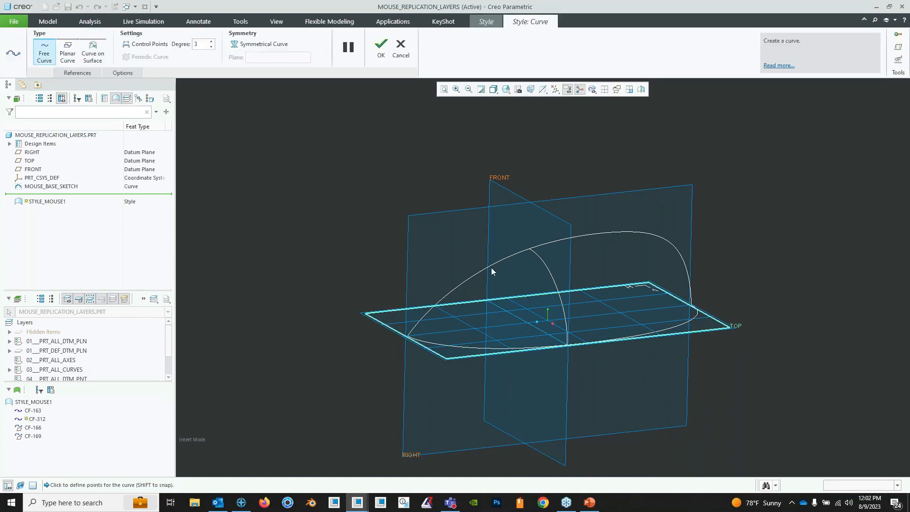
scroll(493, 266, "down", 2)
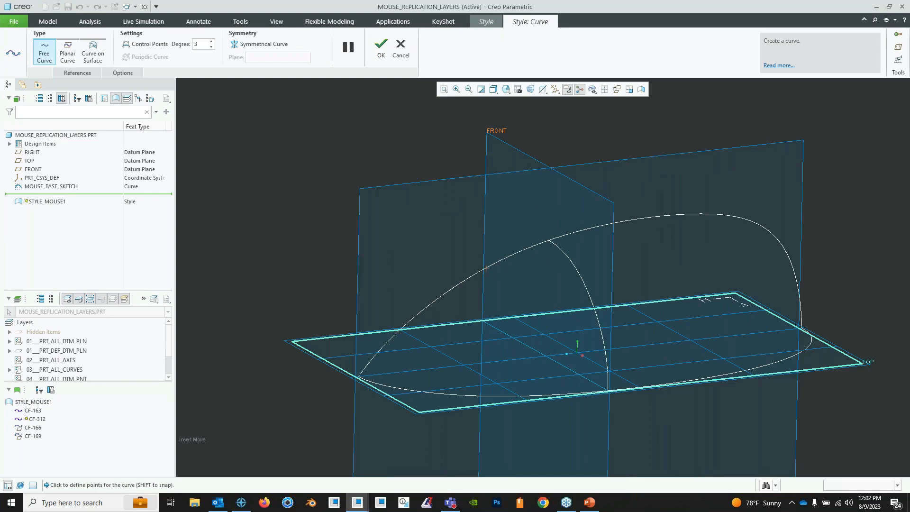
mouse_move(485, 269)
middle_mouse_down()
mouse_move(504, 256)
mouse_move(488, 281)
middle_mouse_up()
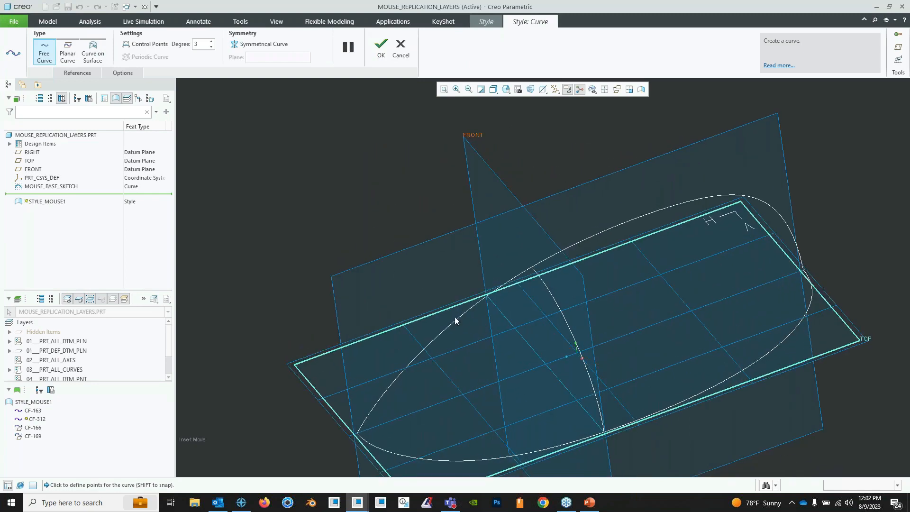
middle_click_drag(455, 321, 507, 284)
middle_click_drag(661, 360, 664, 358)
middle_click_drag(664, 358, 601, 269, "shift")
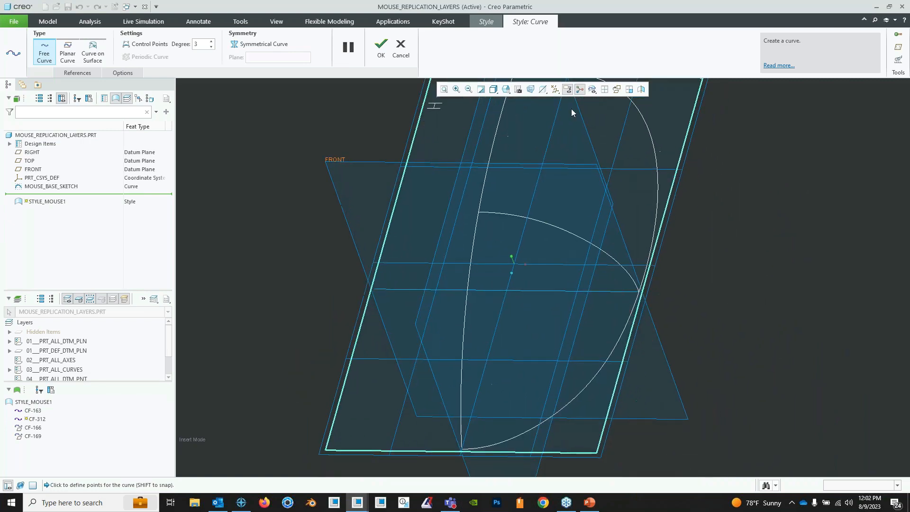
left_click(605, 90)
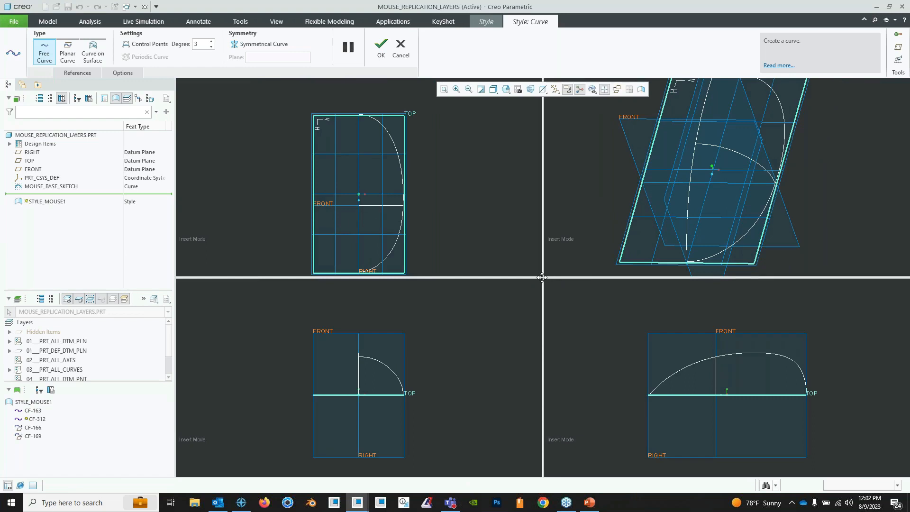
left_click_drag(542, 277, 427, 374)
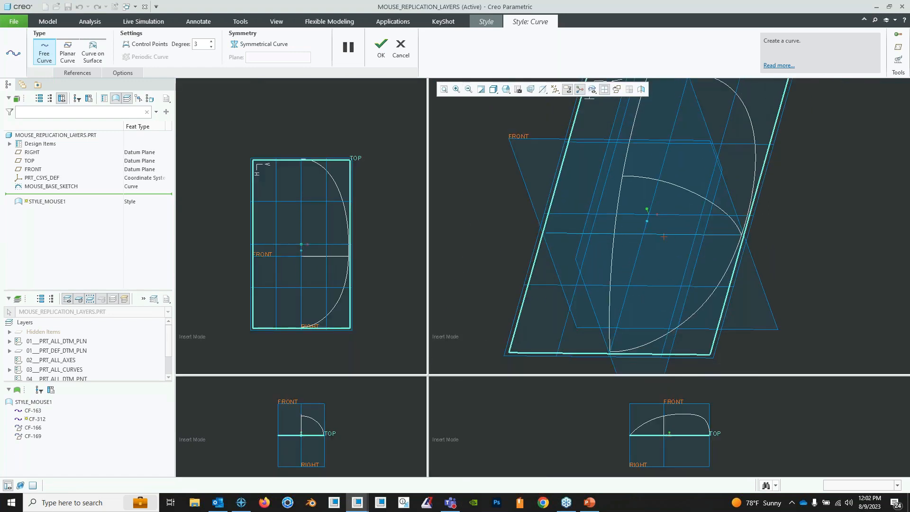
- Create a degree 3 free curve from the upper profile curve to the base curve, between the FRONT-plane arc and the tapered end
middle_click_drag(661, 237, 584, 243)
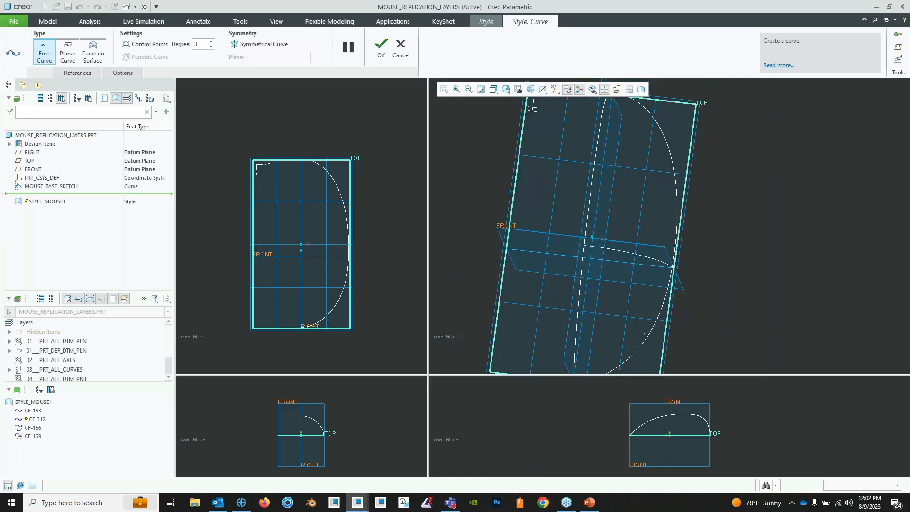
left_click(580, 292)
left_click(662, 307)
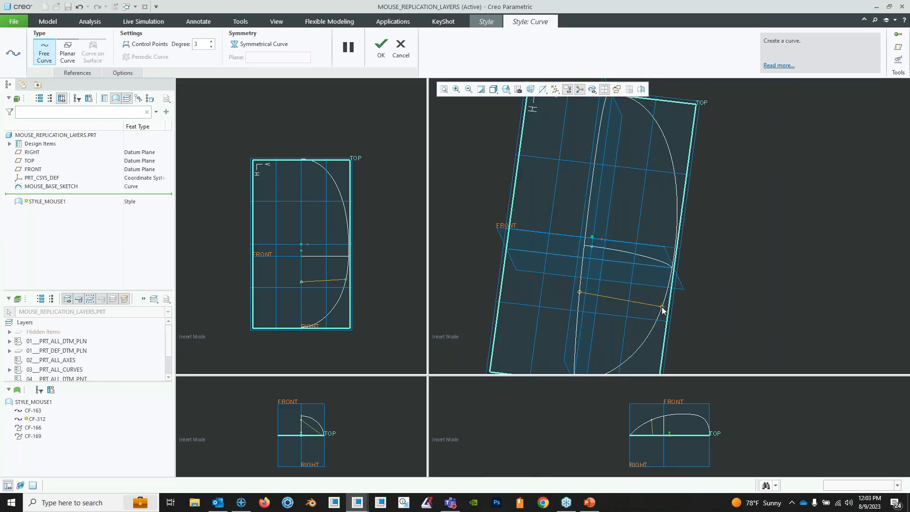
middle_click_drag(679, 295, 645, 323)
scroll(312, 269, "down", 5)
middle_click_drag(347, 296, 310, 205, "shift")
scroll(324, 195, "down", 3)
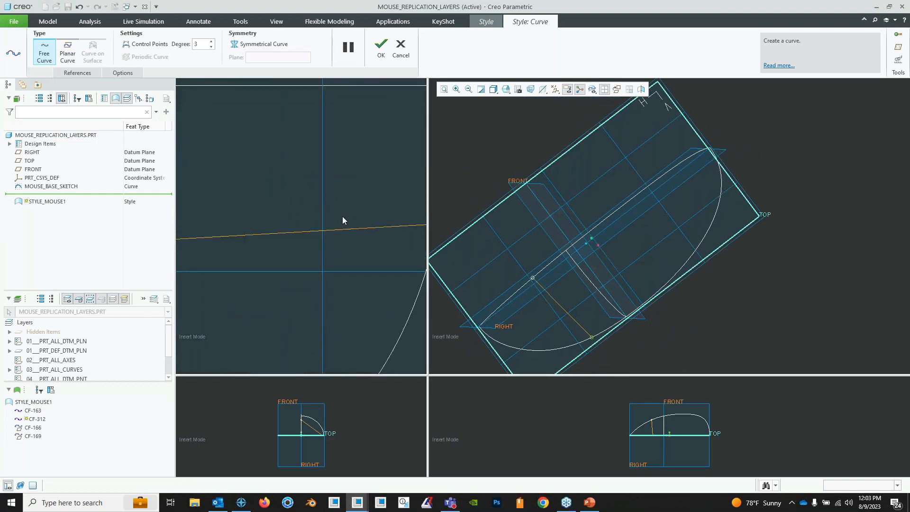
scroll(342, 216, "up", 3)
middle_click_drag(364, 226, 354, 218, "shift")
left_click(381, 55)
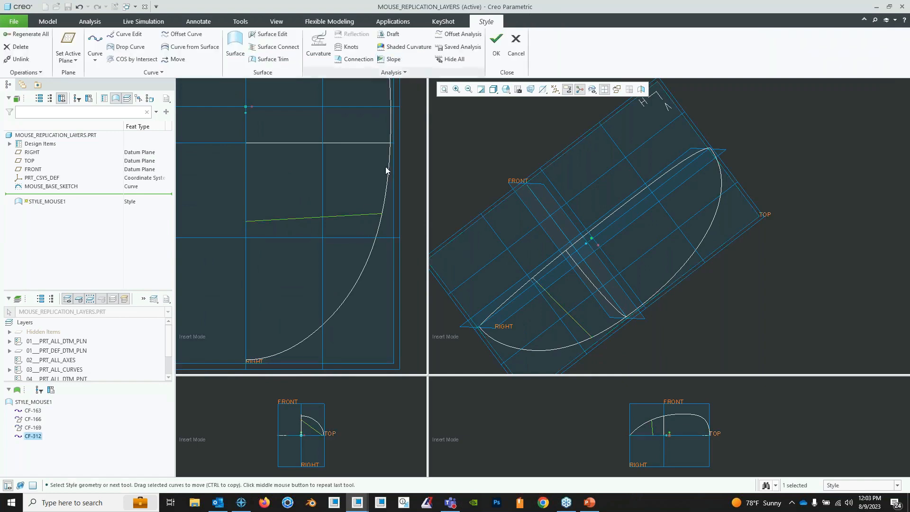
- Edit the new straight curve between the profile and base curves and add a midpoint to it
right_click(366, 216)
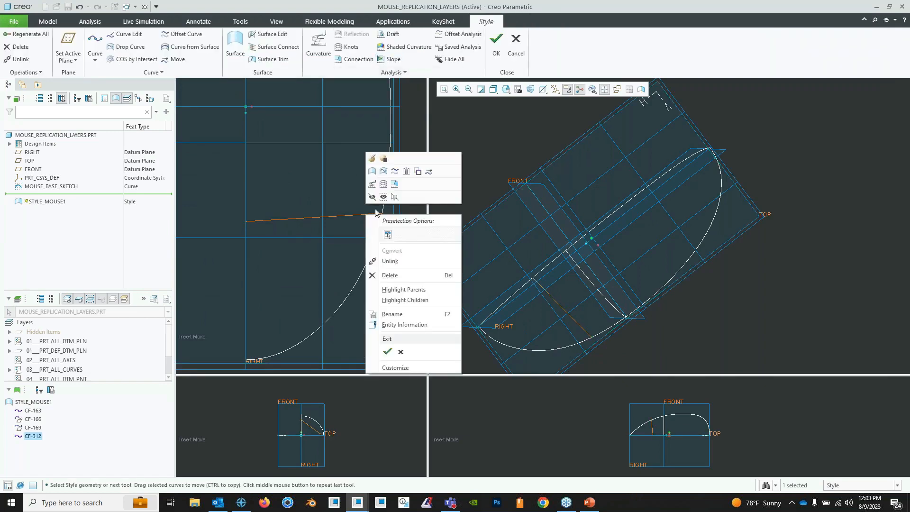
left_click(381, 165)
middle_click_drag(604, 295, 585, 264)
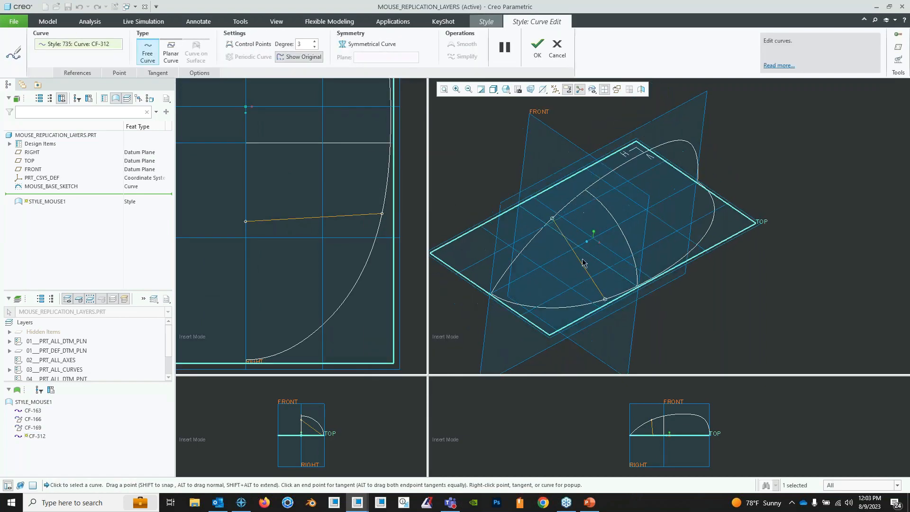
right_click(576, 257)
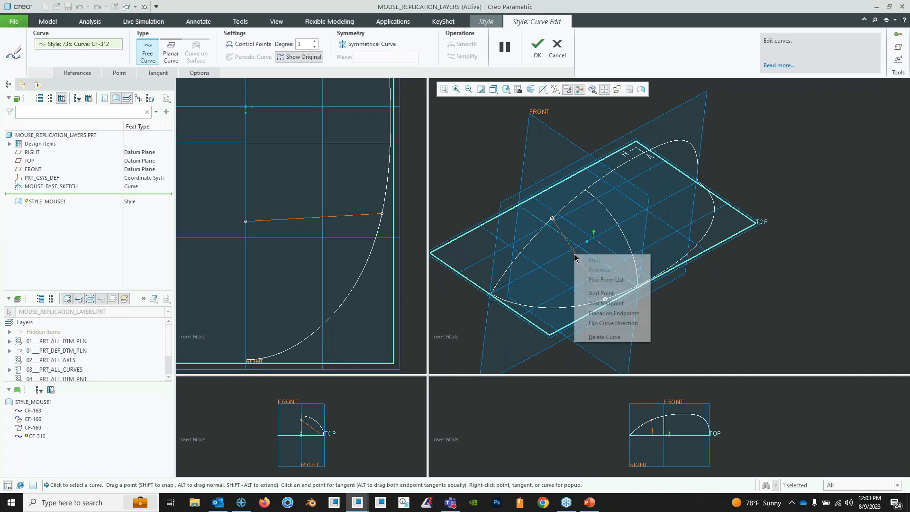
left_click(606, 303)
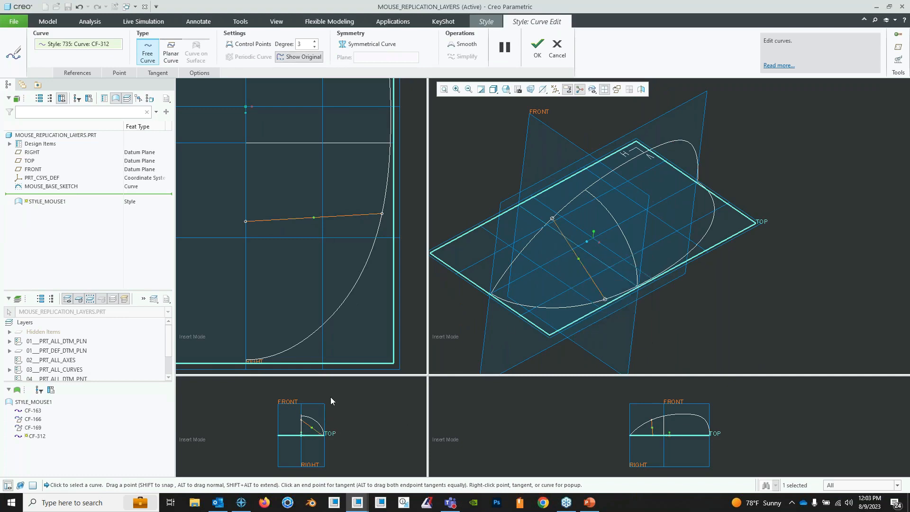
- Enlarge the end view and bow the curve outward by its midpoint so it follows the shape of the FRONT-plane arc
left_click_drag(333, 376, 349, 291)
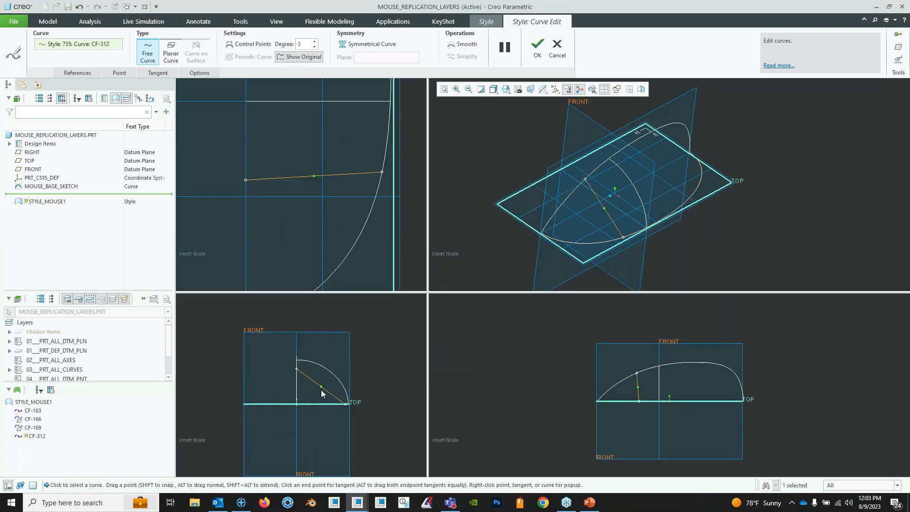
scroll(320, 389, "down", 3)
left_click_drag(336, 408, 354, 385)
middle_click_drag(370, 395, 351, 359, "shift")
left_click_drag(337, 350, 343, 357)
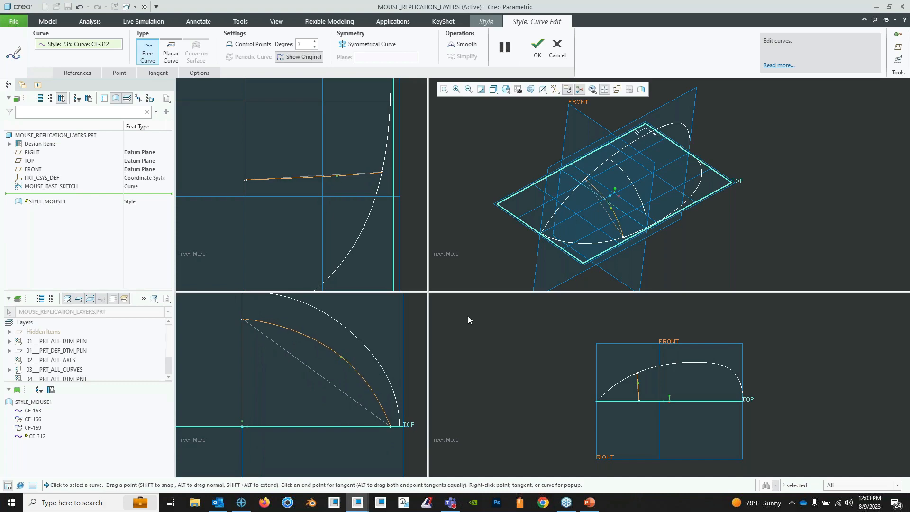
left_click(538, 49)
- Create a second degree 3 free curve from the profile curve to the base curve near the blunt end, returning to a single view
middle_click_drag(659, 188, 616, 193)
middle_click_drag(659, 212, 730, 146)
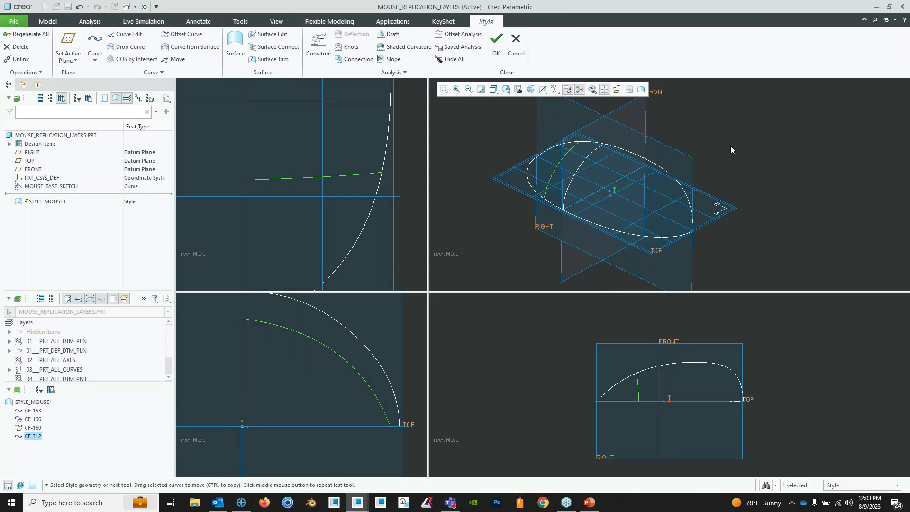
left_click(730, 146)
middle_click_drag(658, 182, 664, 143)
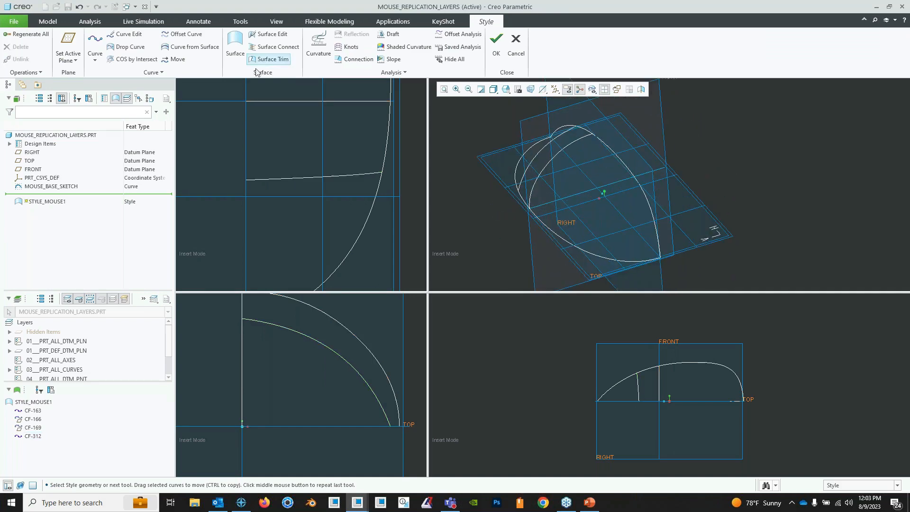
left_click(95, 43)
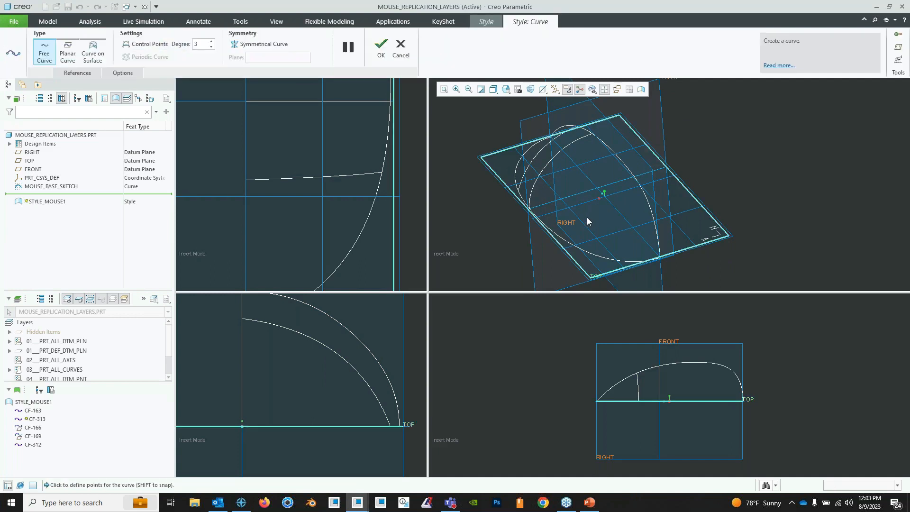
mouse_move(614, 241)
middle_mouse_down()
mouse_move(603, 197)
mouse_move(631, 204)
mouse_move(636, 229)
mouse_move(619, 200)
middle_mouse_up()
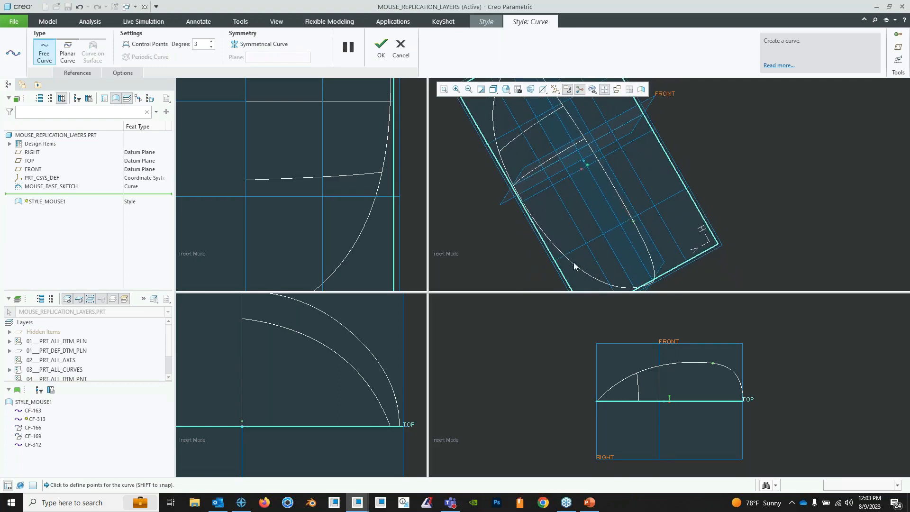
left_click(575, 263, "shift")
mouse_move(575, 263)
middle_mouse_down()
mouse_move(606, 216)
mouse_move(592, 189)
middle_mouse_up()
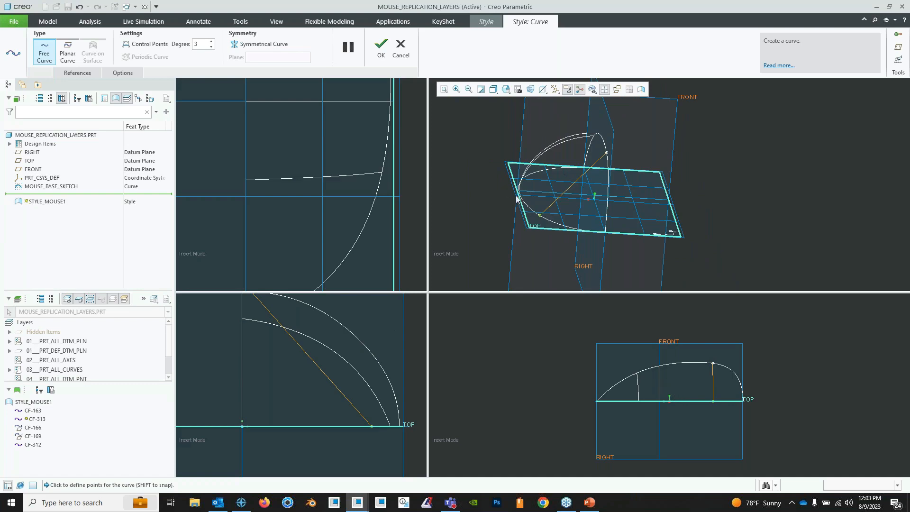
middle_click_drag(360, 146, 360, 152)
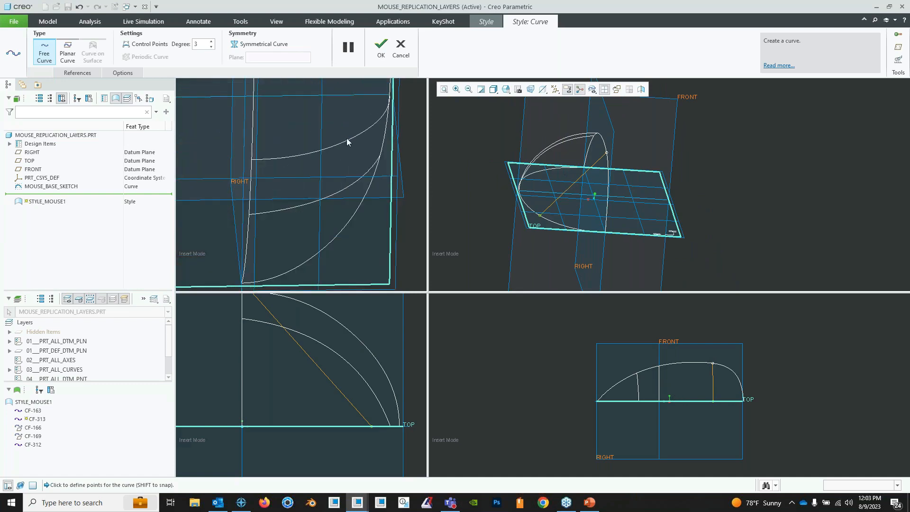
left_click(603, 90)
mouse_move(478, 250)
middle_mouse_down()
mouse_move(541, 266)
mouse_move(540, 323)
mouse_move(553, 274)
middle_mouse_up()
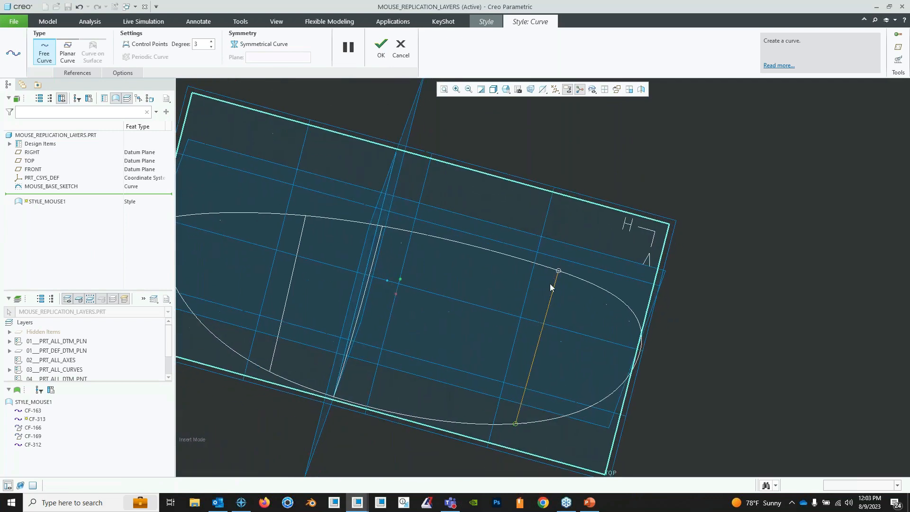
left_click(382, 50)
- Edit the straight curve near the blunt end and add a midpoint to it
middle_click_drag(399, 283, 485, 257)
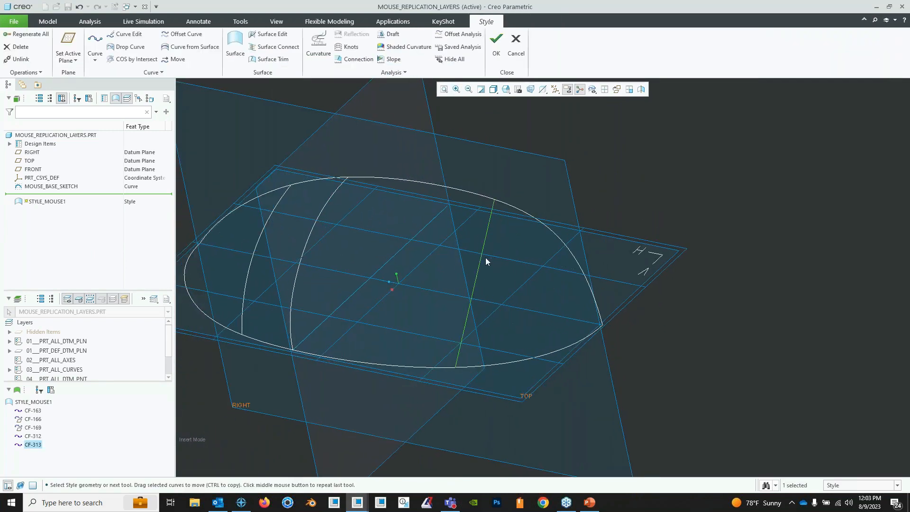
right_click(486, 257)
left_click(492, 202)
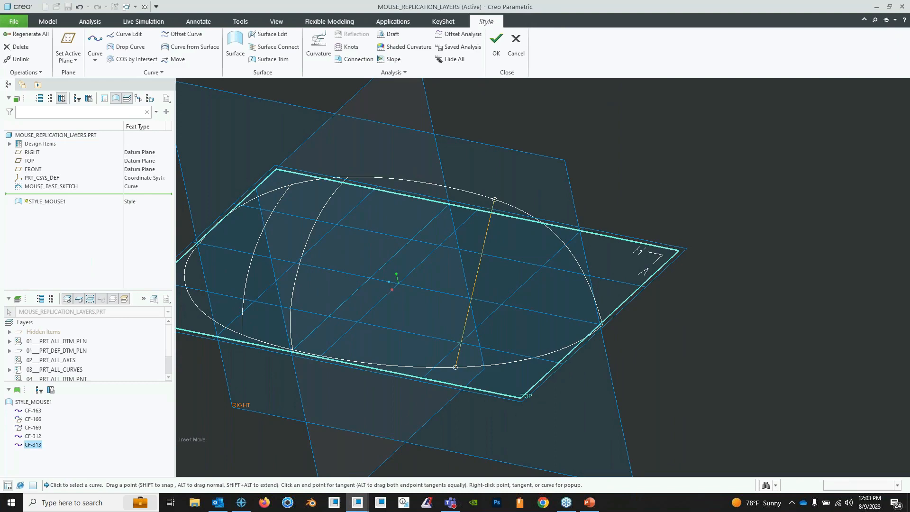
right_click(474, 293)
left_click(506, 341)
- Bow the blunt-end curve outward by its midpoint so it arcs like the other two cross curves
middle_click_drag(472, 288, 365, 232)
left_click_drag(367, 224, 343, 197)
mouse_move(366, 205)
middle_mouse_down()
mouse_move(345, 196)
mouse_move(360, 206)
middle_mouse_up()
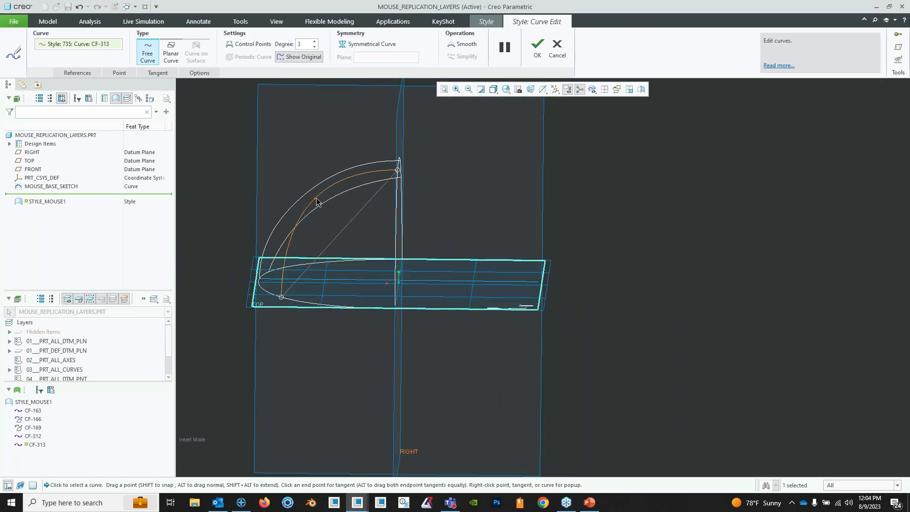
middle_click_drag(319, 203, 467, 186)
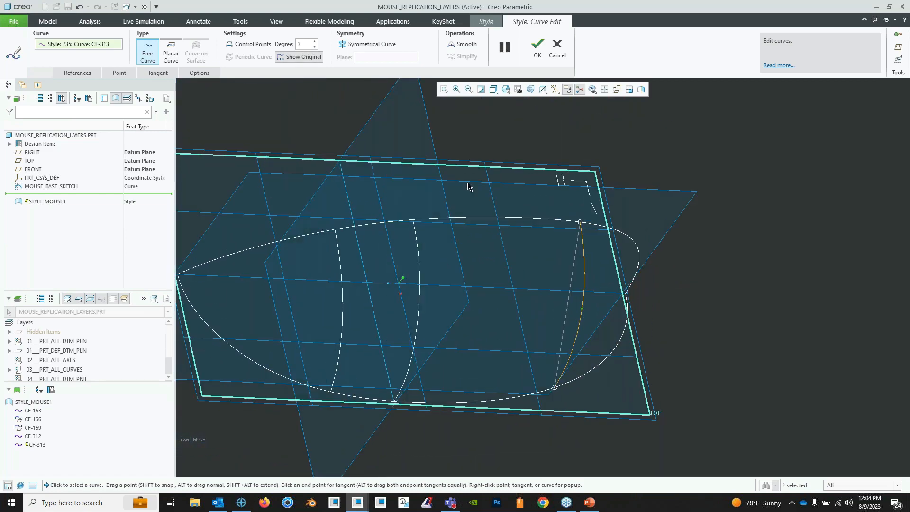
left_click(537, 52)
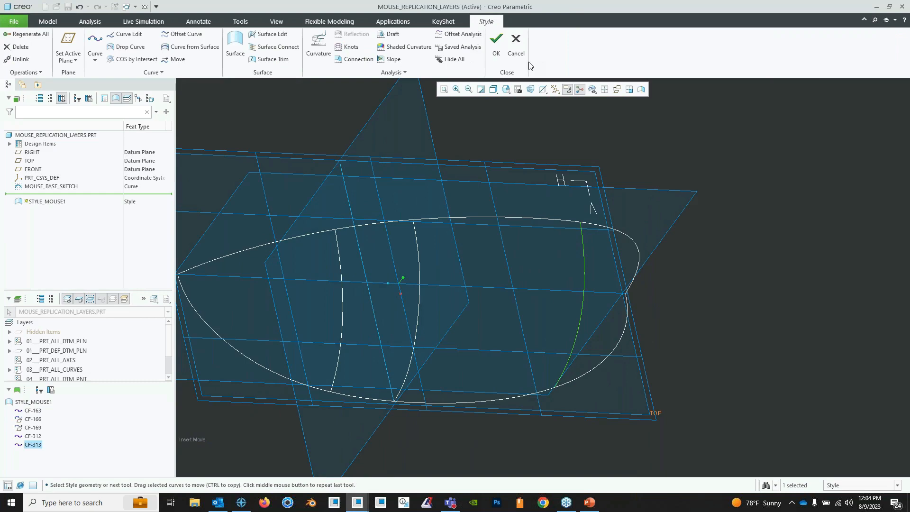
- Start a style surface with the upper profile curve as first primary chain, trimmed at the two new cross curves
middle_click_drag(653, 153, 615, 239)
left_click(623, 186)
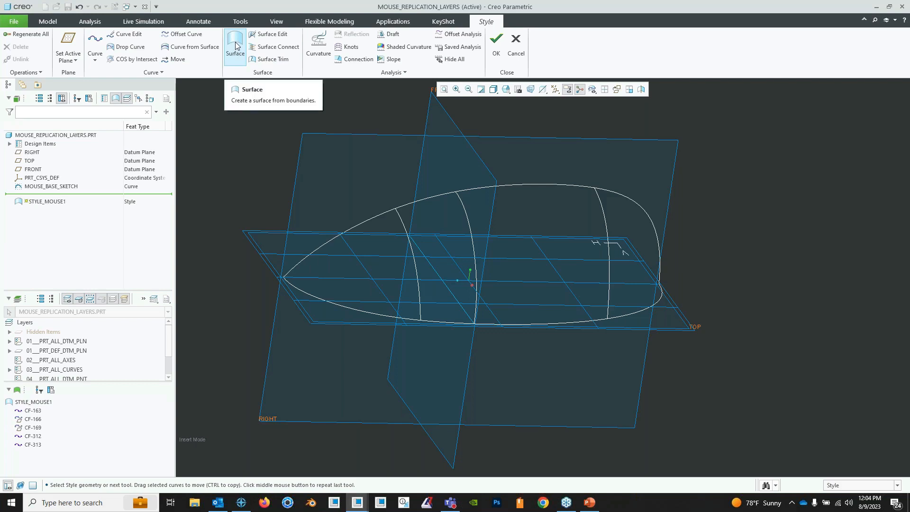
left_click(235, 45)
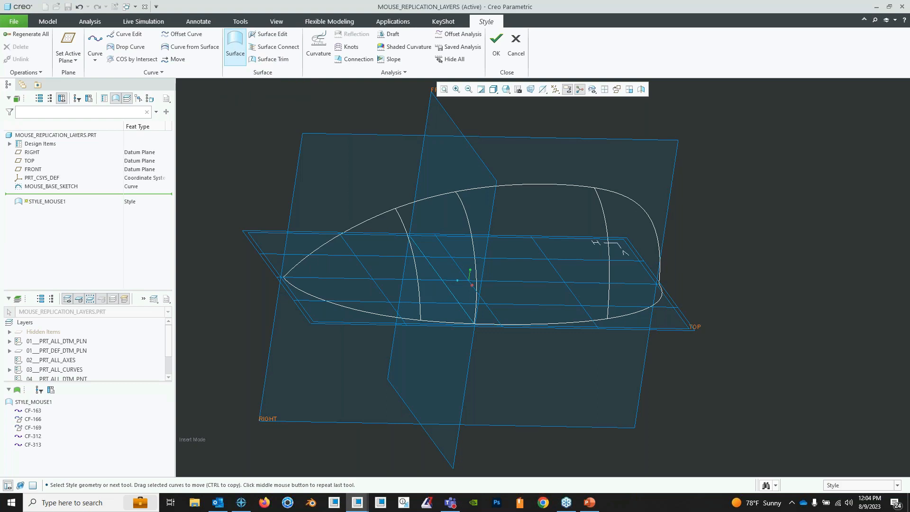
left_click(456, 192)
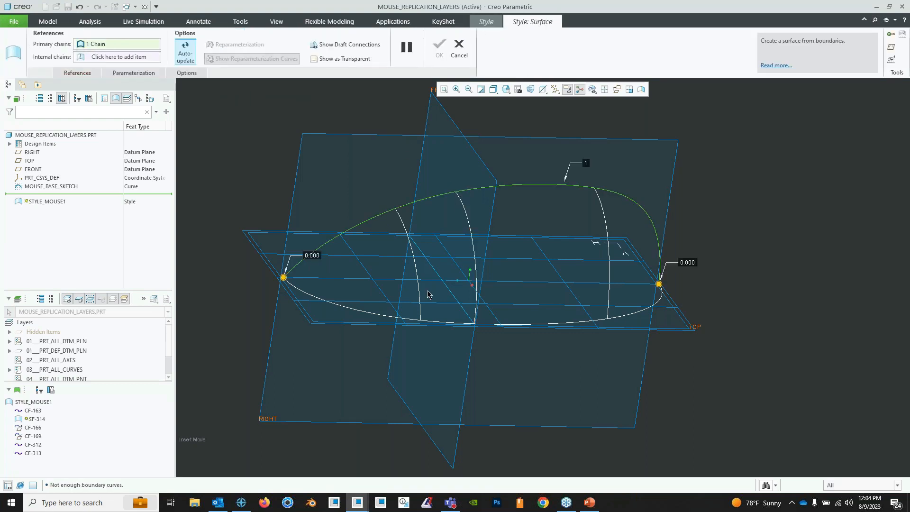
right_click(284, 279)
left_click(302, 294)
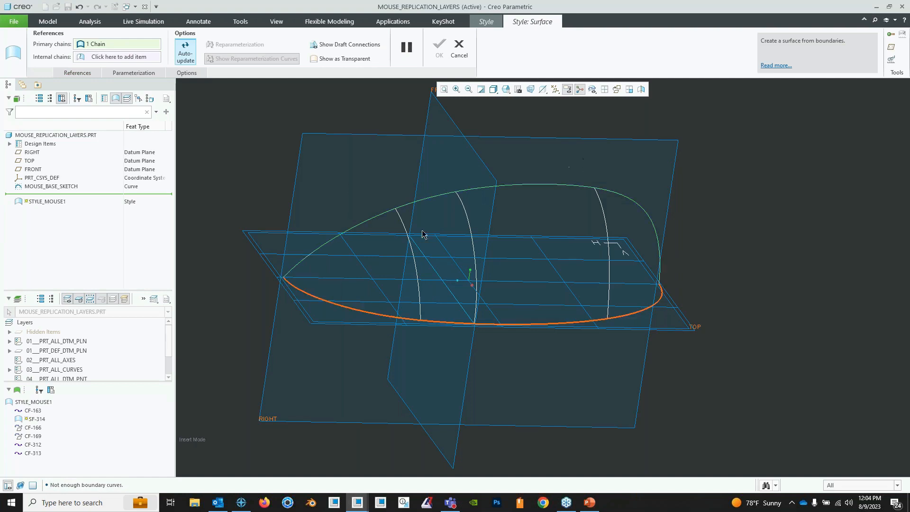
left_click(398, 213)
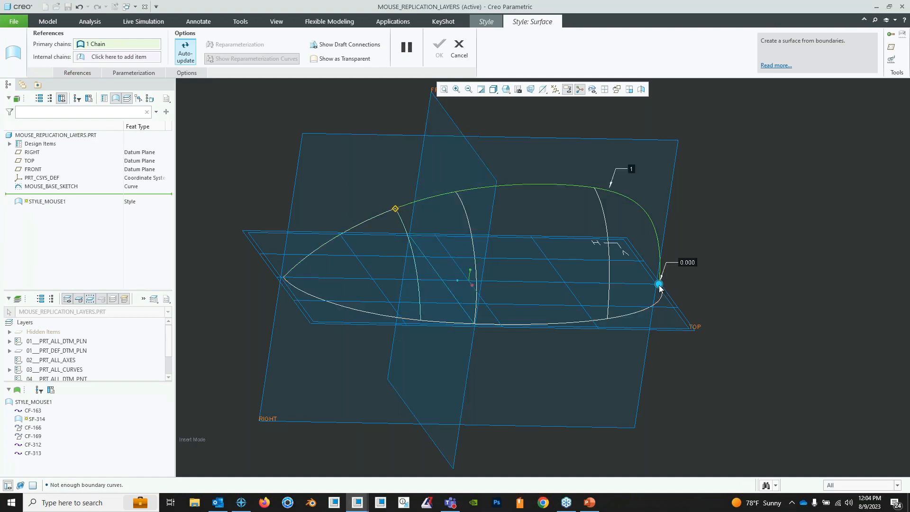
right_click(659, 285)
left_click(676, 303)
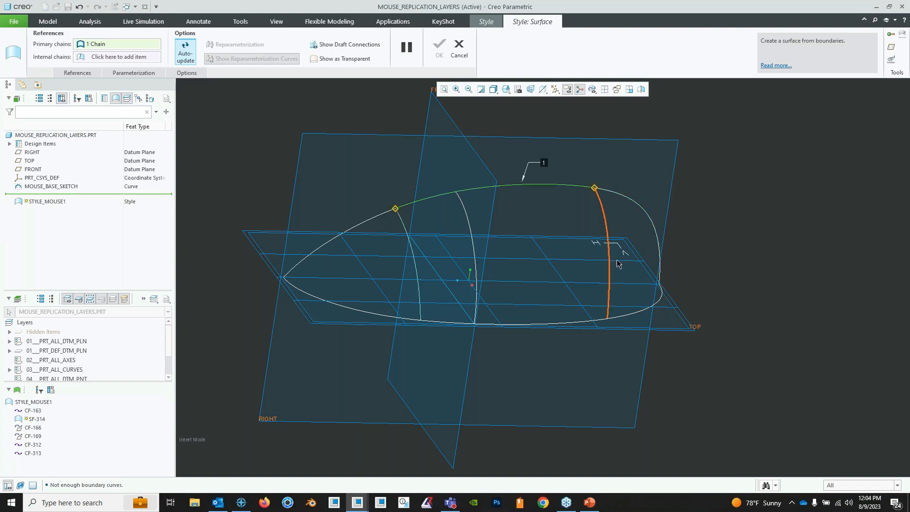
- Add the base curve as the second primary chain and trim both its ends at the same two cross curves
left_click(629, 316, "ctrl")
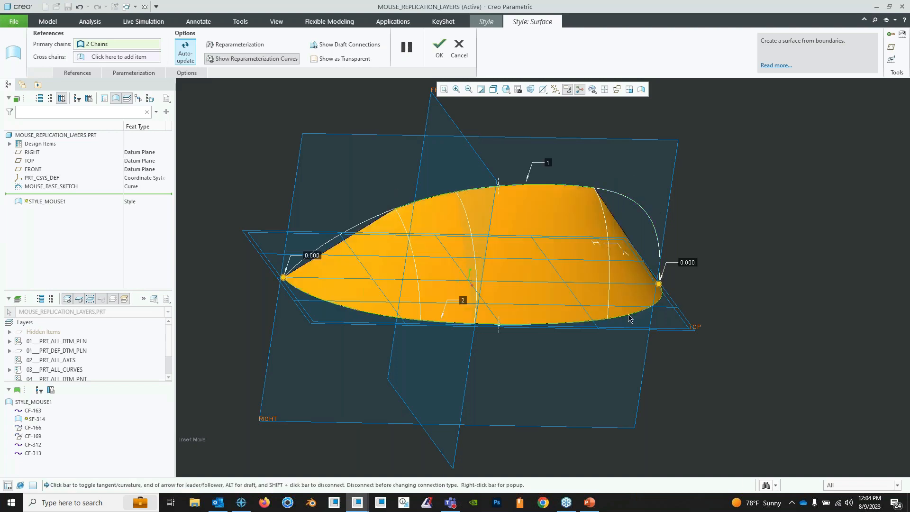
right_click(283, 277)
left_click(308, 291)
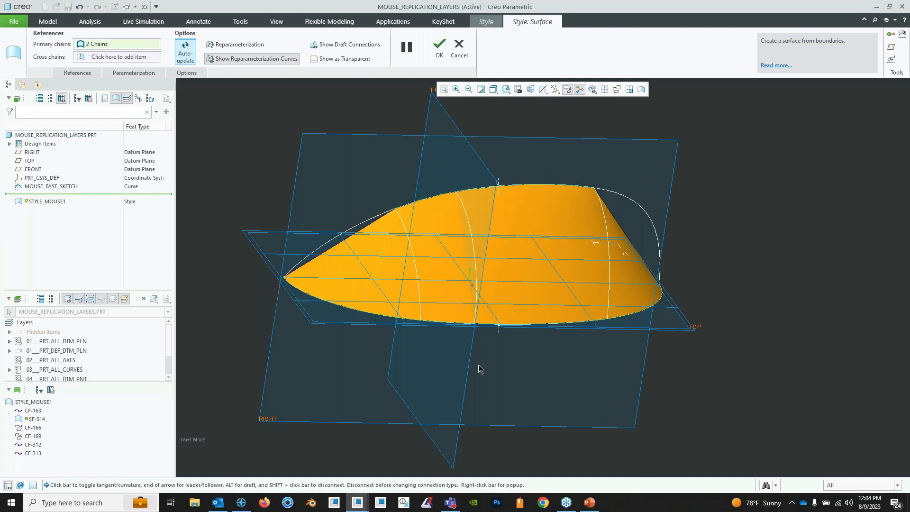
left_click(422, 307)
middle_click_drag(569, 274, 549, 274)
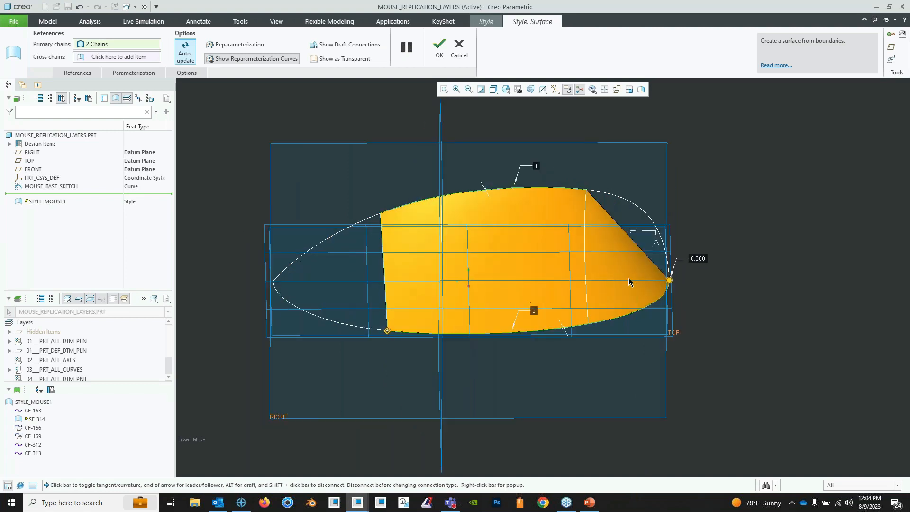
right_click(669, 282)
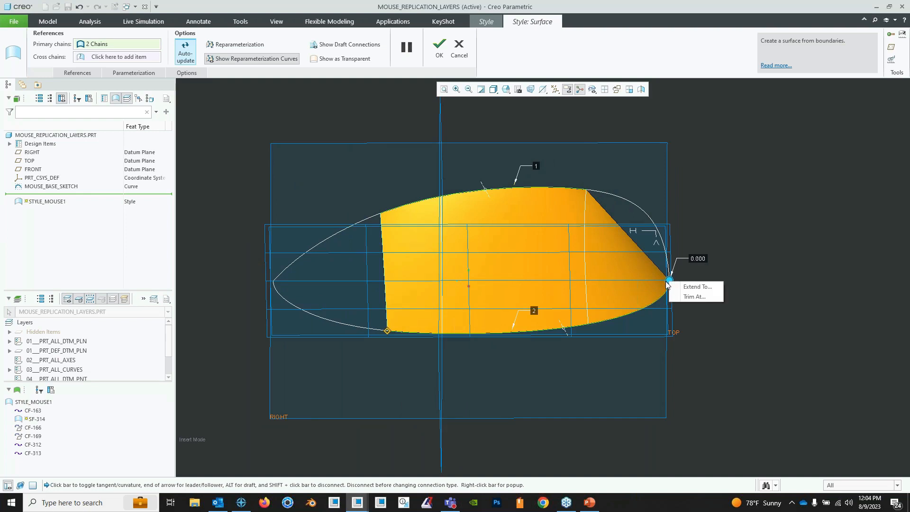
left_click(676, 296)
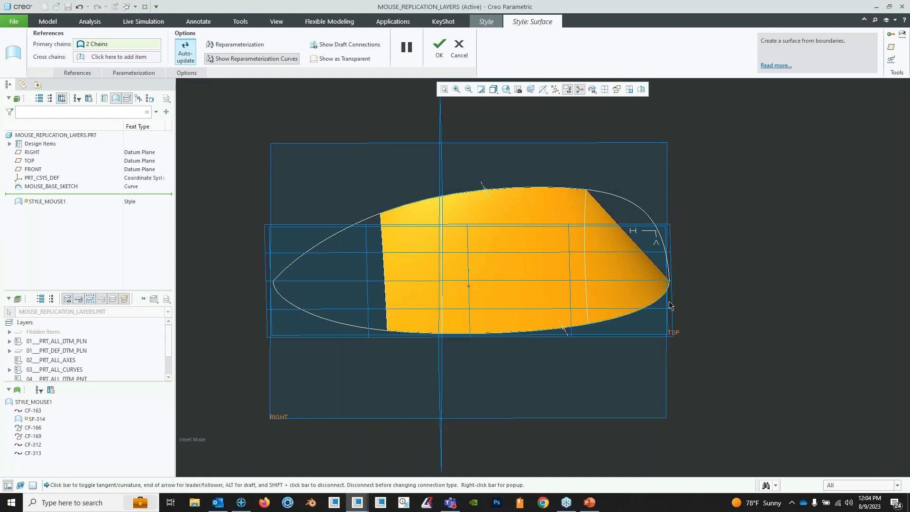
left_click(588, 320)
- Add the sharp-end and blunt-end cross curves as the third and fourth primary chains of the surface
middle_click_drag(588, 320, 231, 137)
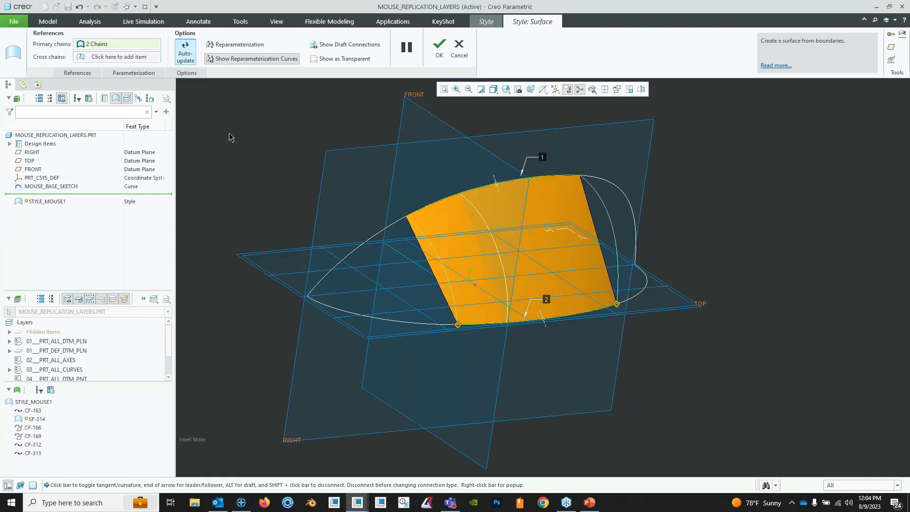
left_click(446, 272, "ctrl")
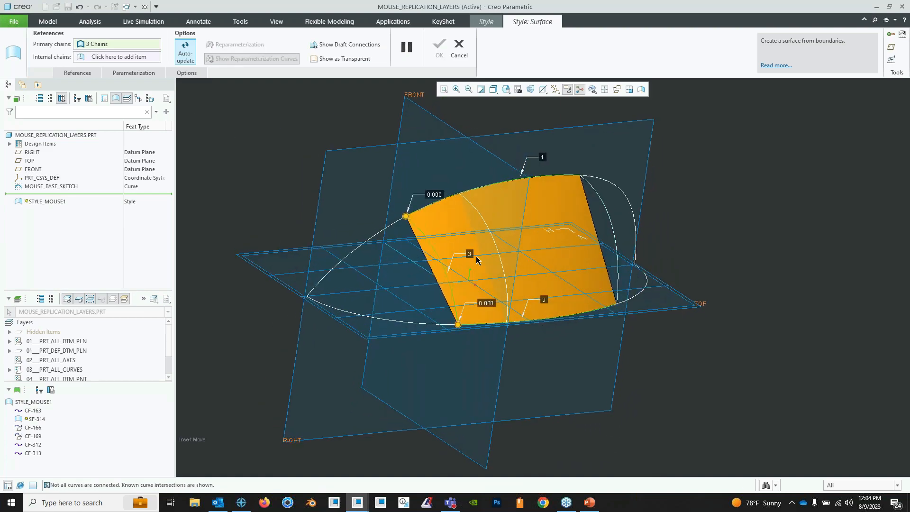
left_click(615, 213, "ctrl")
middle_click_drag(615, 212, 538, 229)
scroll(554, 217, "down", 4)
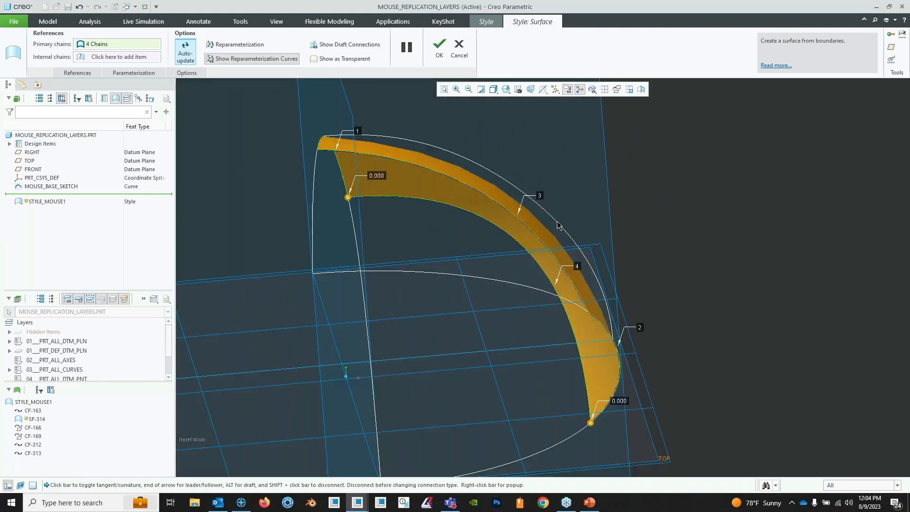
middle_click_drag(590, 189, 559, 211)
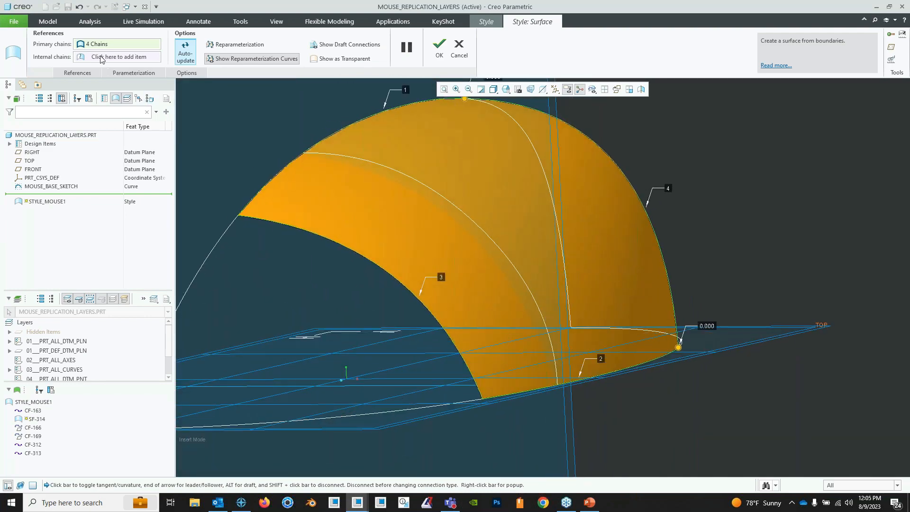
- Add the middle cross curve as the surface's internal chain and finish the boundary surface
left_click(106, 58)
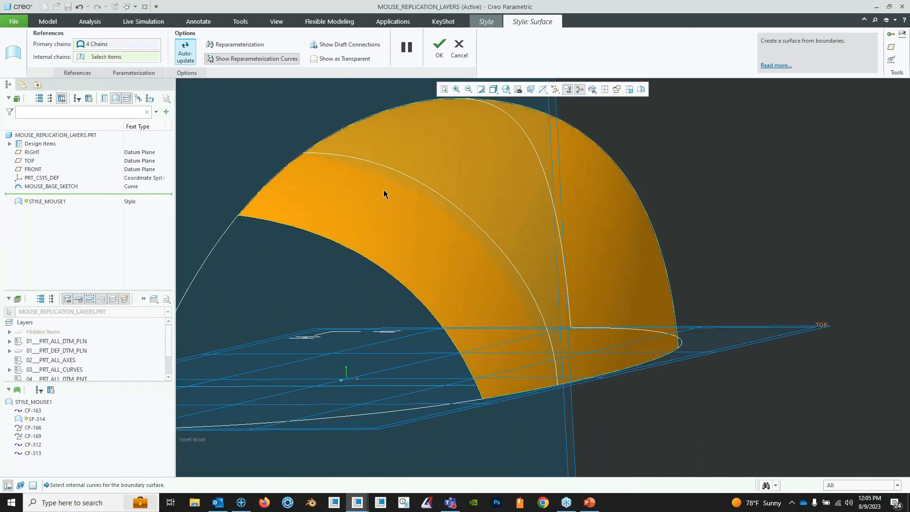
left_click(450, 198)
middle_click_drag(450, 198, 461, 235)
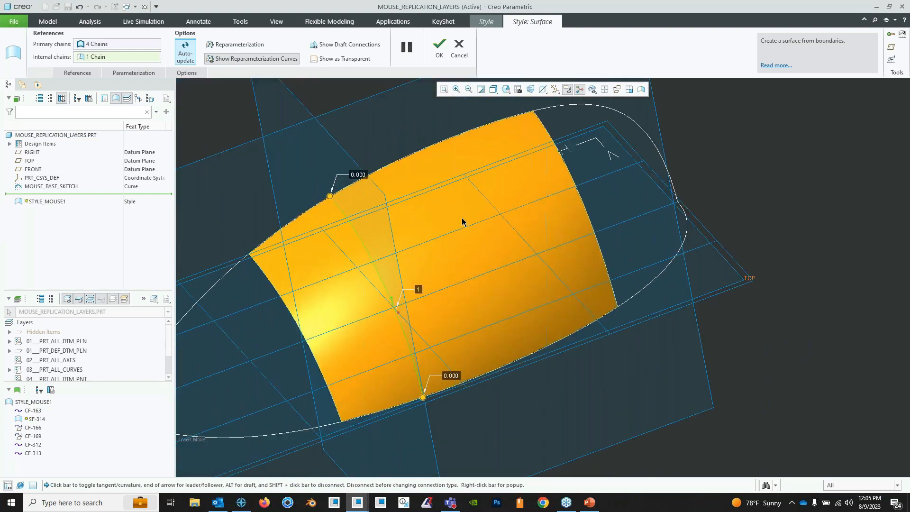
key("ctrl+d")
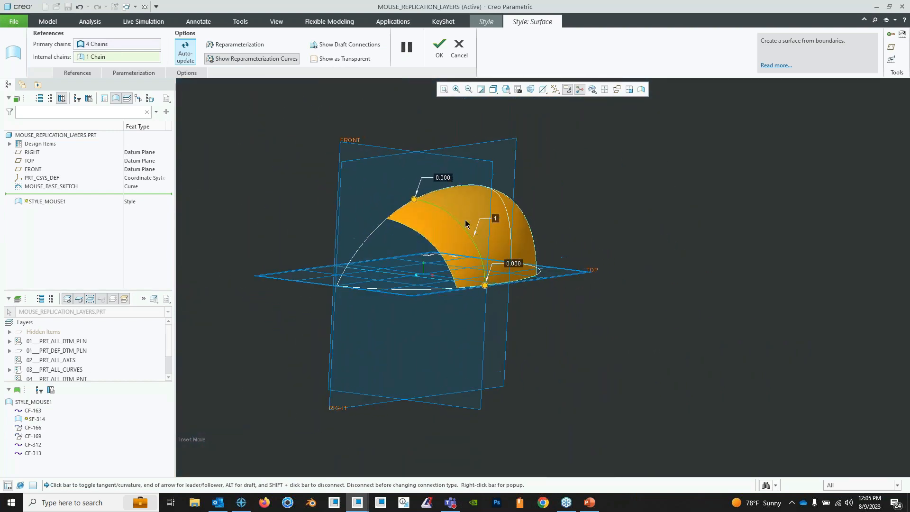
middle_click_drag(455, 219, 412, 288)
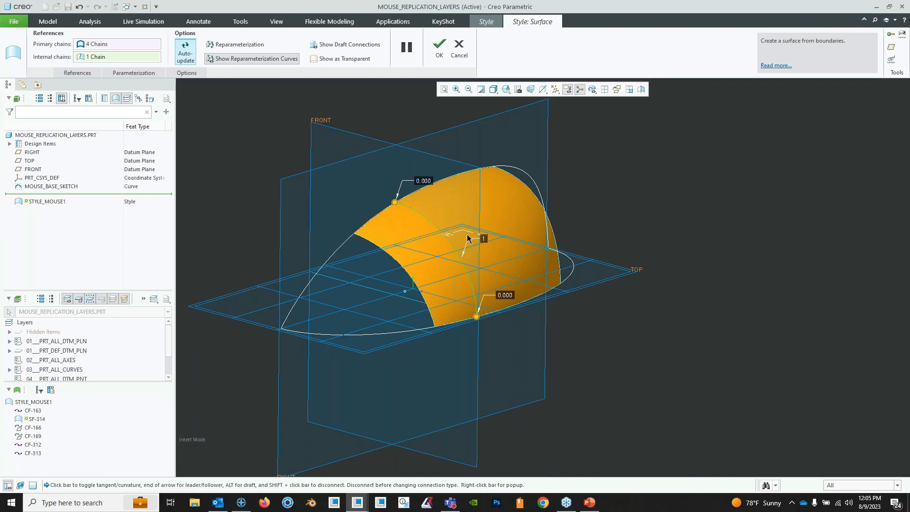
middle_click_drag(467, 238, 469, 240)
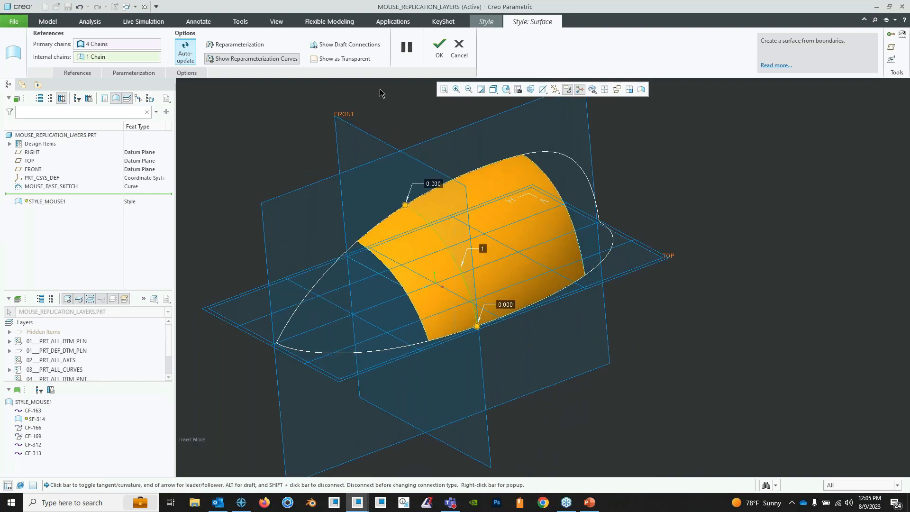
left_click(435, 47)
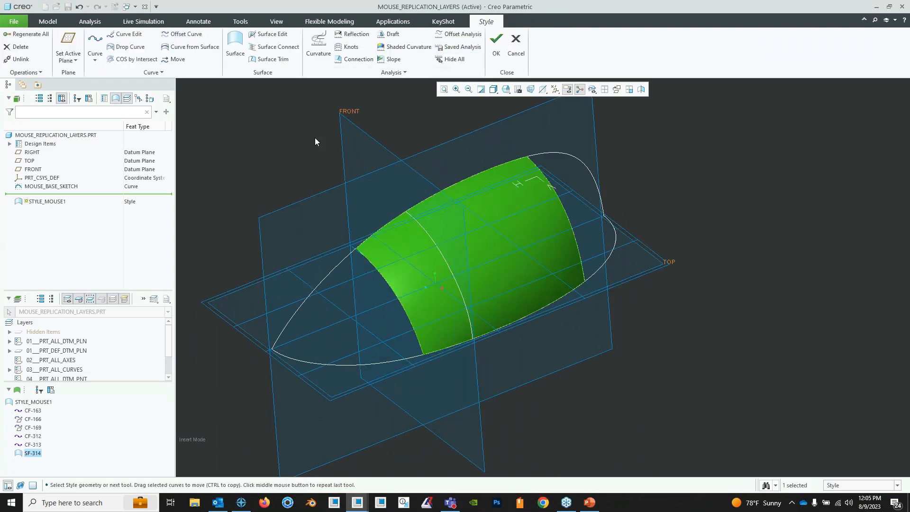
- Inspect the new surface, then cancel the STYLE_MOUSE1 edits and confirm discarding them
middle_click_drag(432, 289, 391, 329)
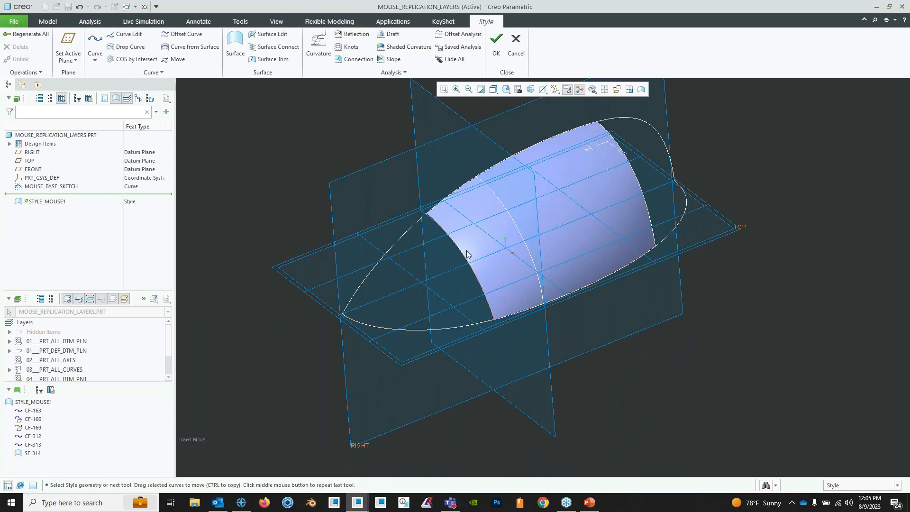
middle_click_drag(448, 282, 391, 332)
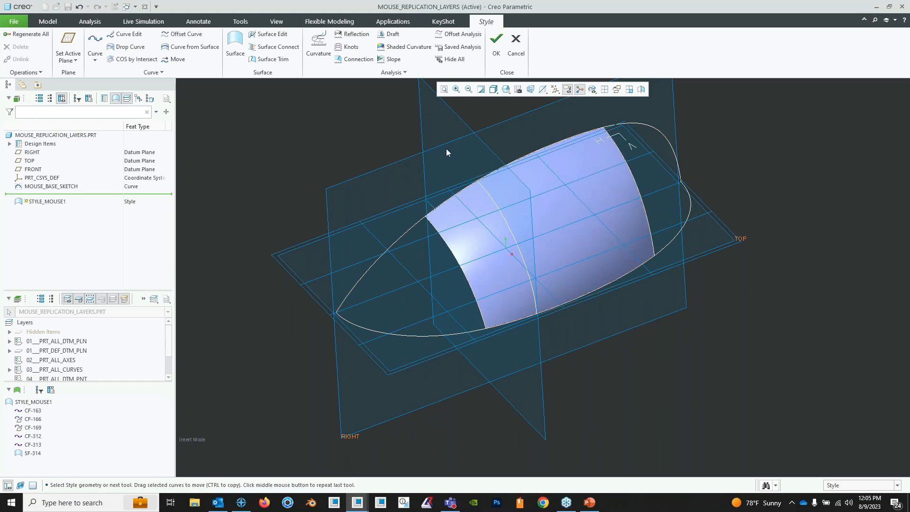
left_click(515, 45)
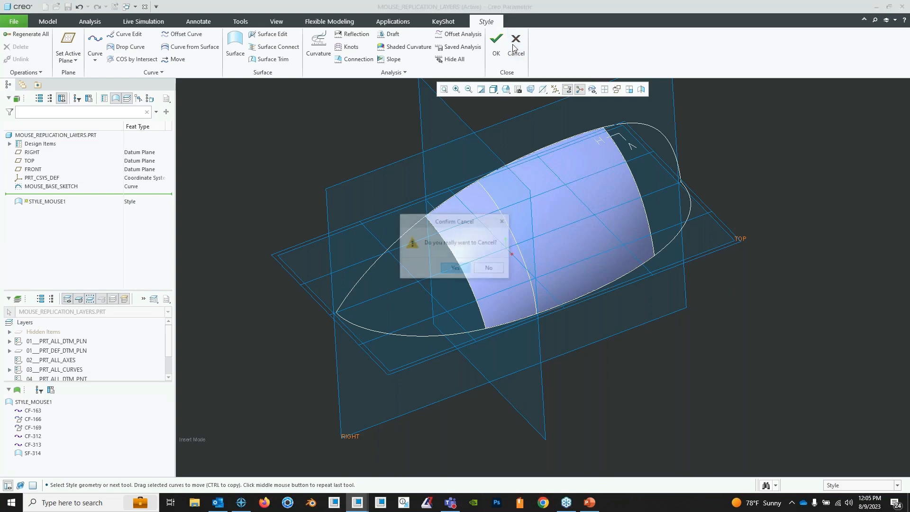
left_click(455, 269)
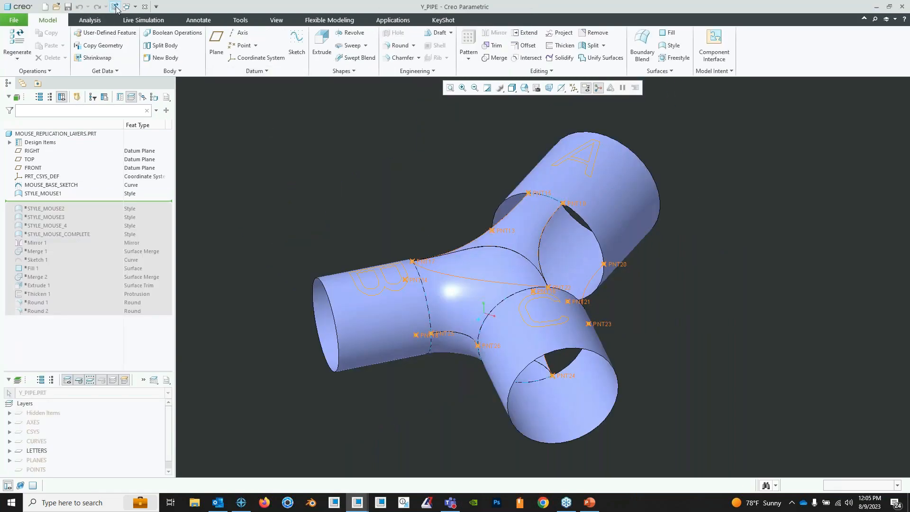
- Activate MOUSE_REPLICATION_LAYERS.PRT, move the insertion point below STYLE_MOUSE3, and inspect the tip surface patch
left_click(135, 6)
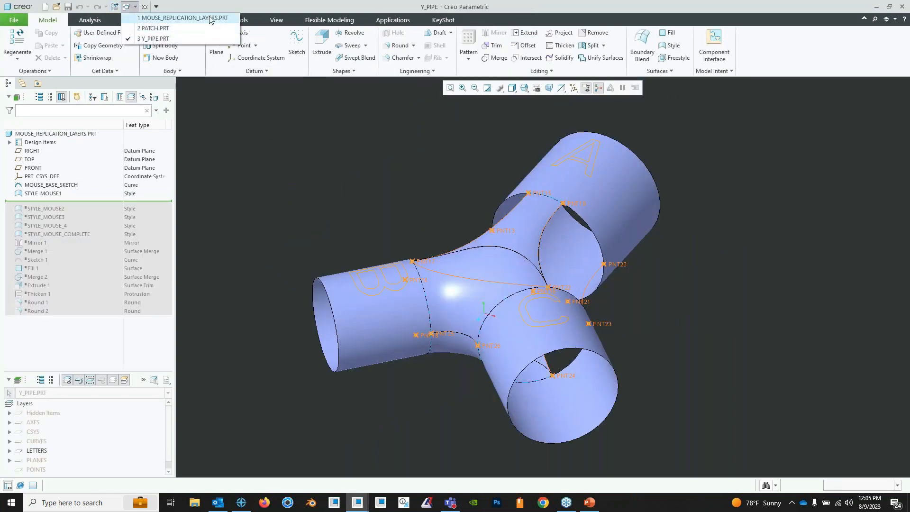
left_click(185, 17)
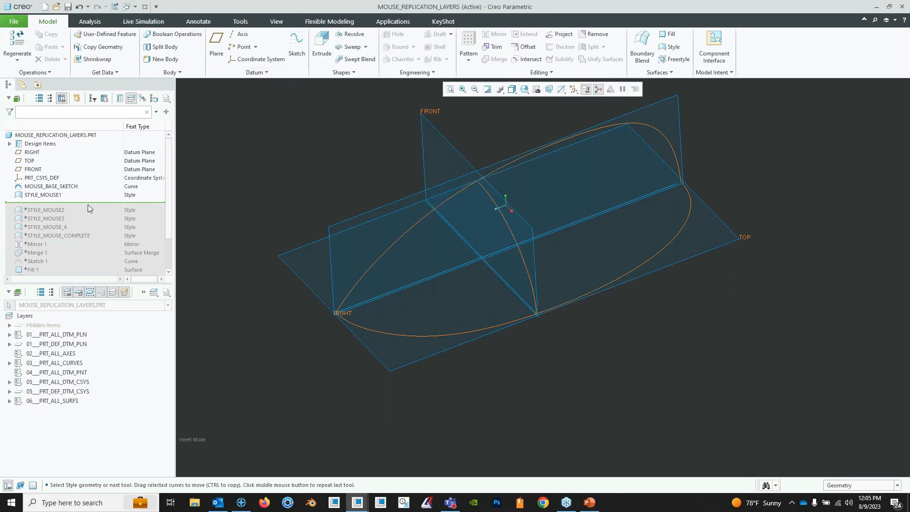
left_click_drag(88, 208, 69, 220)
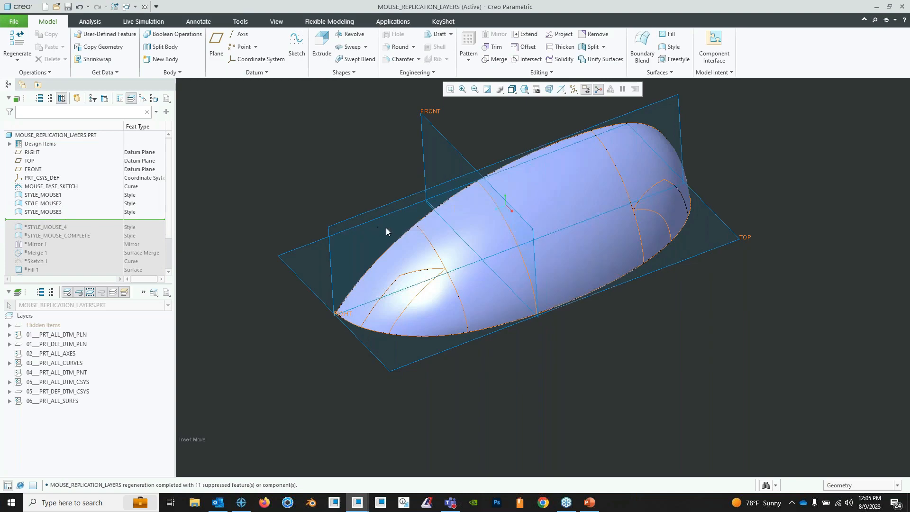
mouse_move(386, 231)
middle_mouse_down()
mouse_move(427, 219)
mouse_move(423, 271)
mouse_move(426, 256)
middle_mouse_up()
scroll(426, 255, "down", 2)
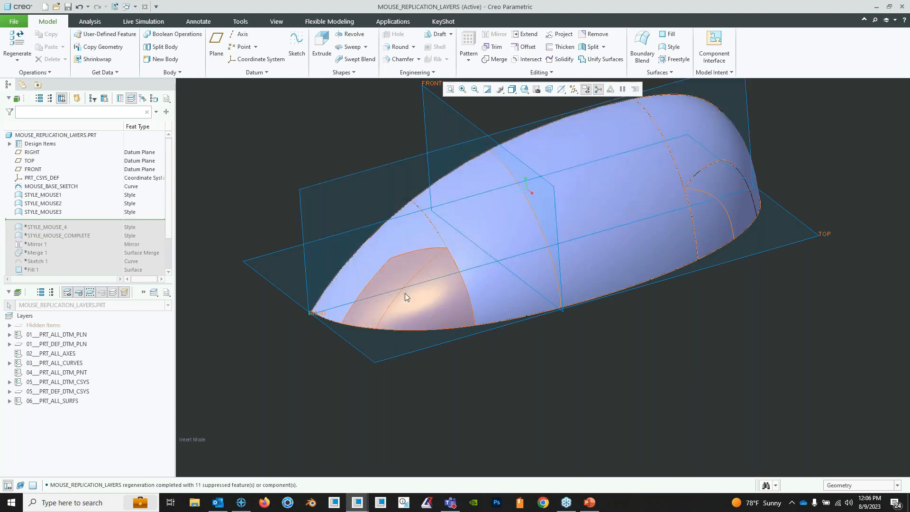
middle_click_drag(417, 295, 400, 312)
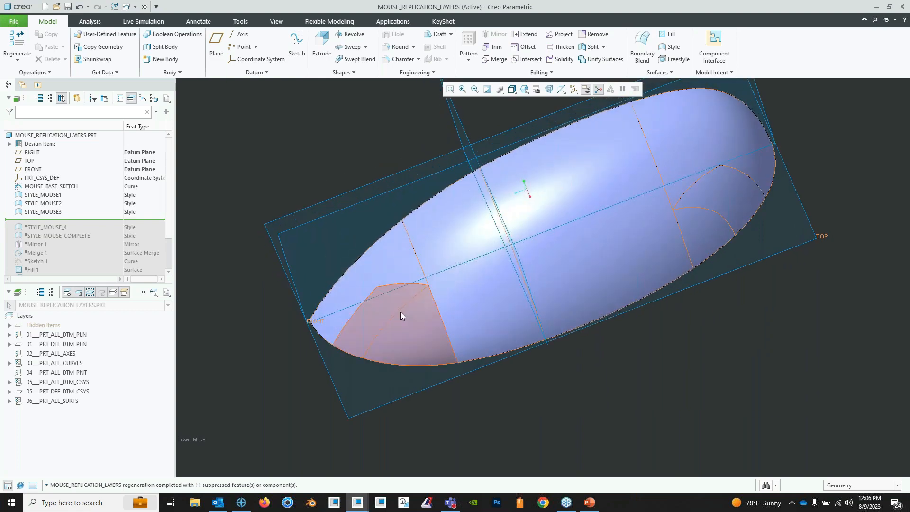
left_click(400, 310)
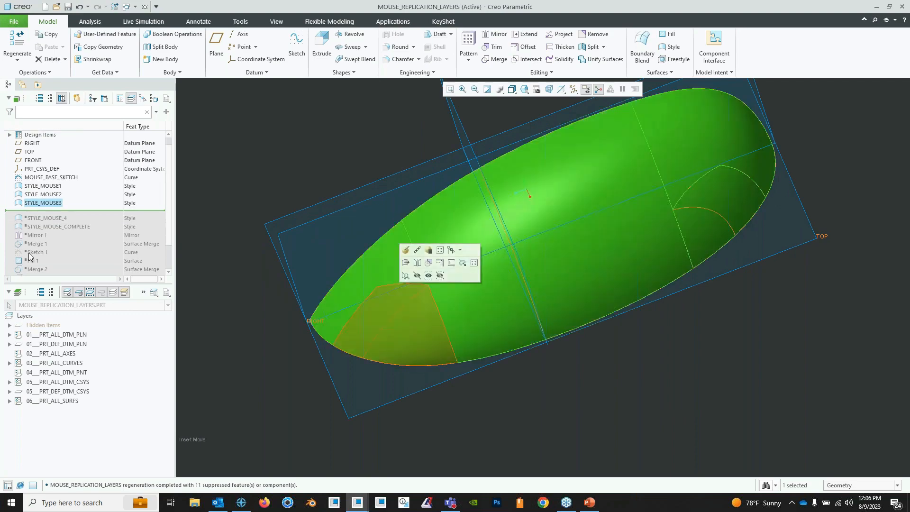
- Move the insertion point below STYLE_MOUSE_4 and inspect the added curve and surfaces from both ends
left_click_drag(56, 211, 60, 222)
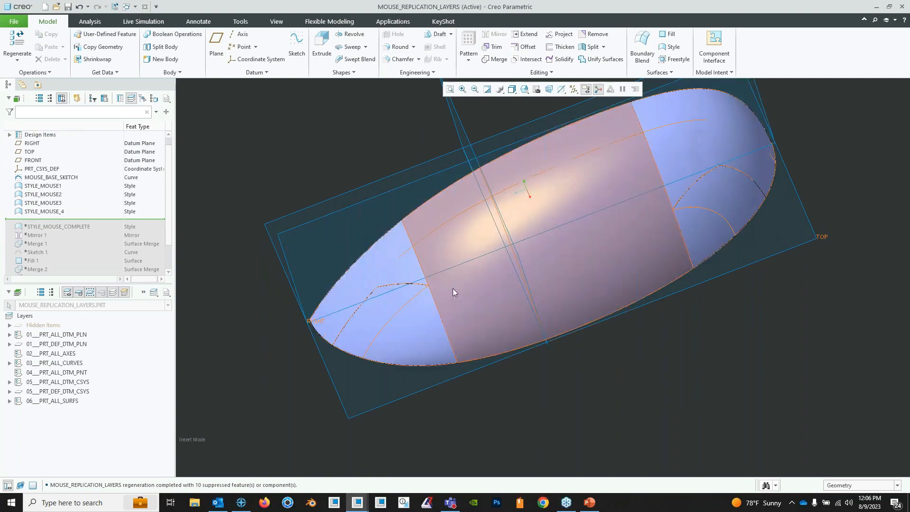
mouse_move(453, 288)
middle_mouse_down()
mouse_move(471, 252)
mouse_move(497, 252)
middle_mouse_up()
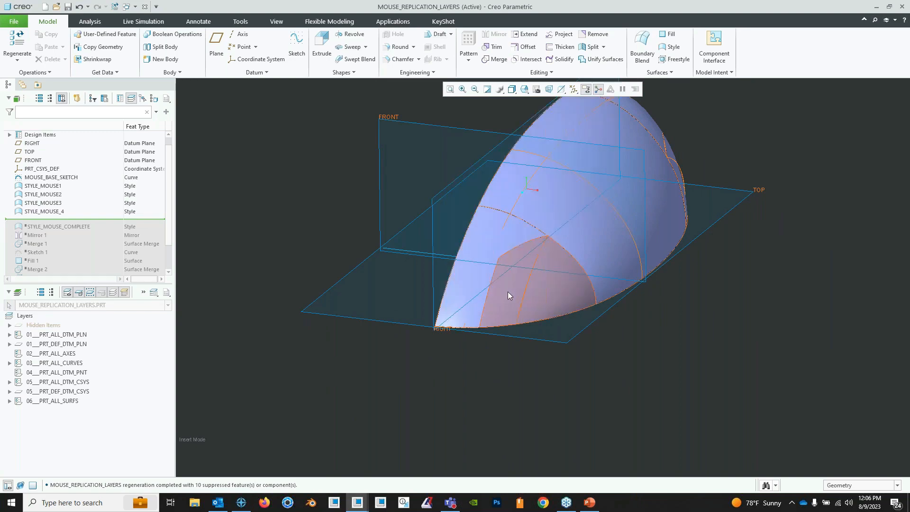
mouse_move(507, 288)
middle_mouse_down()
mouse_move(569, 281)
mouse_move(441, 295)
mouse_move(541, 248)
mouse_move(417, 265)
middle_mouse_up()
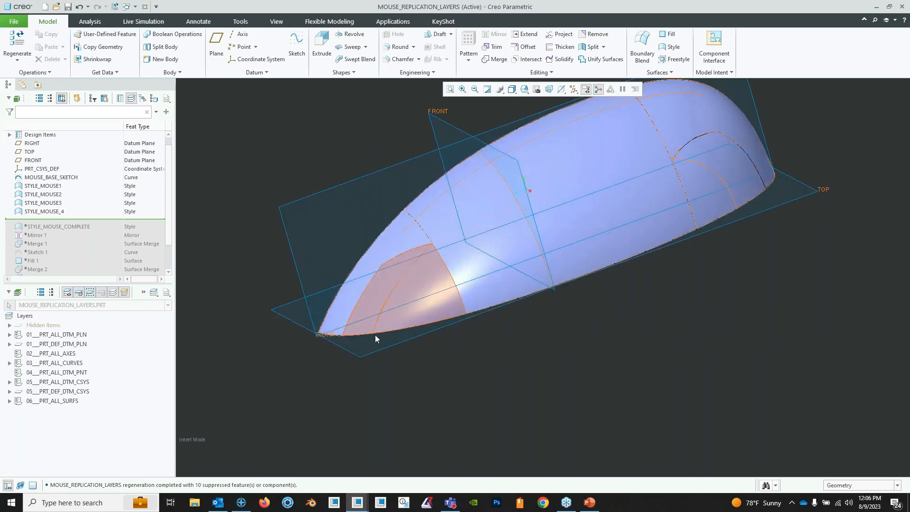
mouse_move(486, 260)
middle_mouse_down()
mouse_move(545, 211)
mouse_move(545, 233)
mouse_move(630, 254)
middle_mouse_up()
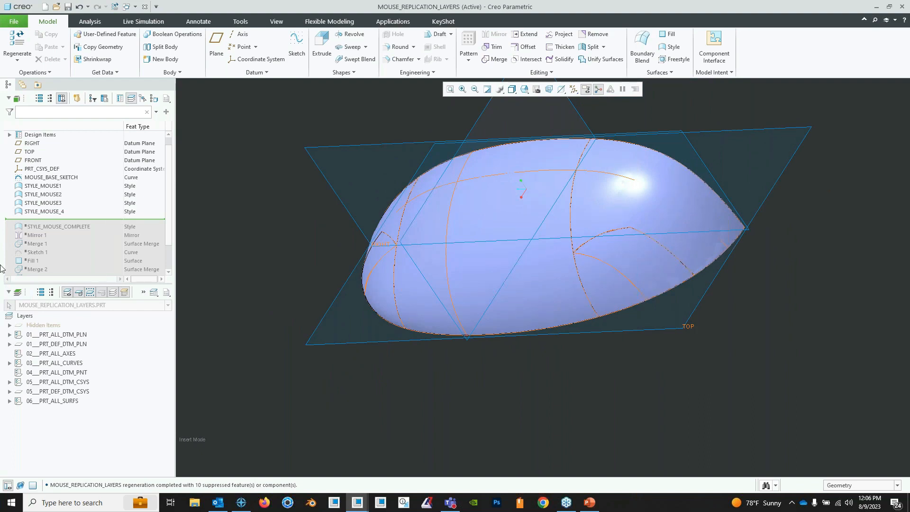
- Move the insertion point below STYLE_MOUSE_COMPLETE and on past Round 2 to resume all remaining features
left_click_drag(90, 221, 92, 230)
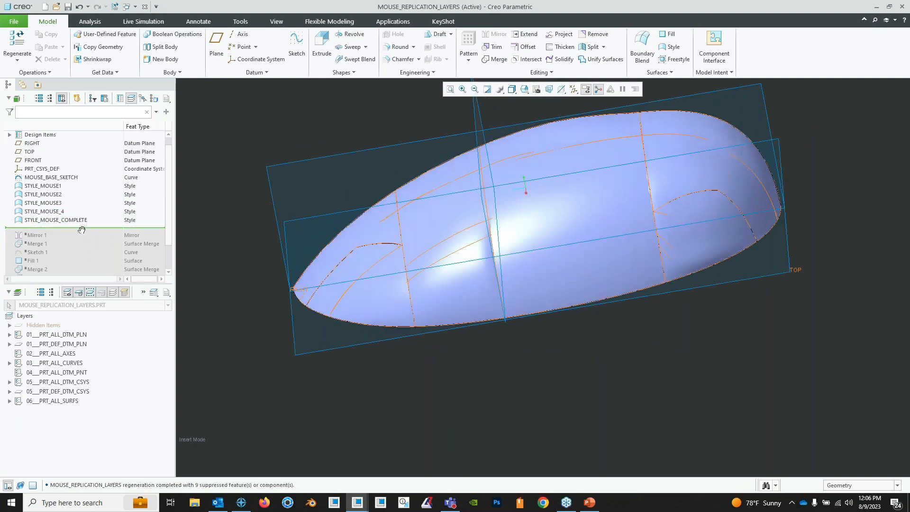
scroll(83, 231, "down", 1)
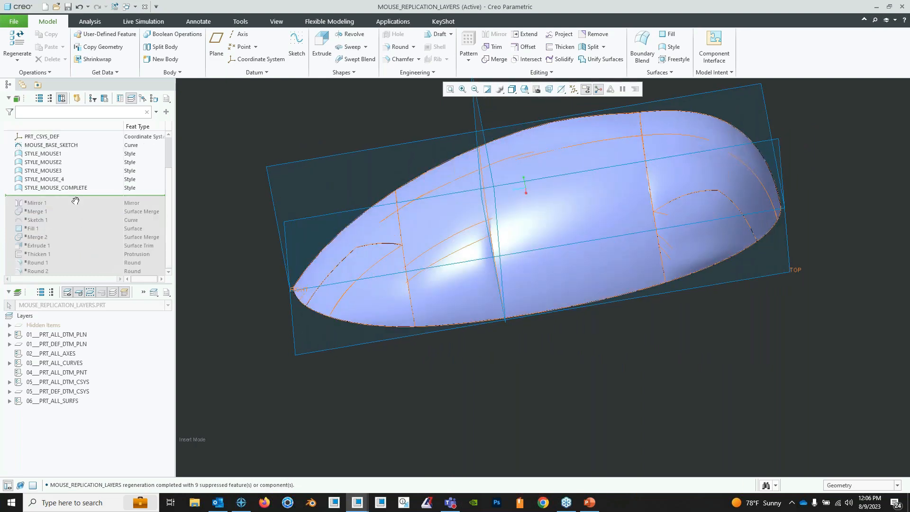
left_click_drag(74, 199, 79, 273)
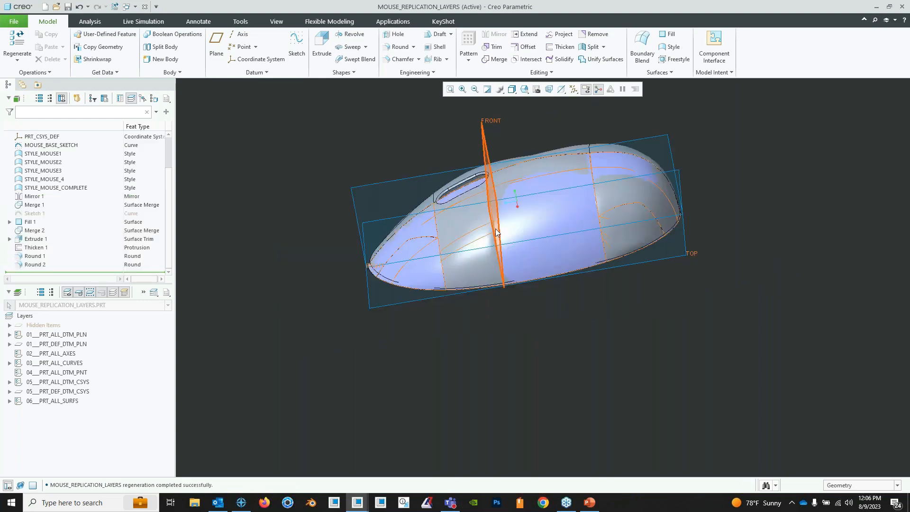
middle_click_drag(398, 212, 367, 293, "shift")
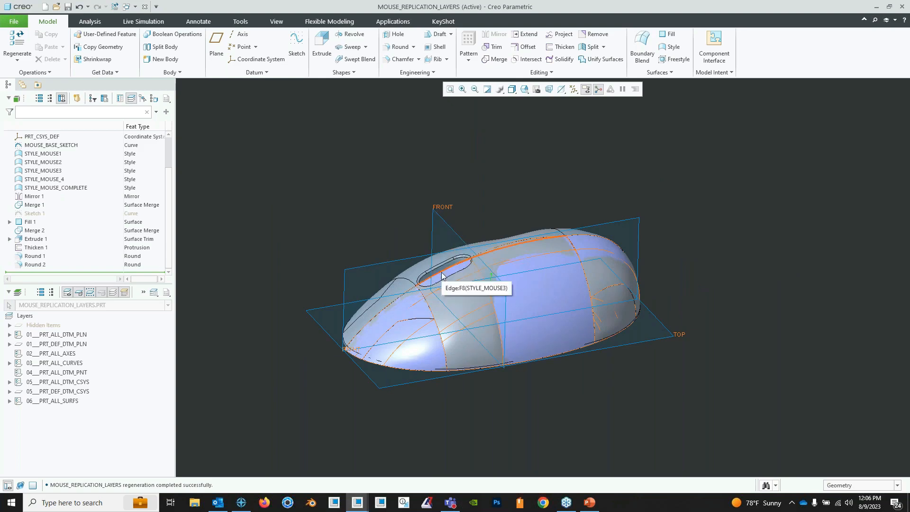
- Close the mouse part window and the other open part windows, including PATCH
left_click(145, 7)
left_click(145, 7)
left_click(145, 7)
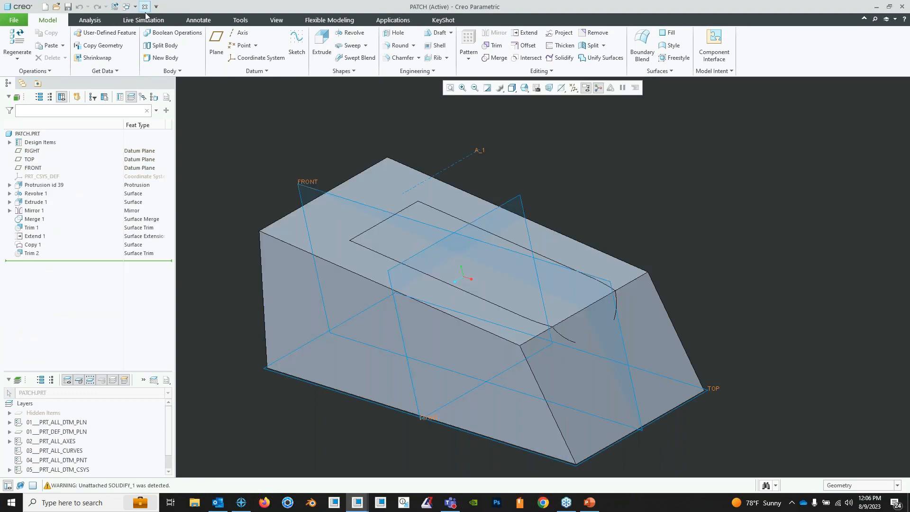
left_click(144, 7)
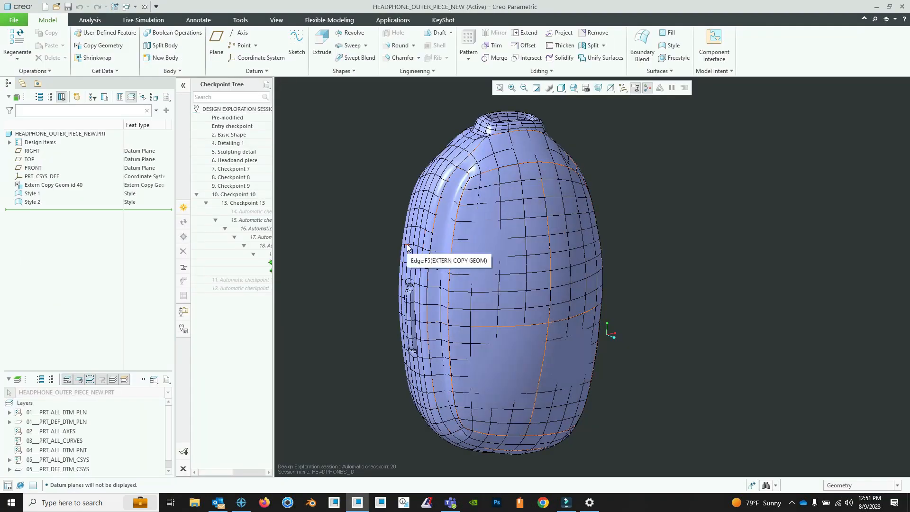
- Examine the headphone outer piece from several angles, focusing on the style surface blending the side into the outer face
middle_click_drag(417, 244, 434, 242, "shift")
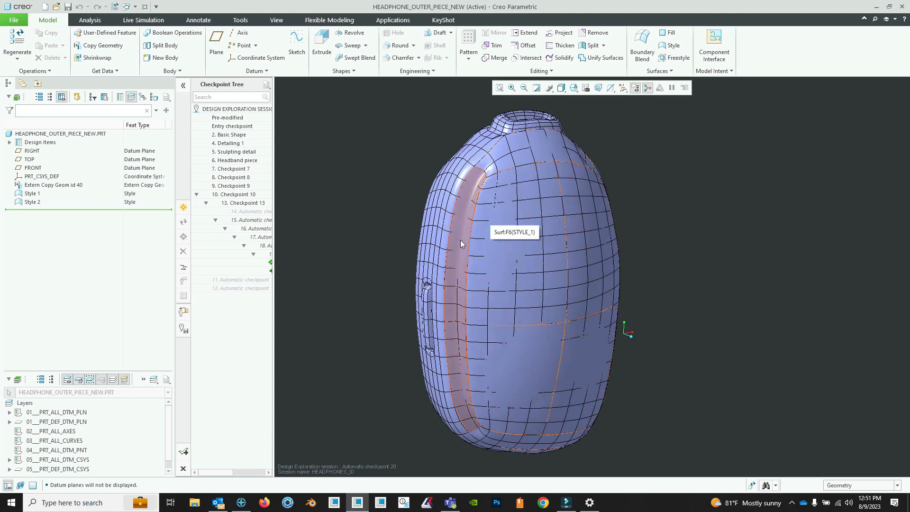
middle_click_drag(493, 219, 517, 247)
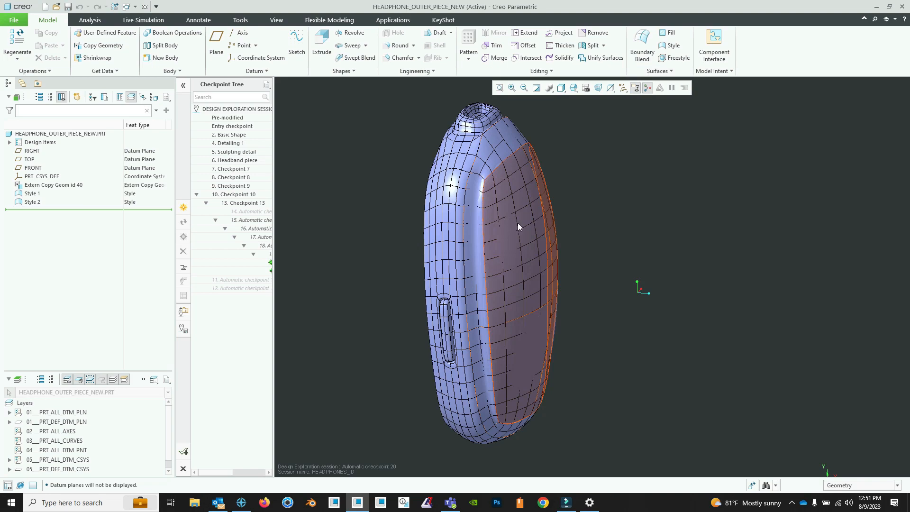
middle_click_drag(534, 233, 530, 251)
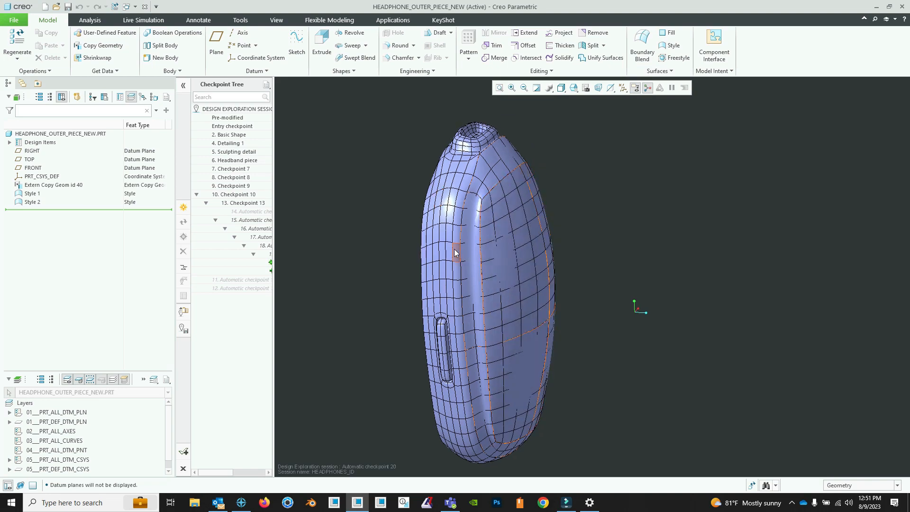
mouse_move(439, 280)
middle_mouse_down()
mouse_move(467, 254)
mouse_move(413, 261)
middle_mouse_up()
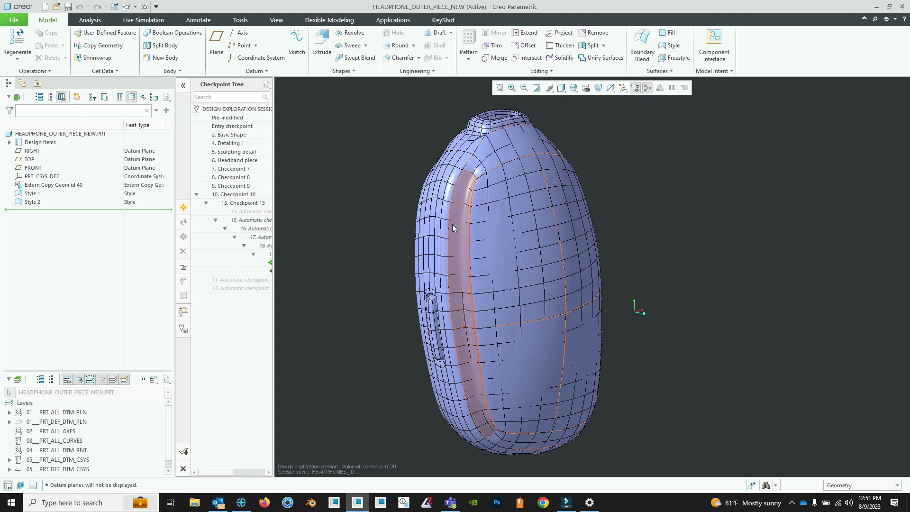
middle_click_drag(444, 243, 453, 285)
middle_click_drag(533, 197, 494, 252)
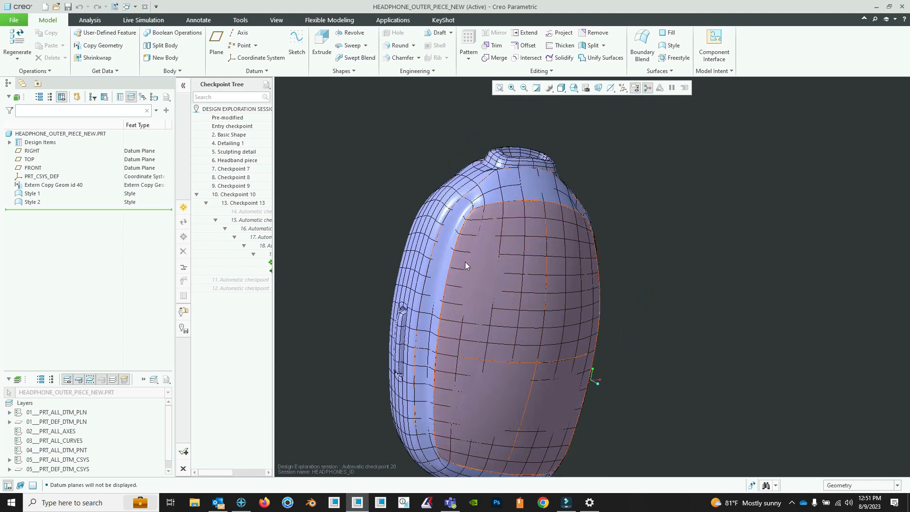
- Inspect the front style surfaces and their orange curves against the underlying mesh of the headphone piece
middle_click_drag(465, 263, 504, 268)
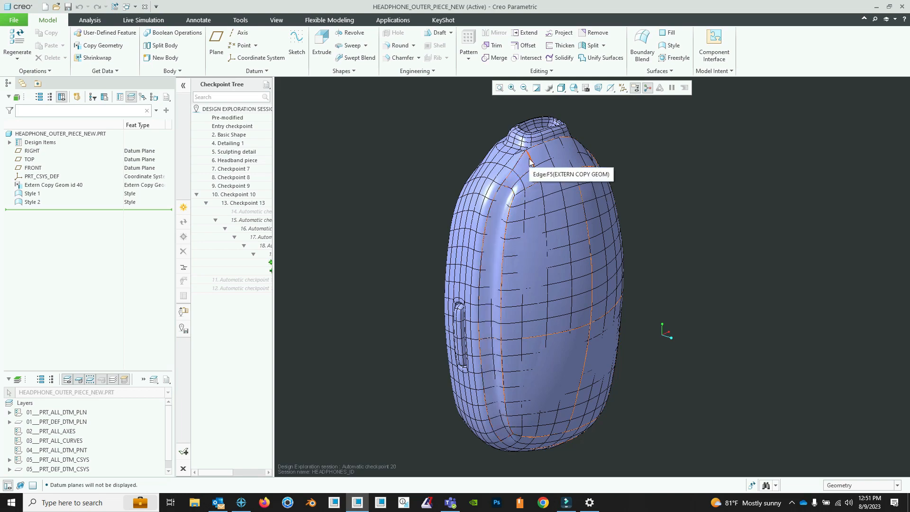
mouse_move(505, 208)
middle_mouse_down()
mouse_move(496, 256)
mouse_move(499, 248)
mouse_move(512, 261)
middle_mouse_up()
mouse_move(553, 311)
middle_mouse_down()
mouse_move(545, 319)
mouse_move(484, 278)
mouse_move(516, 282)
mouse_move(495, 283)
mouse_move(498, 272)
mouse_move(457, 262)
mouse_move(441, 247)
mouse_move(400, 251)
mouse_move(561, 280)
mouse_move(372, 278)
mouse_move(525, 264)
mouse_move(526, 278)
mouse_move(449, 276)
mouse_move(521, 266)
mouse_move(489, 239)
middle_mouse_up()
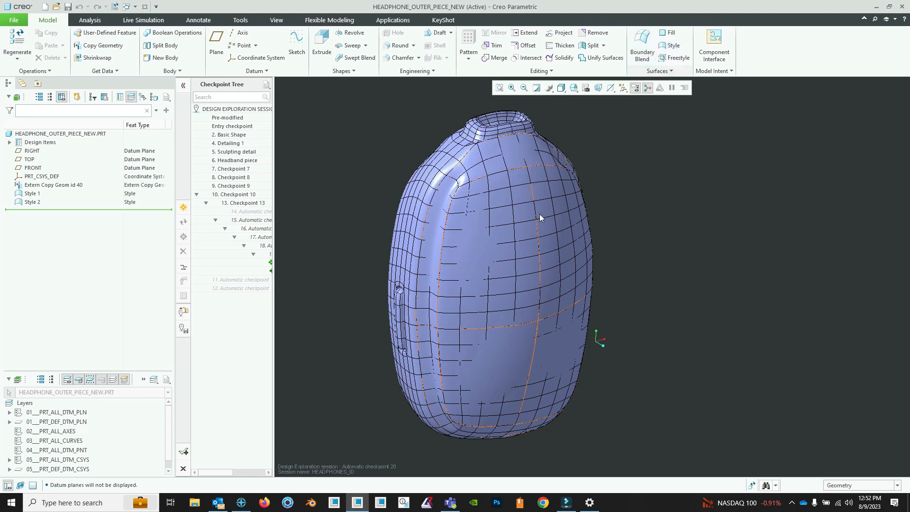
middle_click_drag(505, 229, 496, 238)
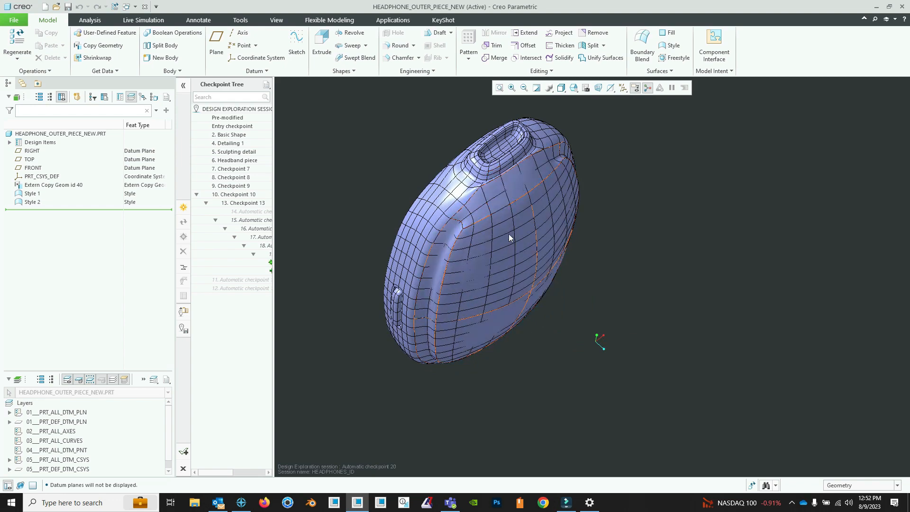
middle_click_drag(508, 234, 510, 223)
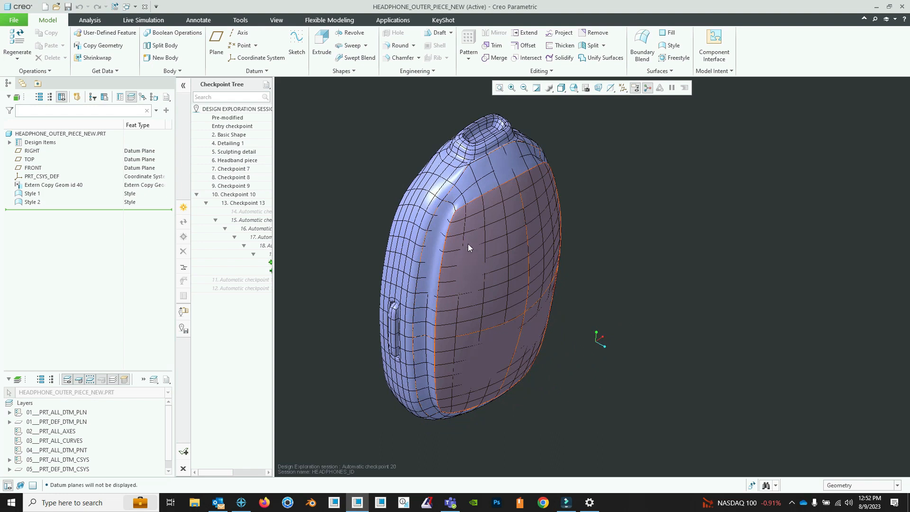
middle_click_drag(469, 239, 476, 236)
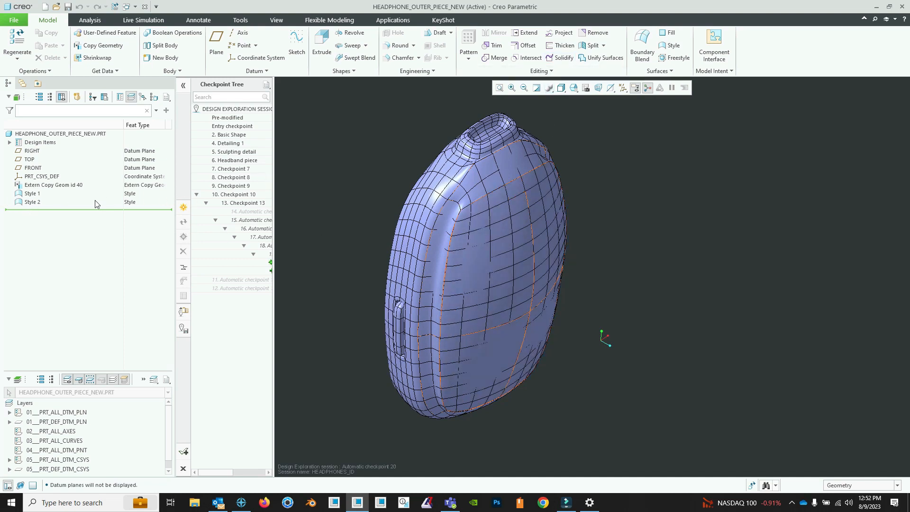
- Hide Extern Copy Geom id 40 and view the Style 1 and Style 2 surfaces on their own
left_click(32, 202)
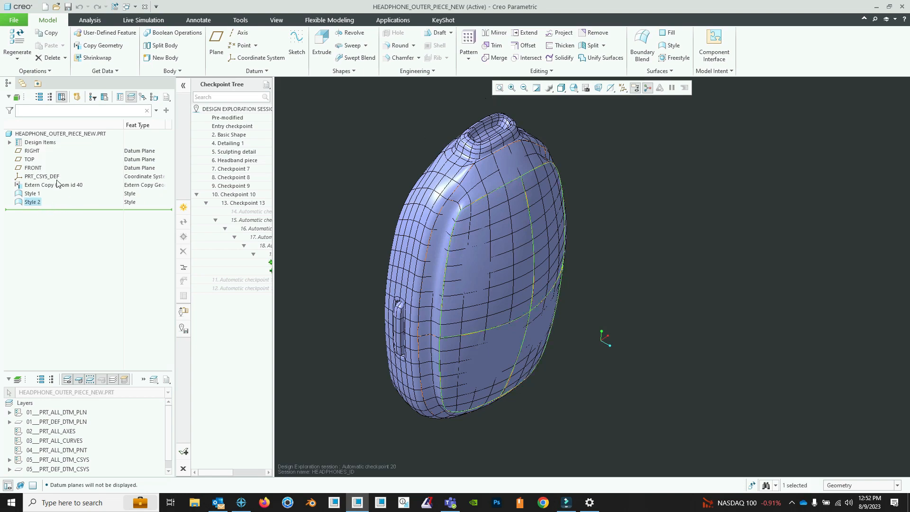
left_click(57, 185)
left_click(82, 158)
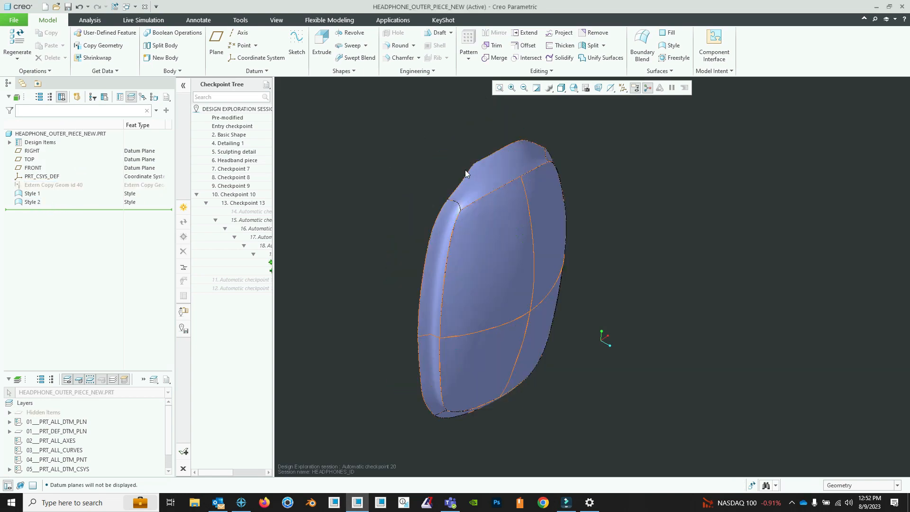
middle_click_drag(465, 173, 485, 216)
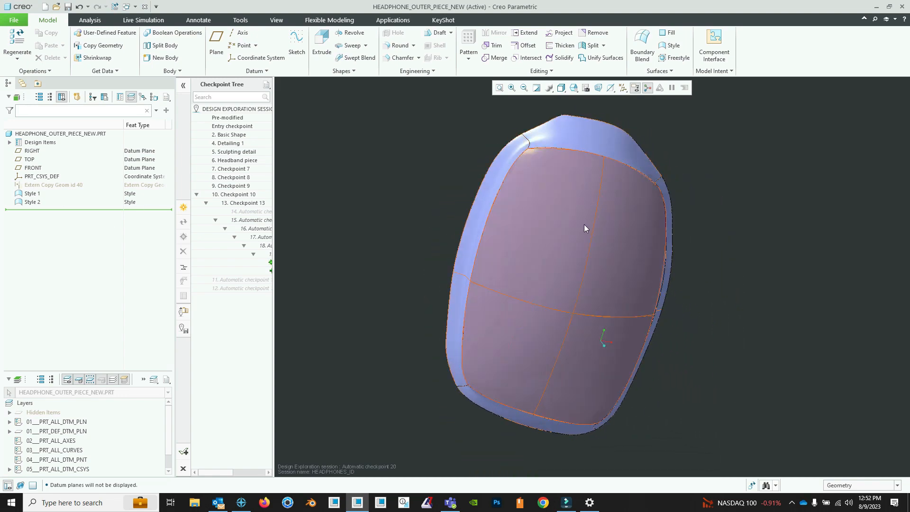
mouse_move(584, 224)
middle_mouse_down()
mouse_move(532, 236)
mouse_move(546, 265)
mouse_move(550, 223)
middle_mouse_up()
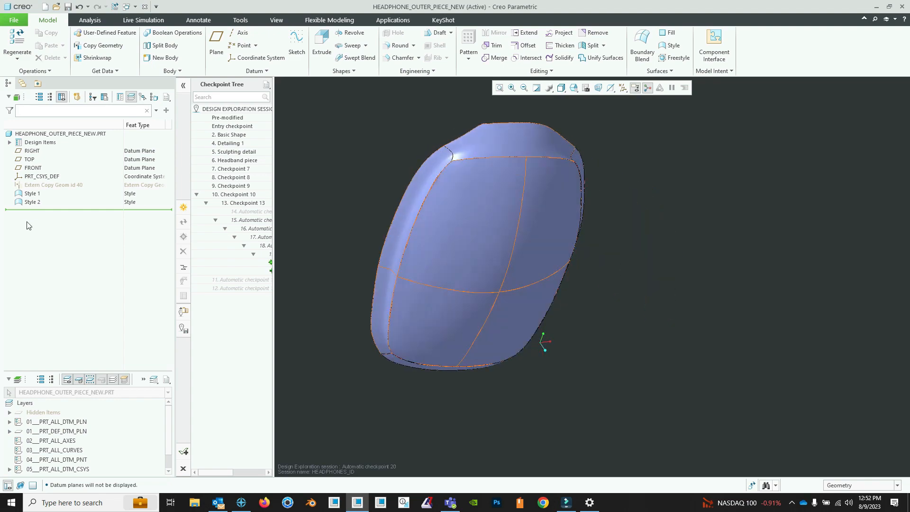
- Show Extern Copy Geom id 40 again and hide the Style 1 and Style 2 features
left_click(42, 184)
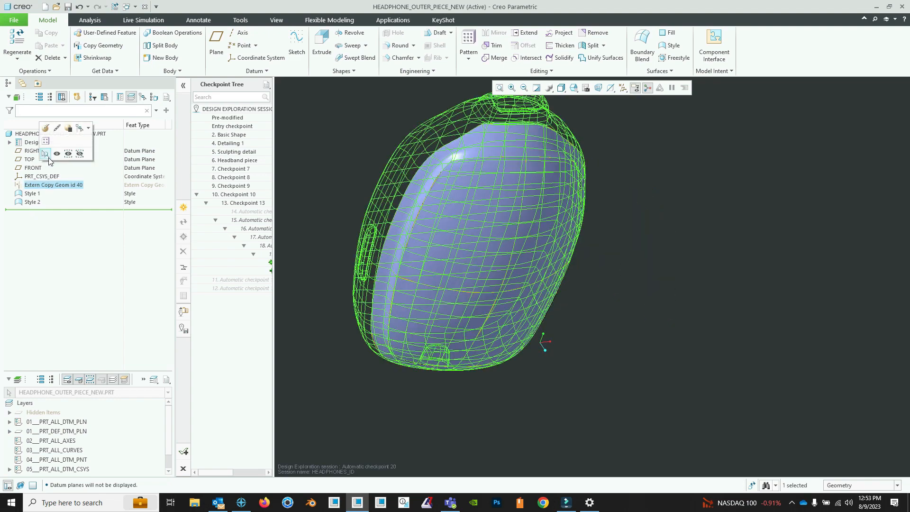
left_click(56, 153)
left_click(34, 203)
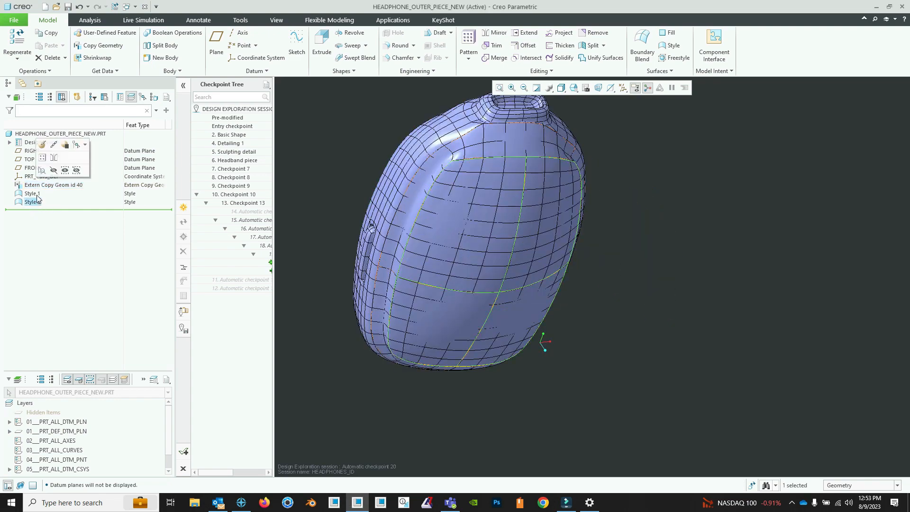
left_click(37, 194, "ctrl")
left_click(53, 164)
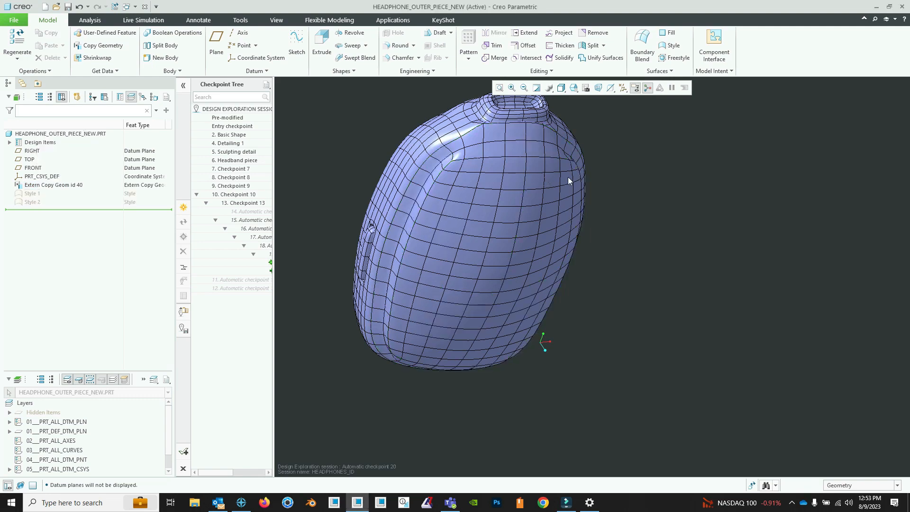
- Create a Style feature and start a free curve snapped to the mesh vertex at one upper corner of the front face
middle_click_drag(537, 203, 552, 191)
middle_click_drag(553, 191, 553, 216, "shift")
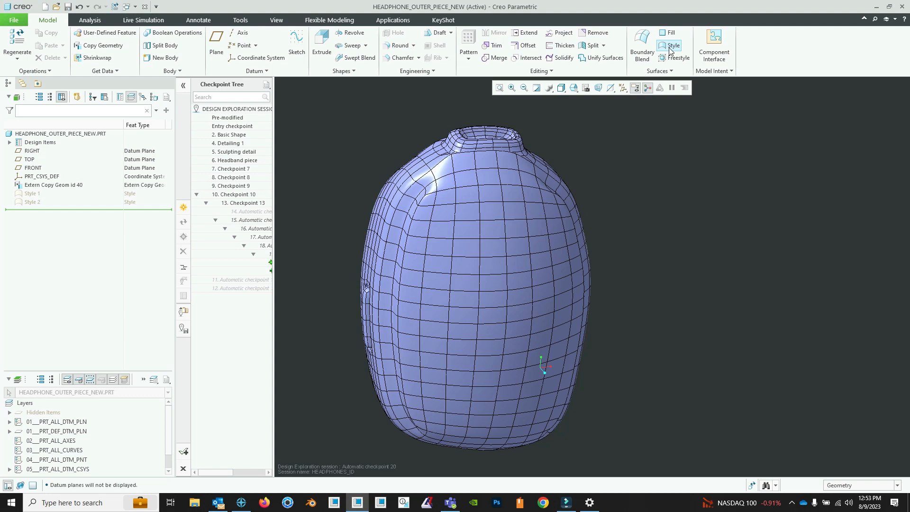
left_click(670, 46)
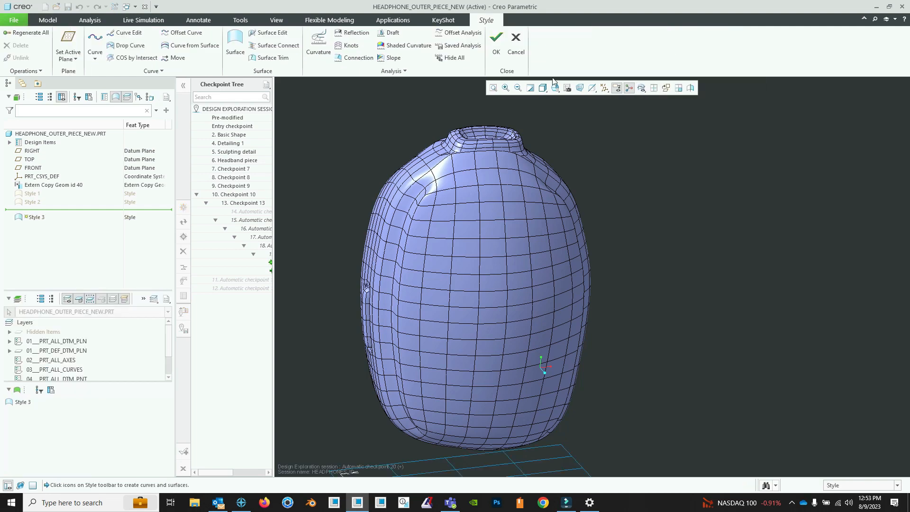
left_click(96, 44)
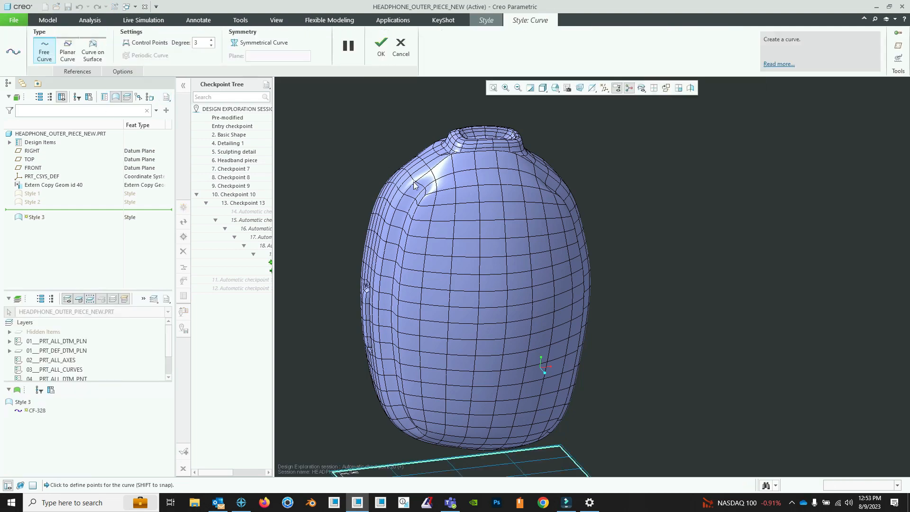
middle_click_drag(441, 200, 540, 368)
middle_click_drag(444, 223, 415, 190)
scroll(406, 229, "down", 10)
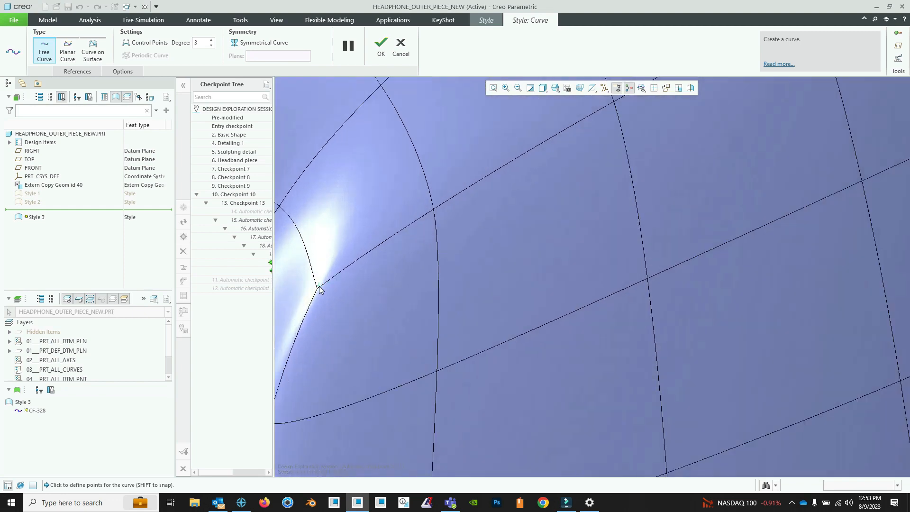
middle_click_drag(330, 290, 665, 370)
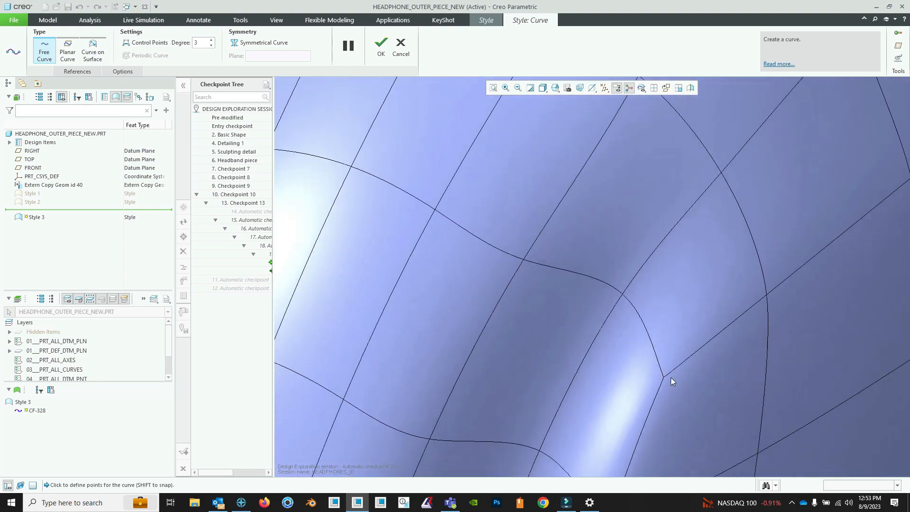
left_click(664, 377)
- Snap further curve points to the mesh vertices along the front face's upper edge up to the opposite corner and accept the curve
scroll(706, 322, "up", 6)
middle_click_drag(710, 300, 690, 319)
middle_click_drag(709, 266, 525, 342, "shift")
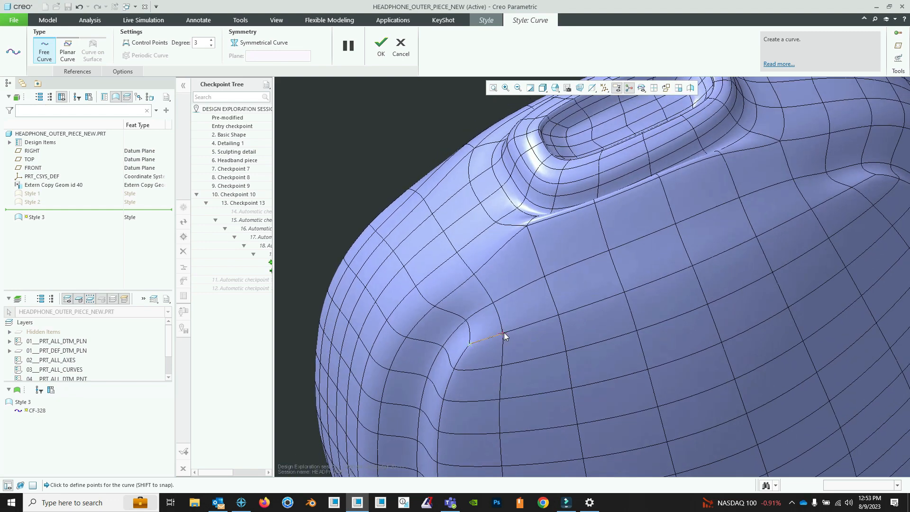
left_click(624, 293)
left_click(692, 266)
middle_click_drag(690, 284, 658, 262)
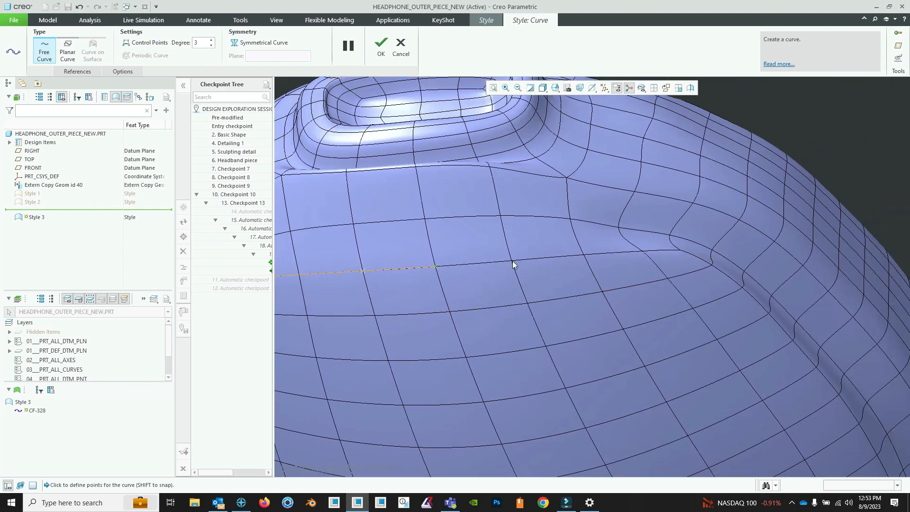
scroll(460, 277, "down", 5)
scroll(493, 265, "up", 6)
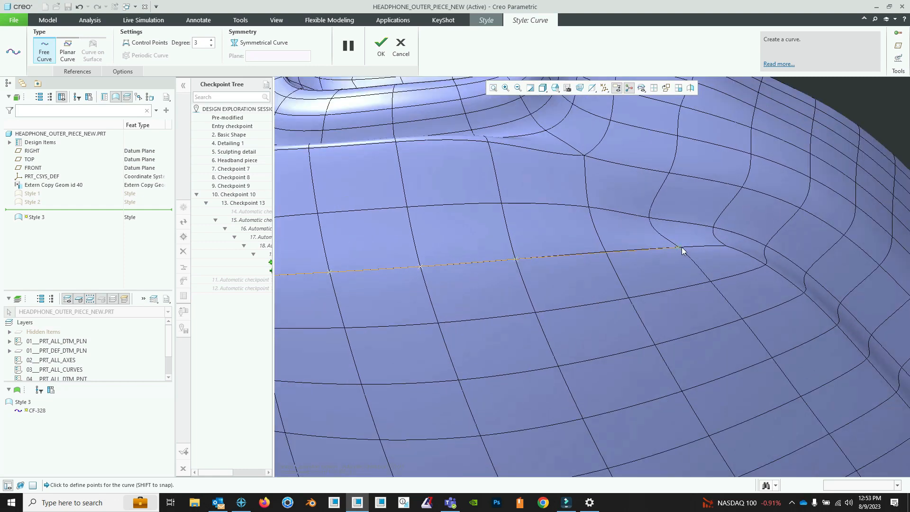
left_click(726, 246)
middle_click_drag(680, 290, 493, 304)
scroll(495, 302, "down", 5)
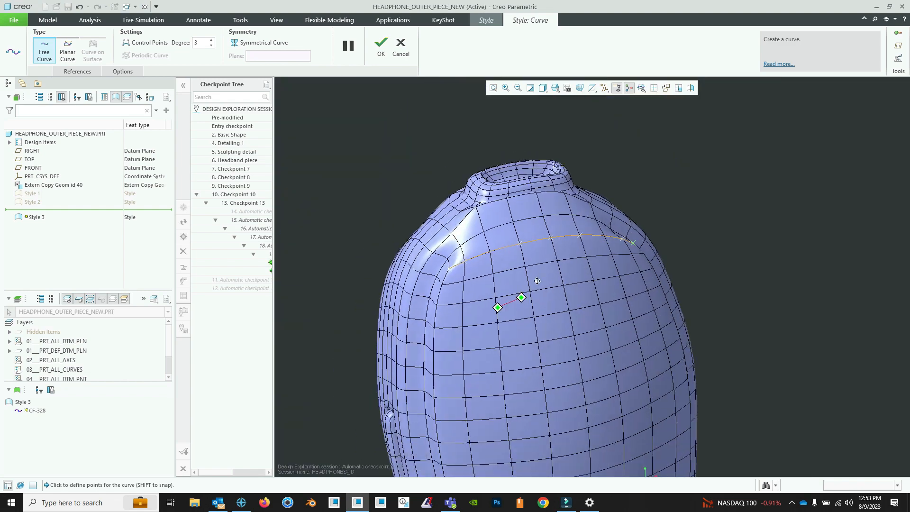
left_click(382, 47)
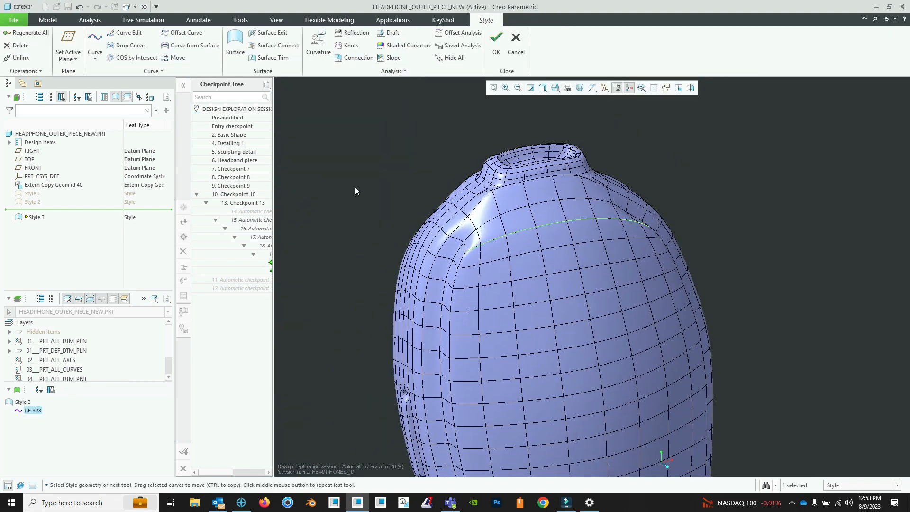
- Start a second free curve snapped to the upper edge curve's endpoint at the front face's corner
mouse_move(467, 258)
middle_mouse_down()
mouse_move(498, 304)
mouse_move(444, 320)
mouse_move(480, 264)
middle_mouse_up()
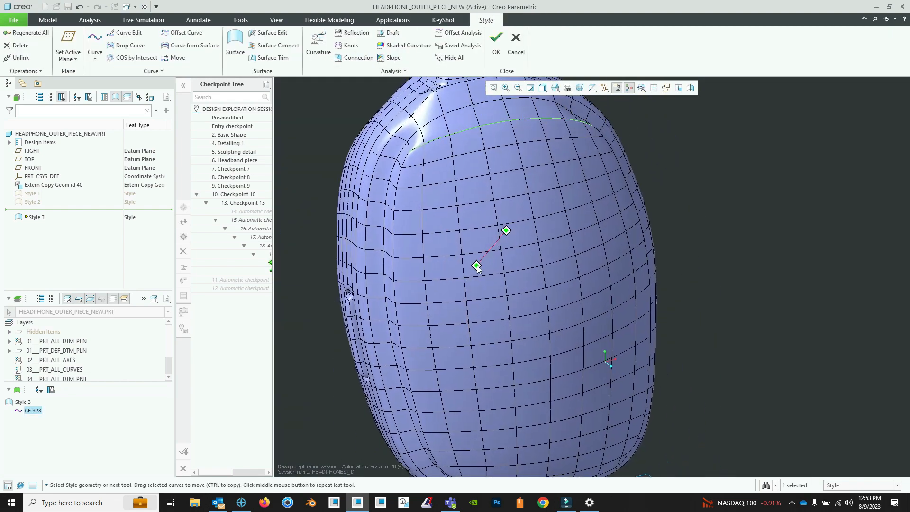
middle_click_drag(520, 399, 582, 226)
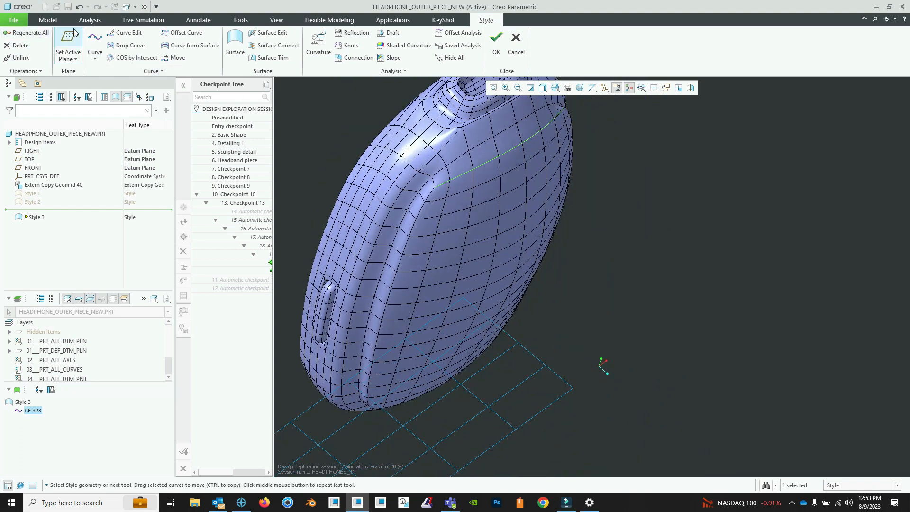
left_click(95, 48)
scroll(398, 205, "up", 10)
scroll(509, 156, "up", 2)
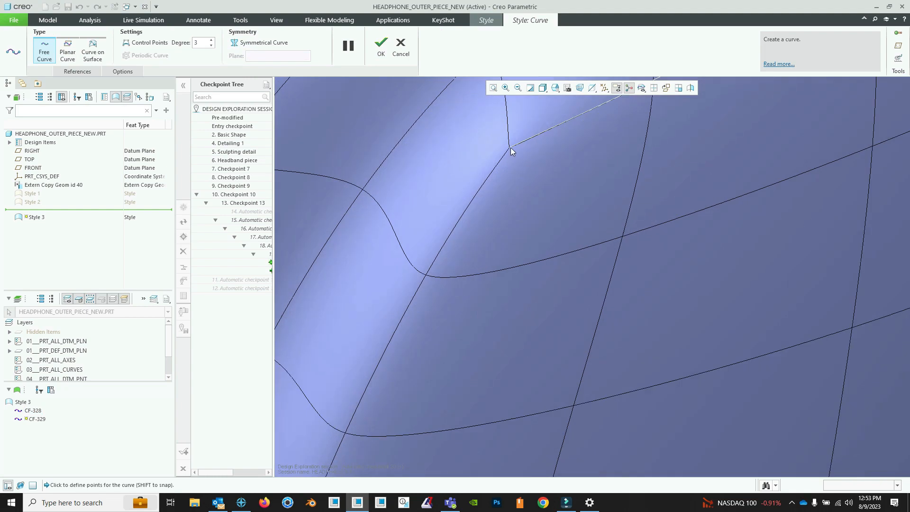
scroll(510, 159, "up", 2)
scroll(510, 164, "down", 4)
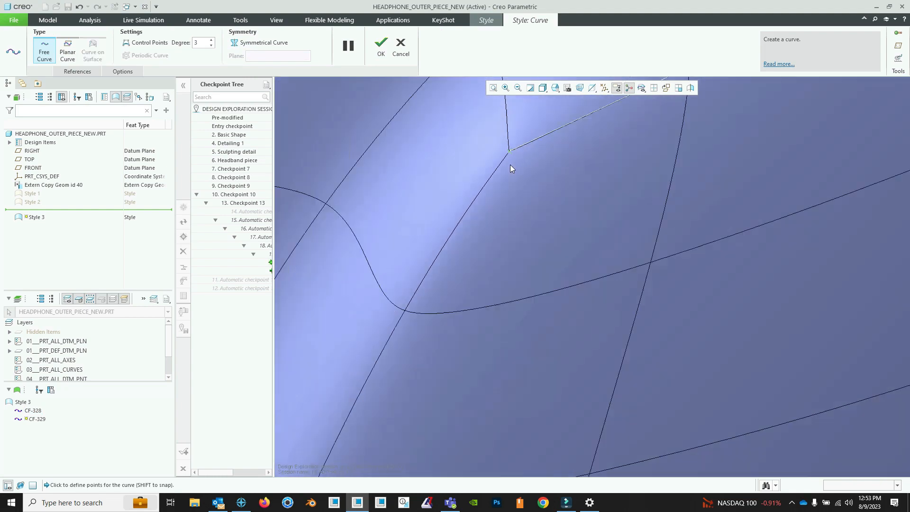
scroll(508, 168, "up", 2)
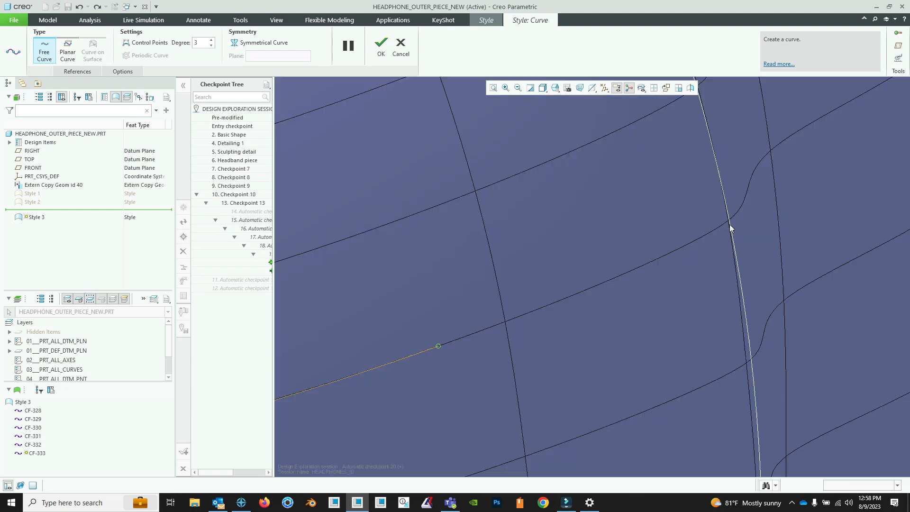
- Finish the crosswise free curve over the front face by snapping its last point to the side boundary curve
scroll(717, 237, "down", 10)
middle_click_drag(696, 240, 675, 238)
scroll(676, 238, "up", 4)
middle_click_drag(610, 277, 602, 230)
left_click(382, 46)
left_click(714, 176)
middle_click_drag(598, 291, 608, 329)
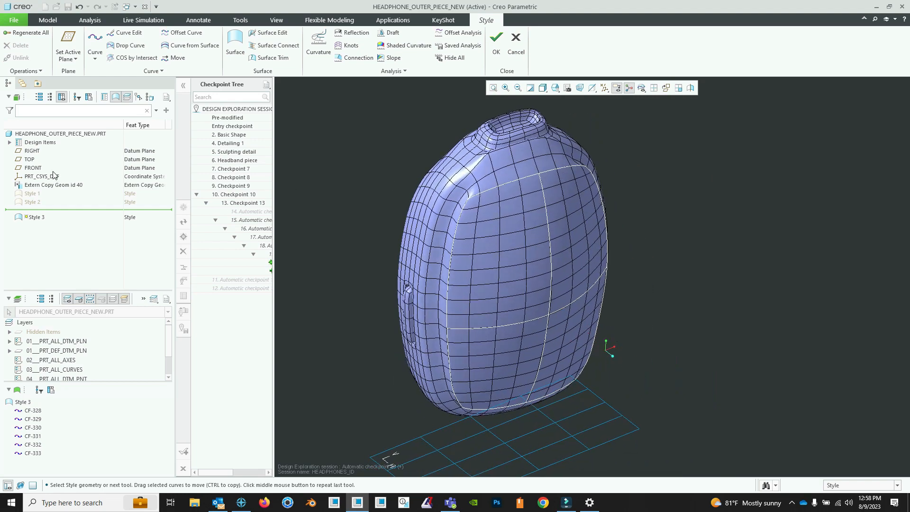
- Start a Style surface with the upper and lower curves as primary chains and hide Extern Copy Geom id 40
left_click(232, 48)
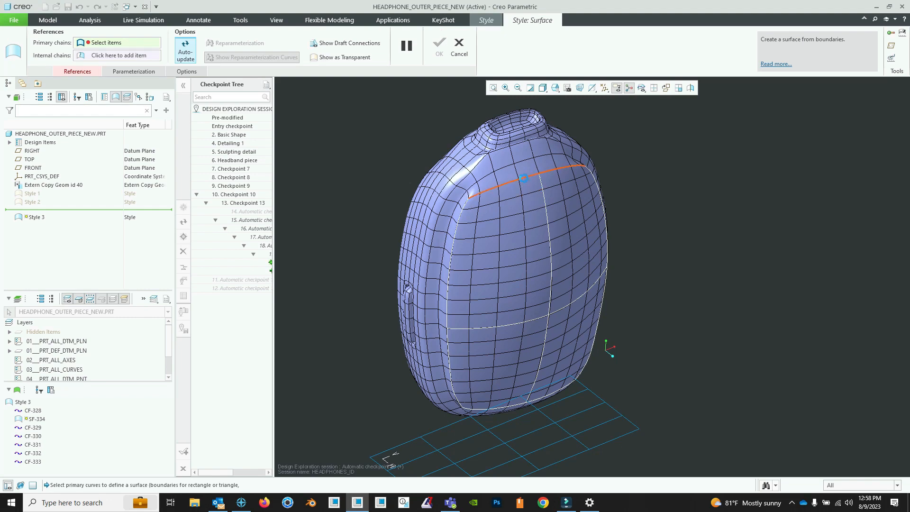
left_click(524, 178)
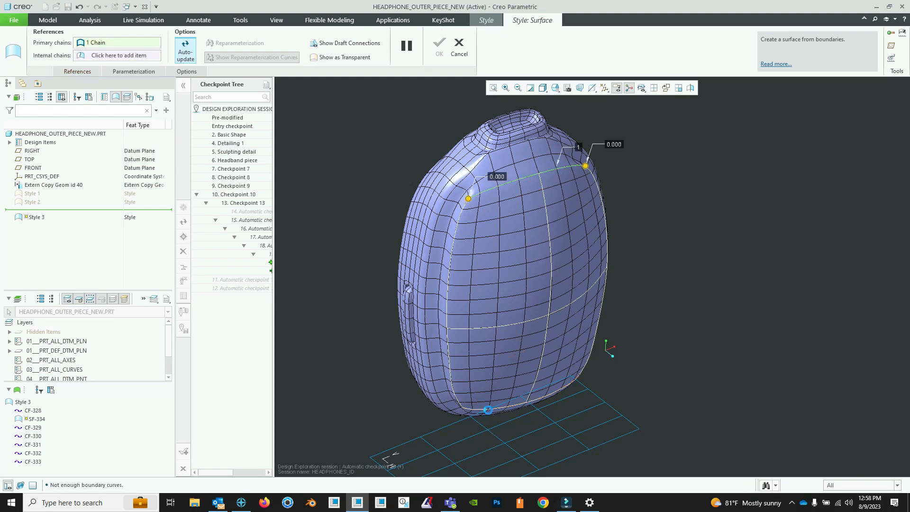
left_click(567, 378)
middle_click_drag(564, 325, 605, 350)
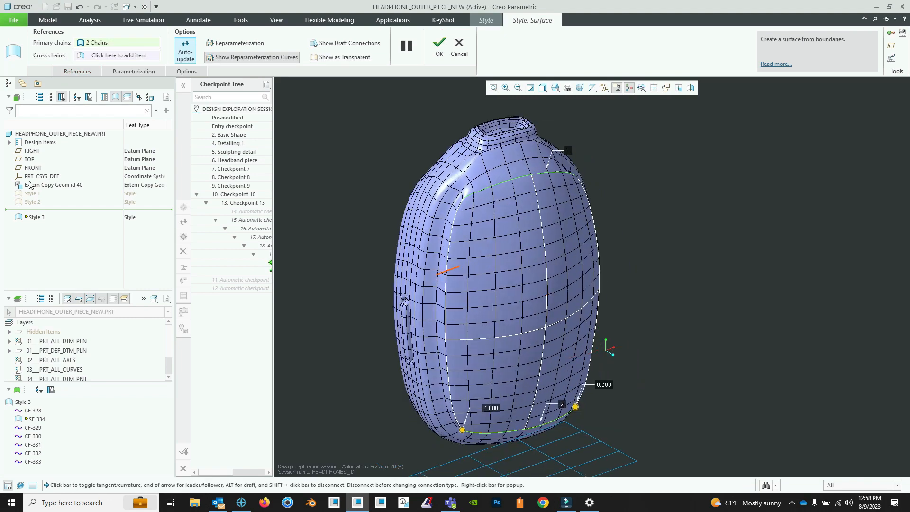
right_click(71, 187)
left_click(76, 190)
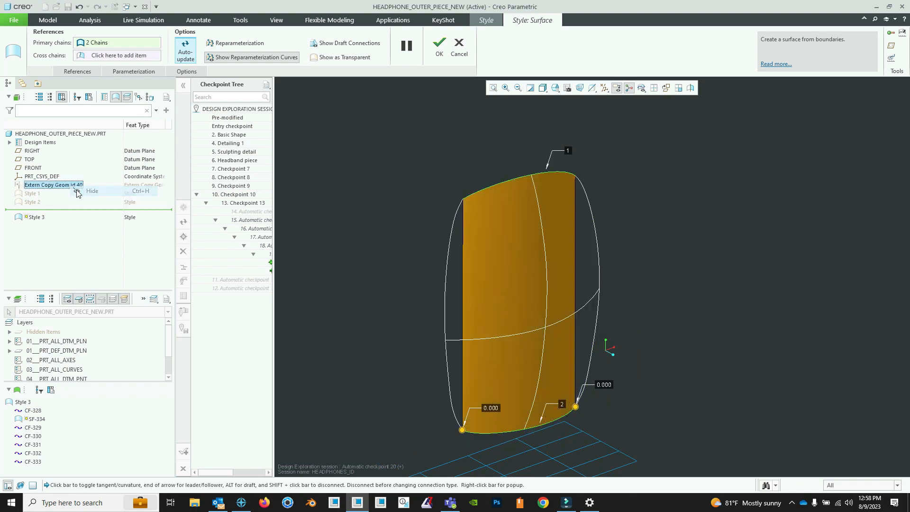
- Add the two side curves as primary chains to close the surface's four-sided boundary
left_click(601, 281, "ctrl")
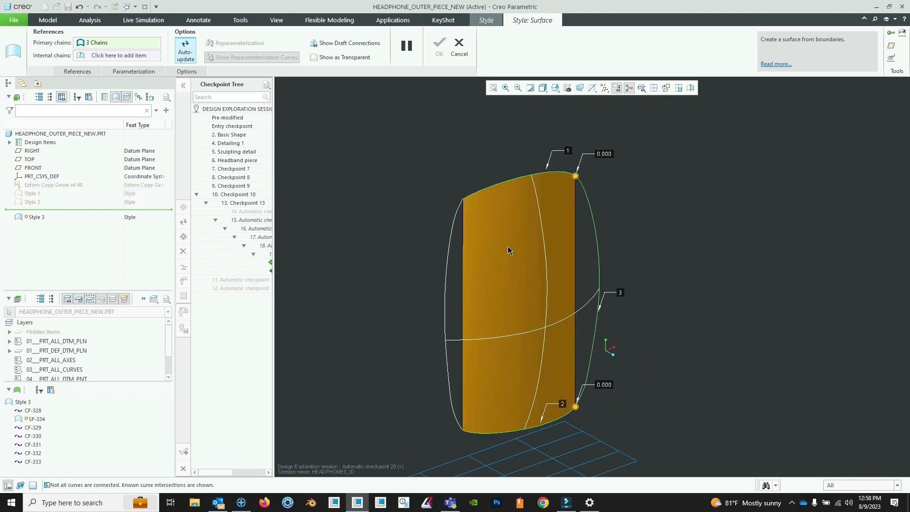
left_click(446, 279, "ctrl")
mouse_move(589, 295)
middle_mouse_down()
mouse_move(598, 290)
mouse_move(570, 281)
mouse_move(572, 291)
middle_mouse_up()
- Add the lengthwise and crosswise free curves as internal chains and accept the four-sided boundary surface
left_click(89, 57)
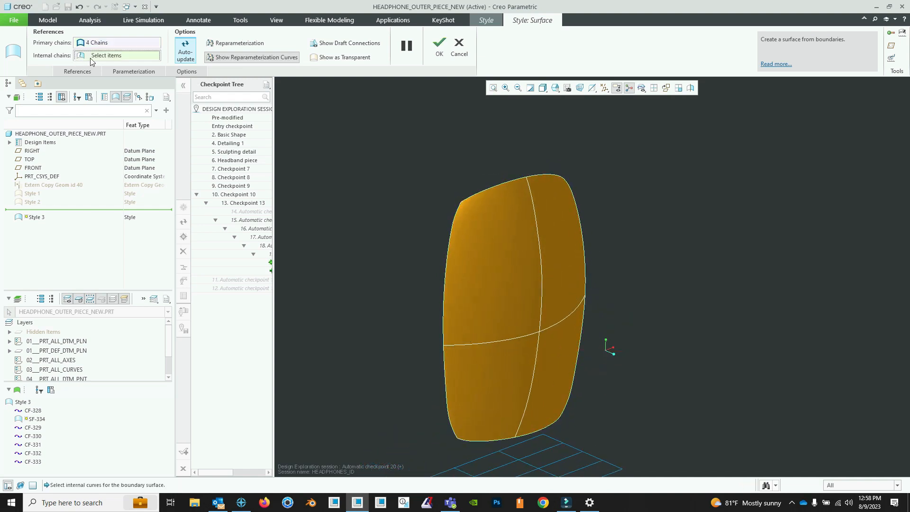
left_click(533, 205)
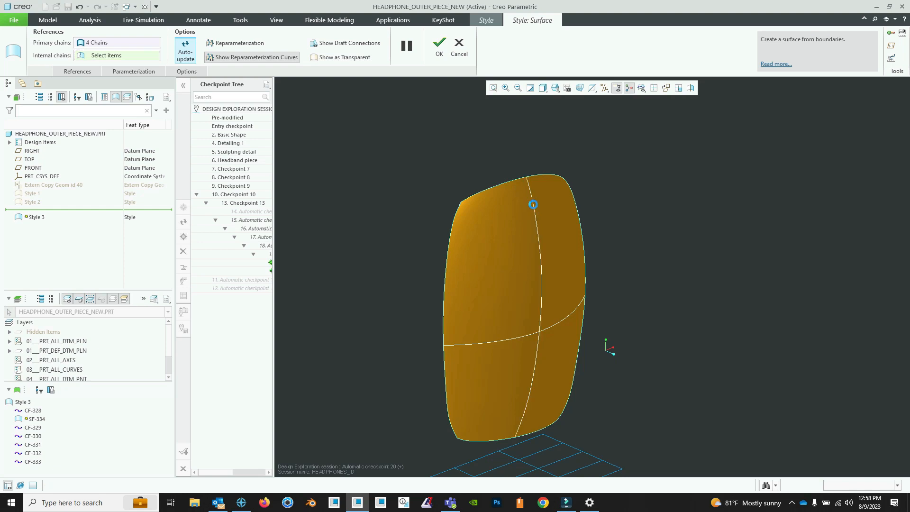
left_click(564, 321)
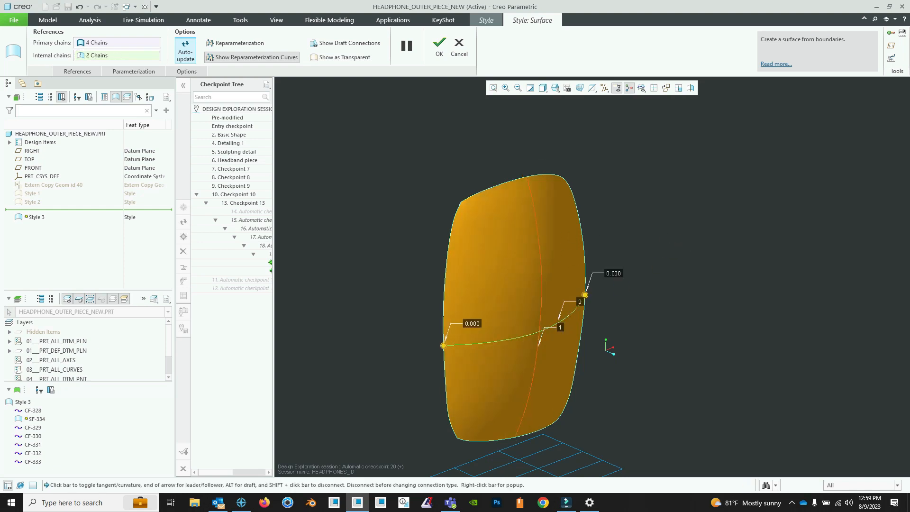
mouse_move(563, 321)
middle_mouse_down()
mouse_move(573, 299)
mouse_move(566, 315)
mouse_move(518, 258)
mouse_move(628, 301)
mouse_move(601, 280)
mouse_move(614, 274)
mouse_move(573, 262)
mouse_move(550, 237)
mouse_move(503, 157)
middle_mouse_up()
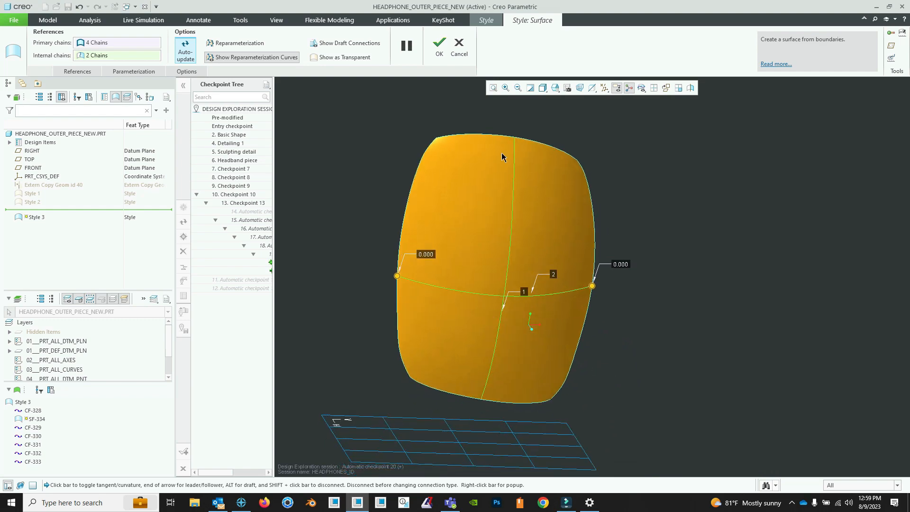
left_click(440, 48)
- Show Extern Copy Geom id 40 and examine how closely the new front surface follows the mesh geometry
mouse_move(584, 289)
middle_mouse_down()
mouse_move(604, 295)
mouse_move(574, 284)
middle_mouse_up()
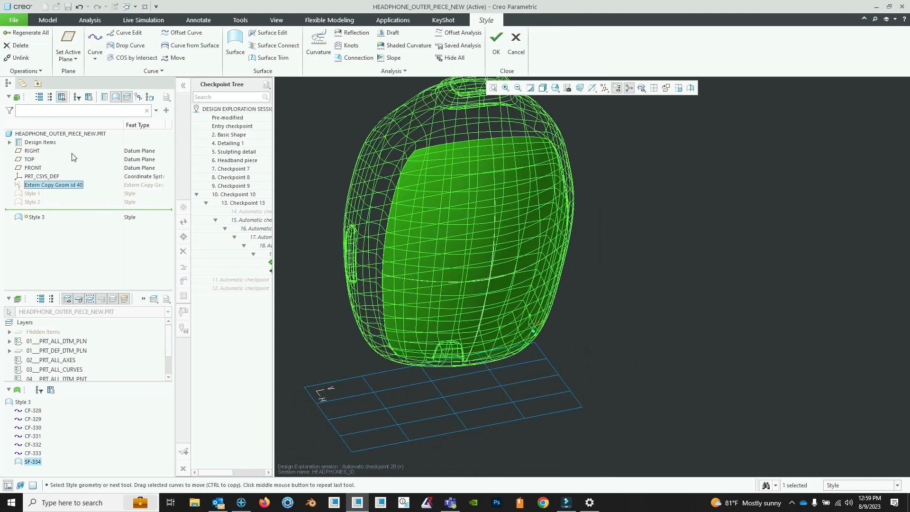
right_click(72, 186)
left_click(80, 192)
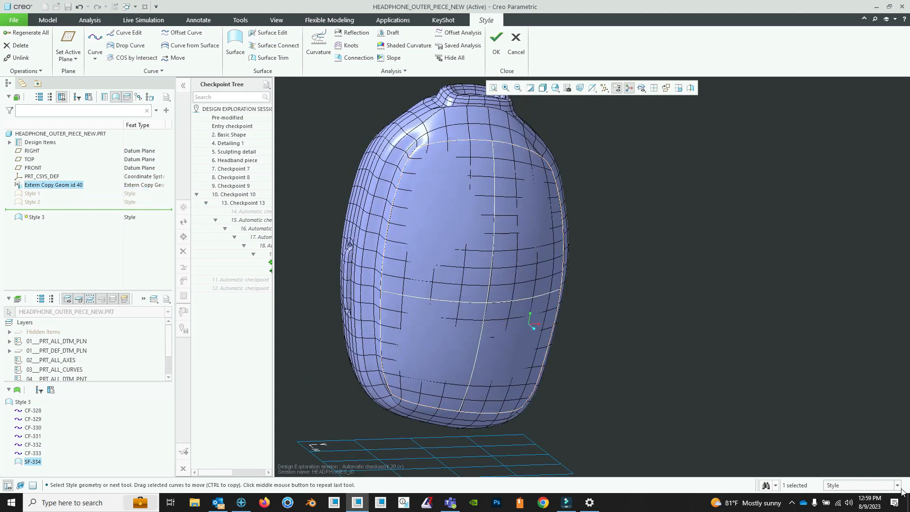
left_click(417, 242)
left_click(679, 275)
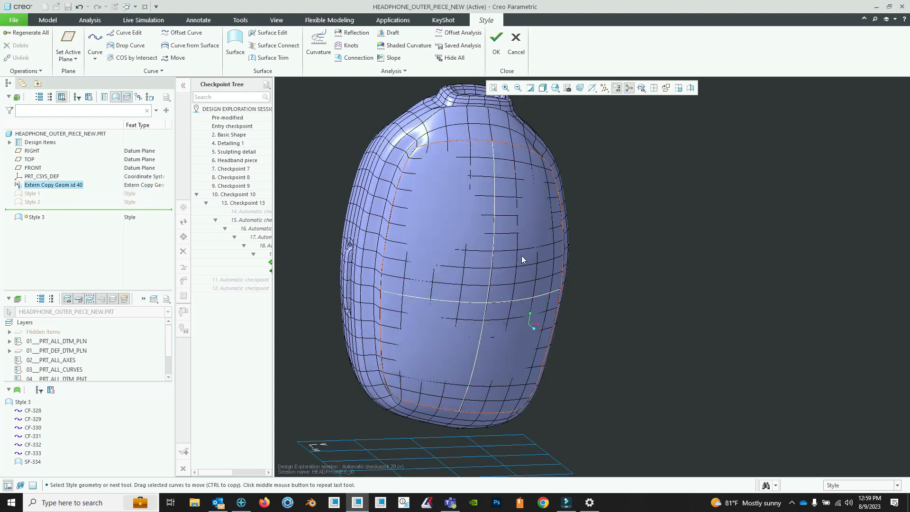
middle_click_drag(522, 259, 563, 242)
left_click(419, 254)
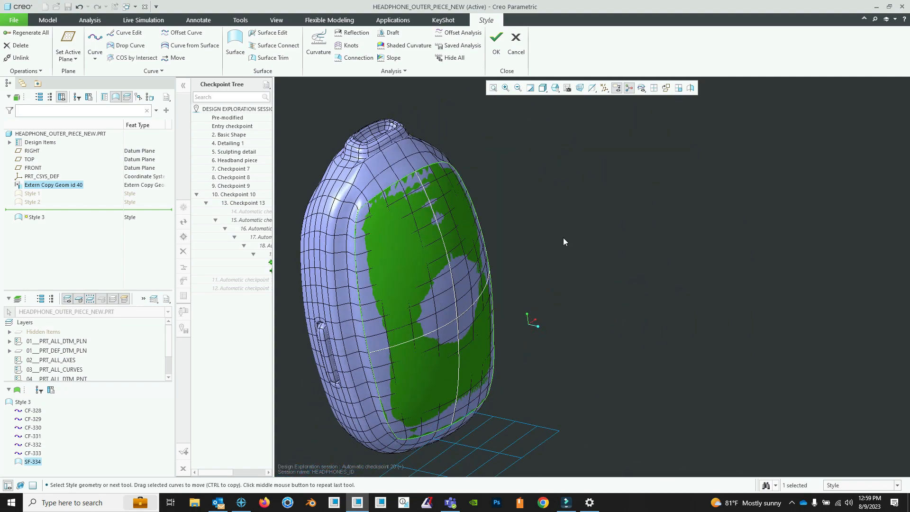
left_click(563, 242)
middle_click_drag(442, 269, 464, 138)
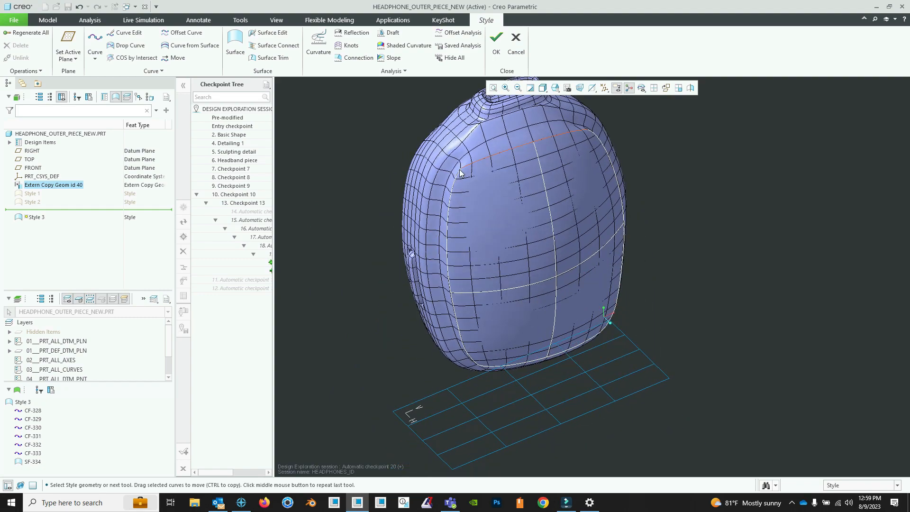
middle_click_drag(440, 327, 466, 356)
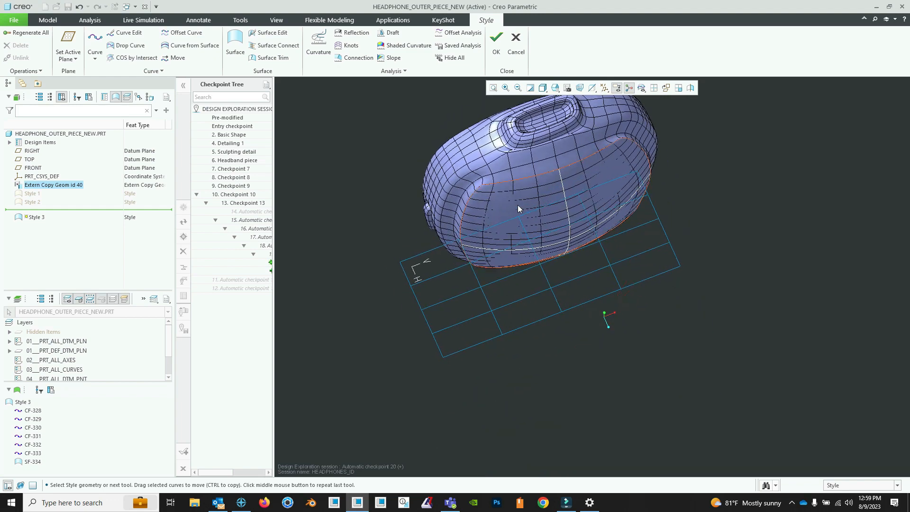
middle_click_drag(465, 227, 469, 196)
- Finish the Style 3 feature and hide Extern Copy Geom id 40
left_click(497, 43)
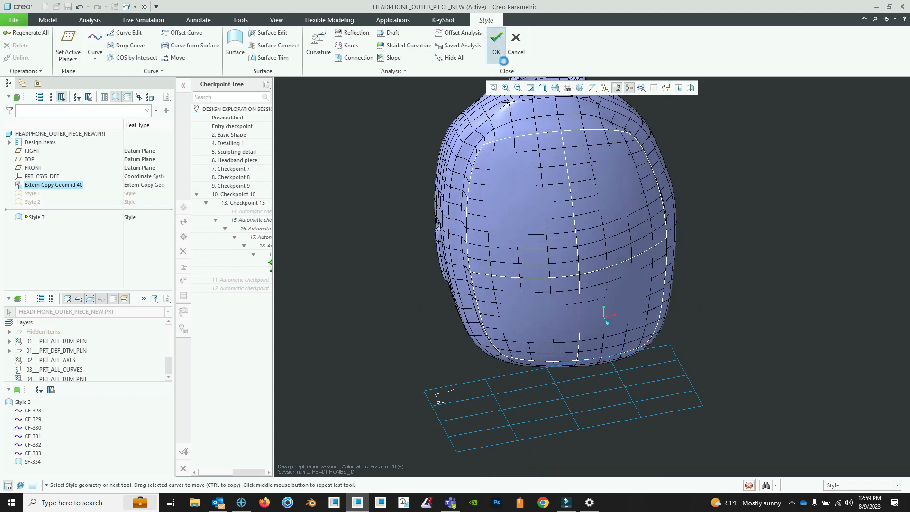
middle_click_drag(577, 174, 483, 226)
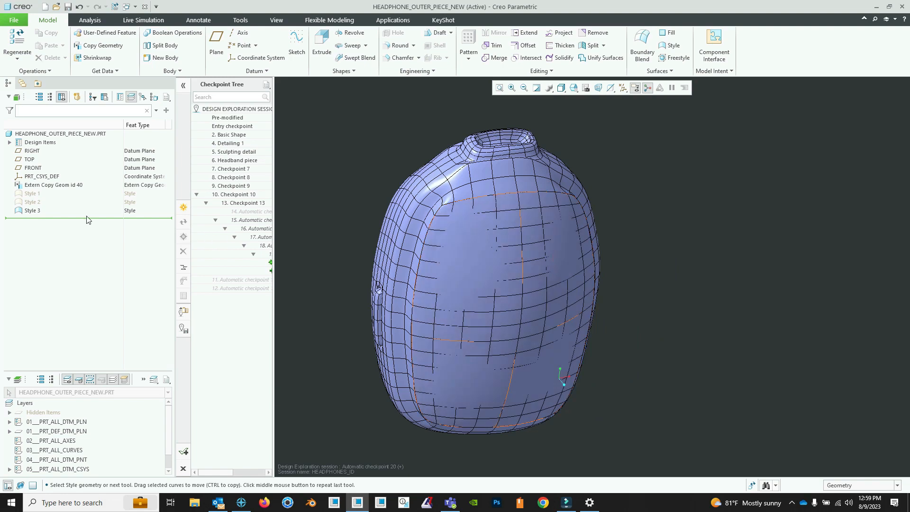
right_click(44, 186)
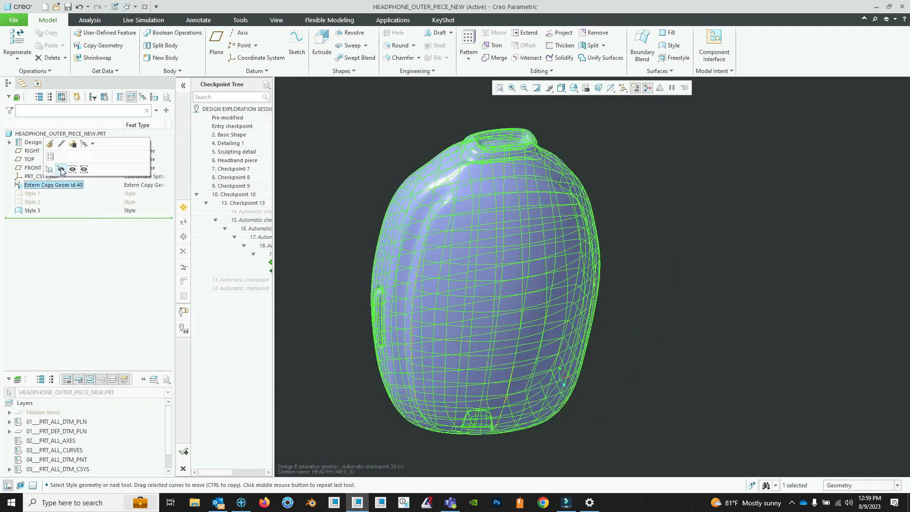
left_click(61, 170)
middle_click_drag(442, 264, 445, 255, "shift")
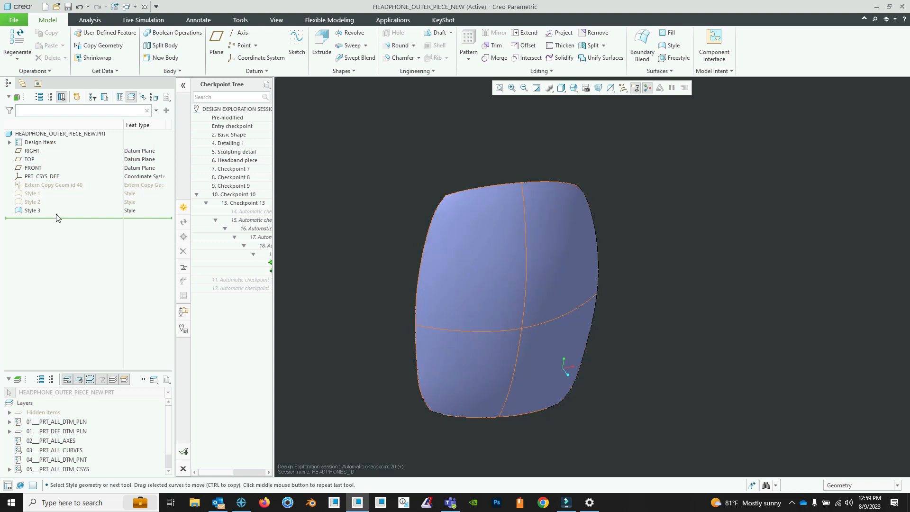
- Show the Style 2 and Style 1 features together with the rebuilt front surface
right_click(40, 204)
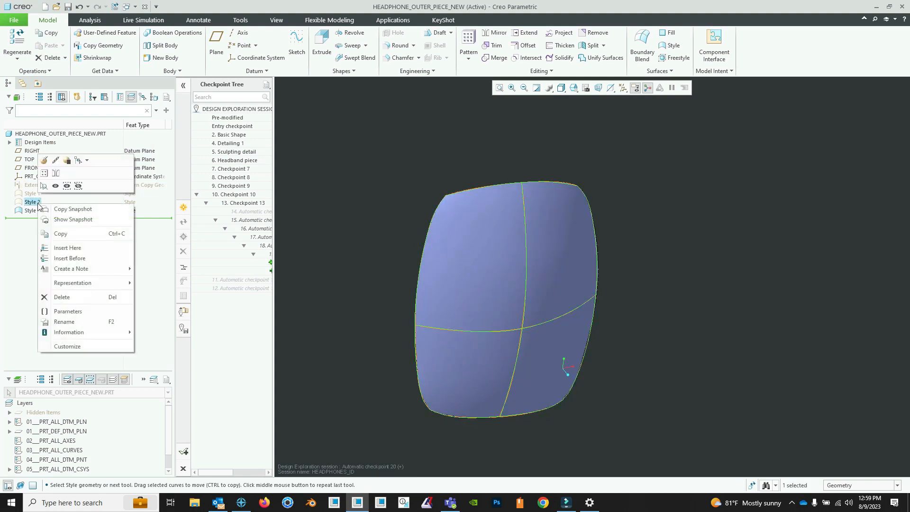
left_click(55, 184)
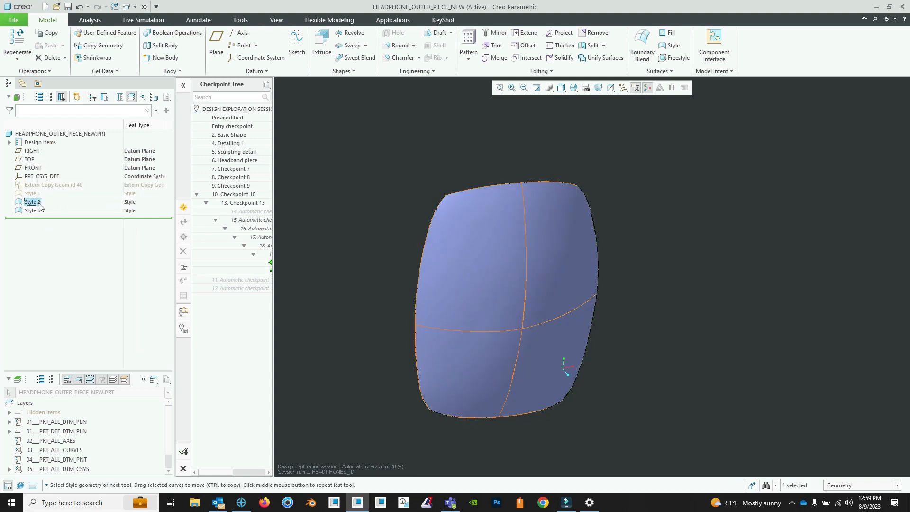
right_click(43, 193)
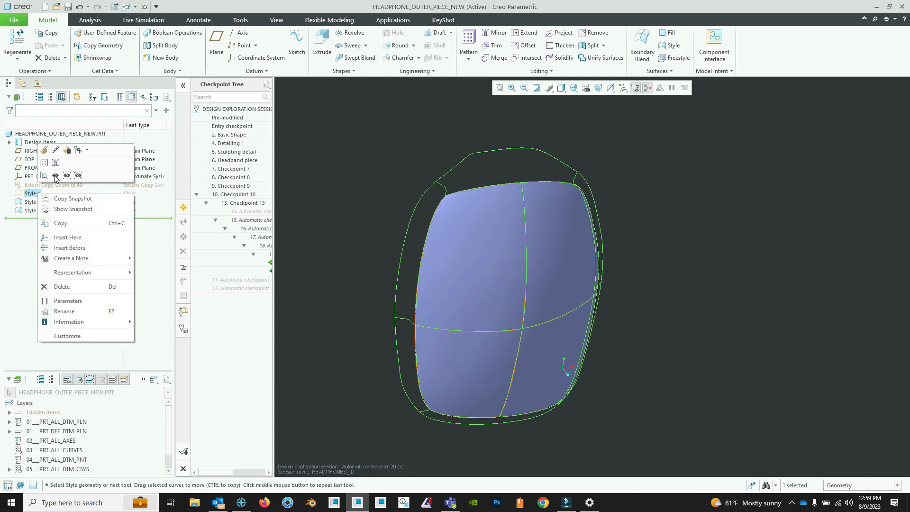
left_click(56, 177)
left_click(458, 147)
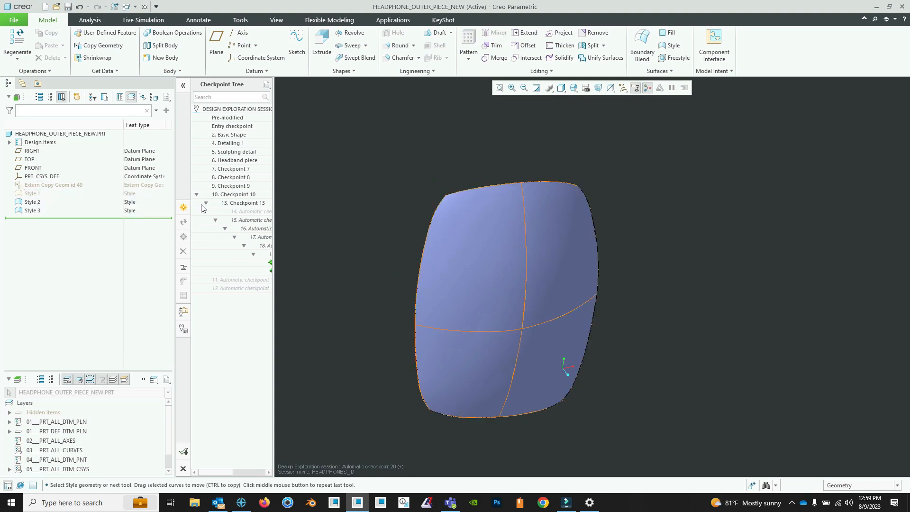
right_click(40, 194)
left_click(57, 176)
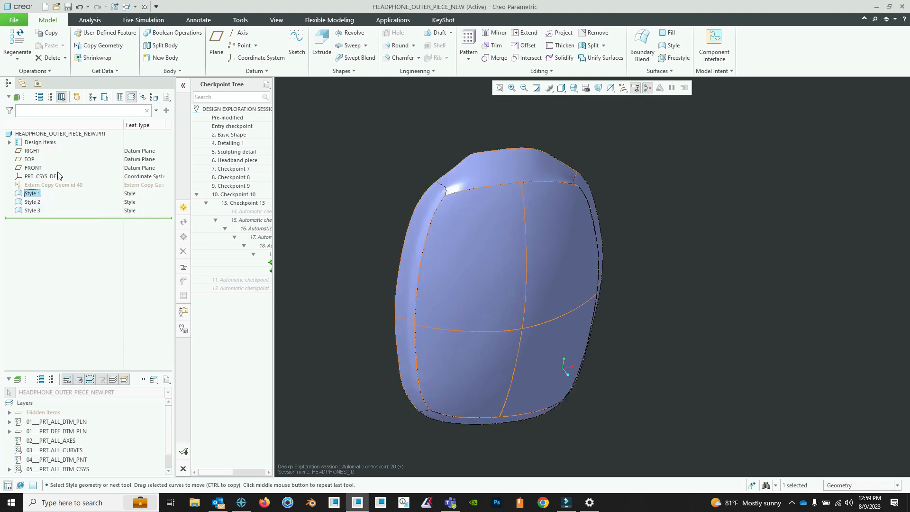
left_click(462, 144)
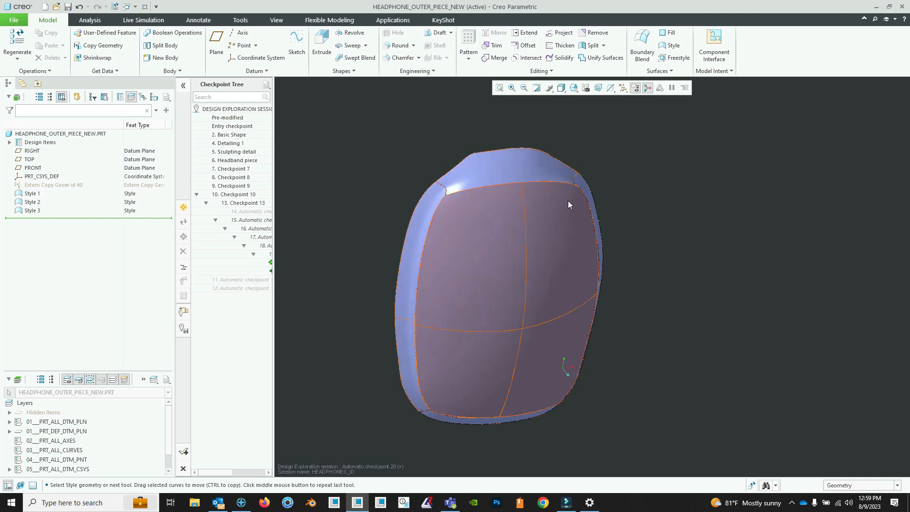
mouse_move(569, 203)
middle_mouse_down()
mouse_move(521, 195)
mouse_move(587, 189)
mouse_move(572, 204)
middle_mouse_up()
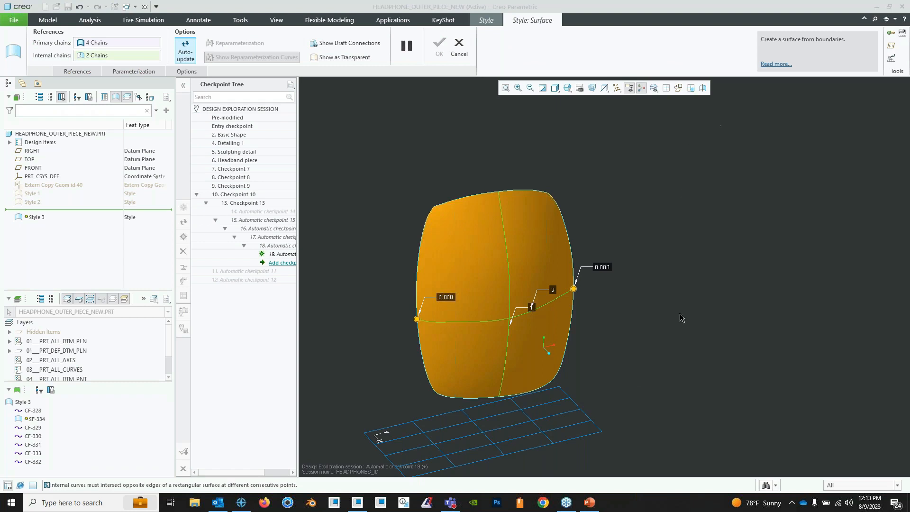
- Switch to the Surfacing for Beginners.pptx presentation in PowerPoint and advance to the Questions slide
mouse_move(596, 508)
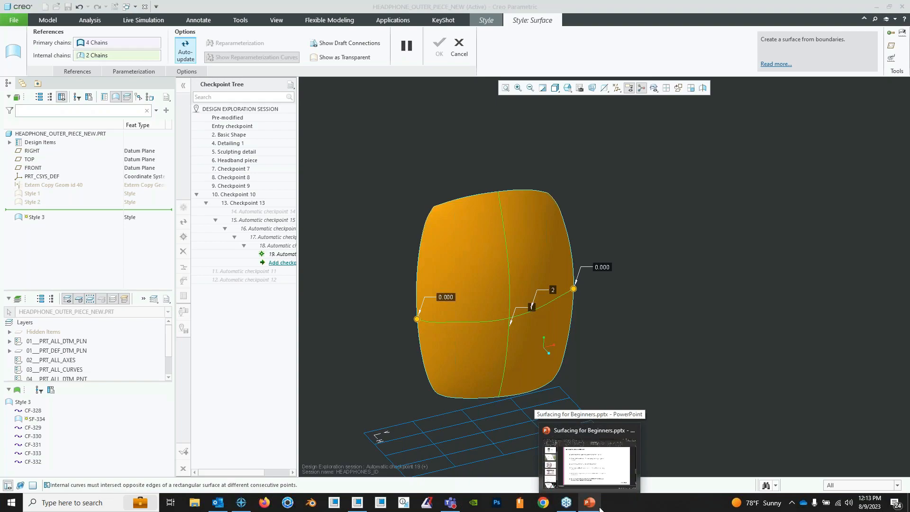
left_click(598, 507)
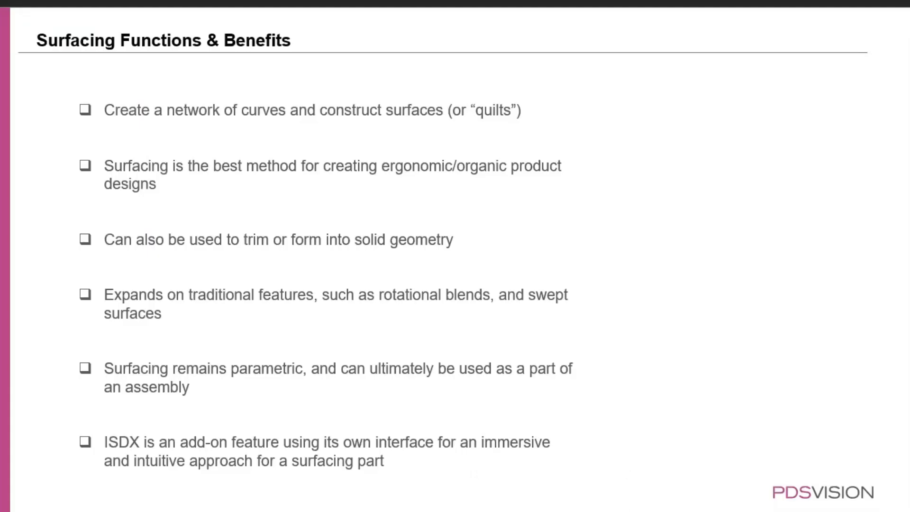
left_click(840, 441)
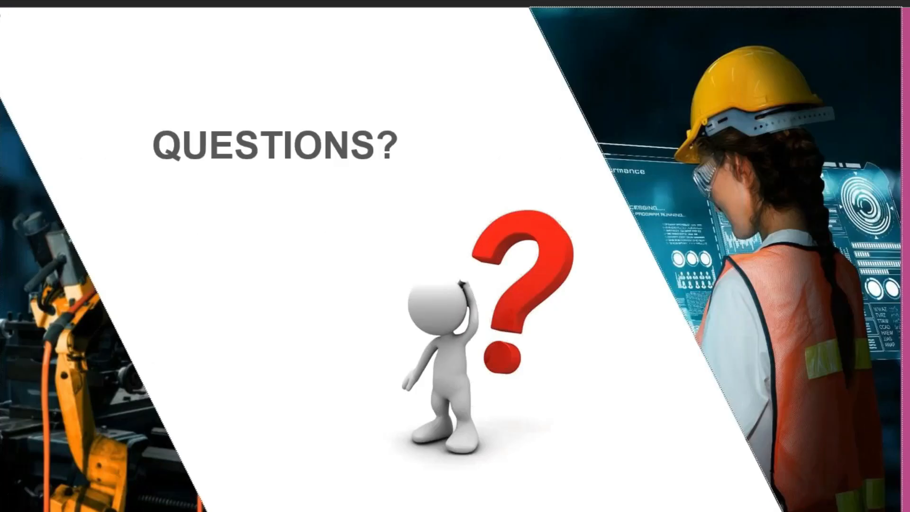